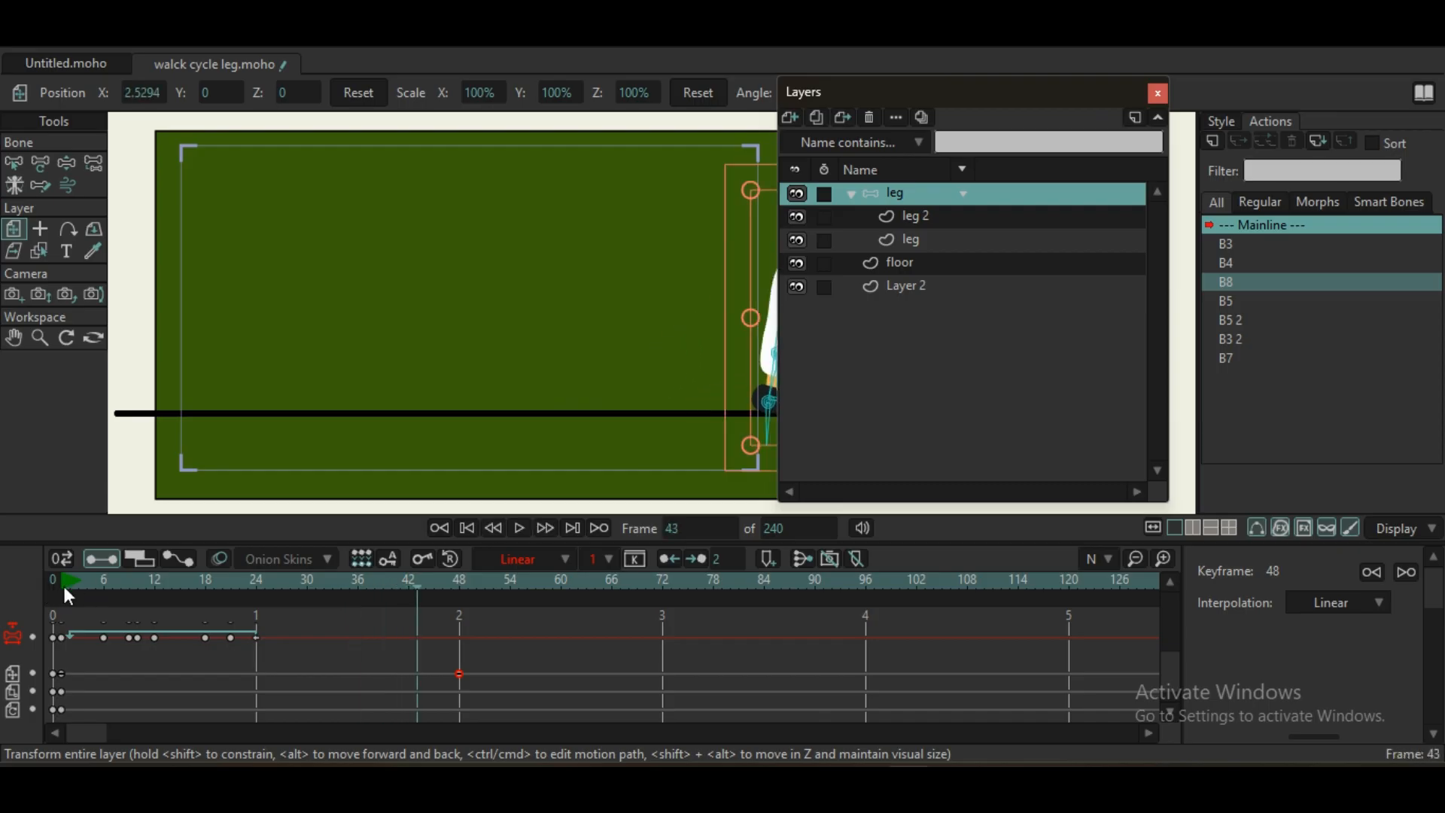
pyautogui.scroll(2, 337, 658)
pyautogui.scroll(-2, 375, 656)
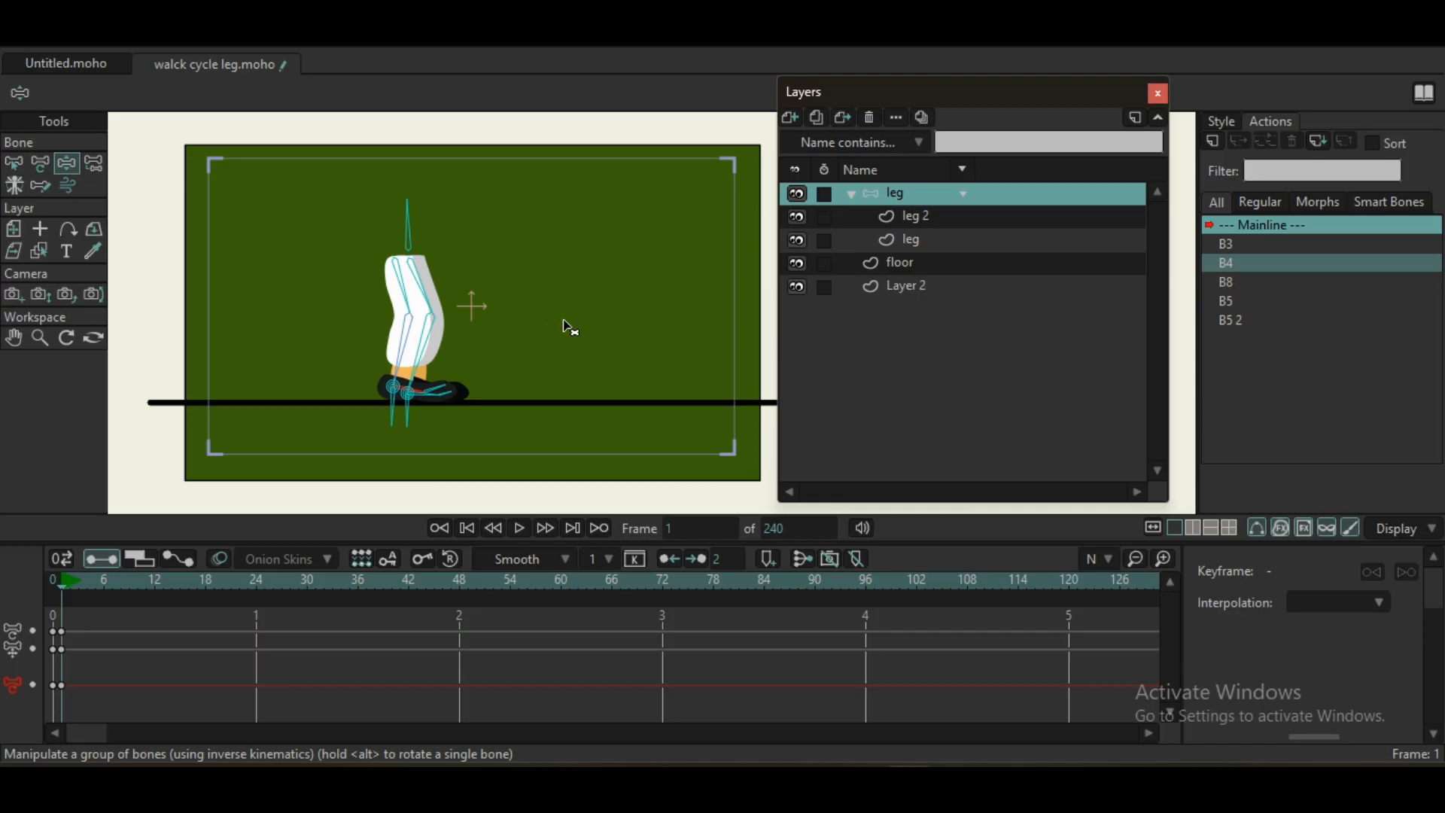
pyautogui.scroll(-1, 570, 327)
pyautogui.scroll(1, 570, 328)
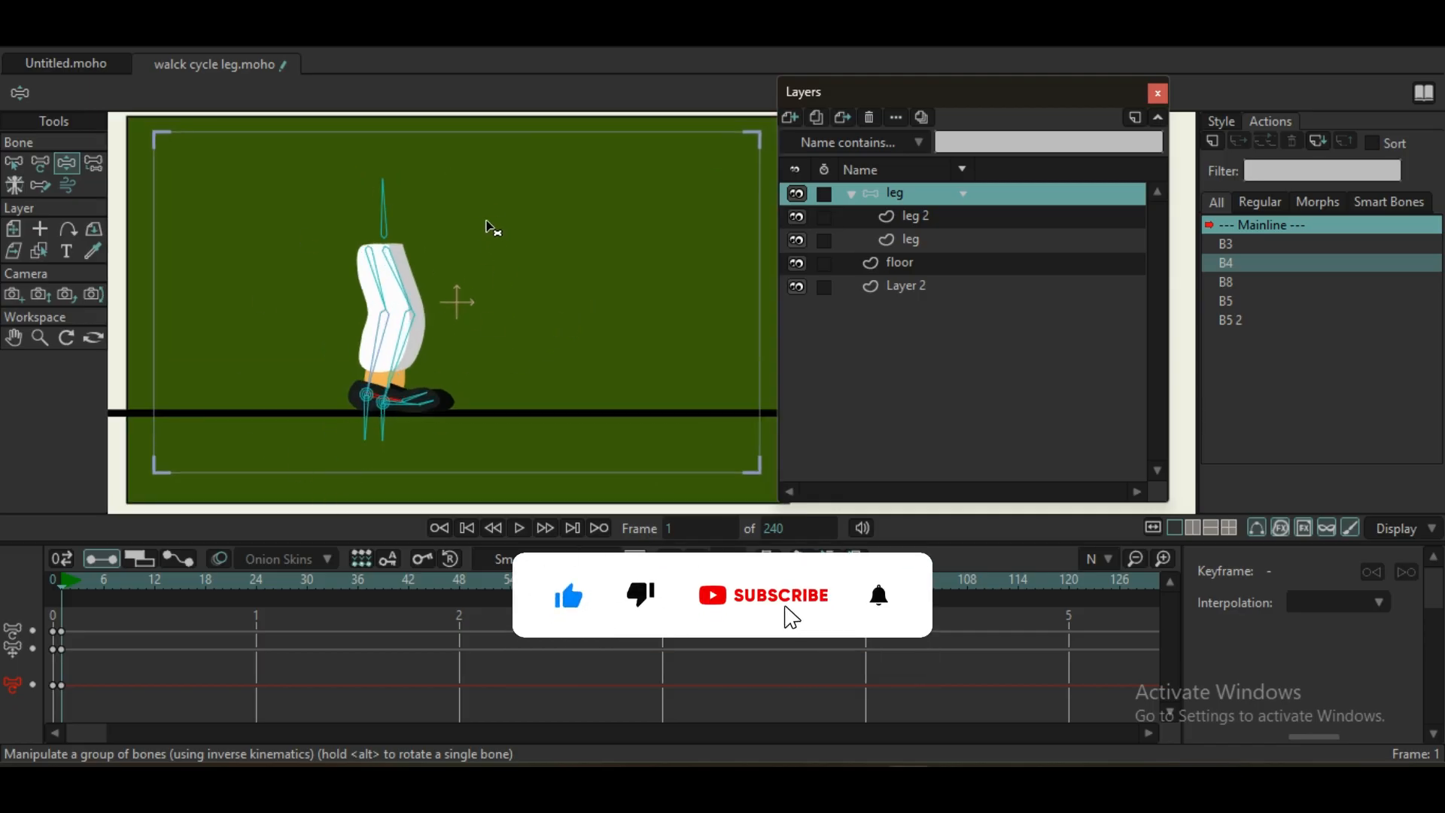
# - Collapse the leg layer group and pose a stride at frame 1, with the white leg back and the grey leg forward
pyautogui.click(849, 196)
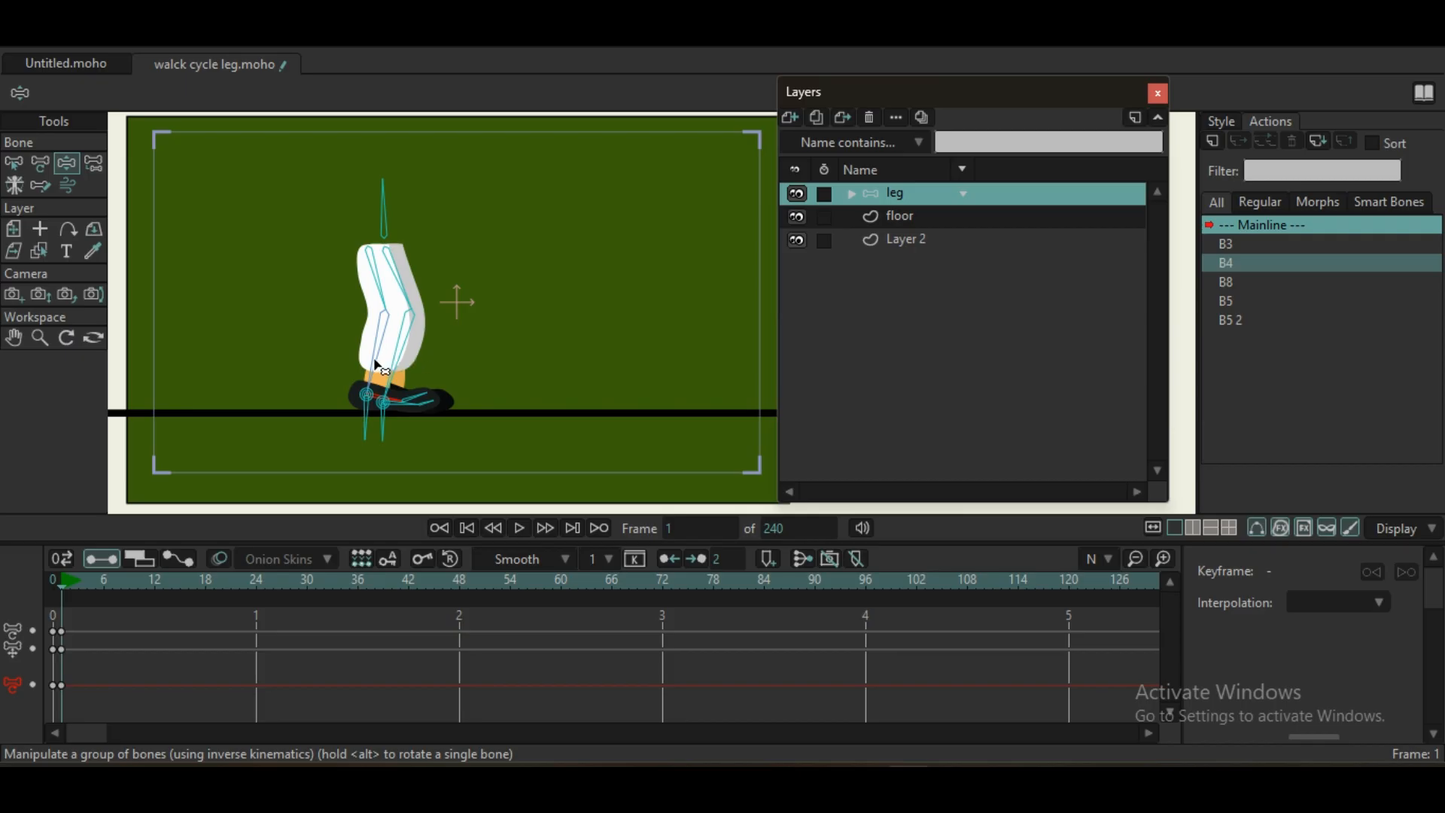
pyautogui.moveTo(380, 367); pyautogui.dragTo(298, 323)
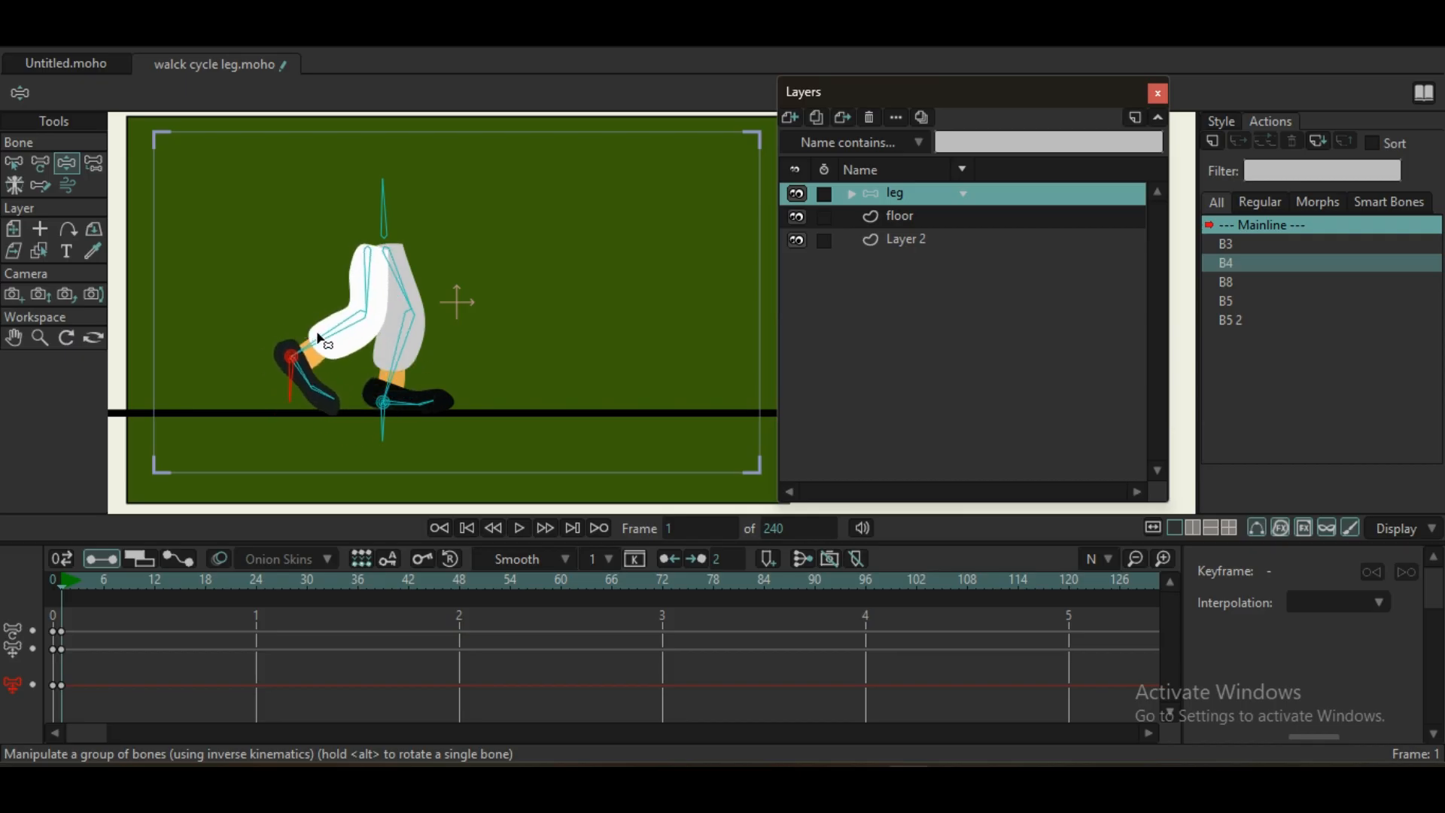
pyautogui.moveTo(387, 362); pyautogui.dragTo(447, 394)
pyautogui.moveTo(318, 344); pyautogui.dragTo(325, 354)
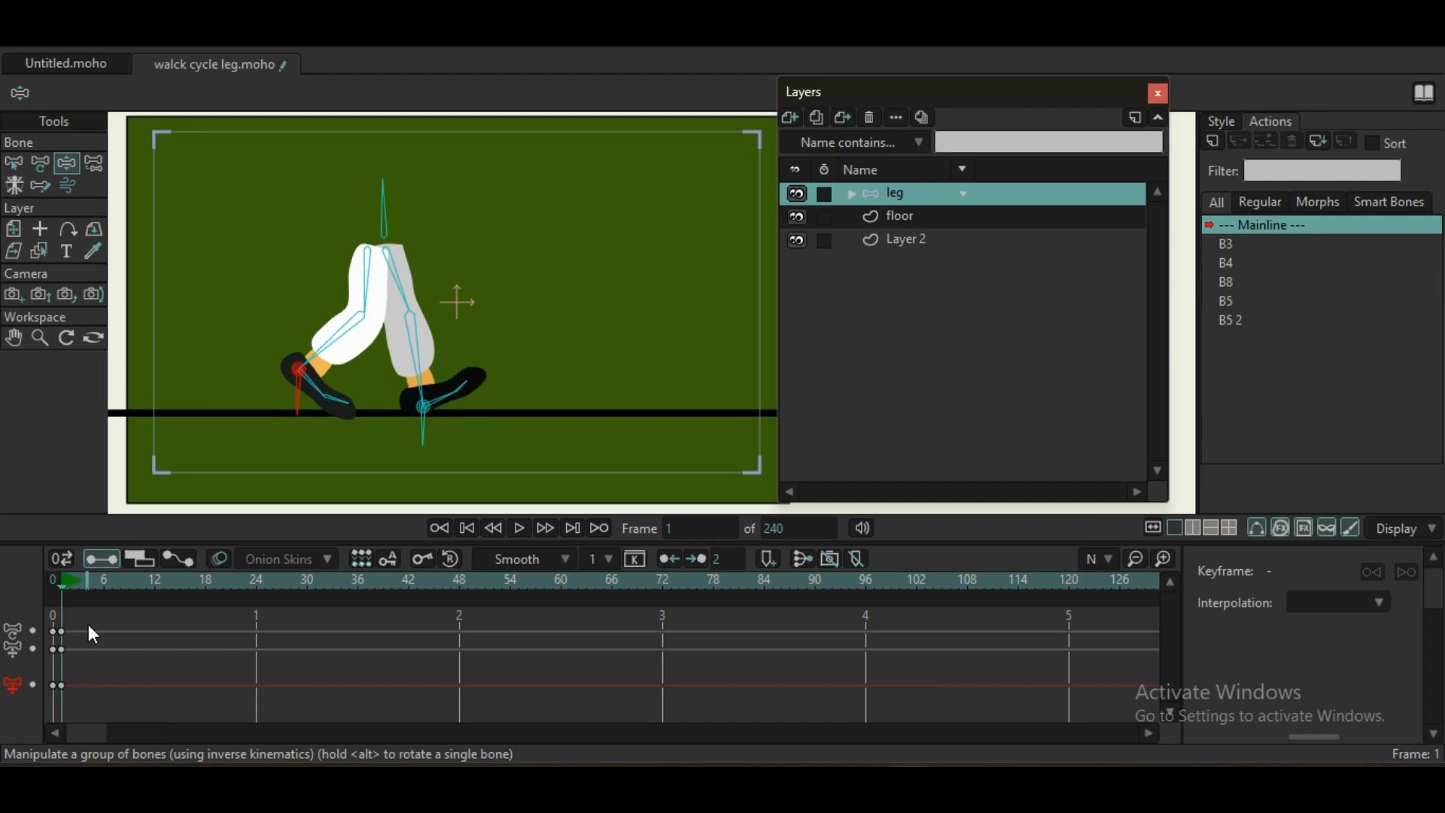
# - Keyframe all bones in the frame 1 pose and copy those keyframes to frame 24, ending at frame 12
pyautogui.hotkey('ctrl', 'f')
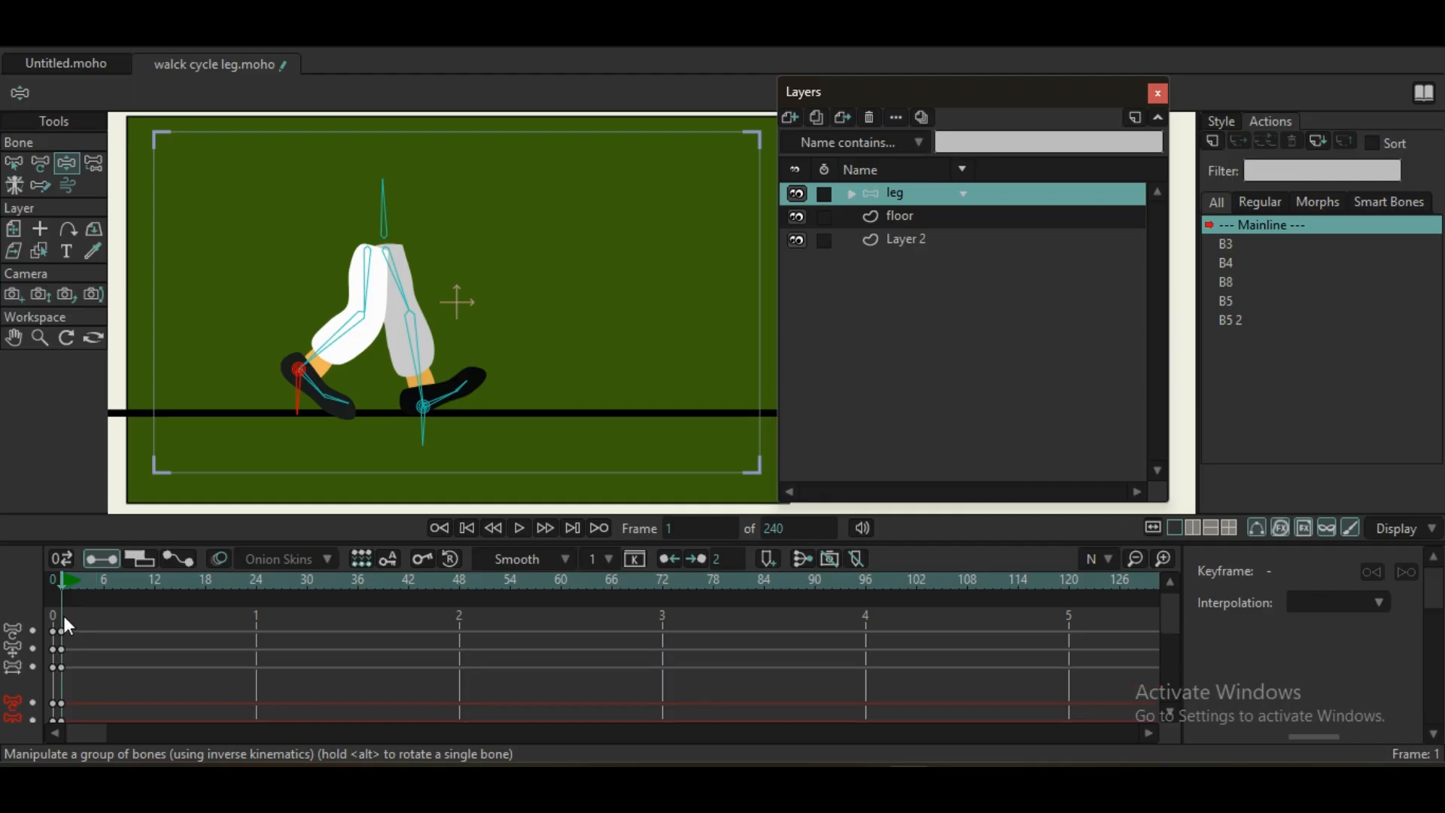
pyautogui.moveTo(63, 616); pyautogui.dragTo(93, 741)
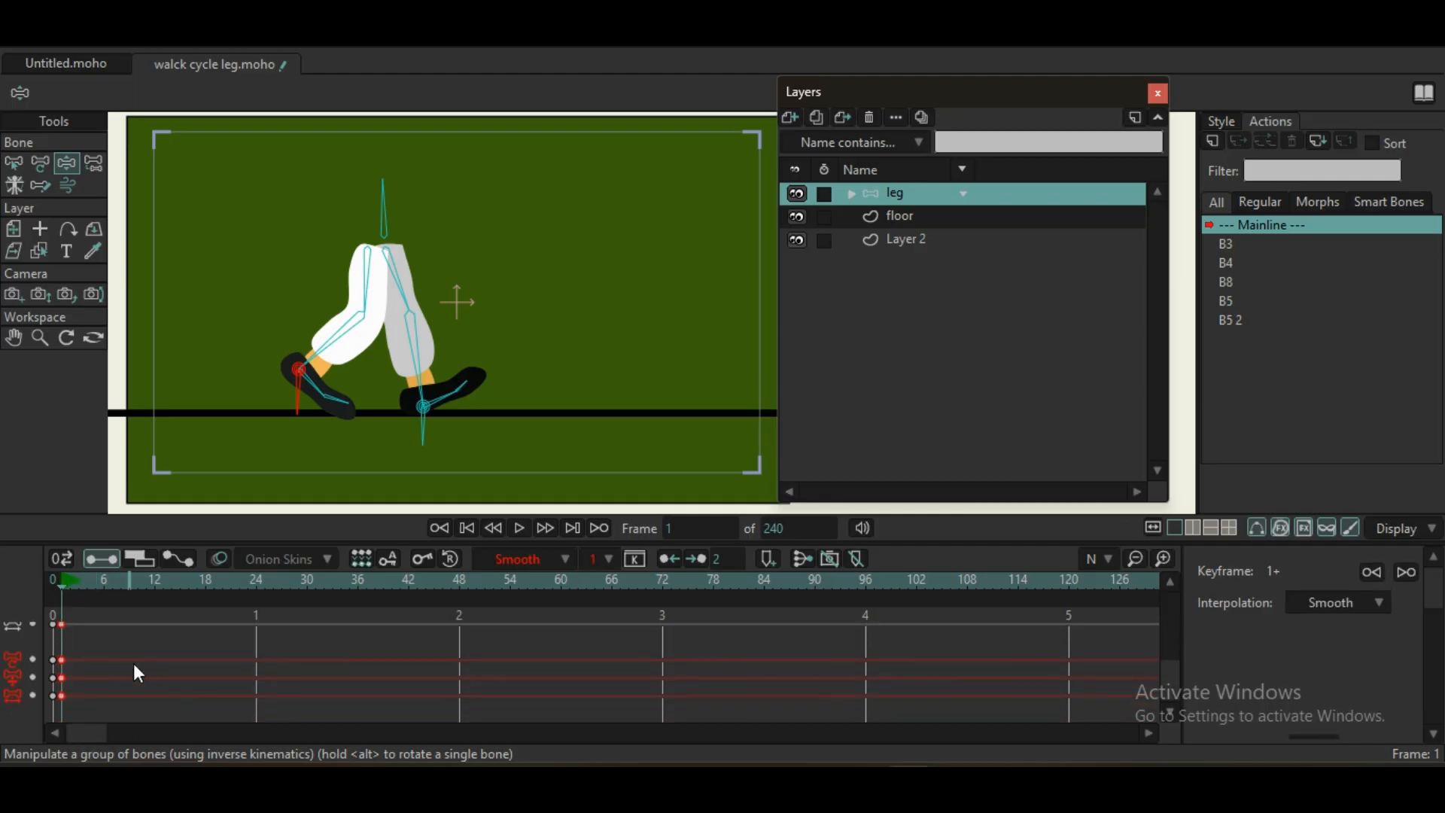
pyautogui.click(134, 663)
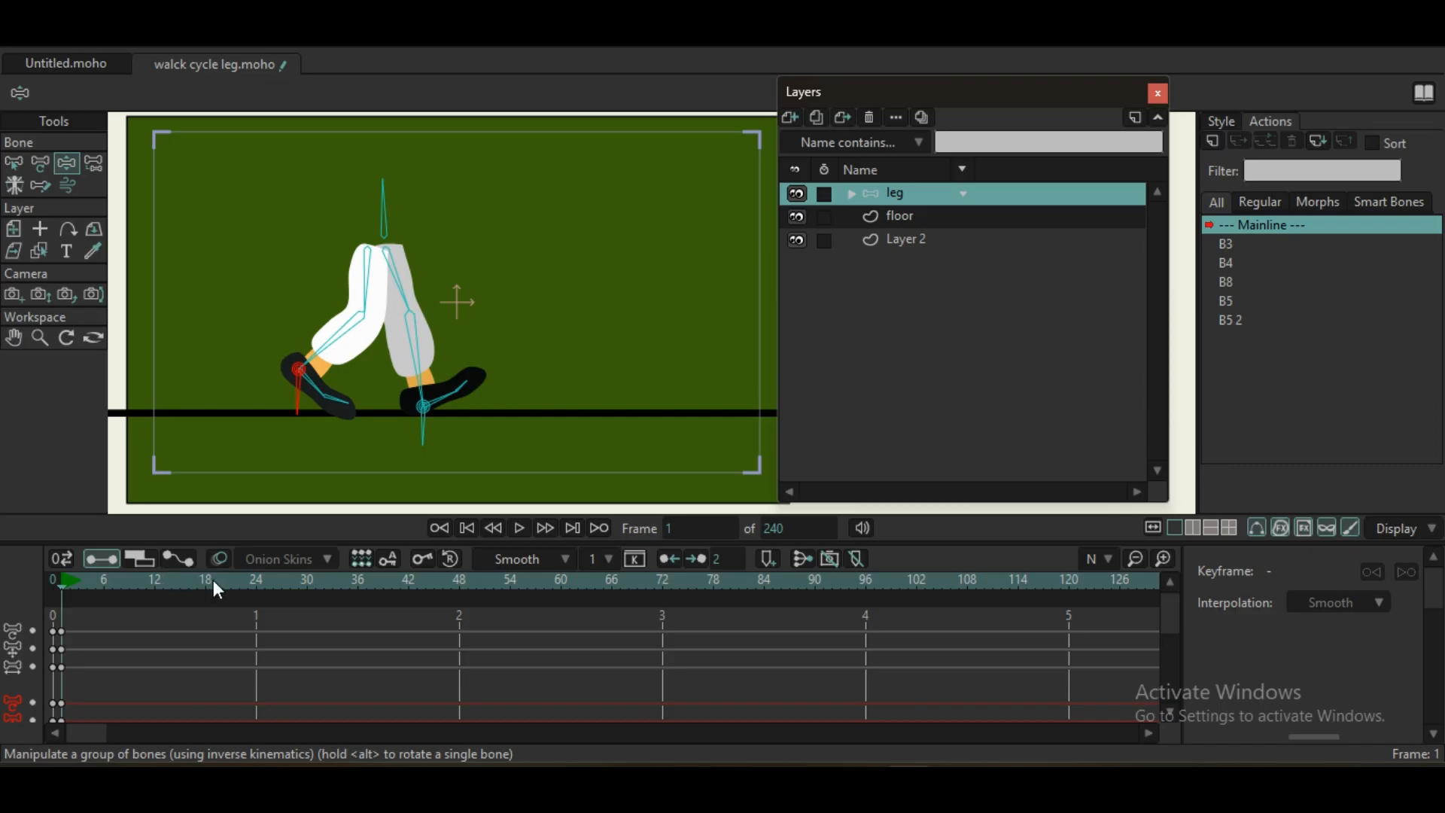
pyautogui.click(257, 580)
pyautogui.moveTo(63, 611); pyautogui.dragTo(78, 747)
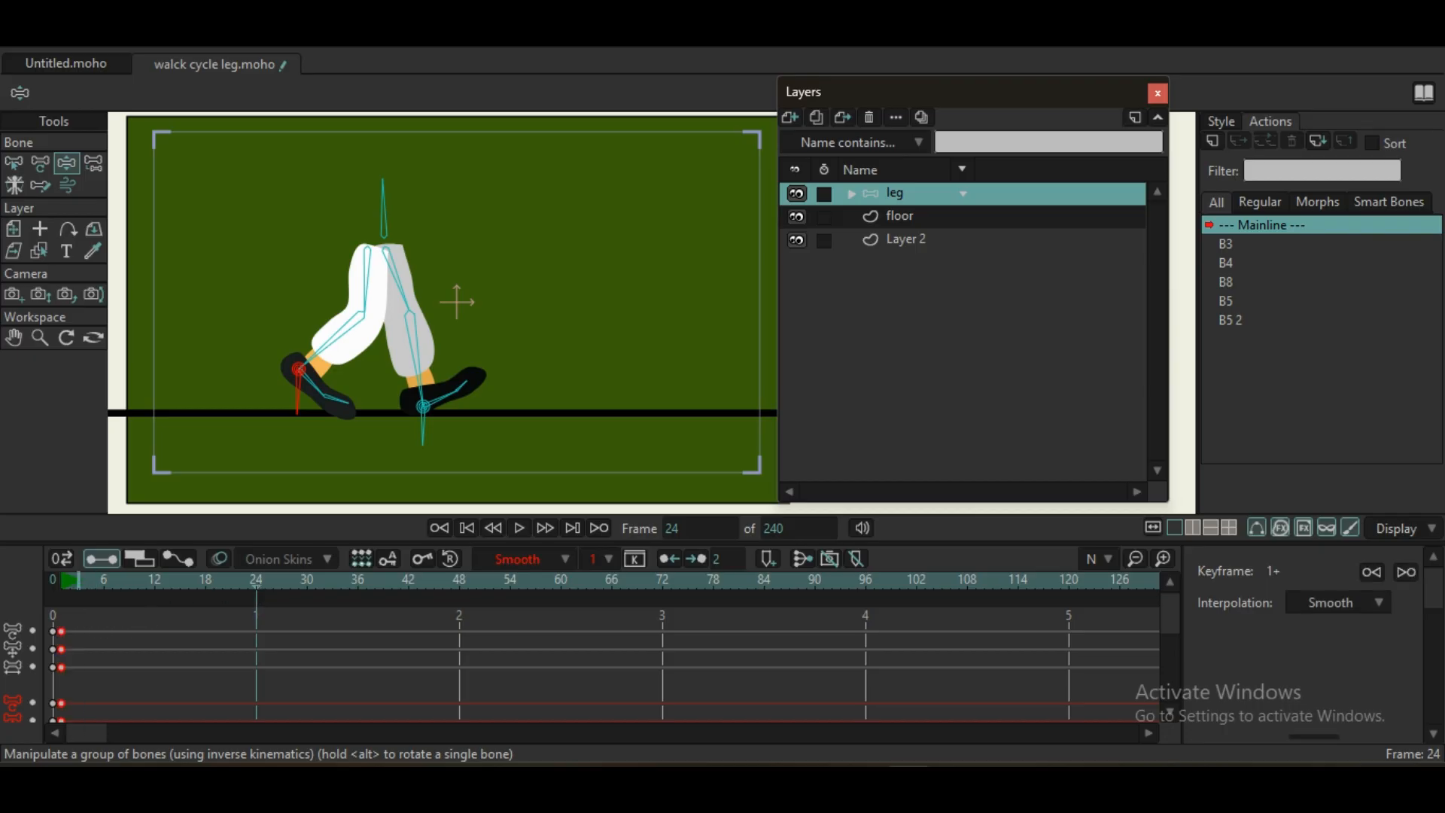
pyautogui.hotkey('ctrl', 'v')
pyautogui.click(154, 585)
pyautogui.moveTo(454, 321); pyautogui.dragTo(343, 351)
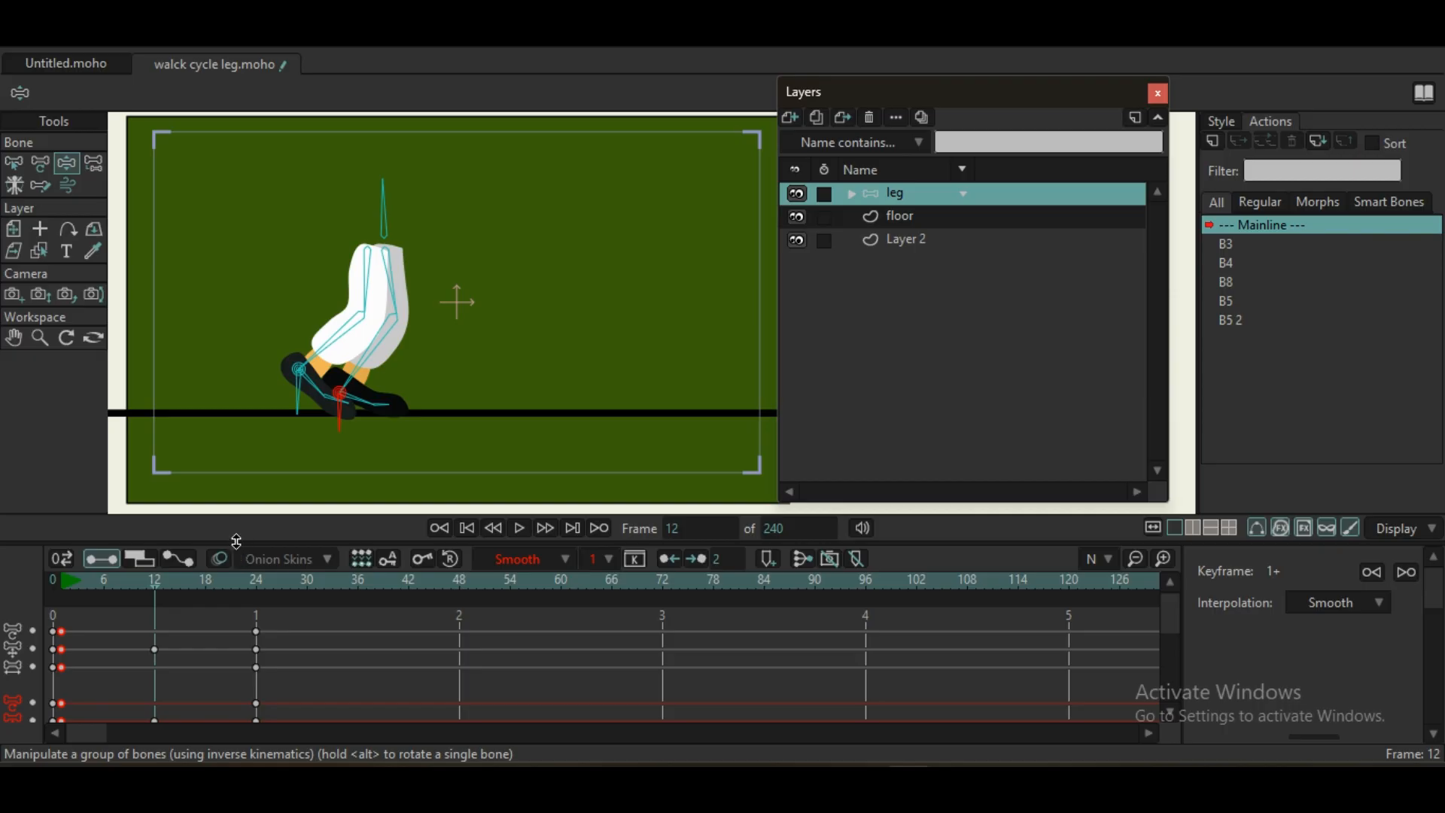
pyautogui.moveTo(136, 633); pyautogui.dragTo(158, 764)
pyautogui.press('Delete')
# - Enable onion skins and pose the opposite stride at frame 12, matching the frame 1 outline with the grey leg back and white leg forward
pyautogui.click(219, 559)
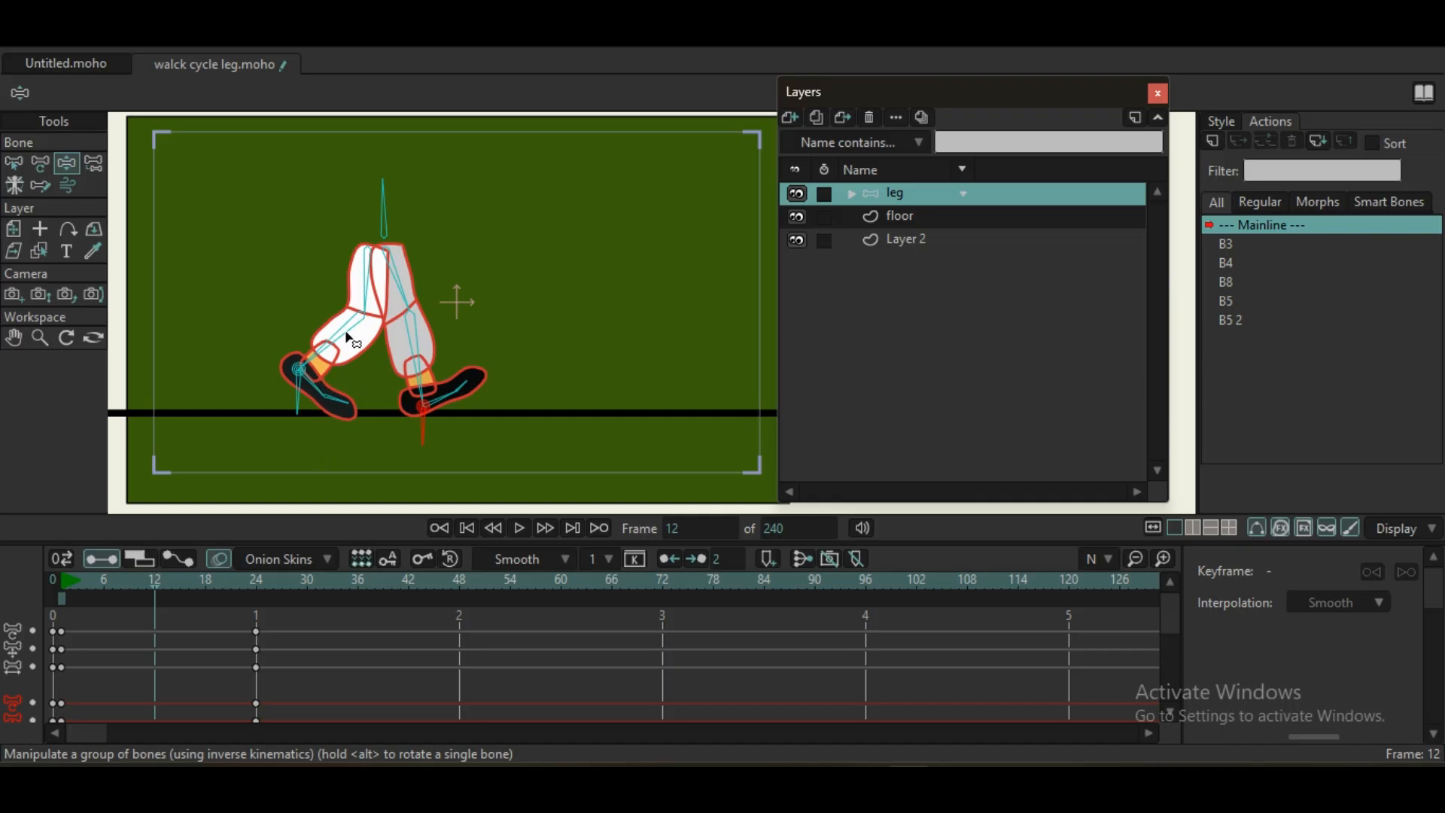
pyautogui.moveTo(351, 340); pyautogui.dragTo(317, 302)
pyautogui.scroll(4, 360, 375)
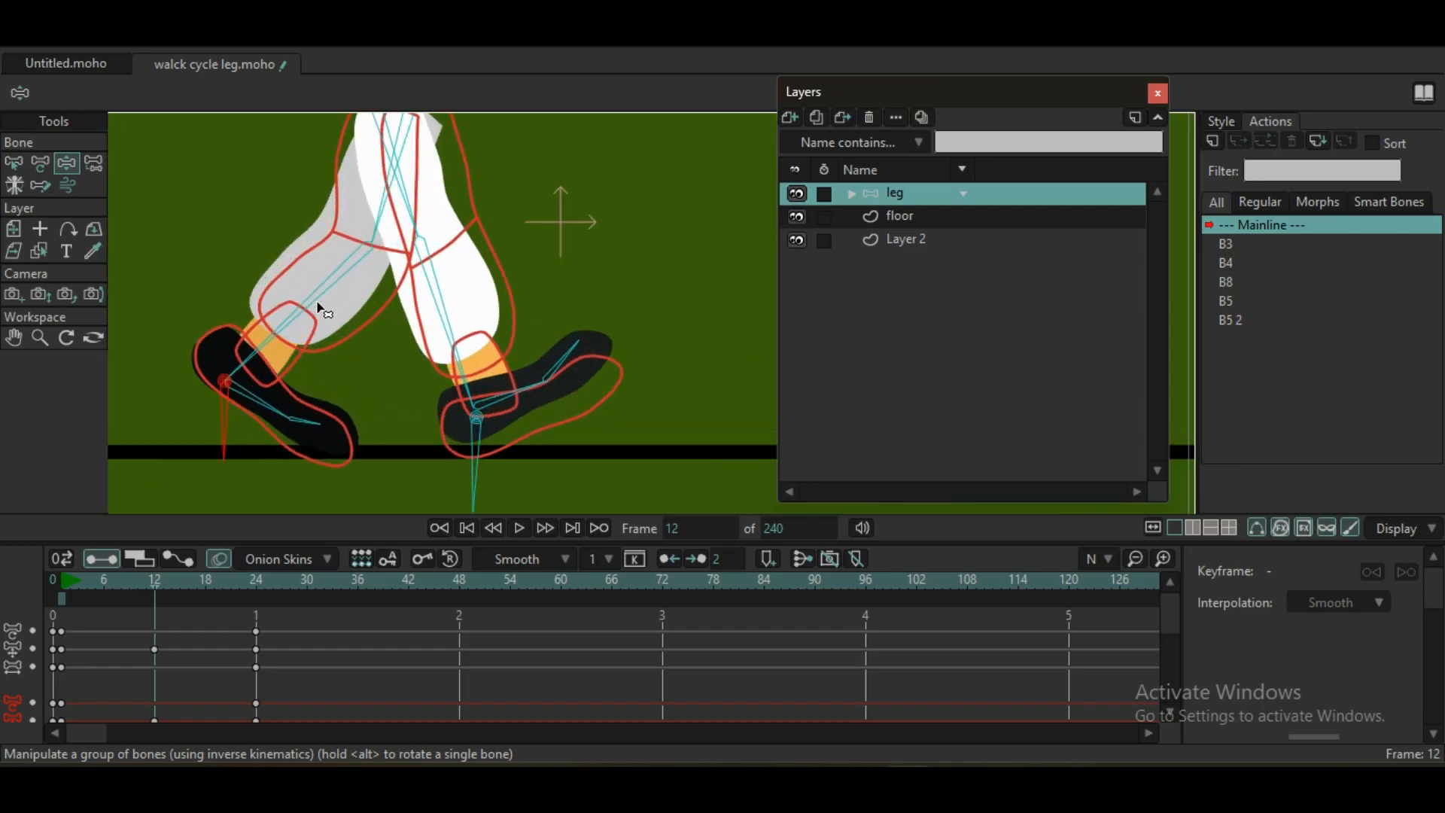
pyautogui.moveTo(270, 415); pyautogui.dragTo(262, 423)
pyautogui.moveTo(454, 310); pyautogui.dragTo(419, 265)
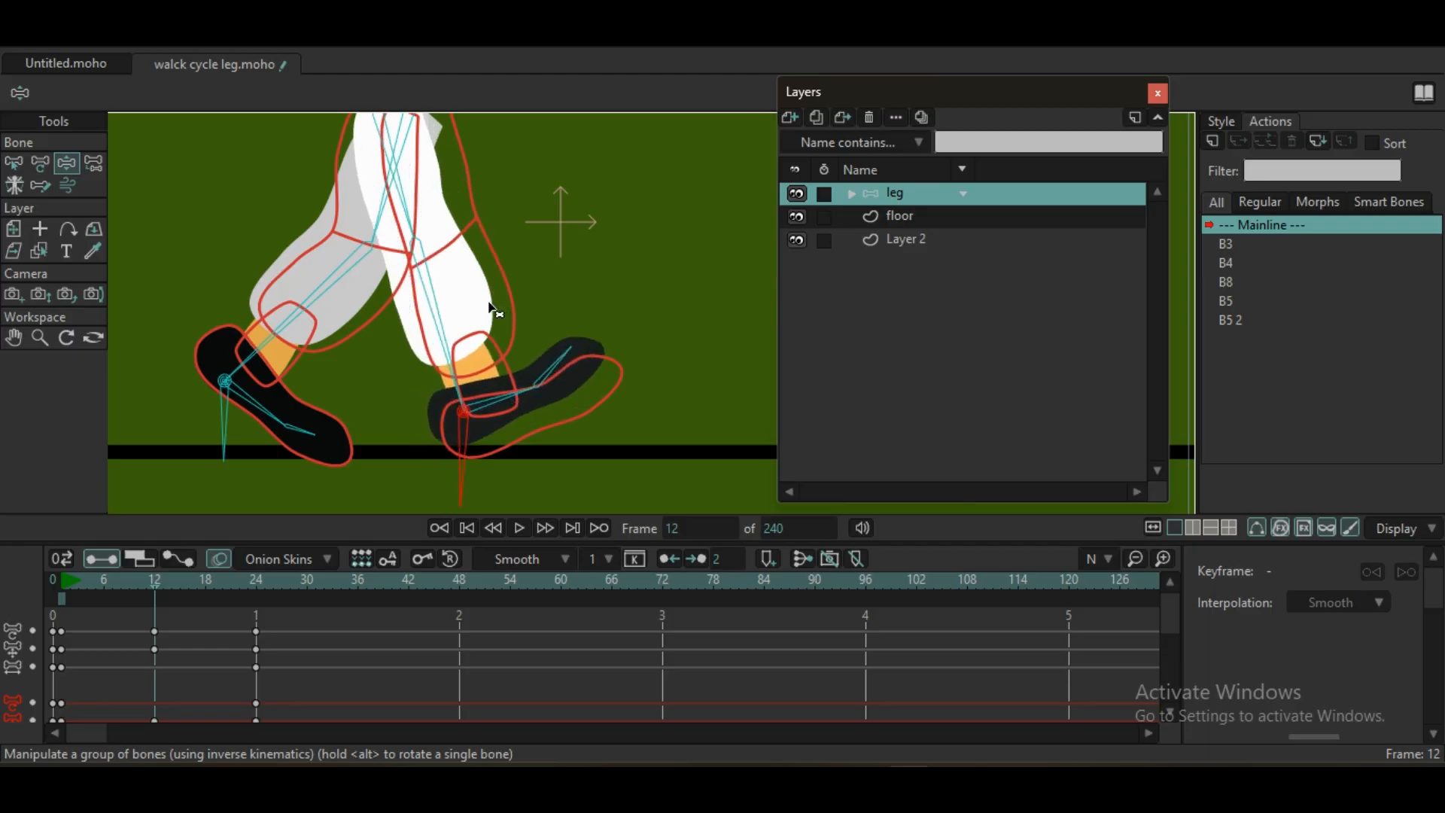
pyautogui.scroll(-5, 490, 308)
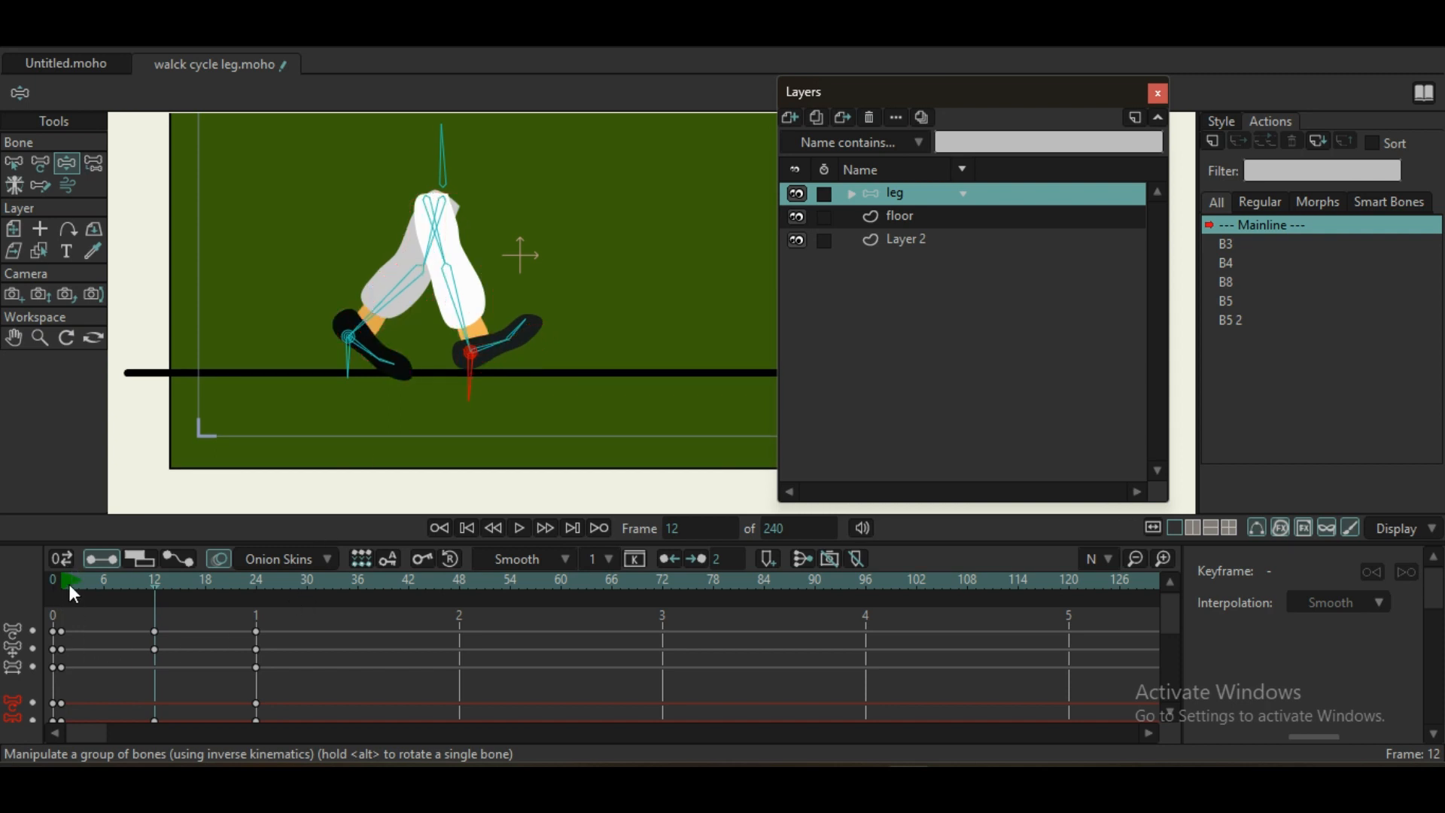
pyautogui.moveTo(62, 582); pyautogui.dragTo(101, 638)
pyautogui.scroll(3, 389, 355)
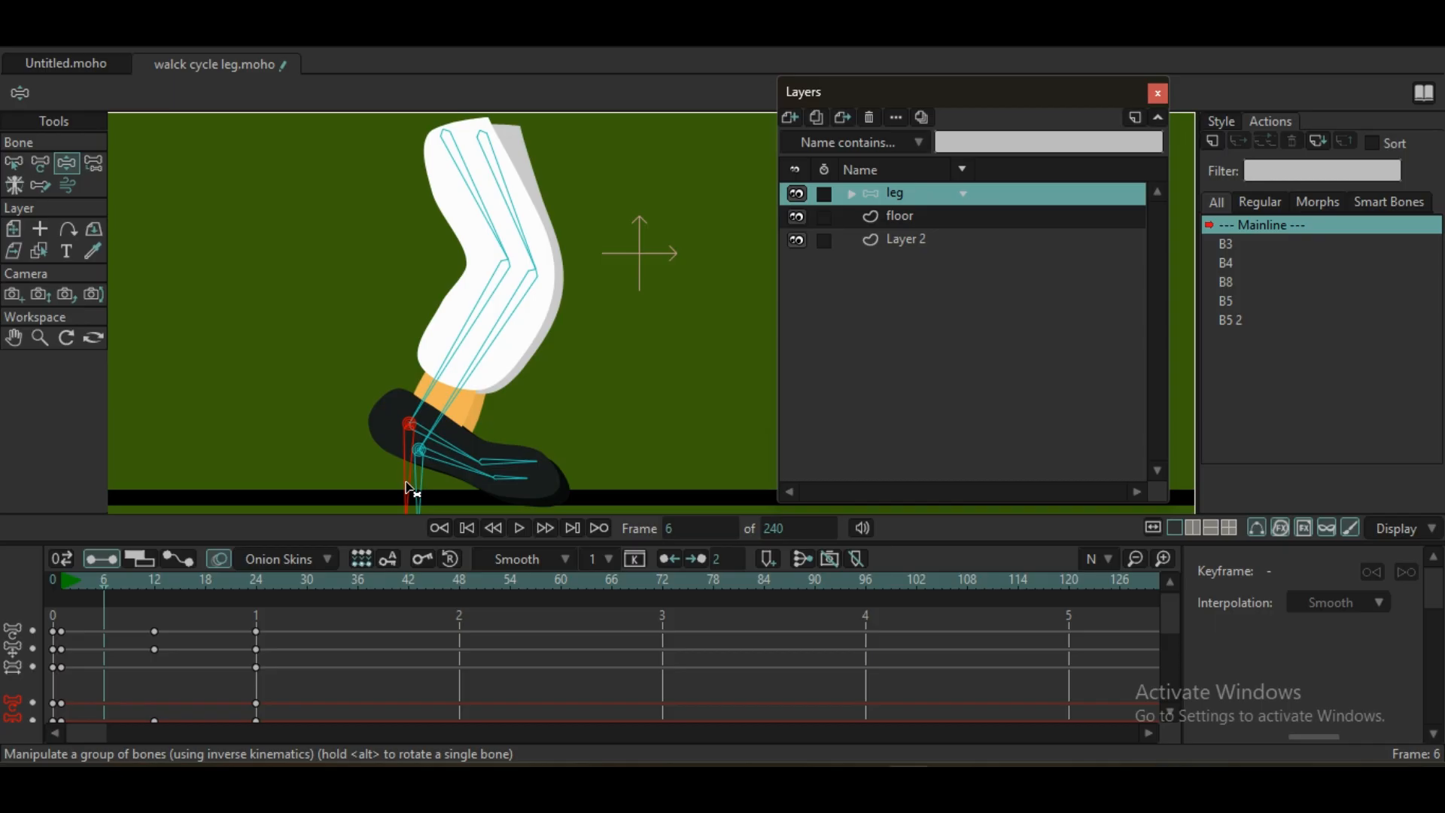
pyautogui.moveTo(412, 485); pyautogui.dragTo(367, 334)
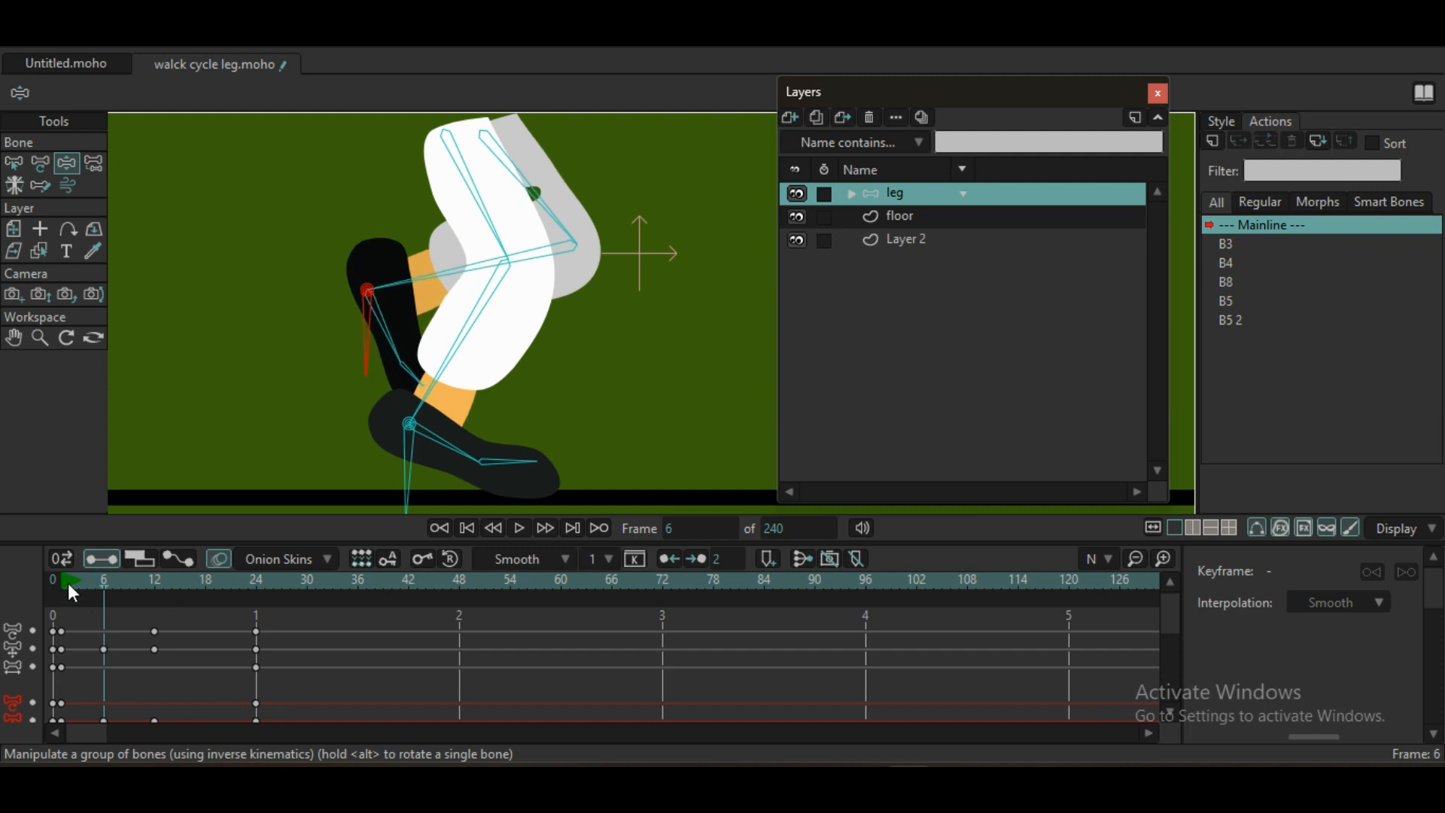
pyautogui.moveTo(68, 584)
pyautogui.mouseDown()
pyautogui.moveTo(117, 592)
pyautogui.moveTo(110, 741)
pyautogui.mouseUp()
pyautogui.click(119, 599)
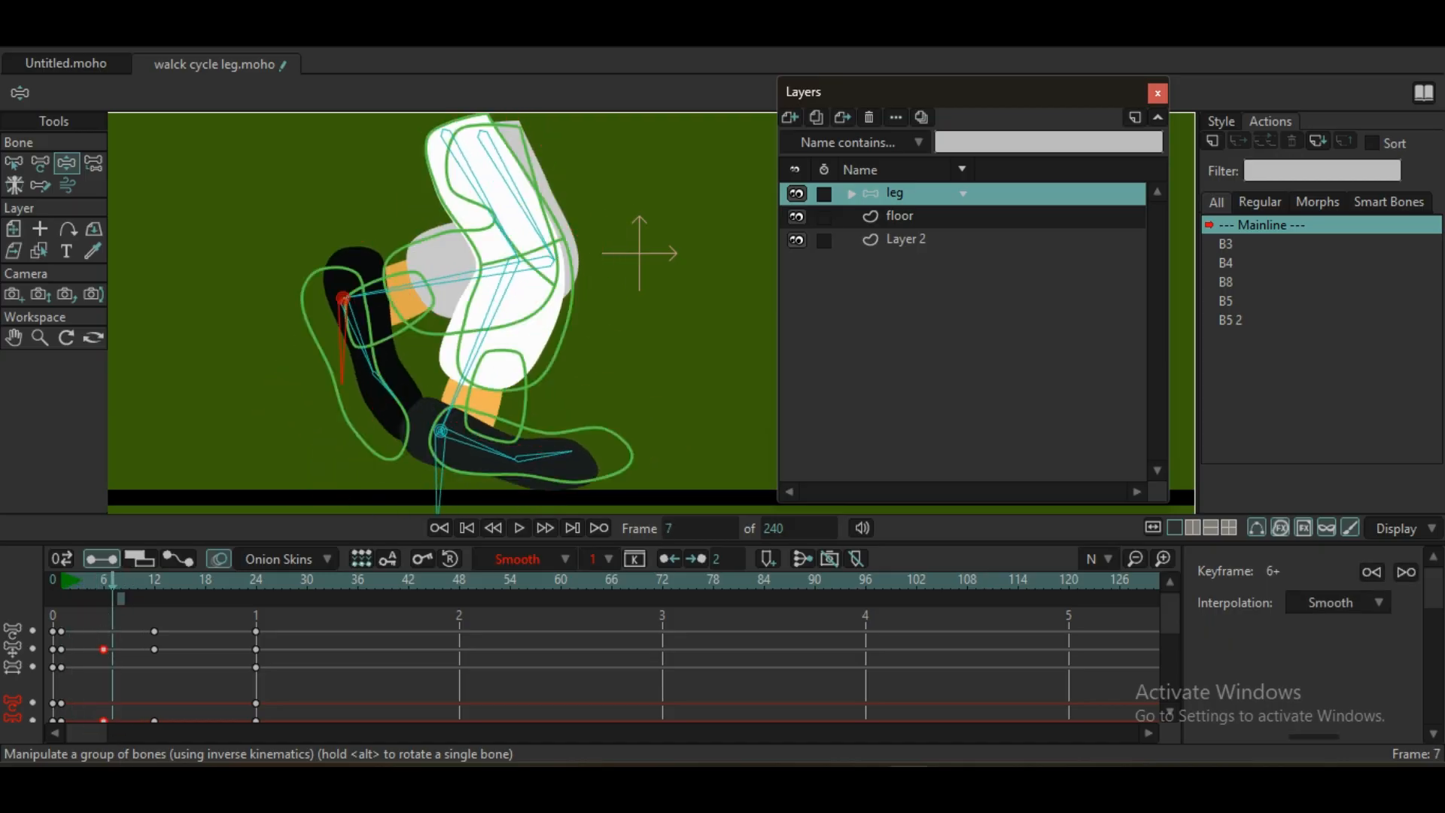
pyautogui.press('Delete')
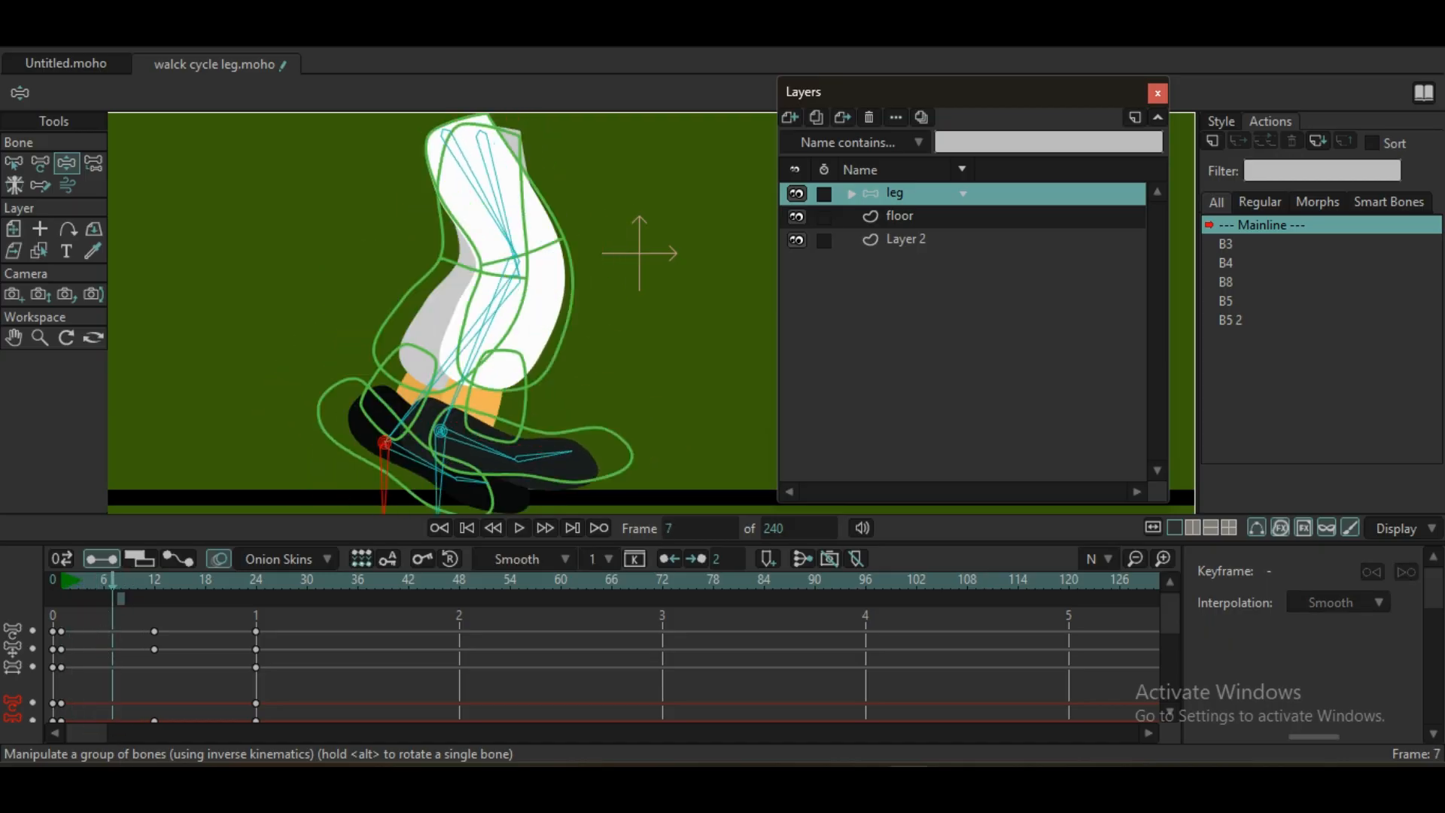
pyautogui.click(121, 599)
# - Turn off onion skins and pose frame 6 with the white leg lifted behind and the grey foot planted flat on the floor
pyautogui.click(219, 559)
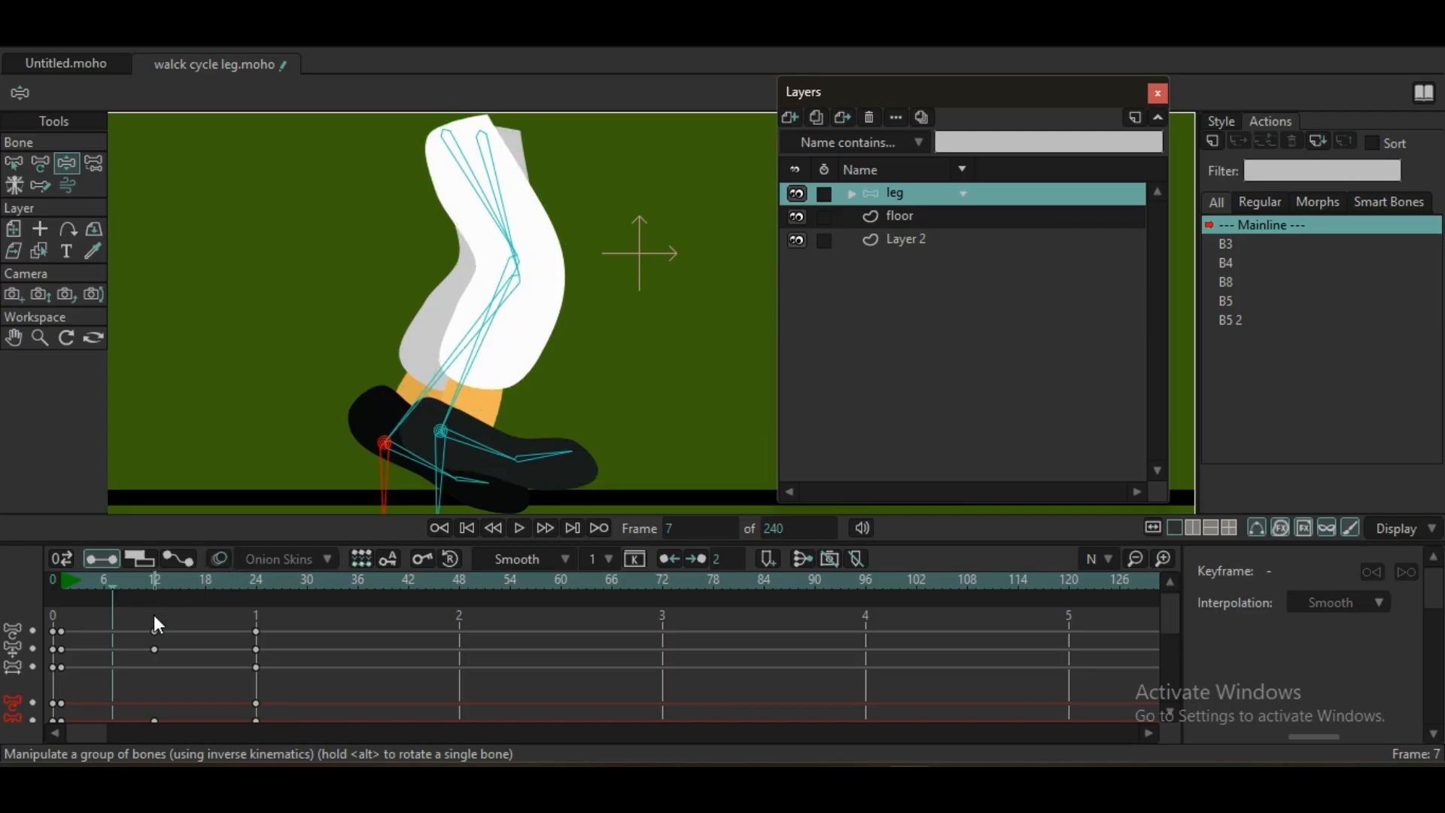
pyautogui.click(103, 586)
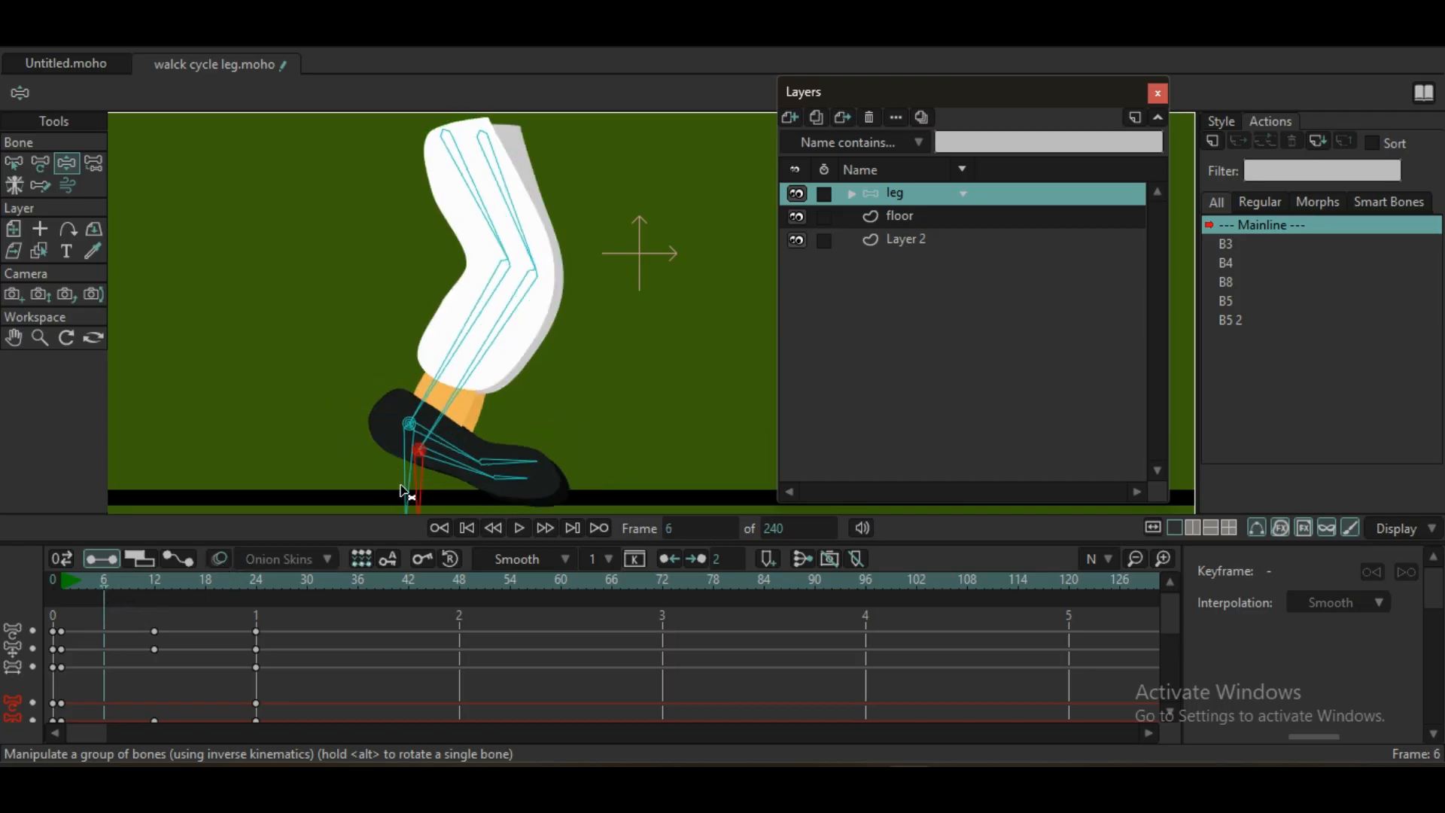
pyautogui.moveTo(404, 493); pyautogui.dragTo(367, 350)
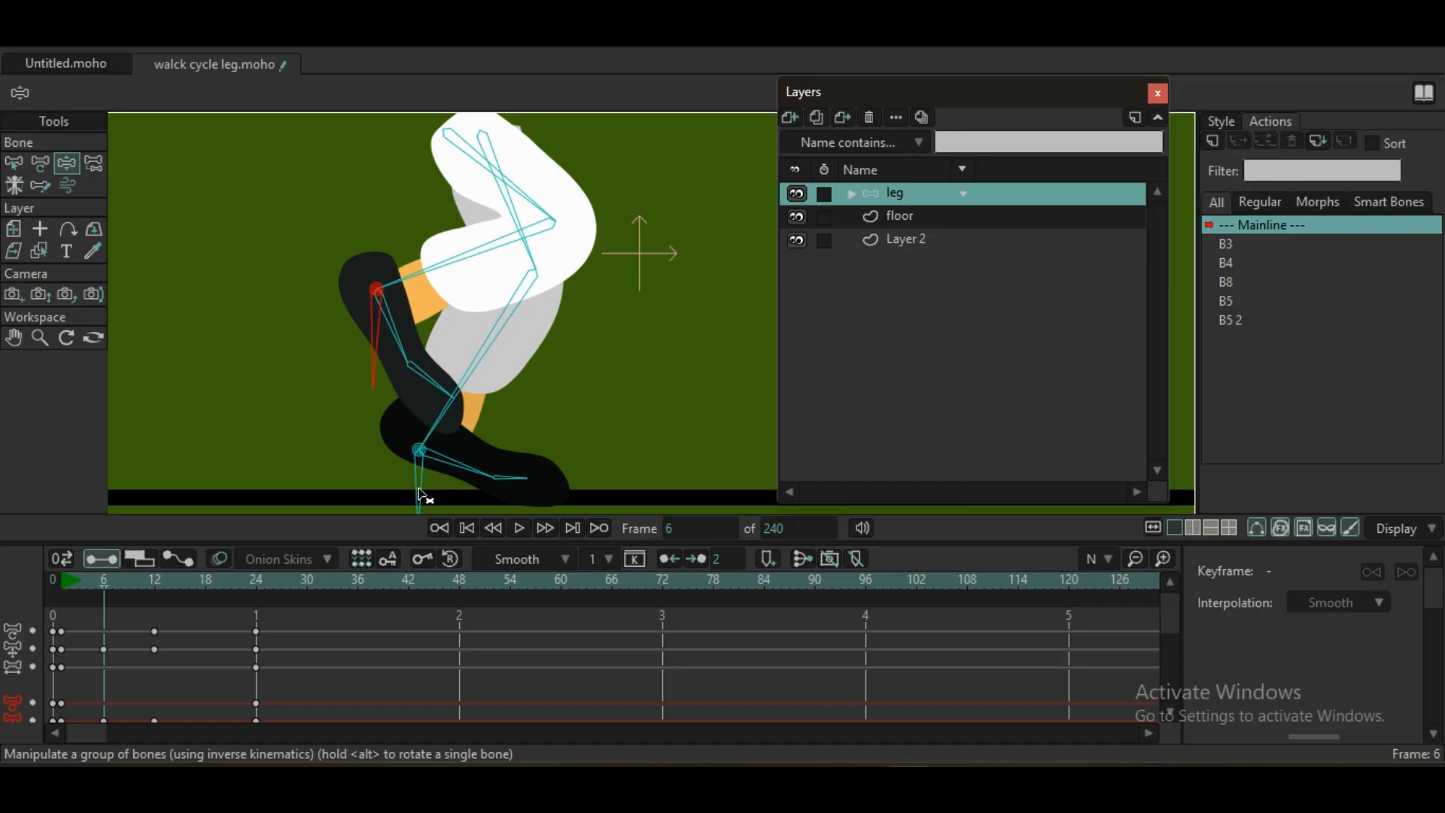
pyautogui.moveTo(423, 495); pyautogui.dragTo(441, 514)
pyautogui.moveTo(467, 525); pyautogui.dragTo(456, 534)
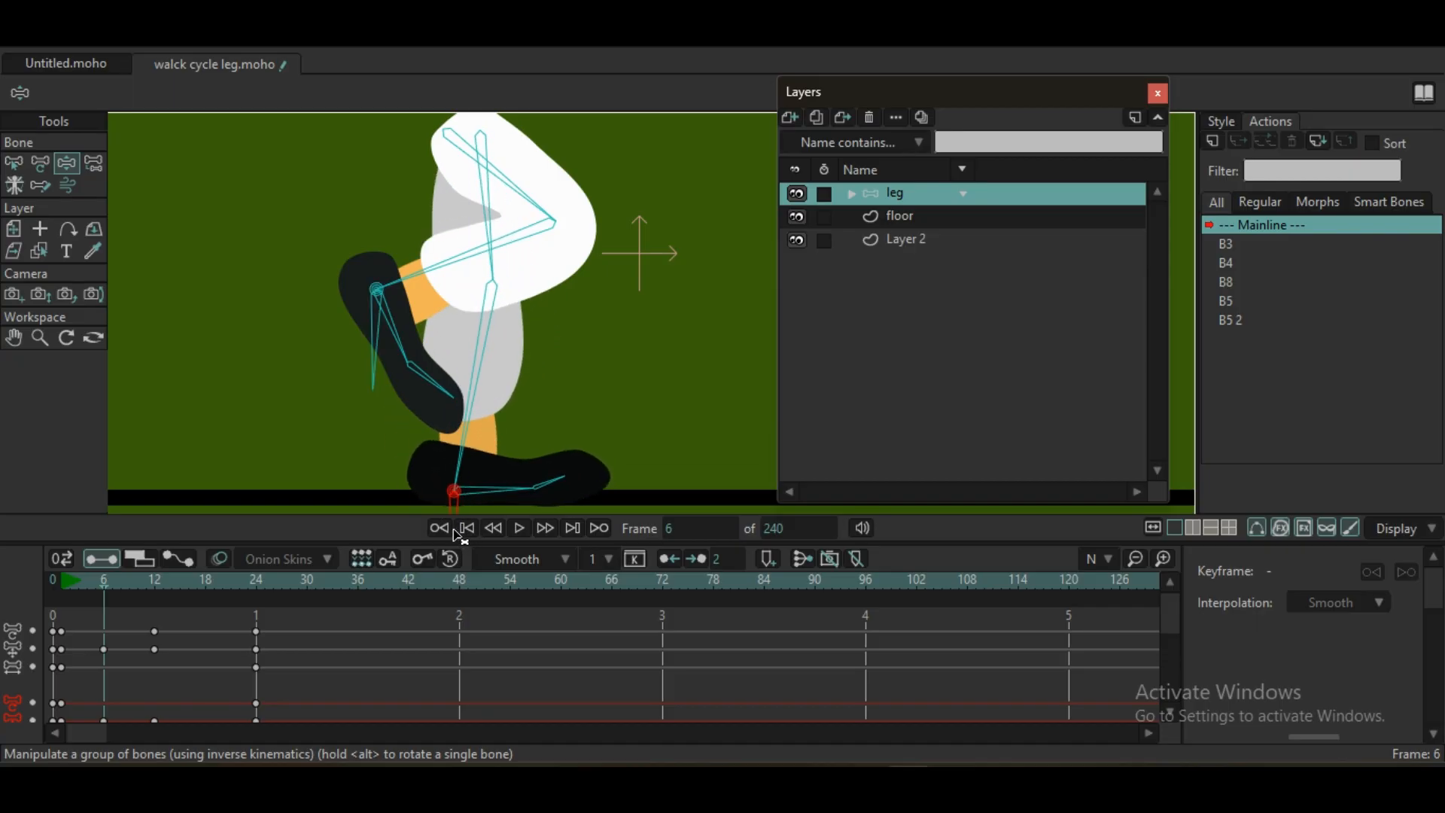
pyautogui.moveTo(364, 374); pyautogui.dragTo(325, 396)
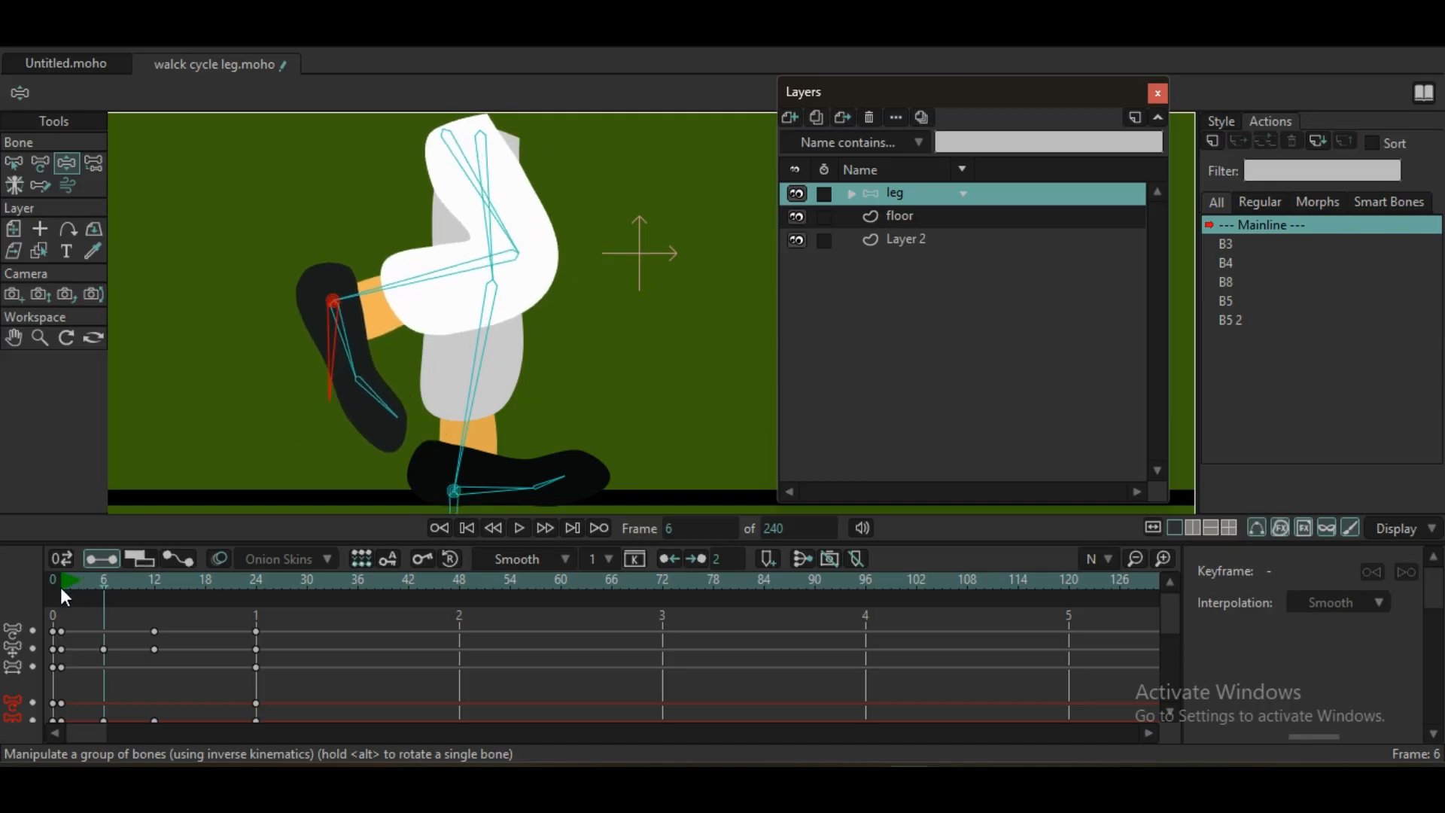
# - Preview the motion between the strides and refine the lifted white leg's position at frame 6
pyautogui.moveTo(62, 589)
pyautogui.mouseDown()
pyautogui.moveTo(176, 613)
pyautogui.moveTo(162, 613)
pyautogui.mouseUp()
pyautogui.click(106, 582)
pyautogui.moveTo(307, 399); pyautogui.dragTo(309, 401)
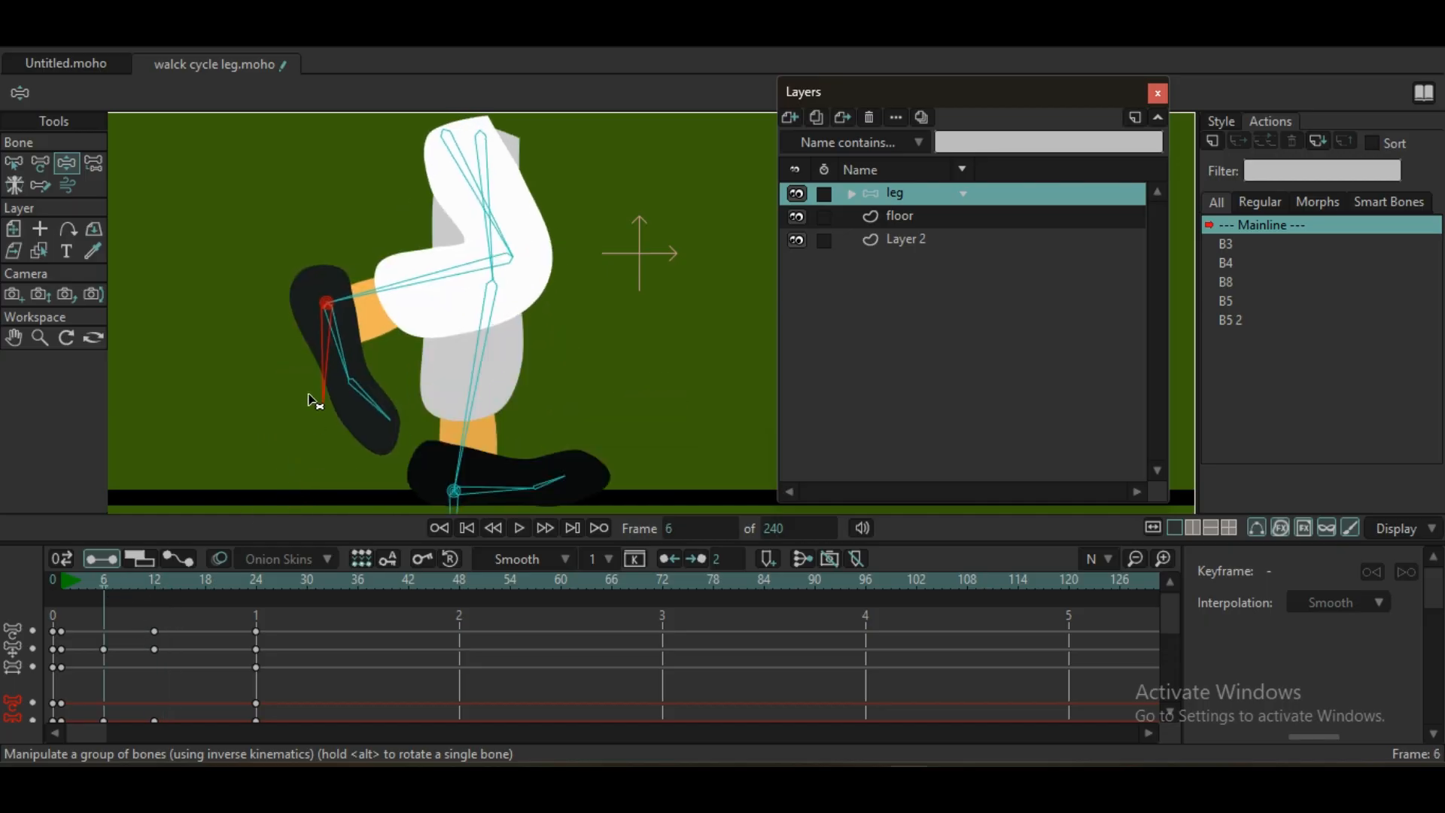
pyautogui.moveTo(423, 314); pyautogui.dragTo(422, 293)
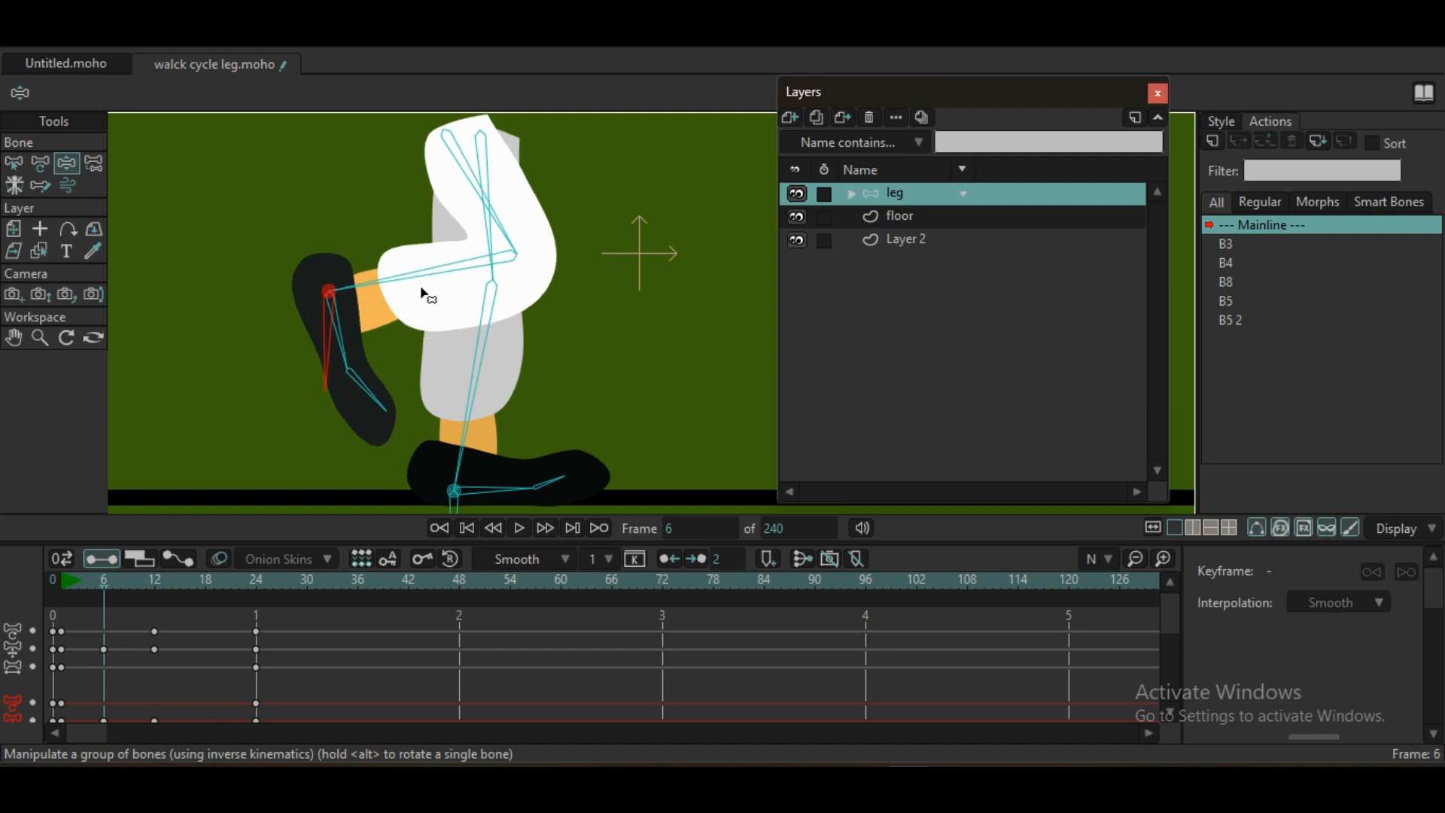
pyautogui.scroll(-2, 426, 386)
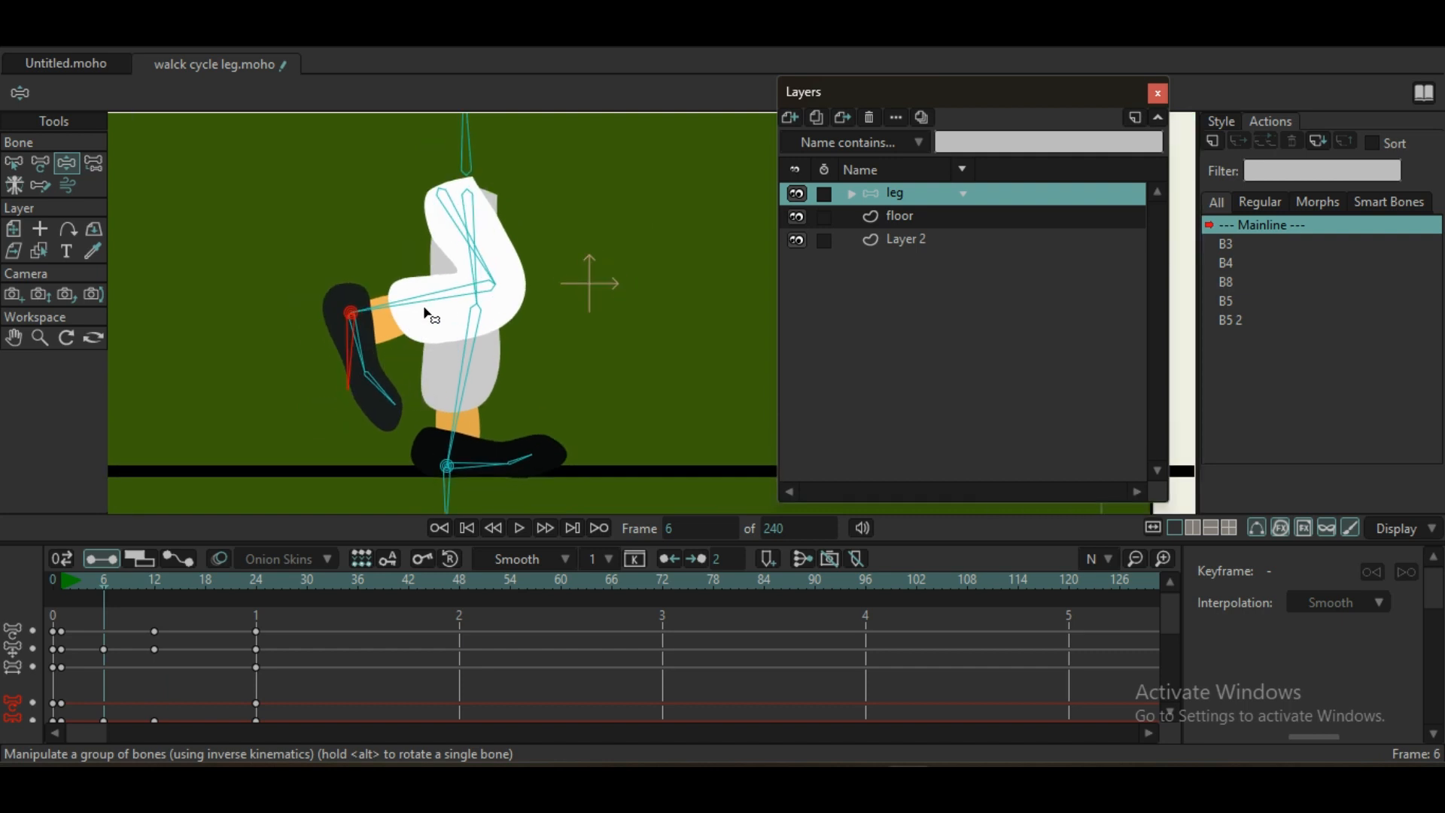
# - Lift the grey leg backward at frame 18 and enable onion skins with only frame 6 as the reference
pyautogui.click(205, 593)
pyautogui.moveTo(431, 479); pyautogui.dragTo(390, 363)
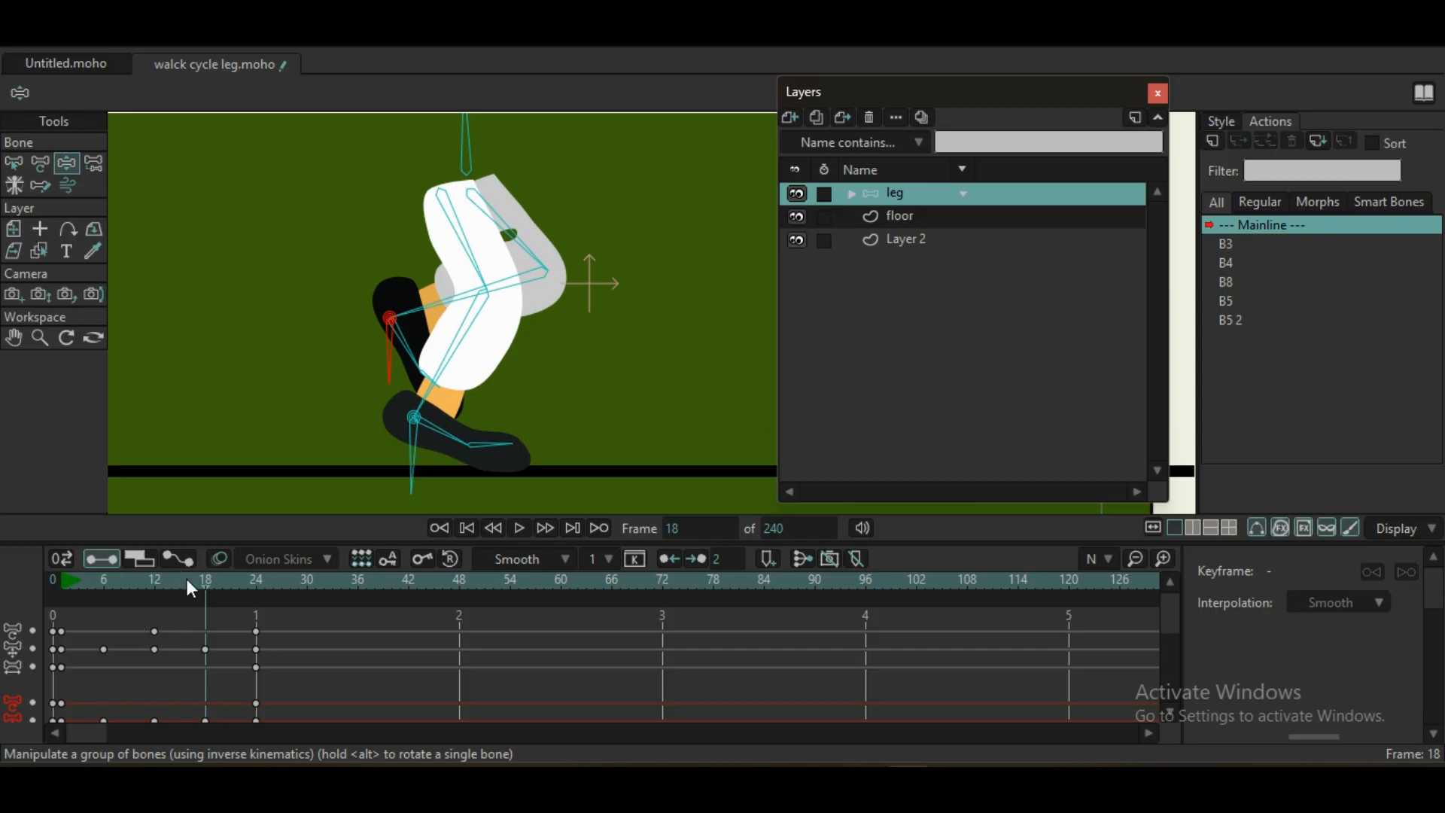
pyautogui.click(219, 559)
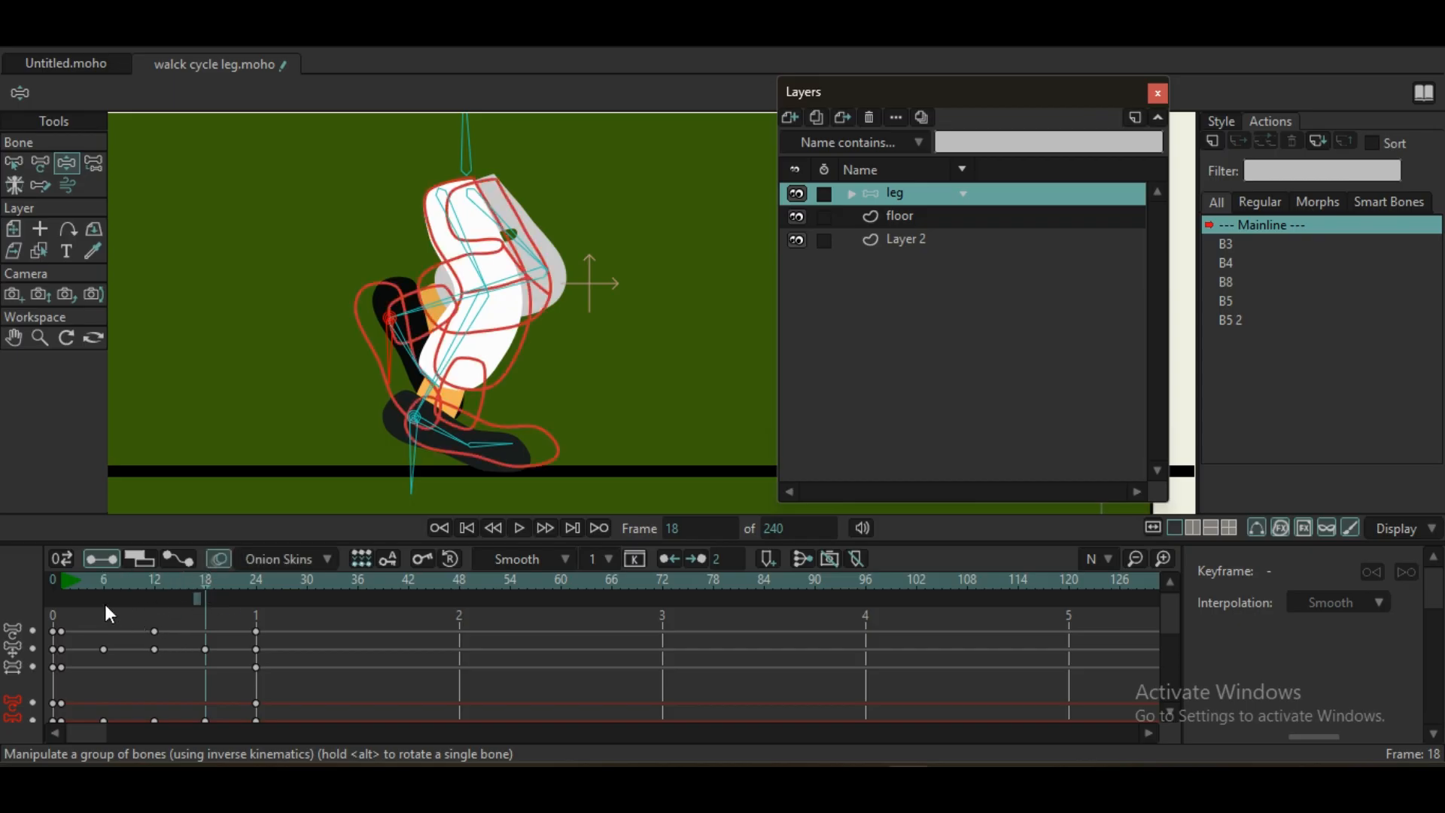
pyautogui.click(104, 598)
pyautogui.click(191, 599)
pyautogui.click(196, 599)
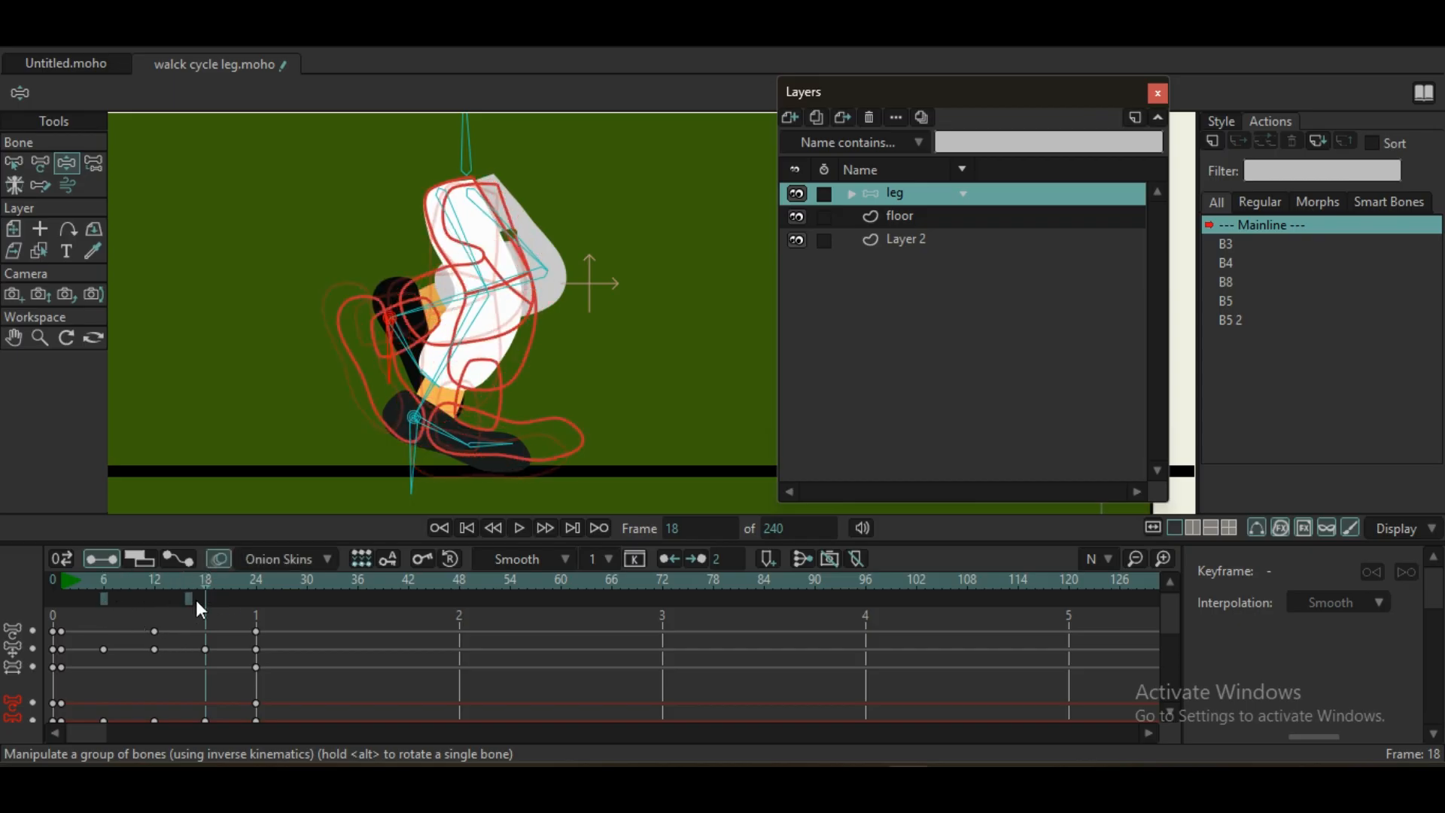
pyautogui.click(191, 600)
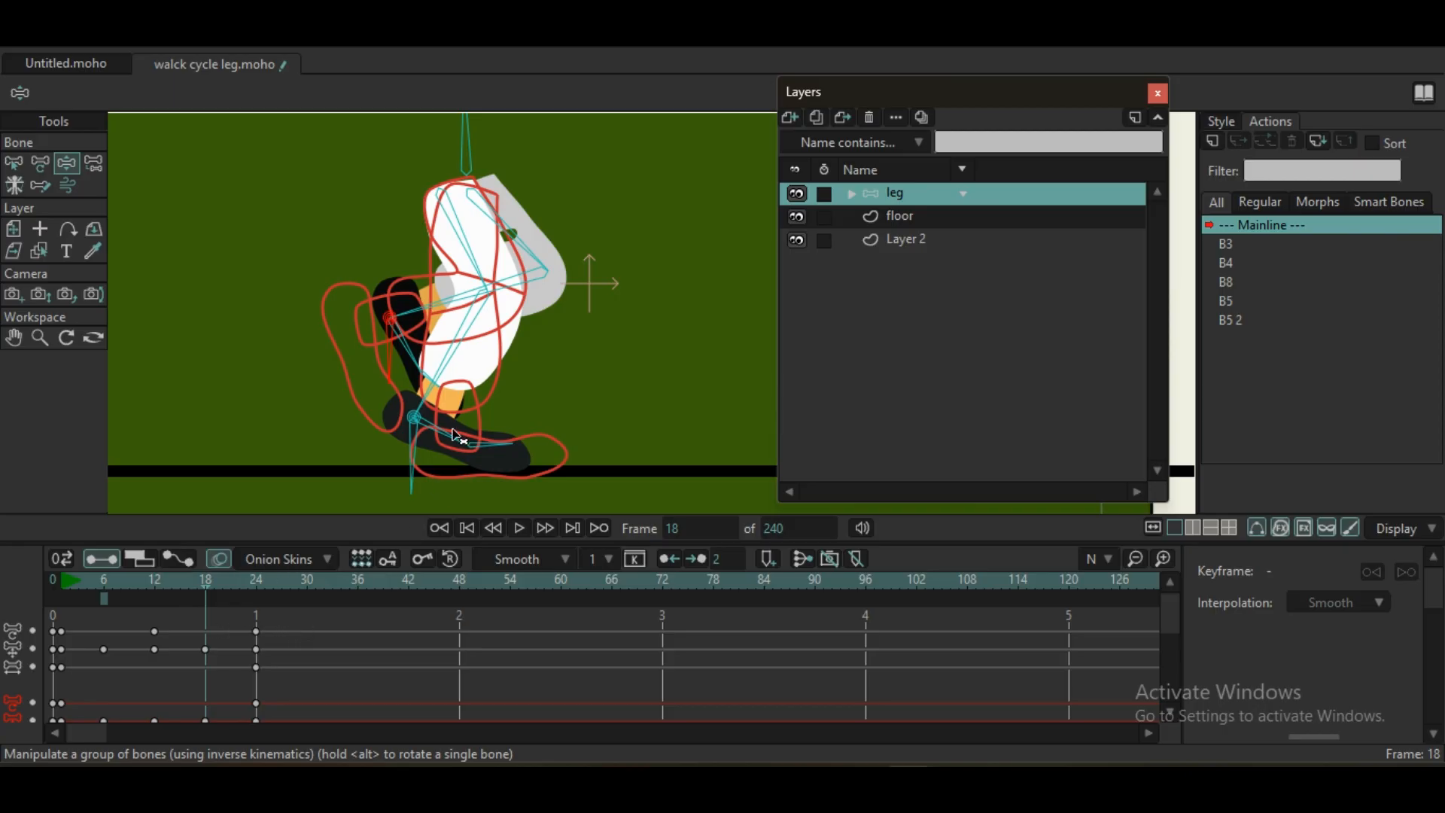
# - Plant the white leg's foot on the floor at frame 18, aligned with the planted foot in the frame 6 outline
pyautogui.scroll(2, 457, 435)
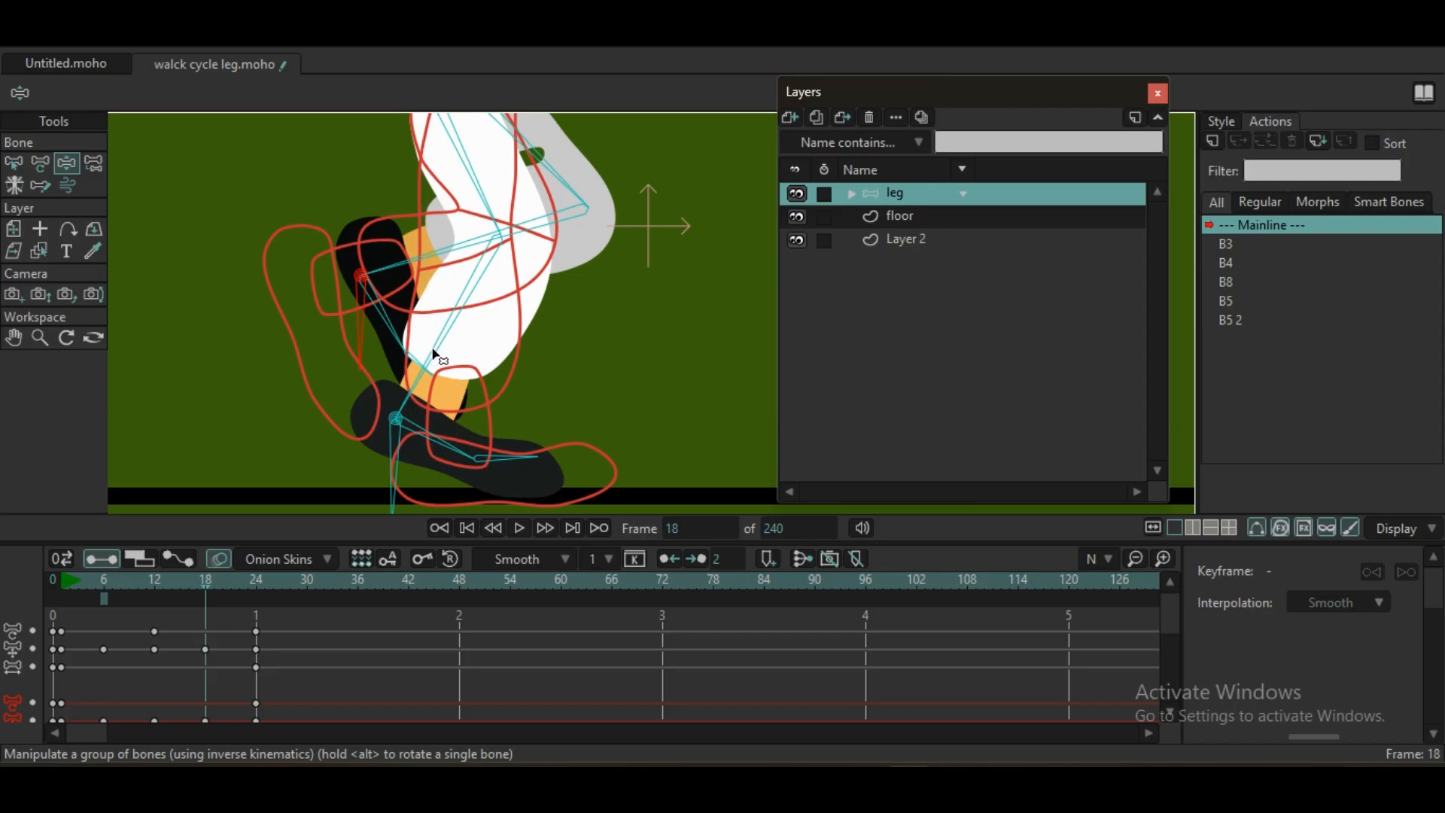
pyautogui.moveTo(429, 355); pyautogui.dragTo(423, 471)
pyautogui.moveTo(491, 257); pyautogui.dragTo(472, 388)
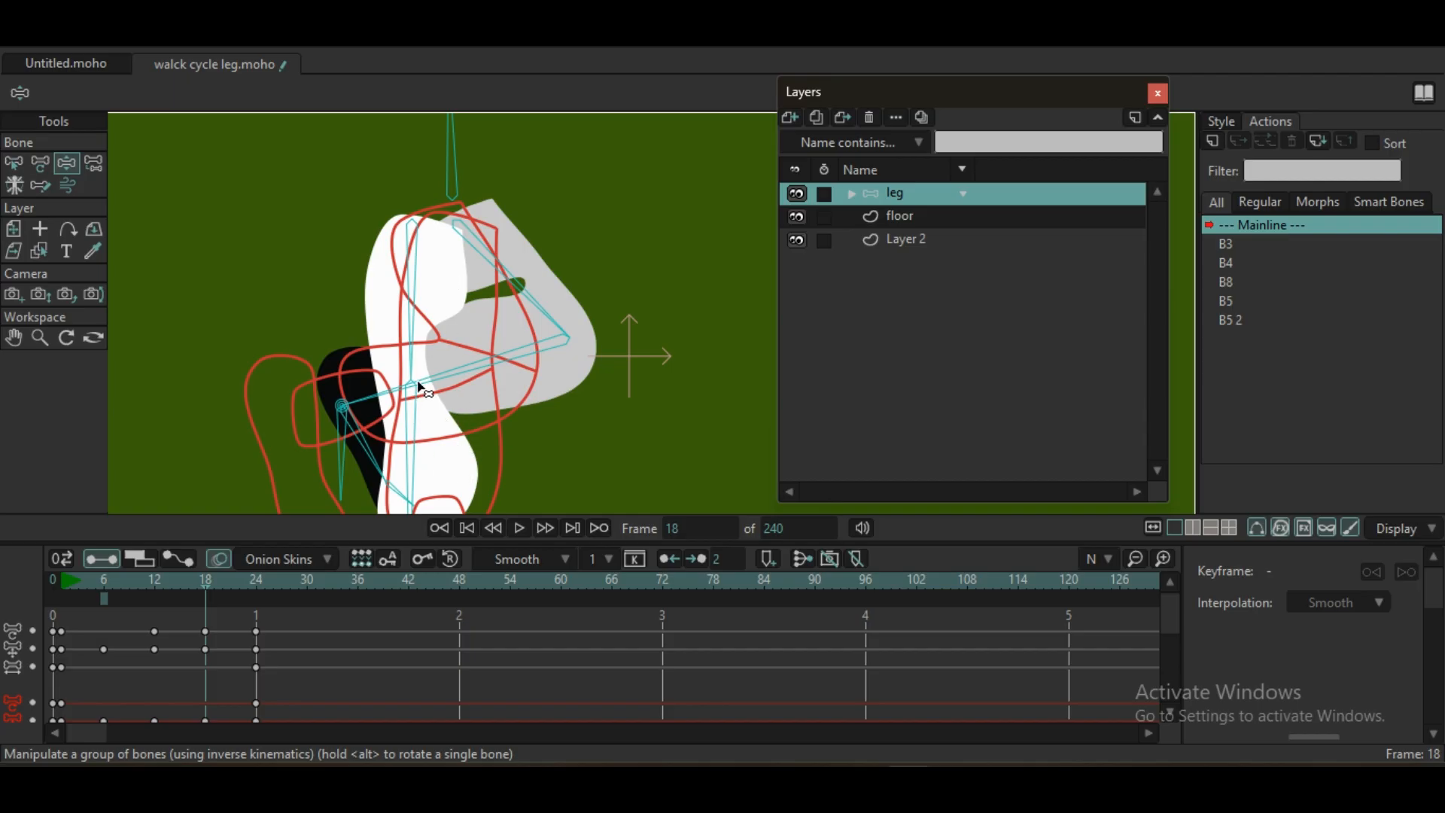
pyautogui.moveTo(416, 380); pyautogui.dragTo(447, 277)
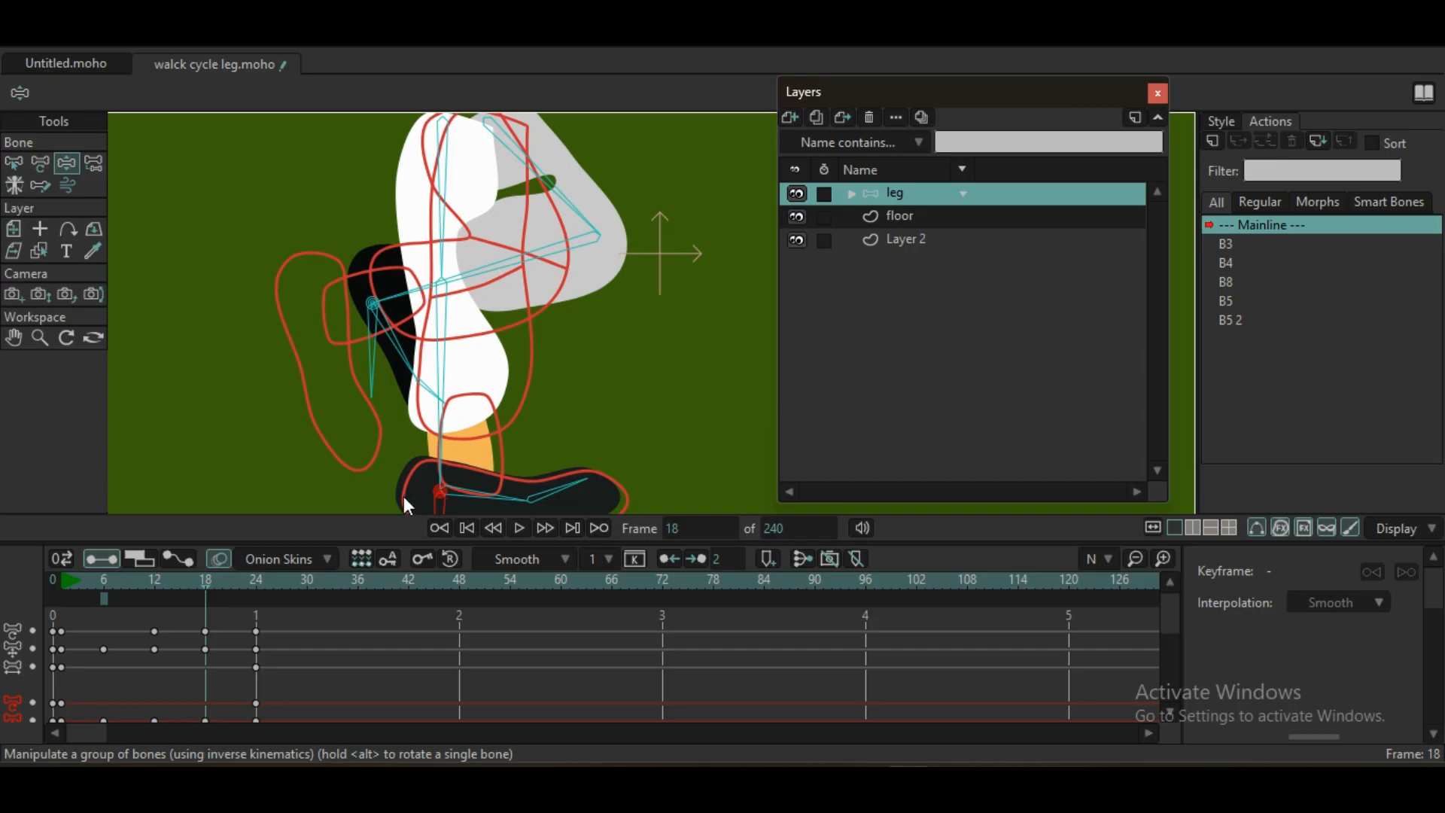
pyautogui.moveTo(403, 497); pyautogui.dragTo(407, 410)
pyautogui.moveTo(440, 433)
pyautogui.mouseDown()
pyautogui.moveTo(409, 452)
pyautogui.moveTo(406, 409)
pyautogui.moveTo(418, 456)
pyautogui.moveTo(426, 422)
pyautogui.moveTo(452, 459)
pyautogui.moveTo(442, 422)
pyautogui.moveTo(440, 441)
pyautogui.mouseUp()
# - Align the raised grey leg at frame 18 with the frame 6 outline, then remove the frame 6 onion skin marker
pyautogui.moveTo(375, 248); pyautogui.dragTo(299, 250)
pyautogui.scroll(-2, 490, 377)
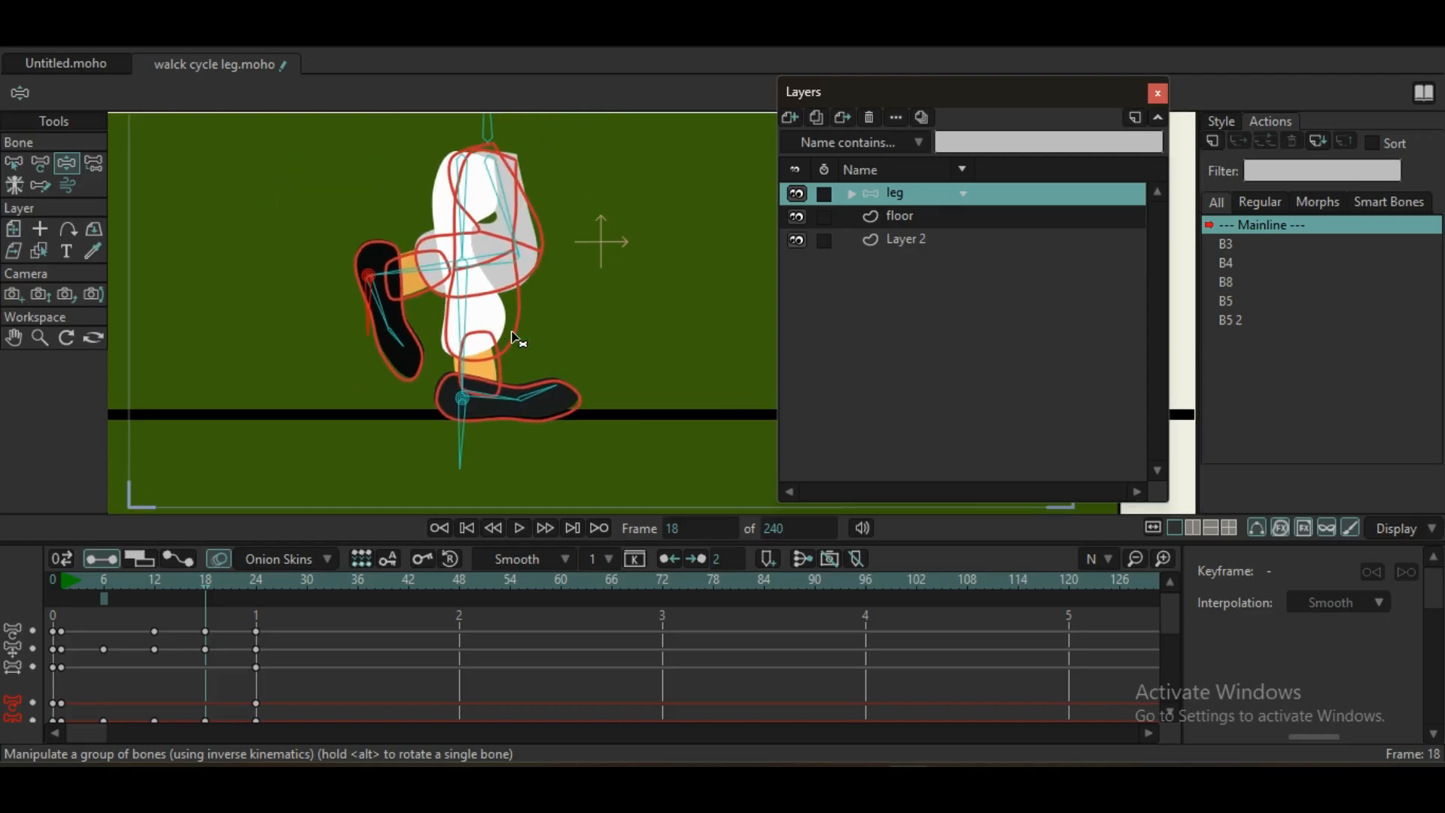
pyautogui.click(104, 598)
pyautogui.moveTo(206, 584)
pyautogui.mouseDown()
pyautogui.moveTo(62, 587)
pyautogui.moveTo(242, 624)
pyautogui.moveTo(205, 623)
pyautogui.mouseUp()
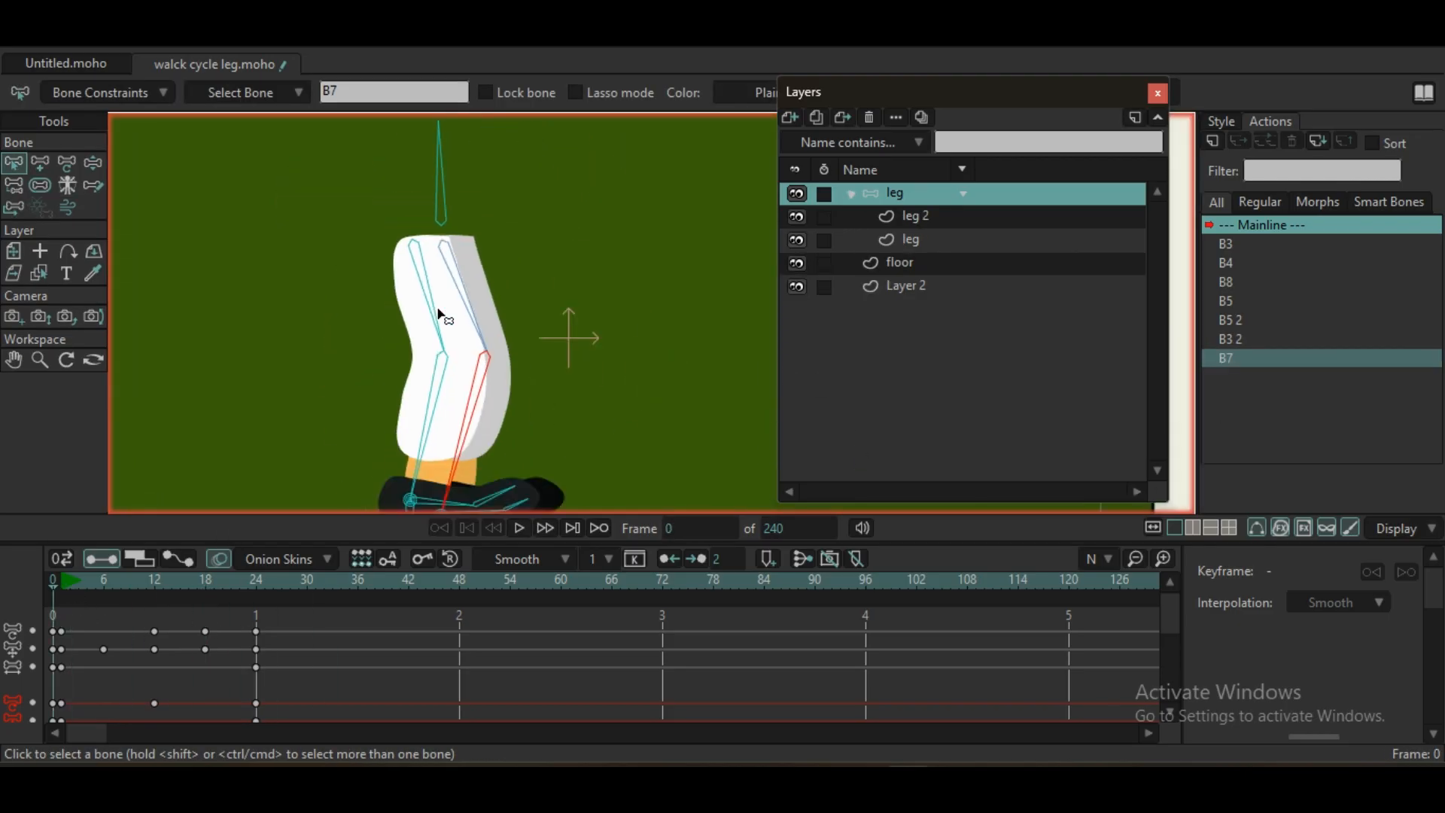
# - Play the walk cycle repeatedly from frame 1 to examine the motion of both legs
pyautogui.moveTo(487, 338); pyautogui.dragTo(481, 280)
pyautogui.press('space')
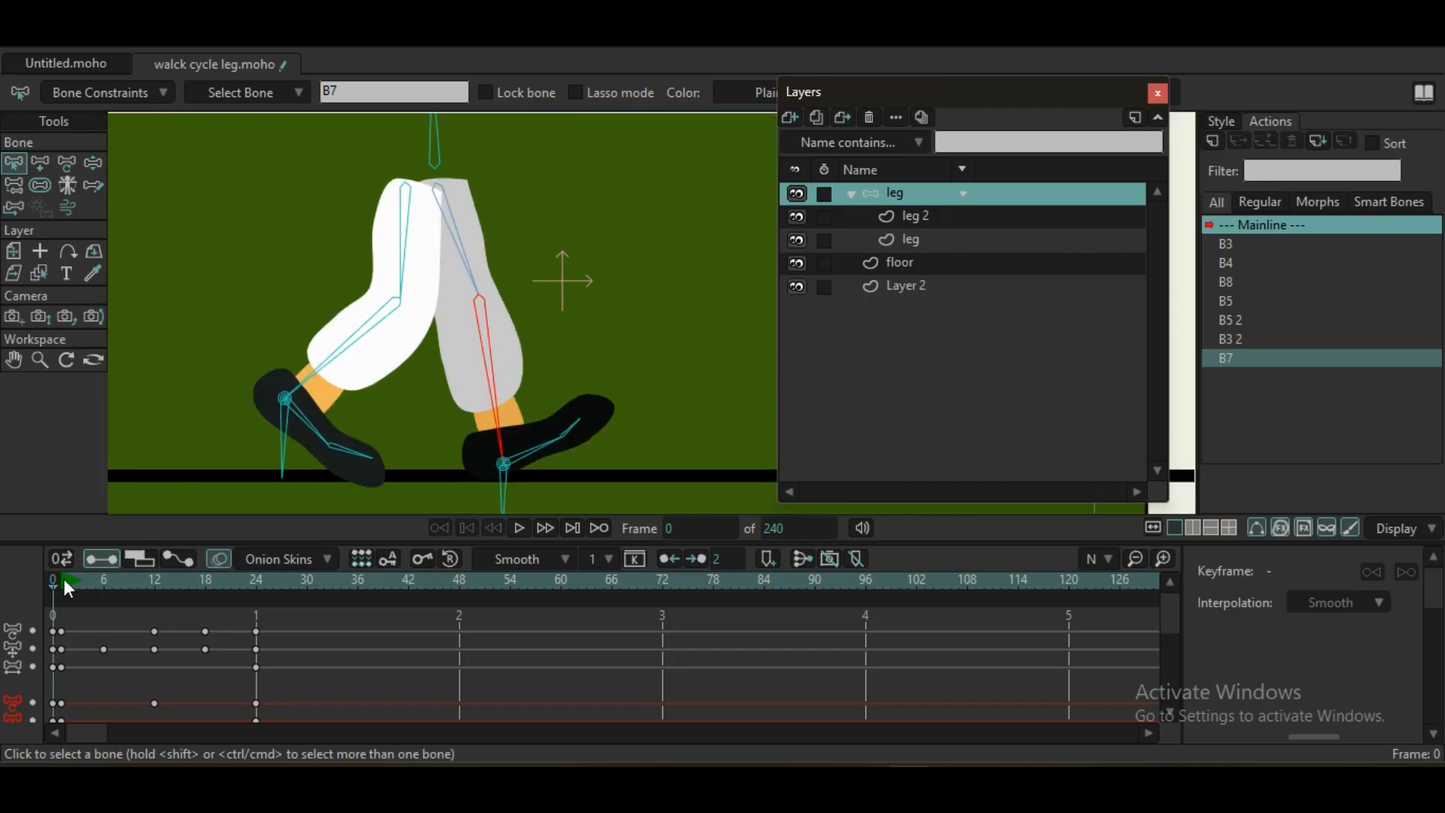
pyautogui.press('space')
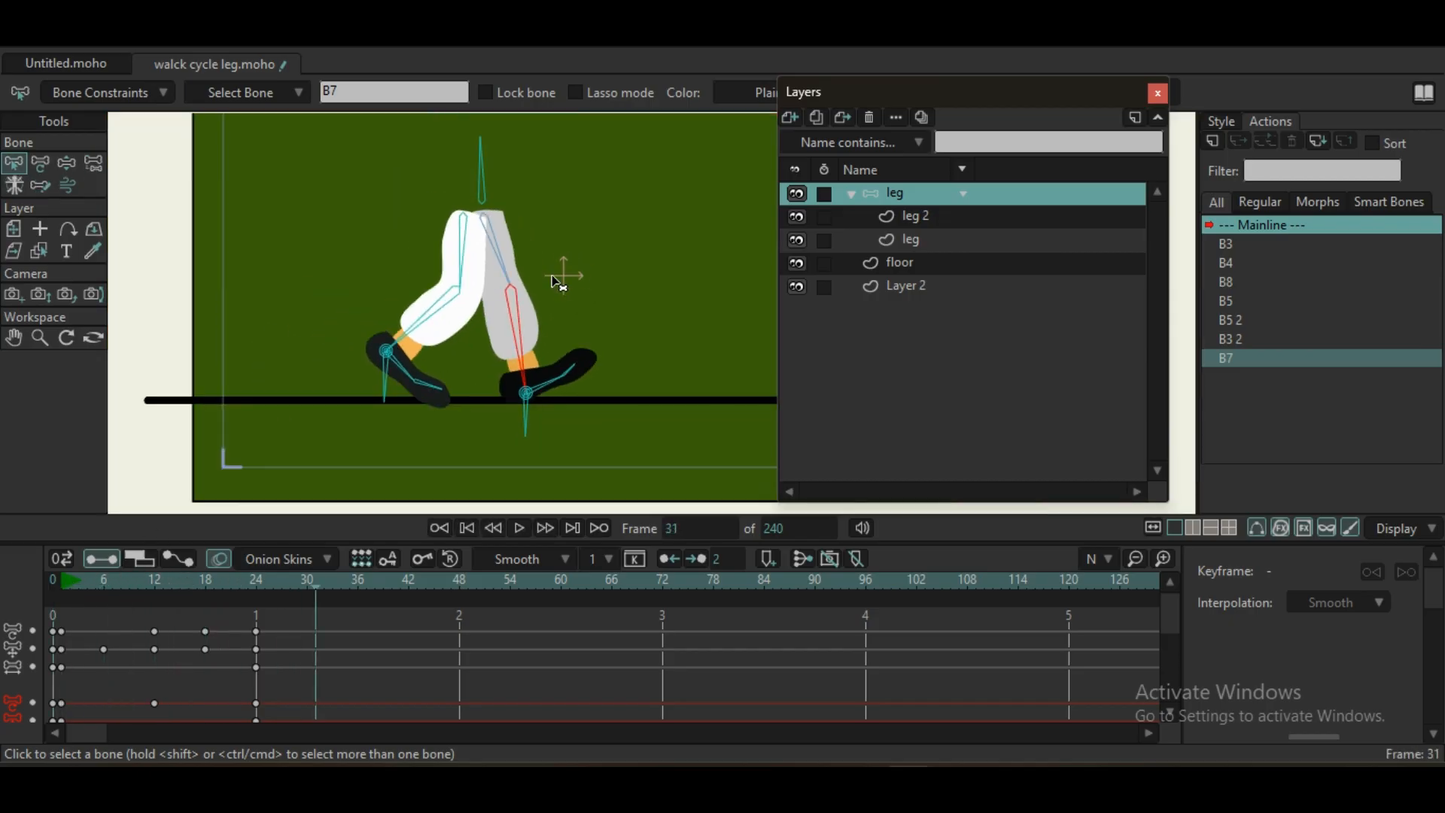
pyautogui.click(64, 581)
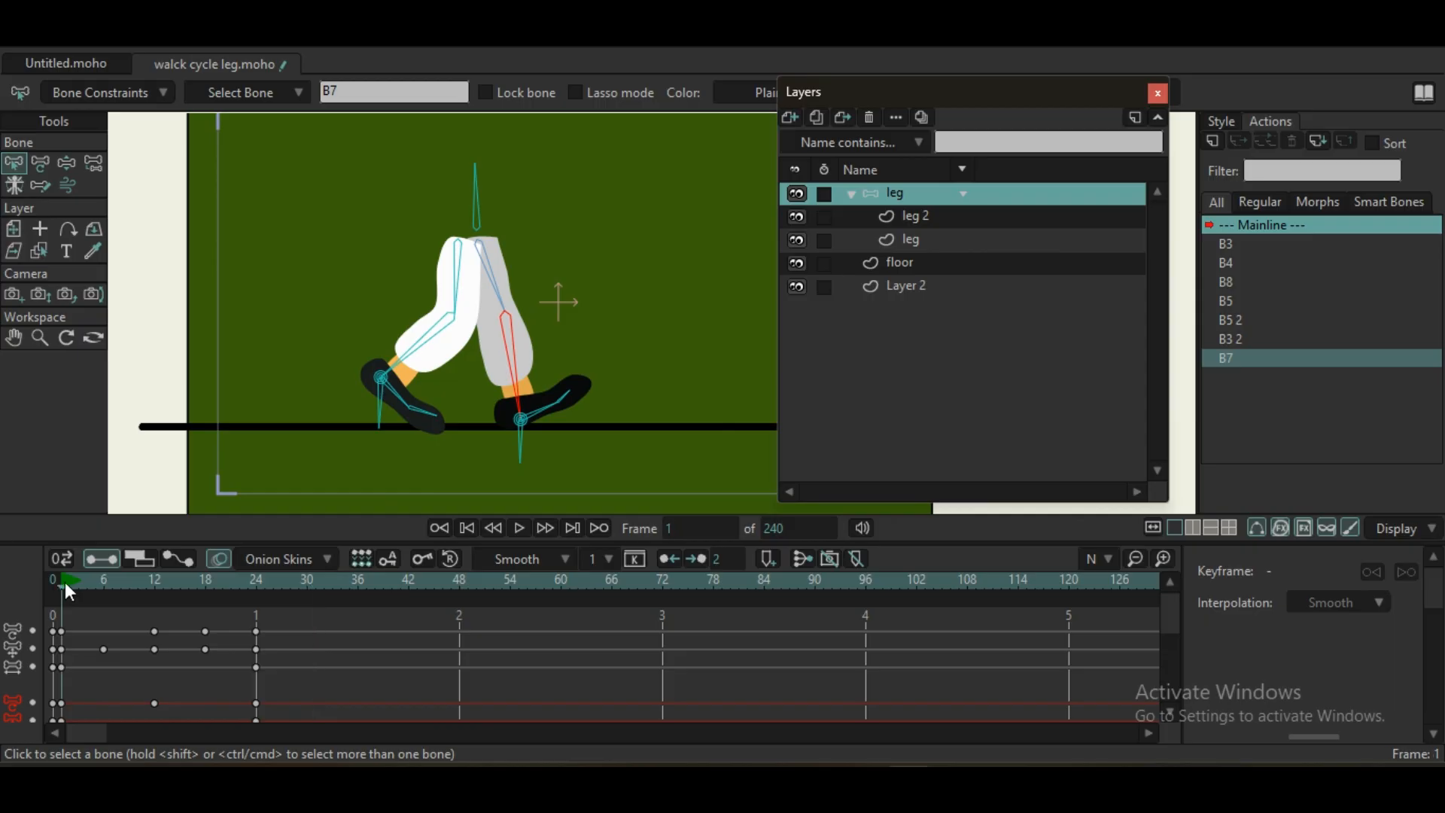
pyautogui.press('space')
pyautogui.press('space')
pyautogui.click(63, 578)
pyautogui.press('space')
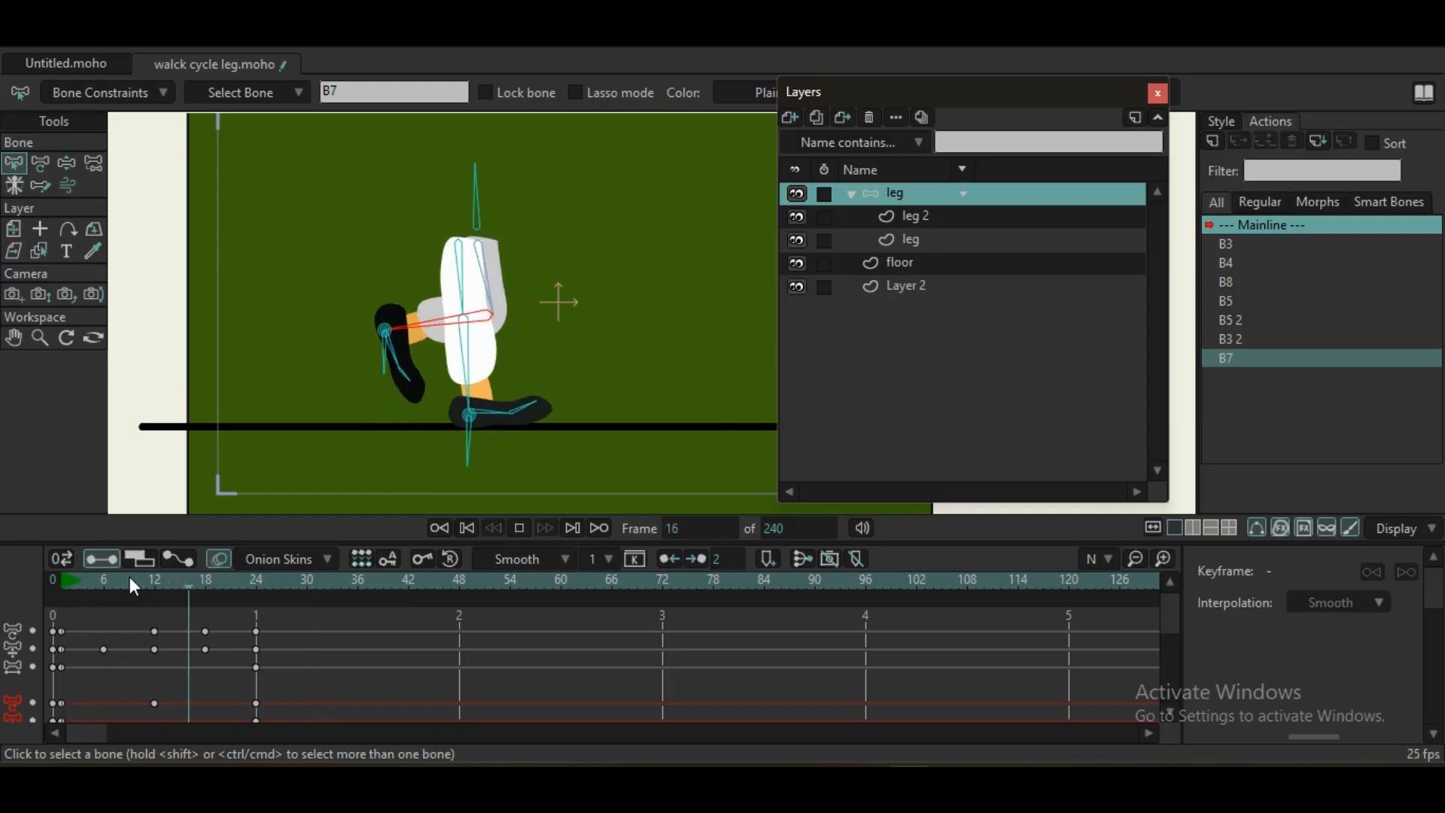
pyautogui.press('space')
pyautogui.press('space')
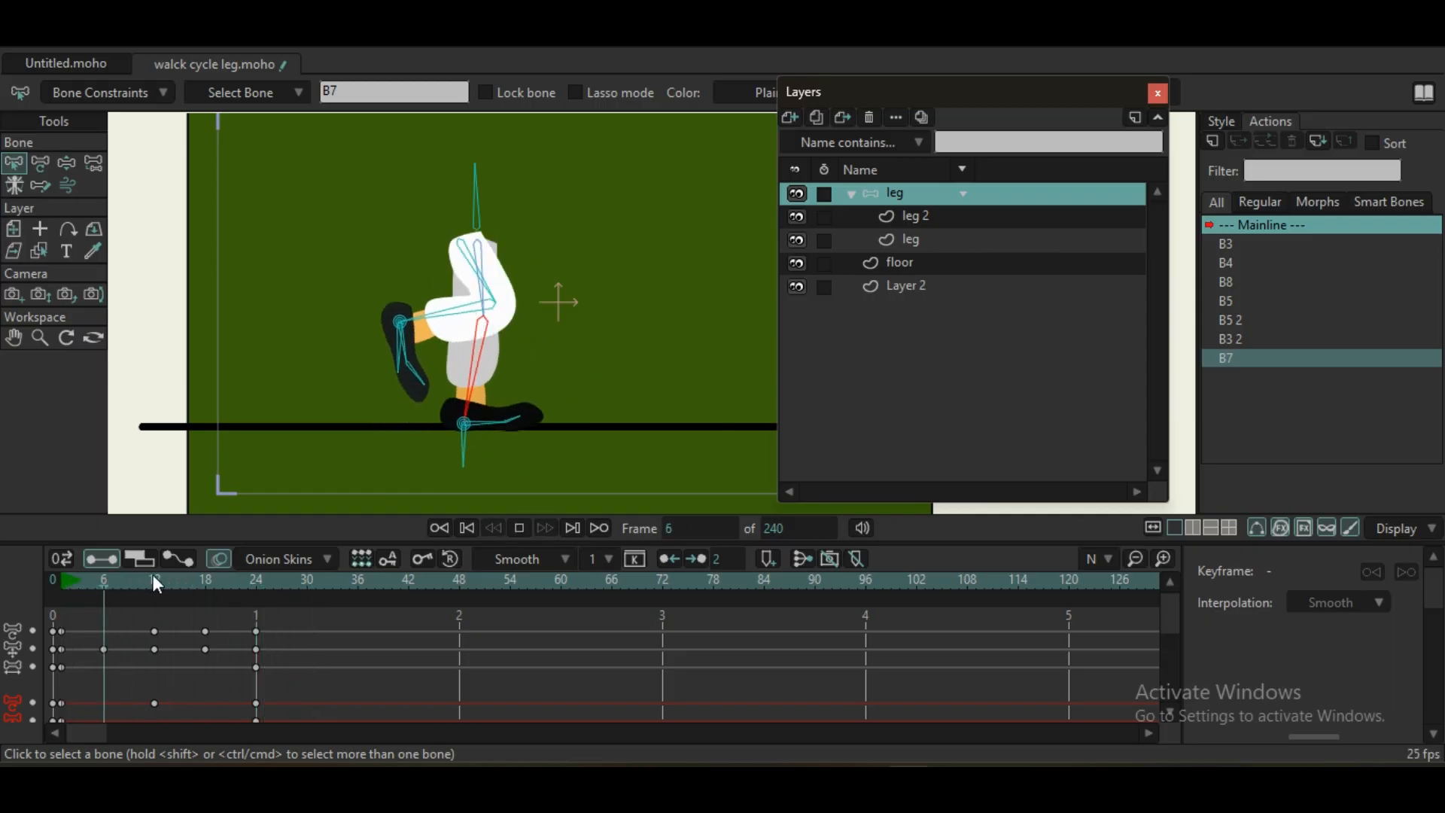
pyautogui.press('space')
# - Rotate the grey leg's foot at frame 9 so the shoe no longer cuts through the floor line
pyautogui.moveTo(78, 576); pyautogui.dragTo(108, 573)
pyautogui.scroll(5, 473, 444)
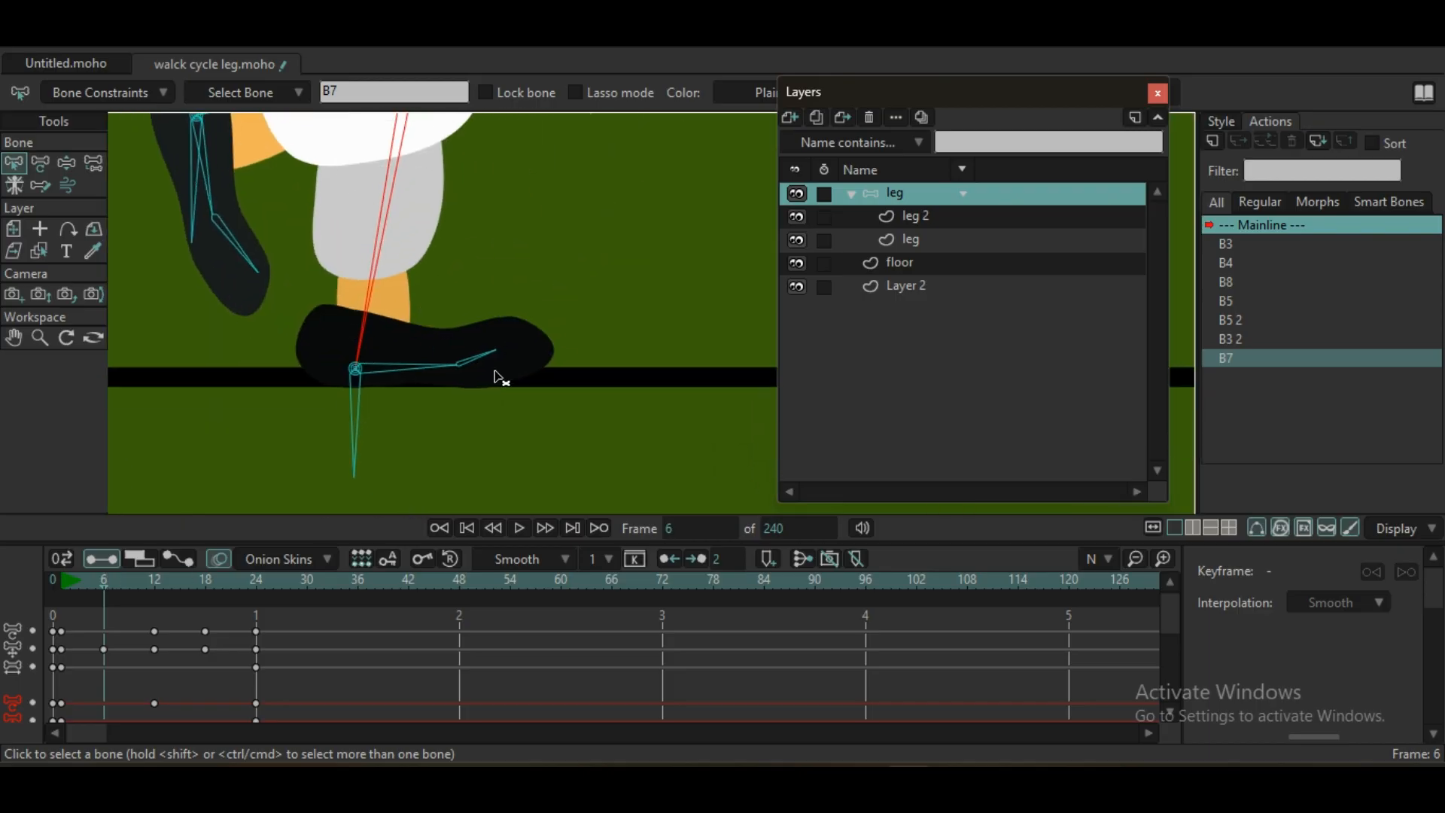
pyautogui.click(124, 581)
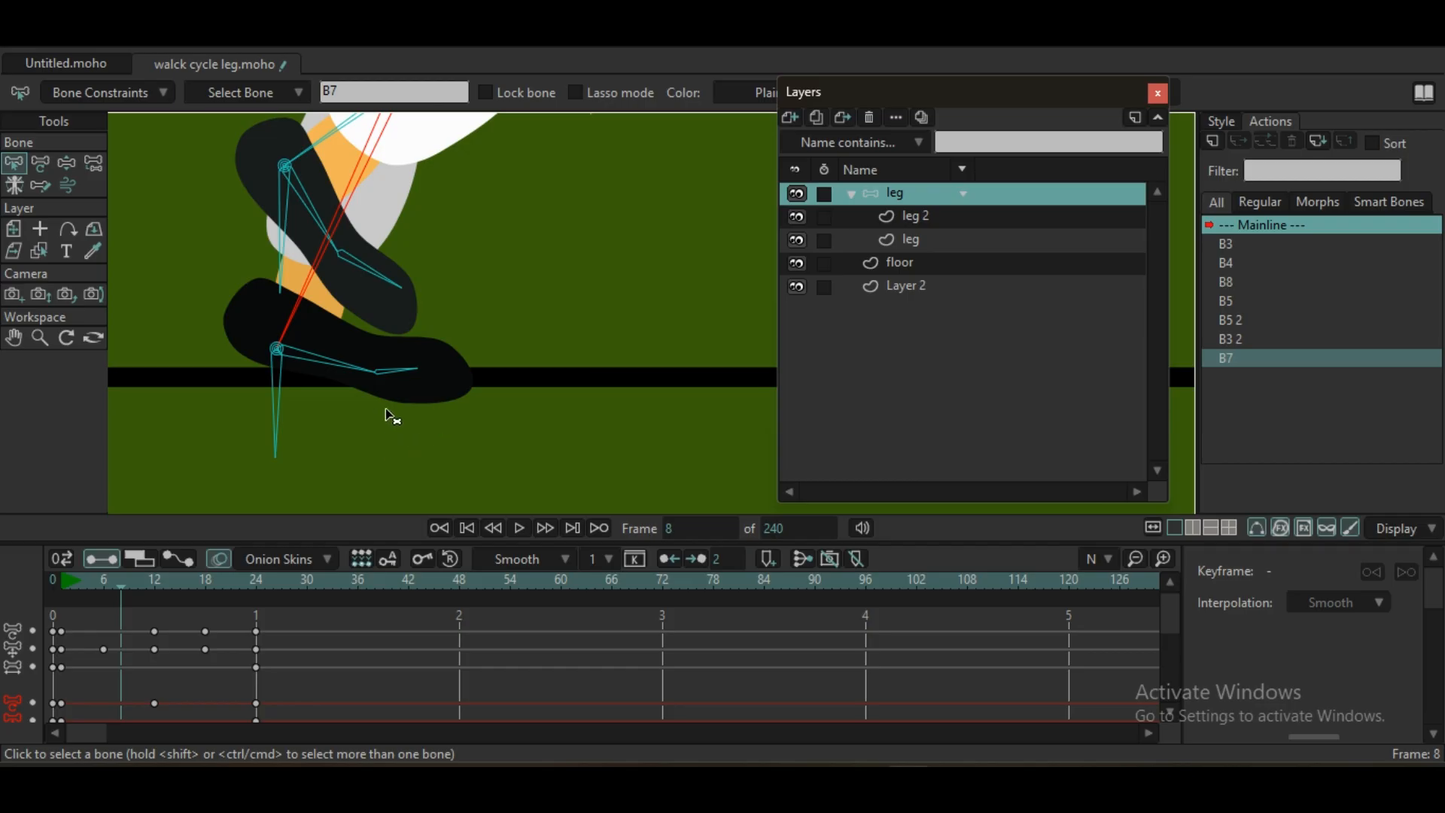
pyautogui.click(137, 582)
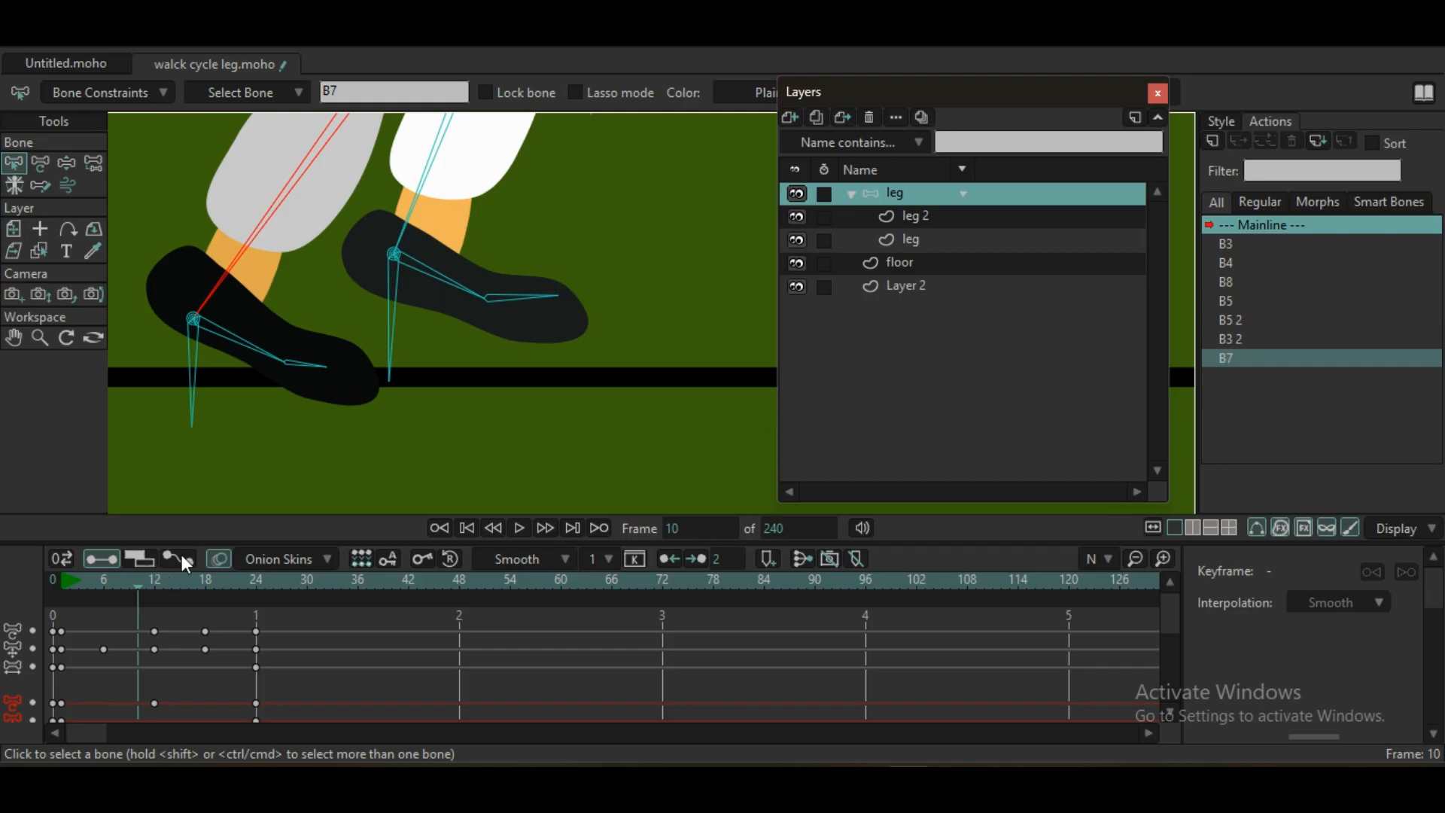
pyautogui.click(128, 582)
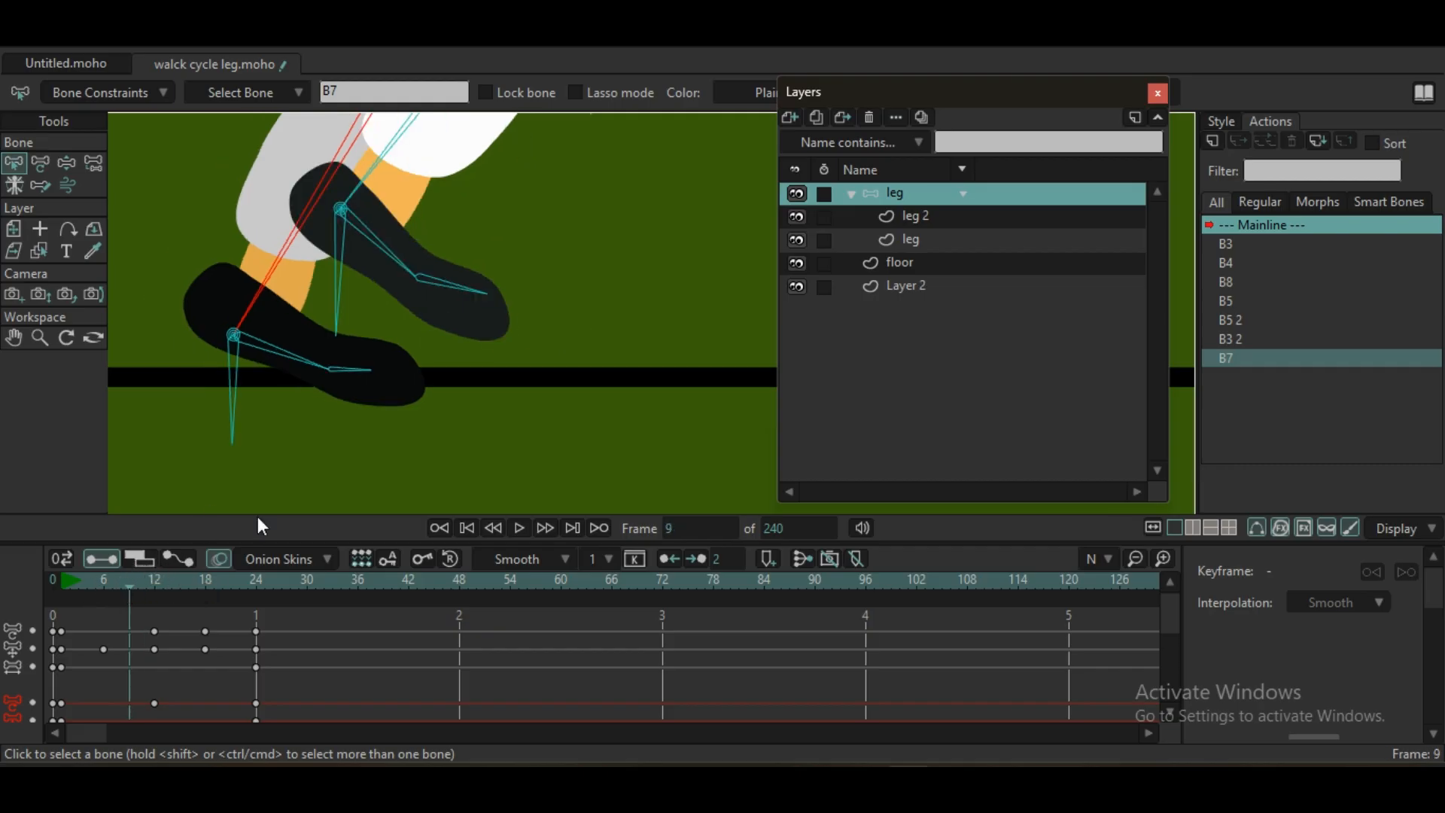
pyautogui.click(292, 364)
pyautogui.click(67, 163)
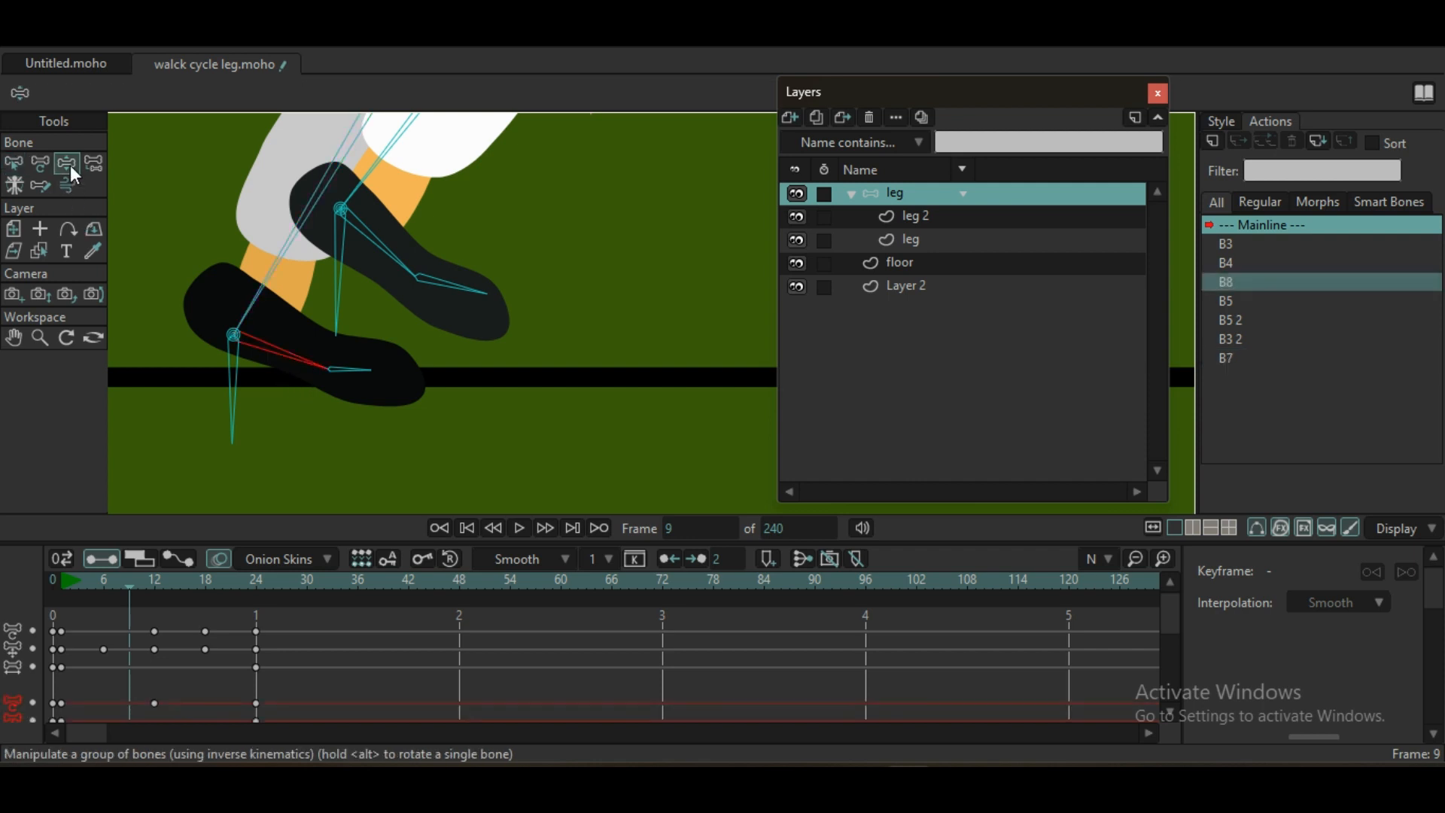
pyautogui.moveTo(328, 369); pyautogui.dragTo(336, 347)
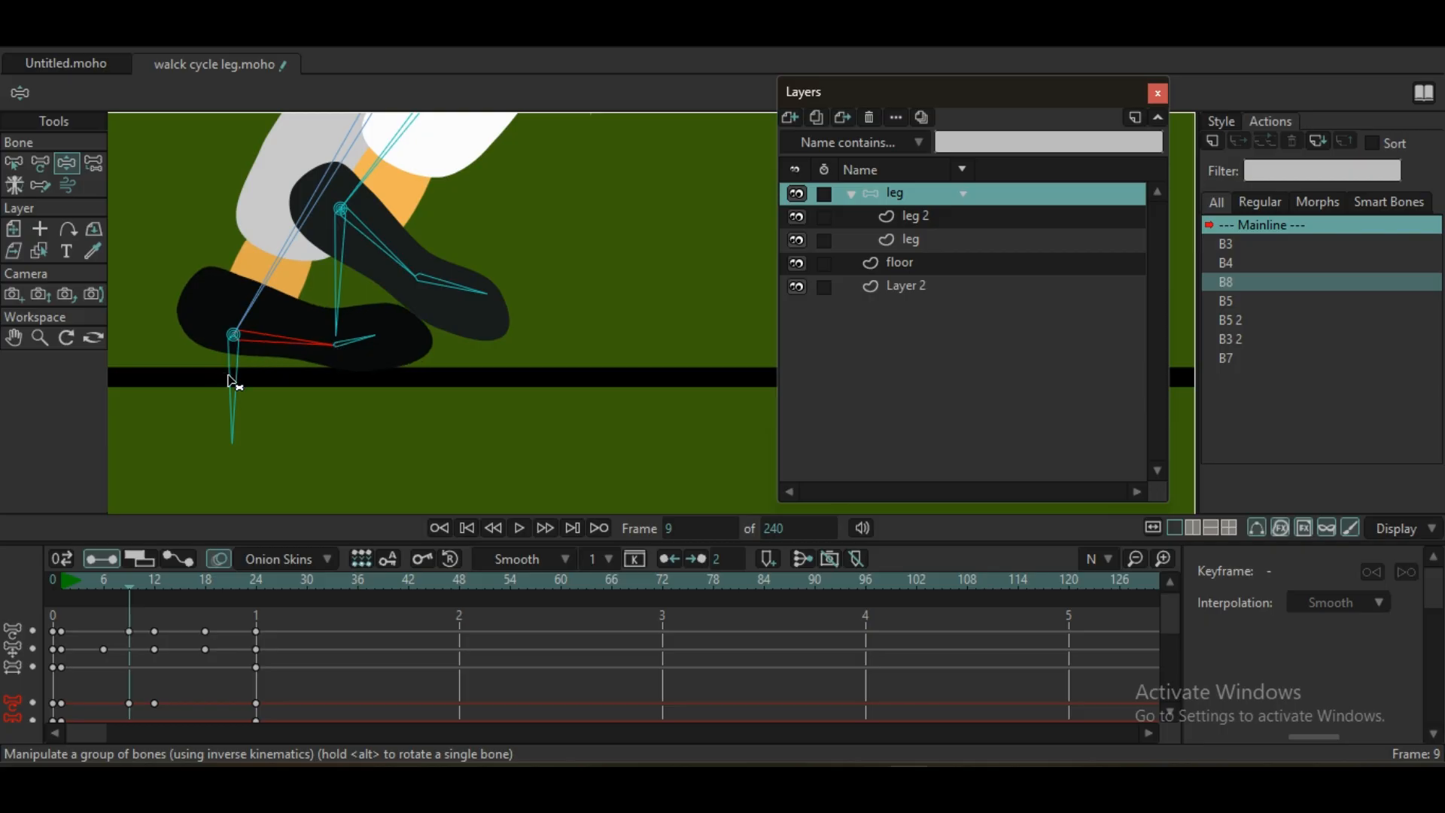
pyautogui.moveTo(313, 349); pyautogui.dragTo(311, 352)
# - Flatten the white leg's foot at frame 21 and lower it onto the floor line
pyautogui.moveTo(89, 592); pyautogui.dragTo(155, 614)
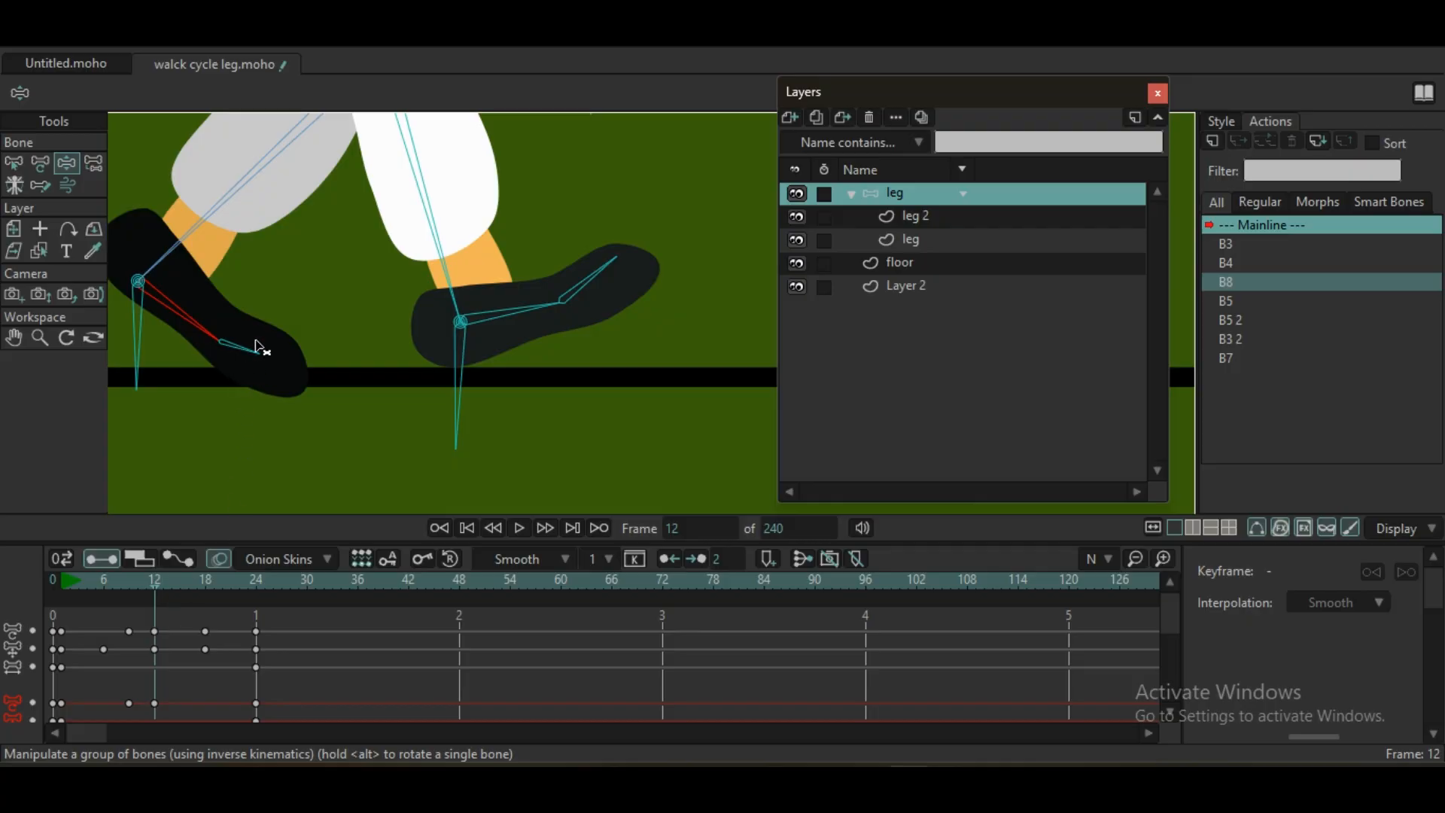
pyautogui.scroll(-3, 256, 346)
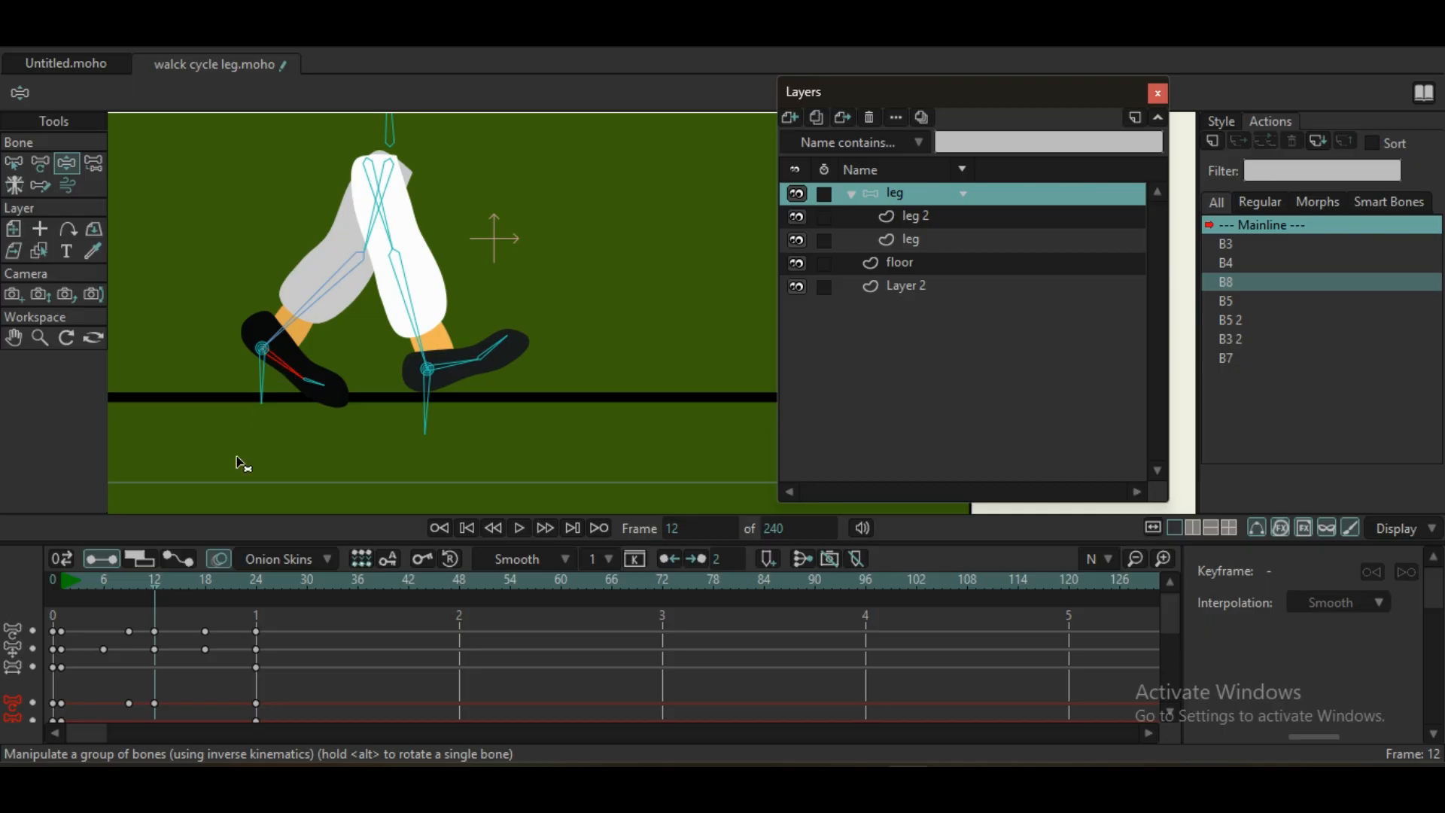
pyautogui.moveTo(161, 585); pyautogui.dragTo(232, 581)
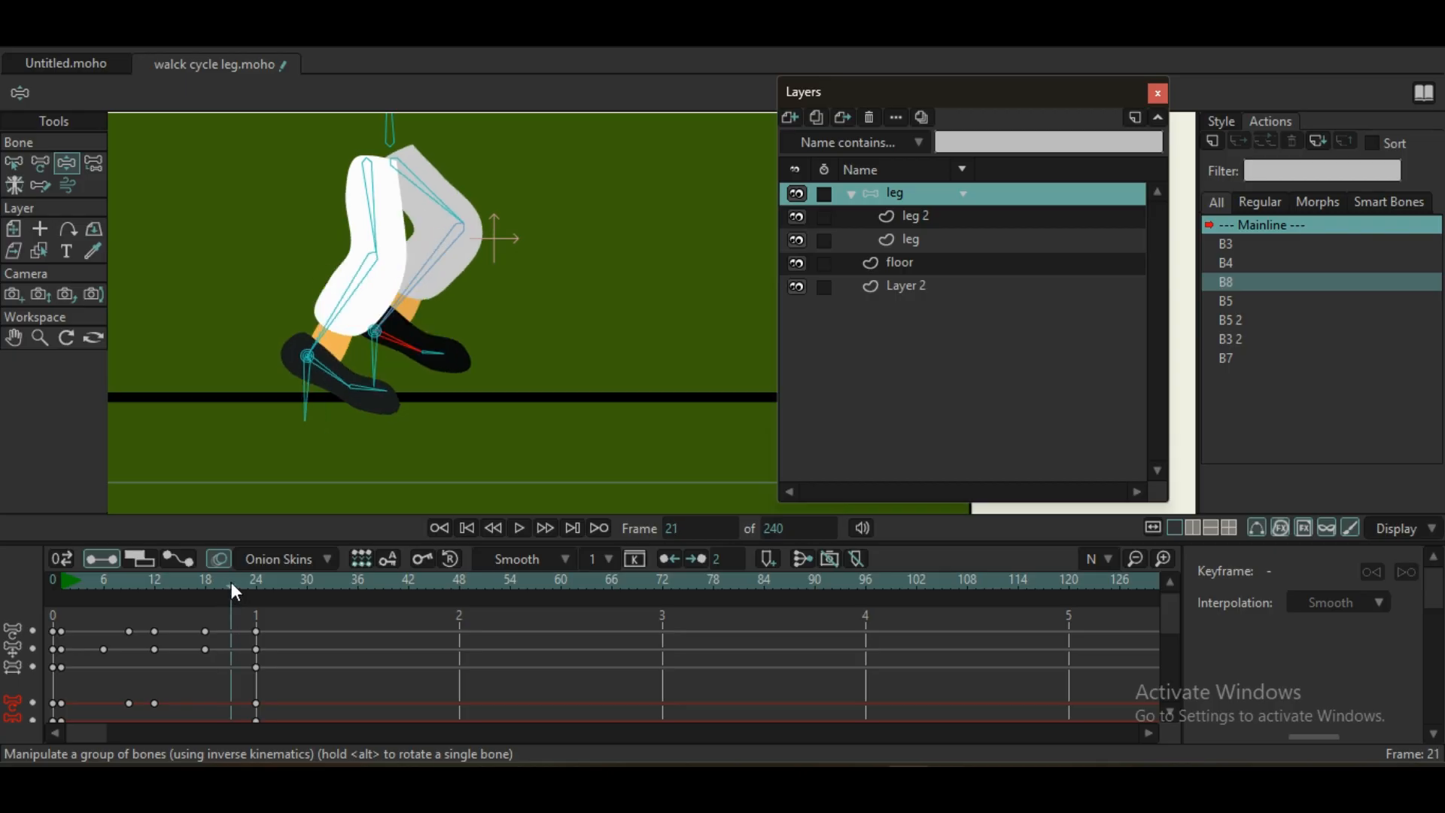
pyautogui.moveTo(339, 386); pyautogui.dragTo(345, 376)
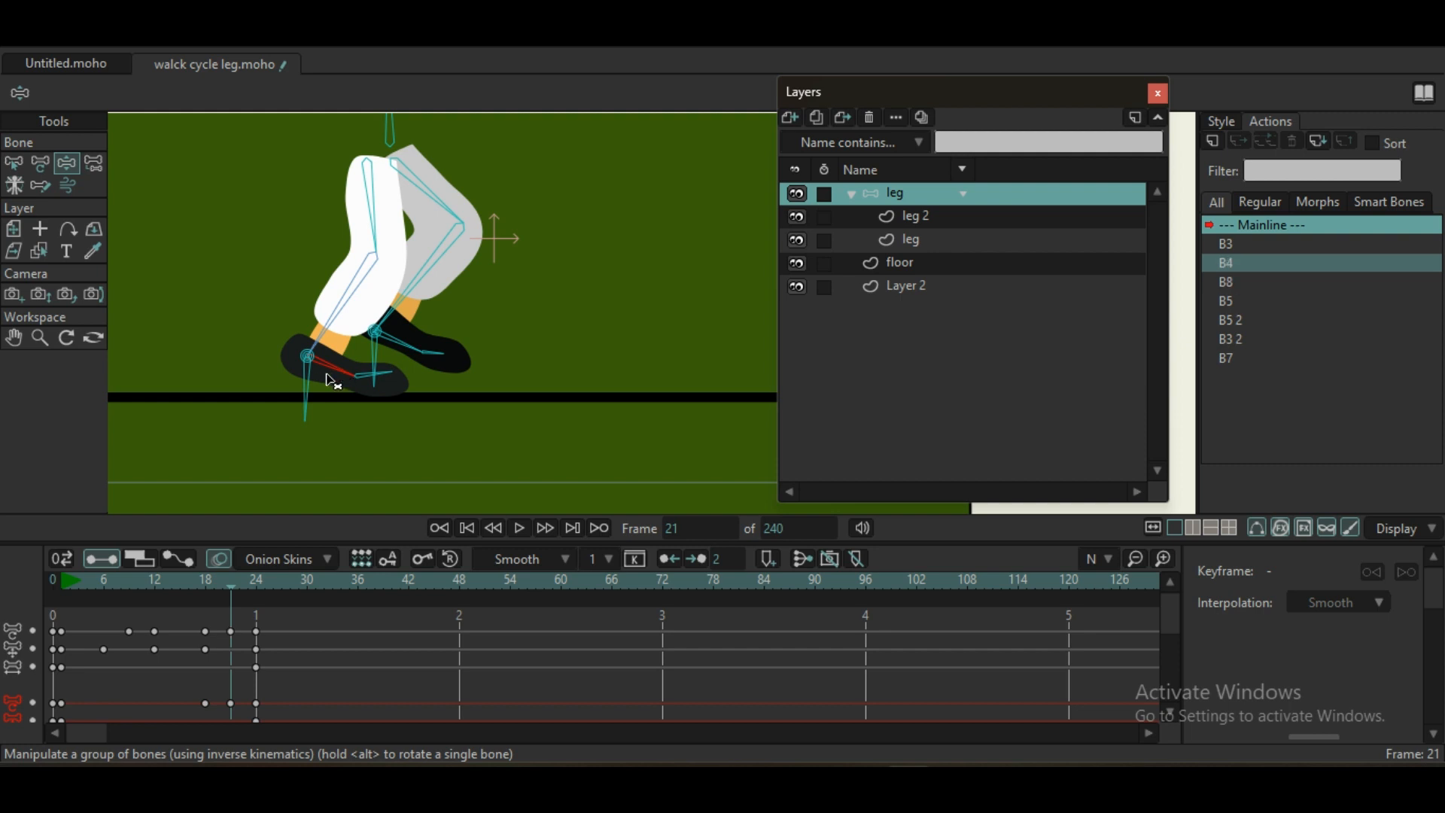
pyautogui.moveTo(304, 388); pyautogui.dragTo(349, 378)
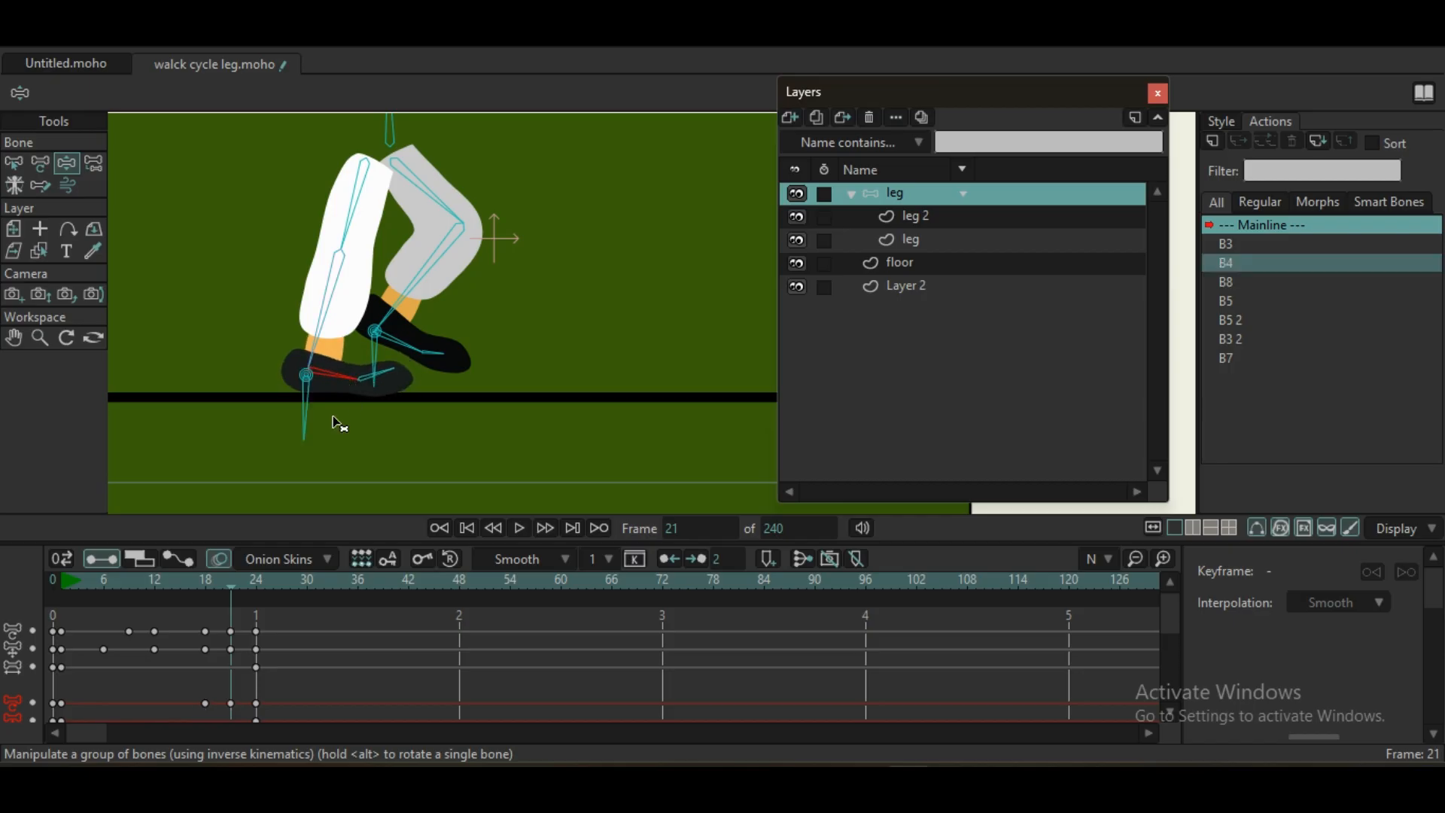
# - Lower the grey leg's foot onto the floor at frame 9 and check the poses through frame 24
pyautogui.click(129, 581)
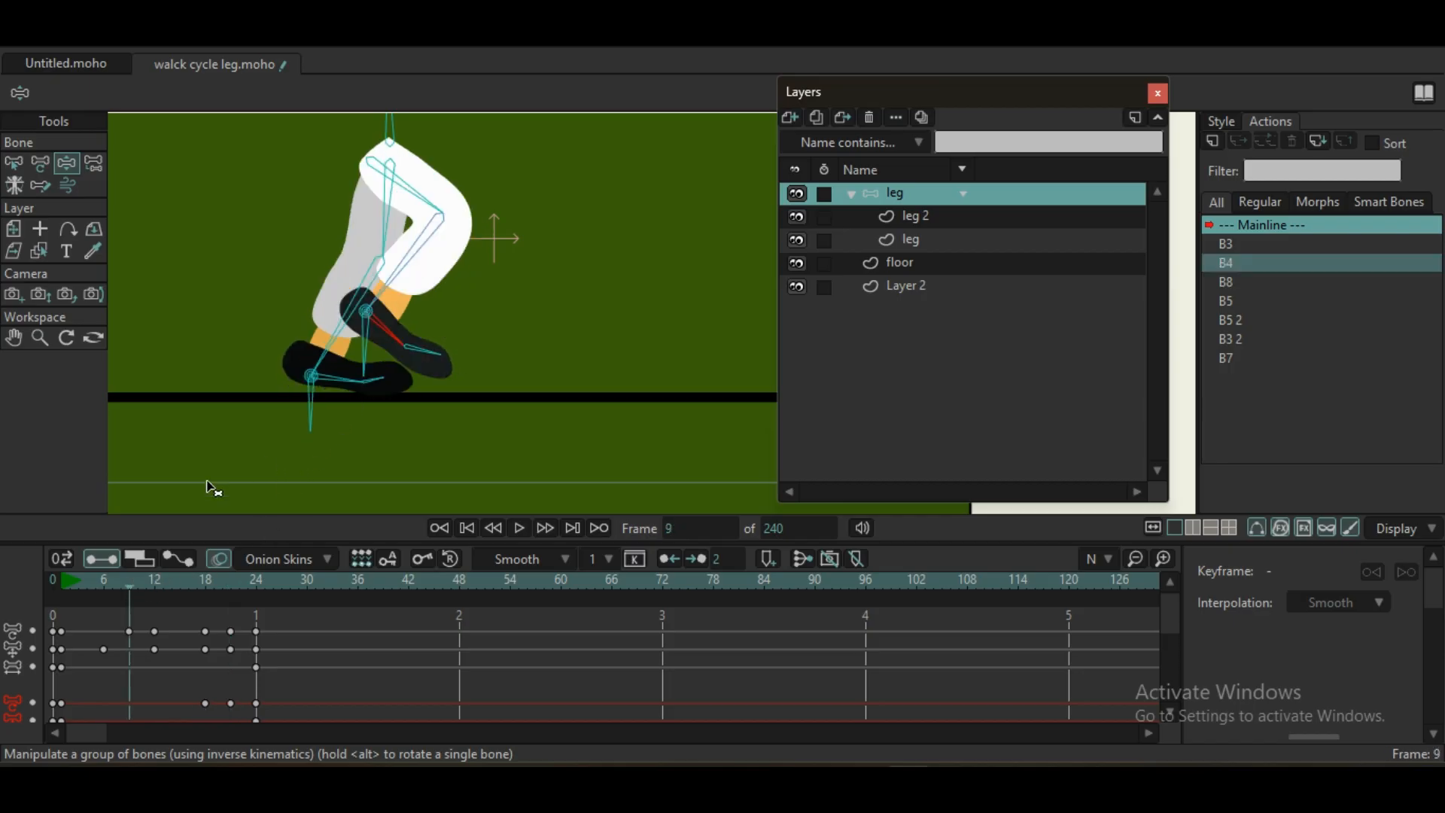
pyautogui.moveTo(322, 403); pyautogui.dragTo(339, 391)
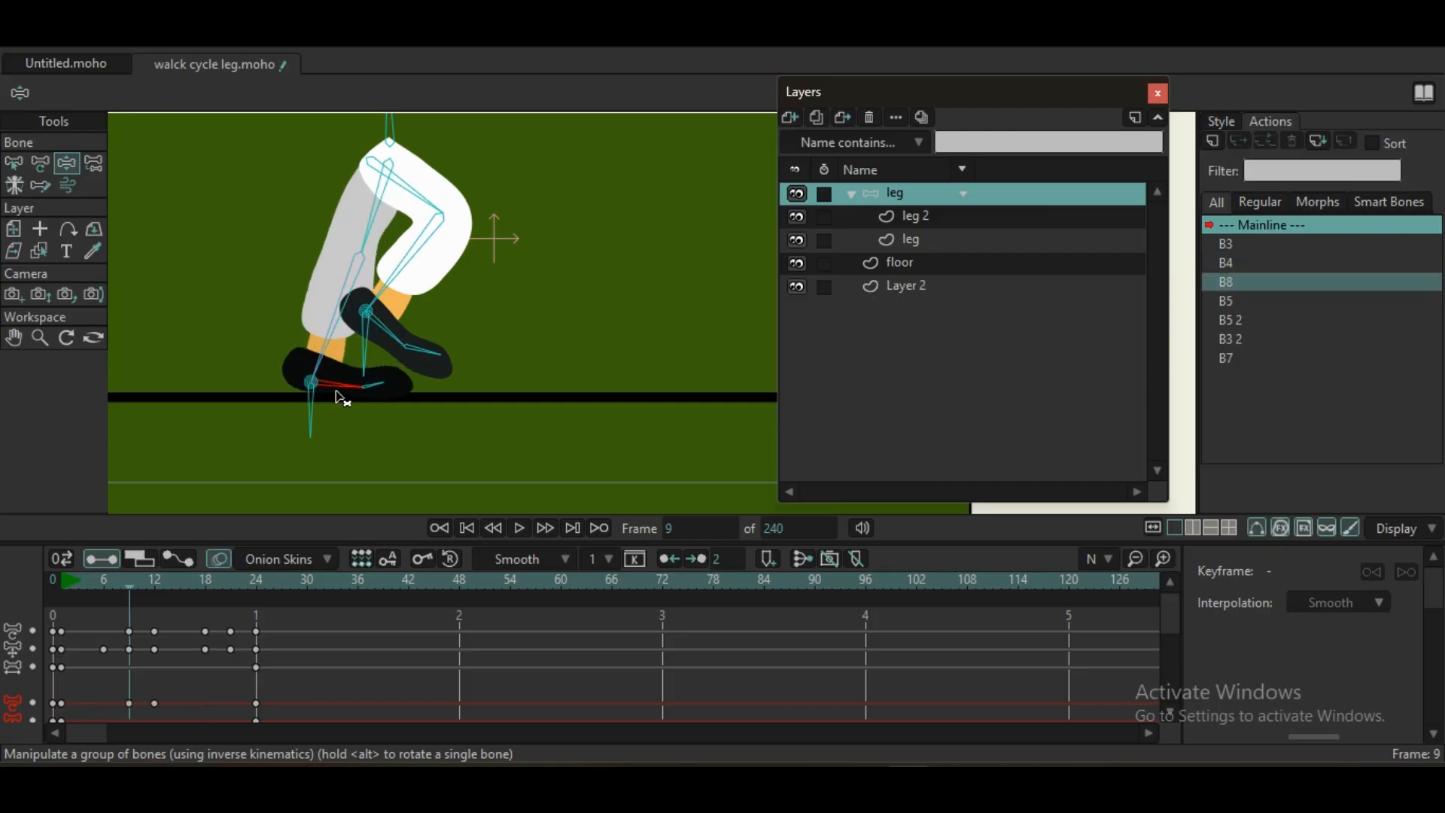
pyautogui.click(206, 581)
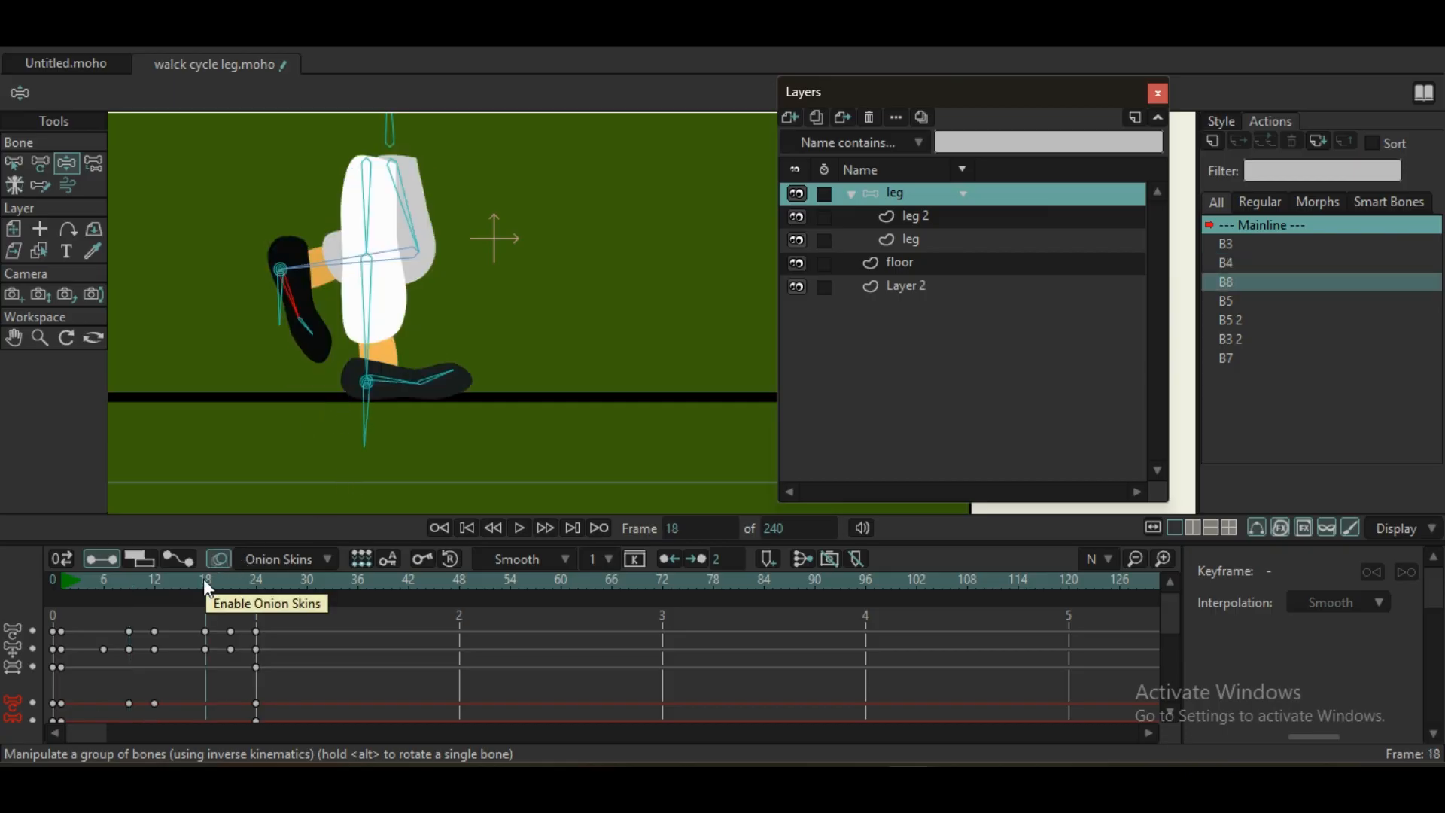
pyautogui.moveTo(203, 580); pyautogui.dragTo(255, 579)
pyautogui.scroll(1, 347, 406)
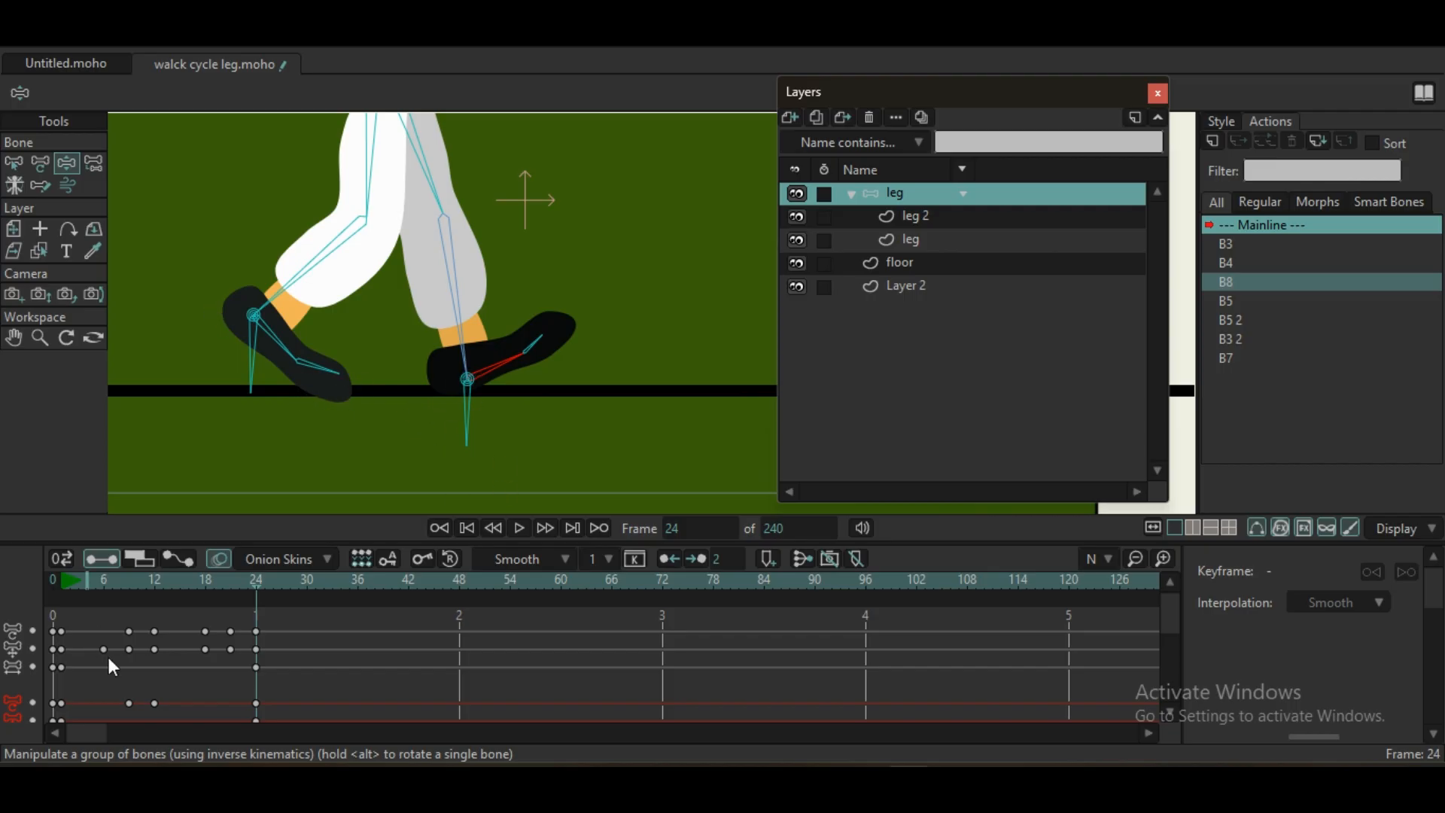
# - Inspect both feet against the floor from frame 1 and replay the cycle
pyautogui.click(63, 576)
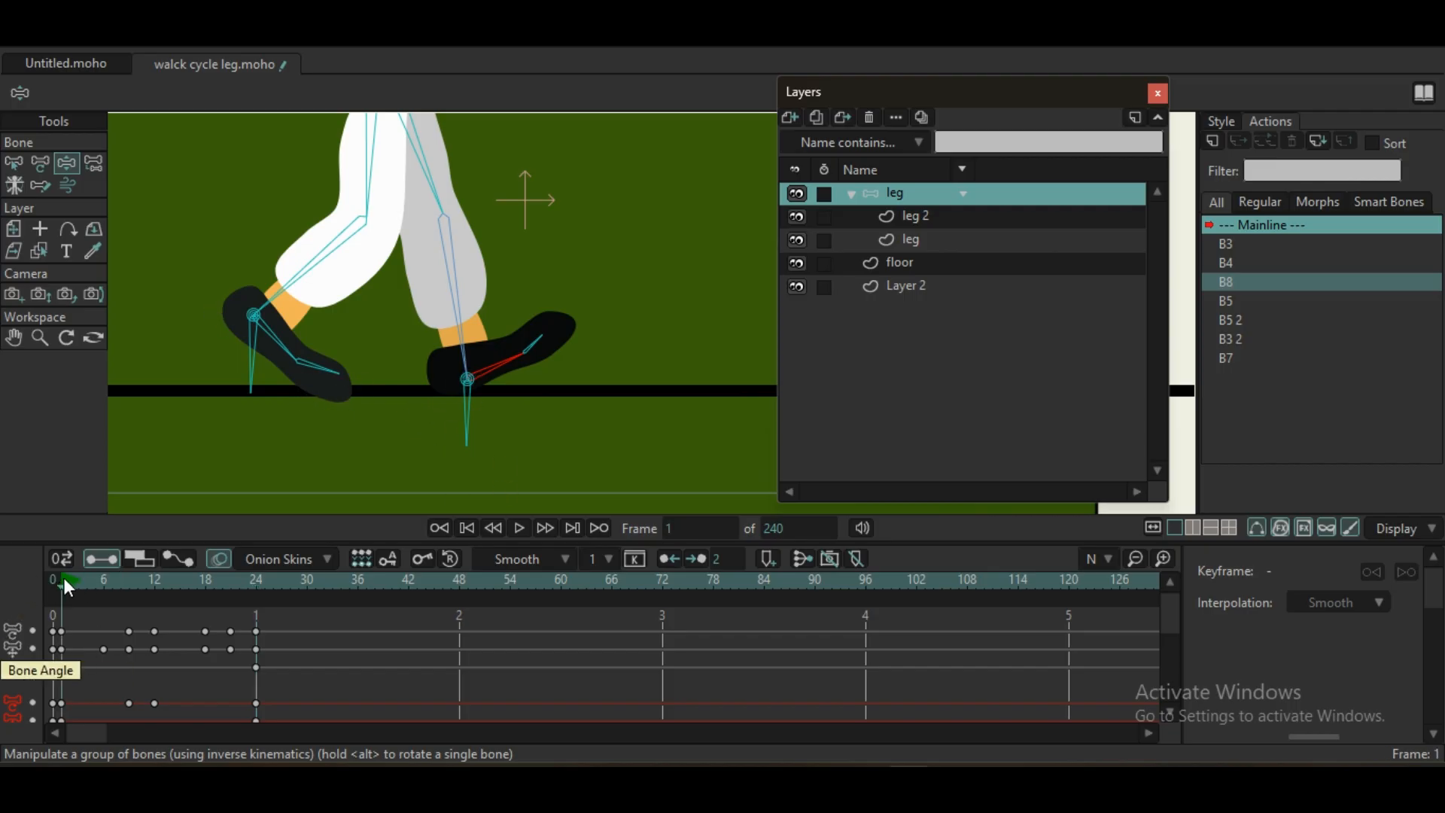
pyautogui.moveTo(63, 577); pyautogui.dragTo(70, 575)
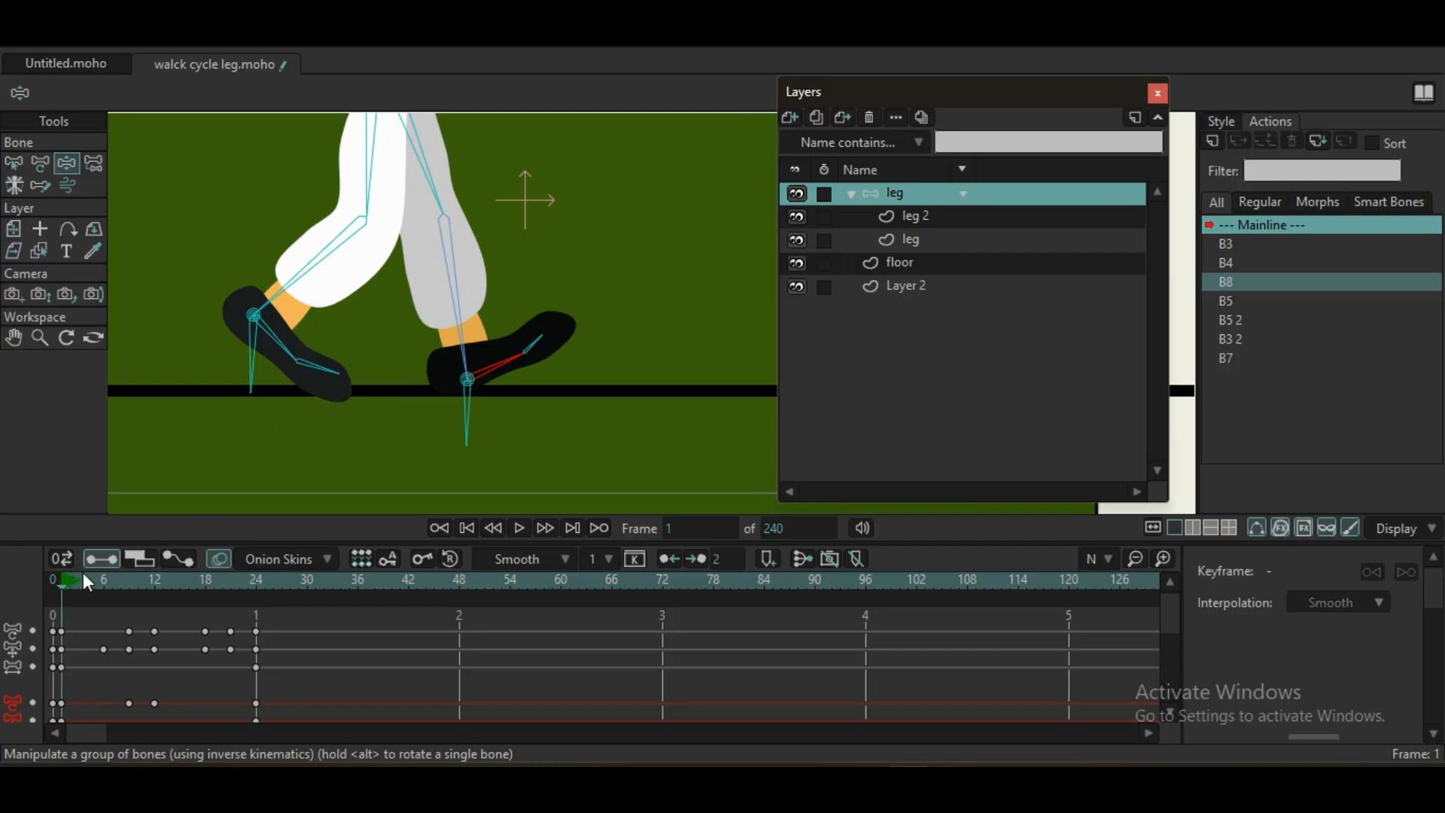
pyautogui.scroll(2, 338, 391)
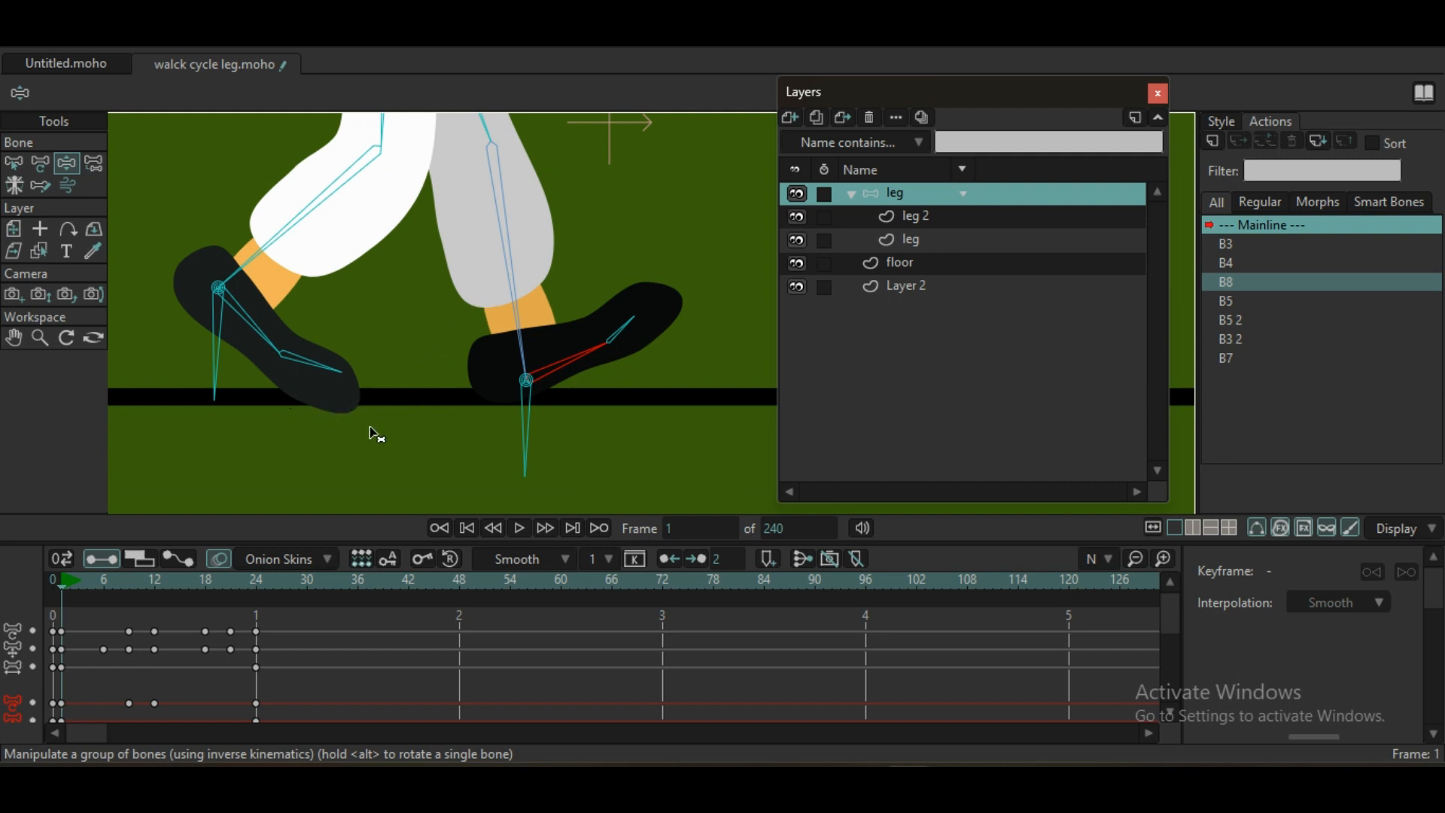
pyautogui.scroll(-2, 369, 426)
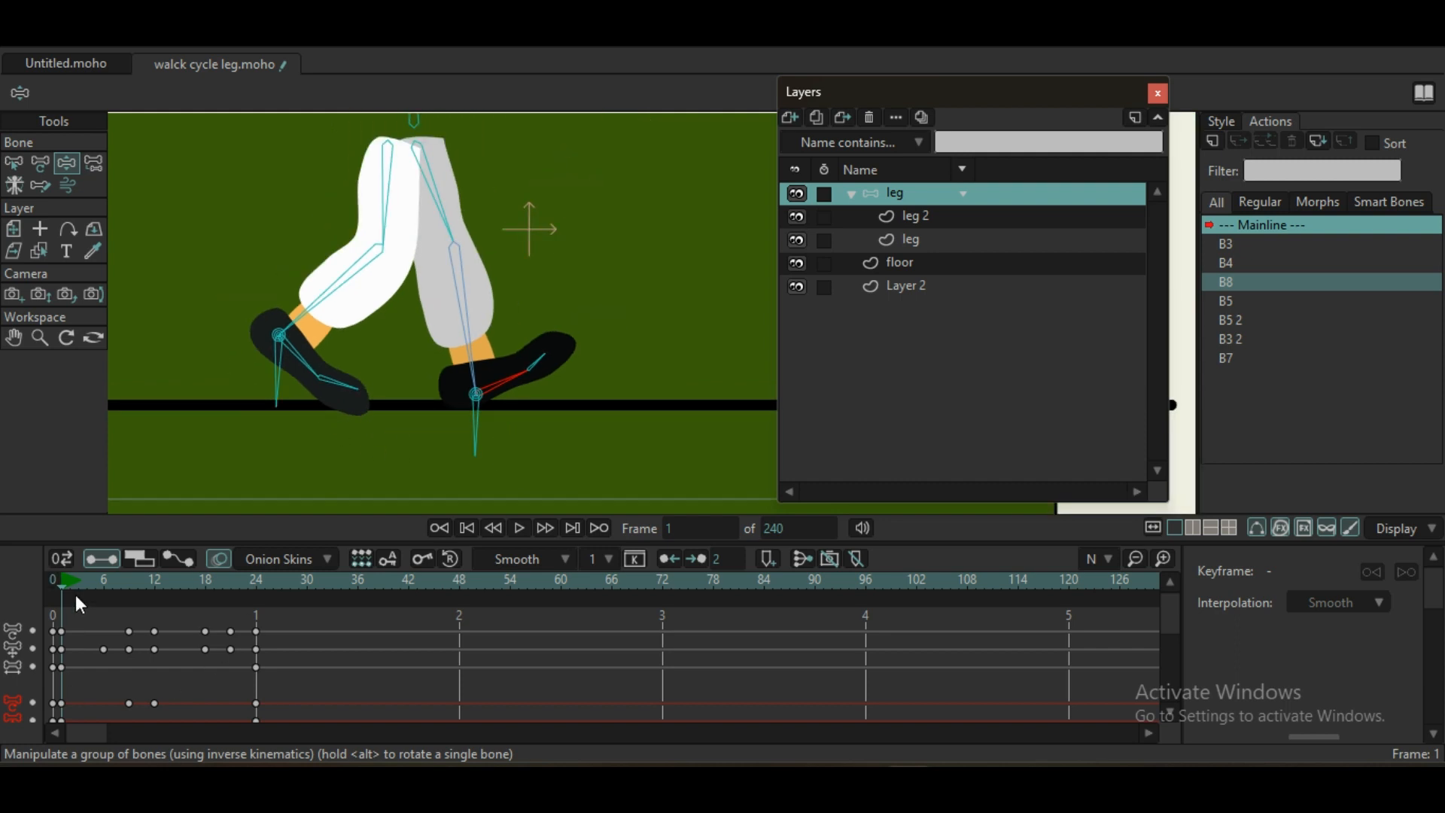
pyautogui.moveTo(60, 577); pyautogui.dragTo(223, 632)
pyautogui.press('space')
pyautogui.press('space')
pyautogui.click(65, 584)
# - Rotate the white leg's forward-swinging foot at frame 10 to raise its toe
pyautogui.moveTo(65, 584); pyautogui.dragTo(141, 595)
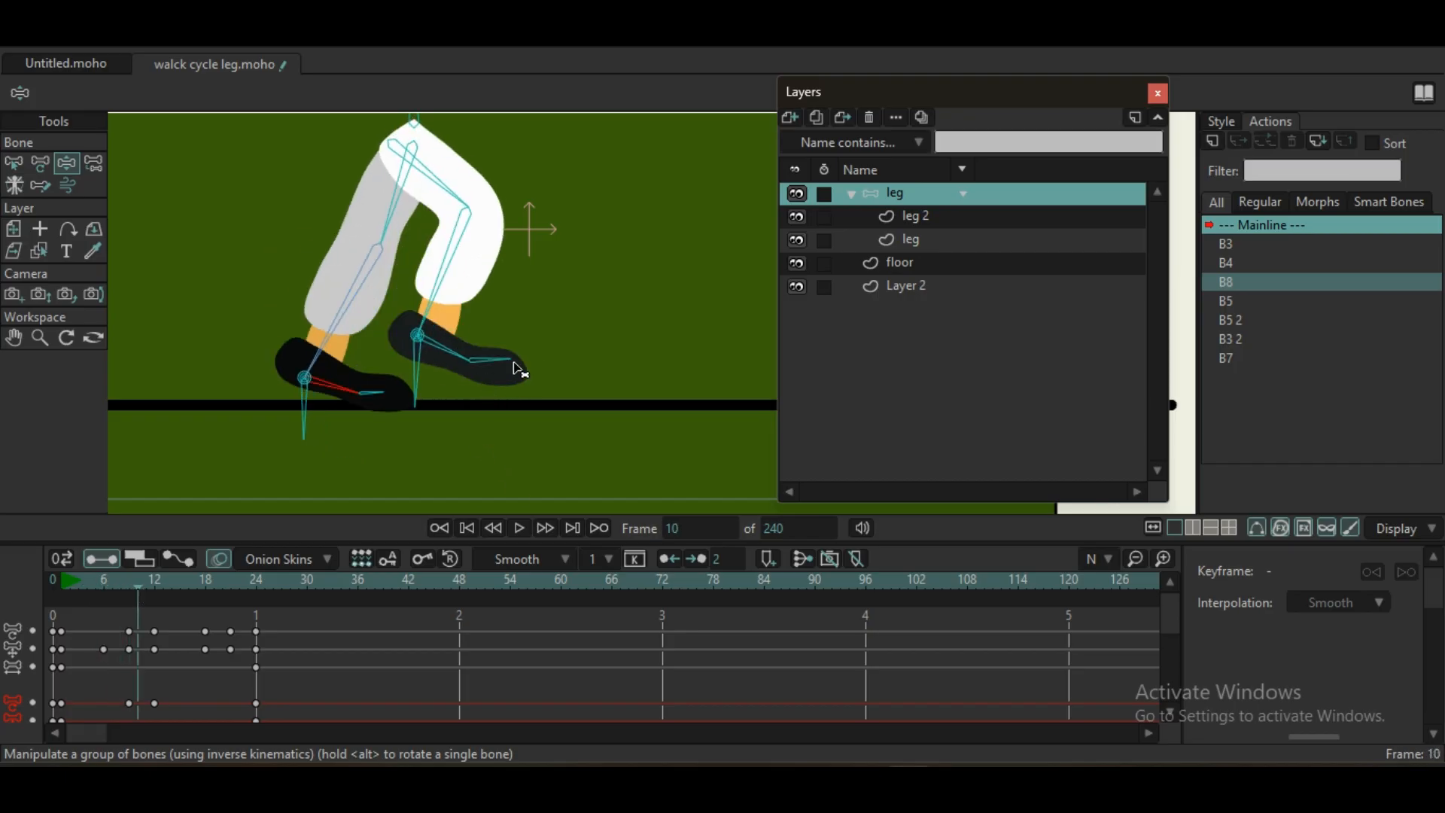
pyautogui.moveTo(70, 585); pyautogui.dragTo(137, 592)
pyautogui.moveTo(455, 353); pyautogui.dragTo(446, 387)
pyautogui.click(154, 591)
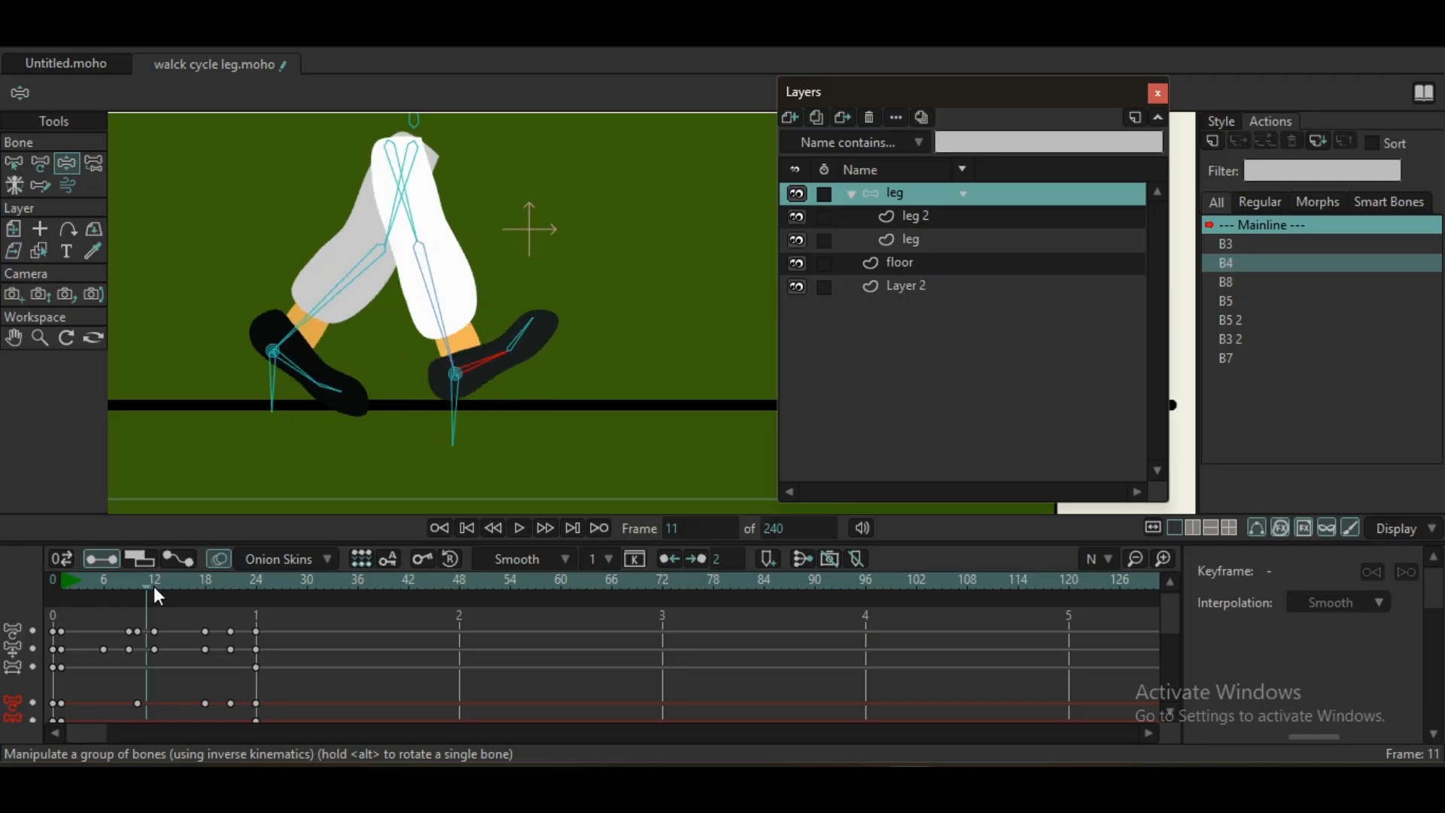
# - Tilt the raised grey leg's foot upward at frame 21
pyautogui.moveTo(74, 586); pyautogui.dragTo(232, 636)
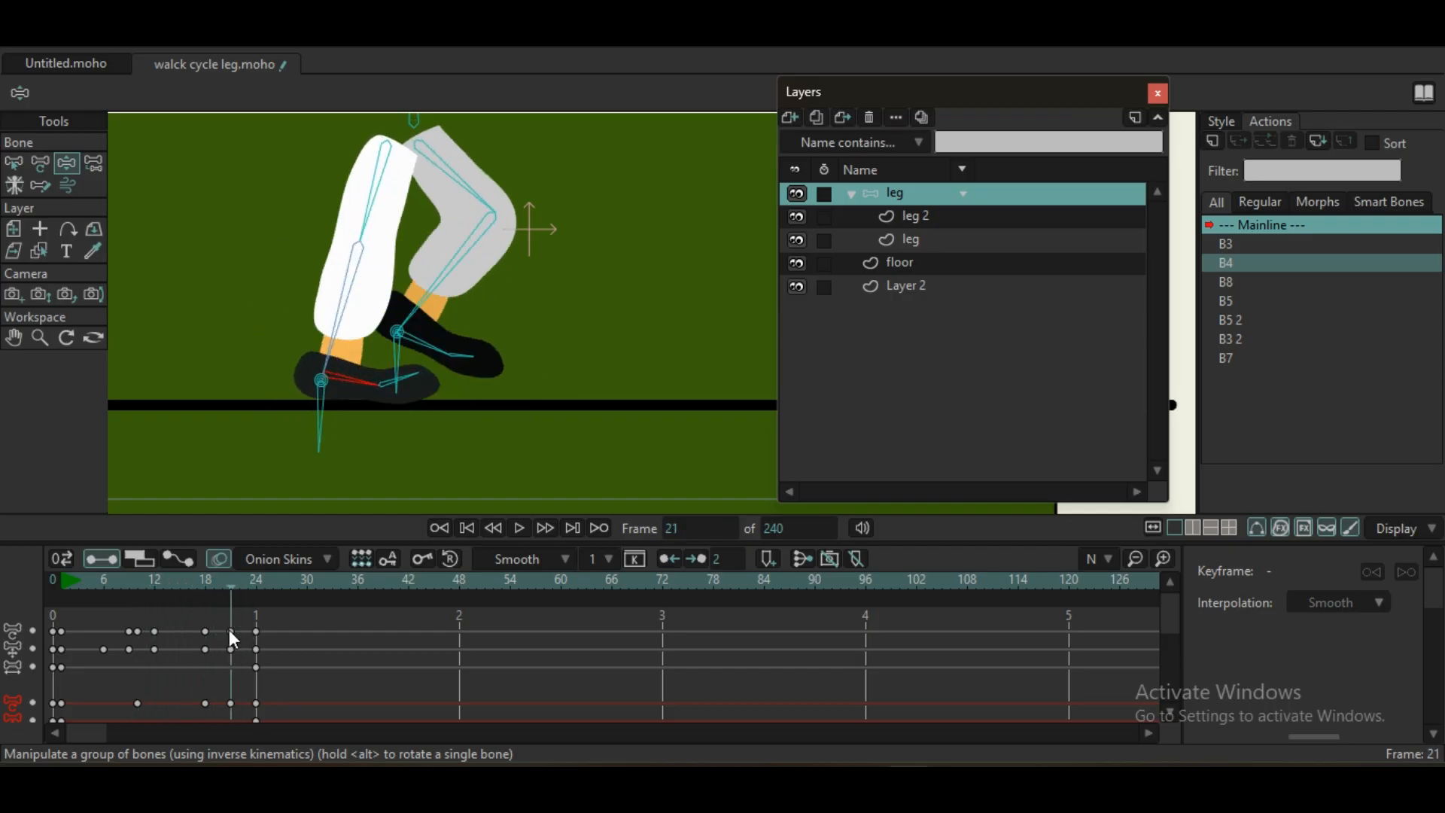
pyautogui.moveTo(432, 353); pyautogui.dragTo(446, 345)
pyautogui.moveTo(246, 589)
pyautogui.mouseDown()
pyautogui.moveTo(273, 607)
pyautogui.moveTo(255, 602)
pyautogui.mouseUp()
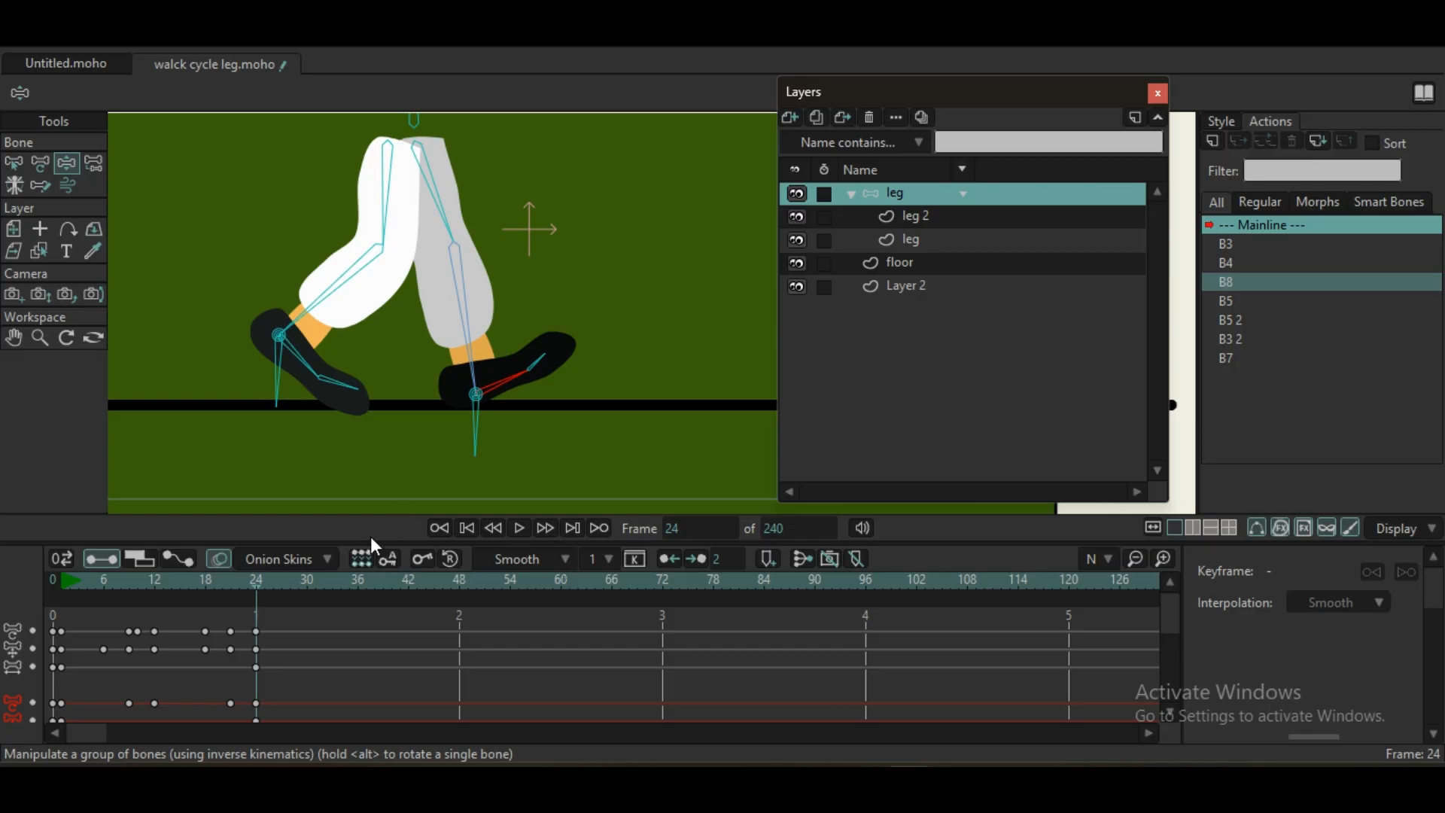
# - Play and scrub the full cycle between frames 1 and 24 to review the foot corrections
pyautogui.press('space')
pyautogui.press('space')
pyautogui.press('space')
pyautogui.click(54, 580)
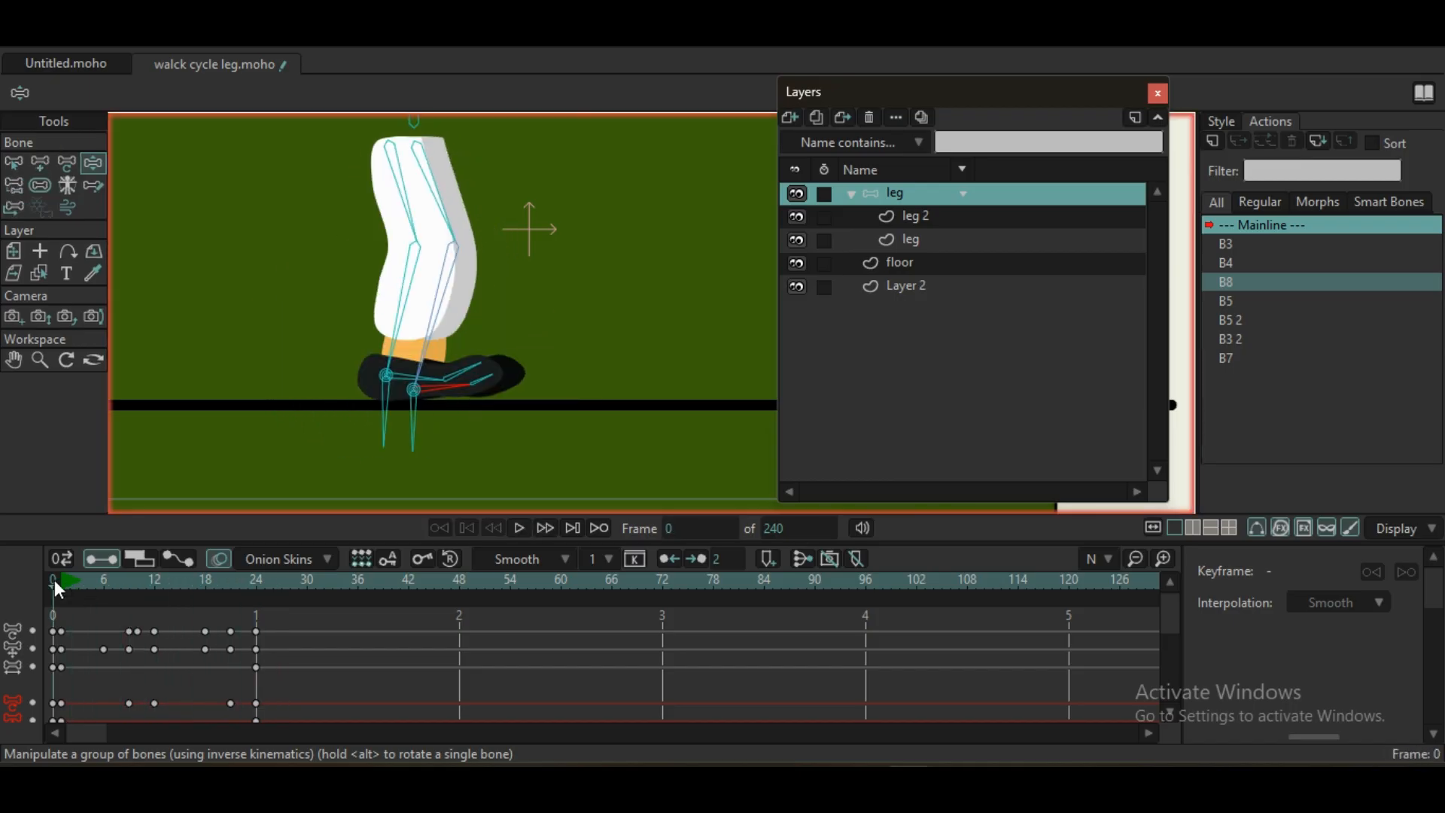
pyautogui.click(62, 576)
pyautogui.moveTo(62, 576); pyautogui.dragTo(251, 612)
pyautogui.moveTo(57, 575); pyautogui.dragTo(265, 614)
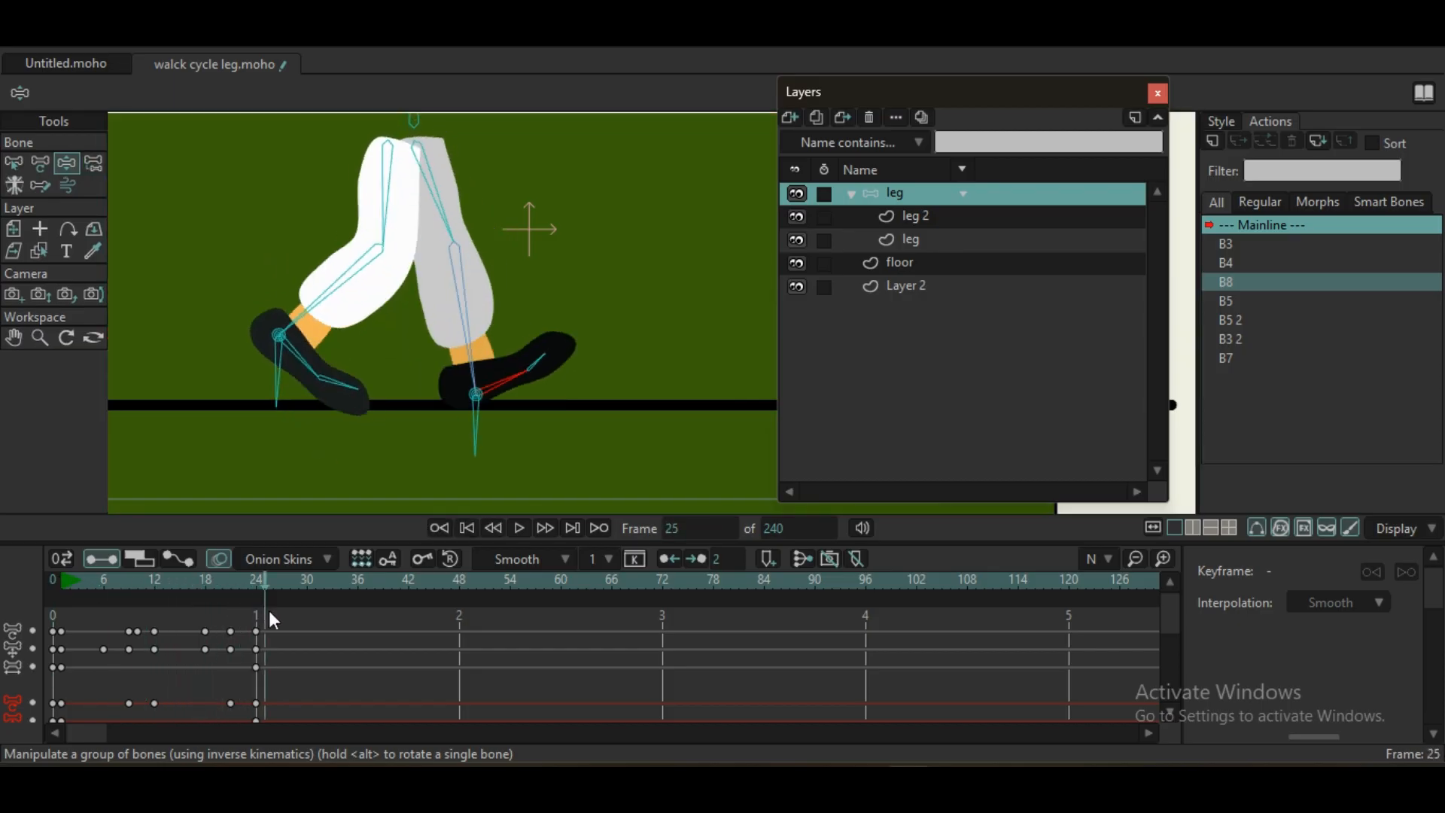
# - Freeze full-pose keys for the leg rig at frames 6, 9, 10, 12, 18 and 21
pyautogui.click(260, 576)
pyautogui.click(100, 580)
pyautogui.click(100, 580)
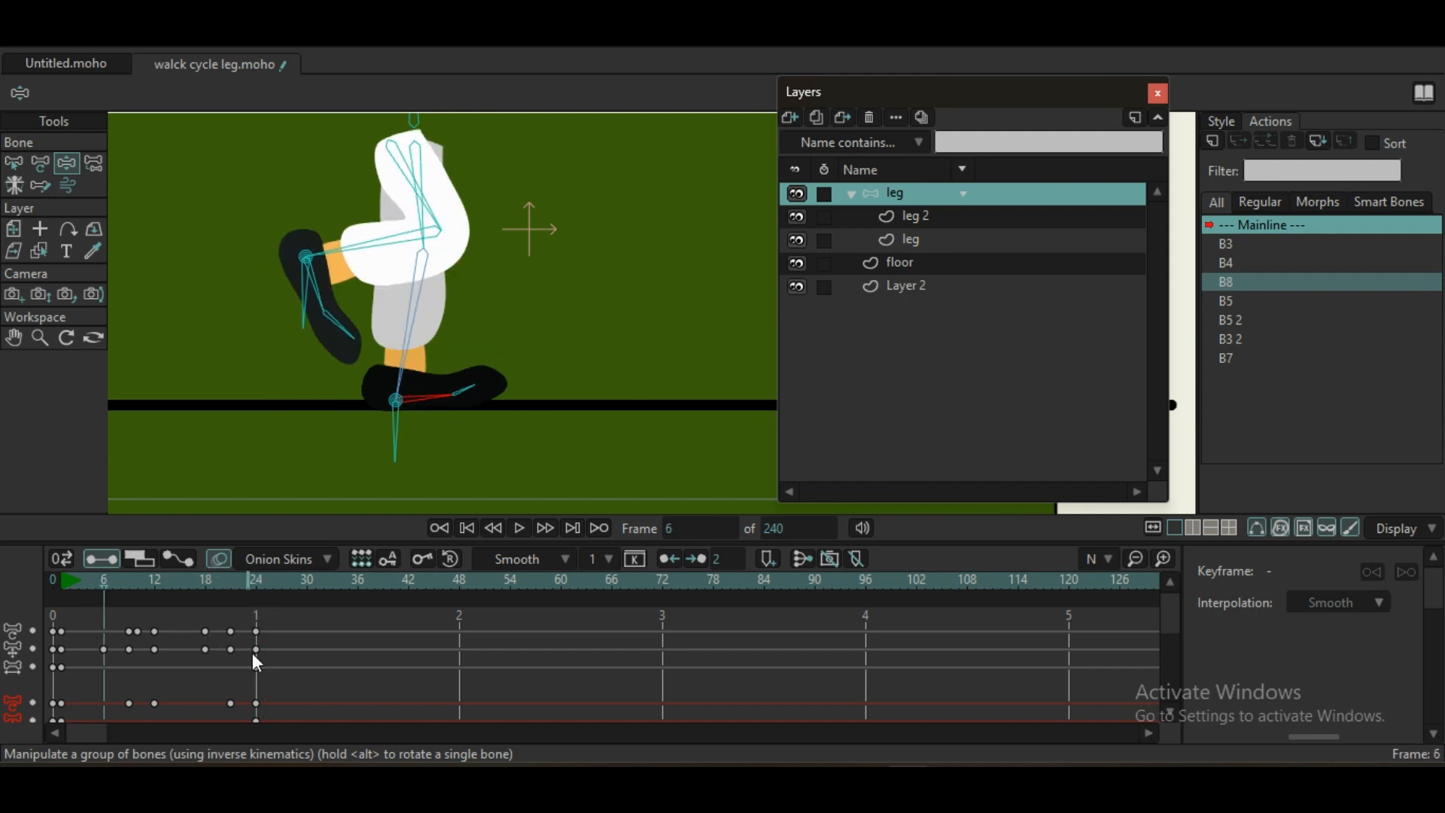
pyautogui.moveTo(255, 619); pyautogui.dragTo(339, 742)
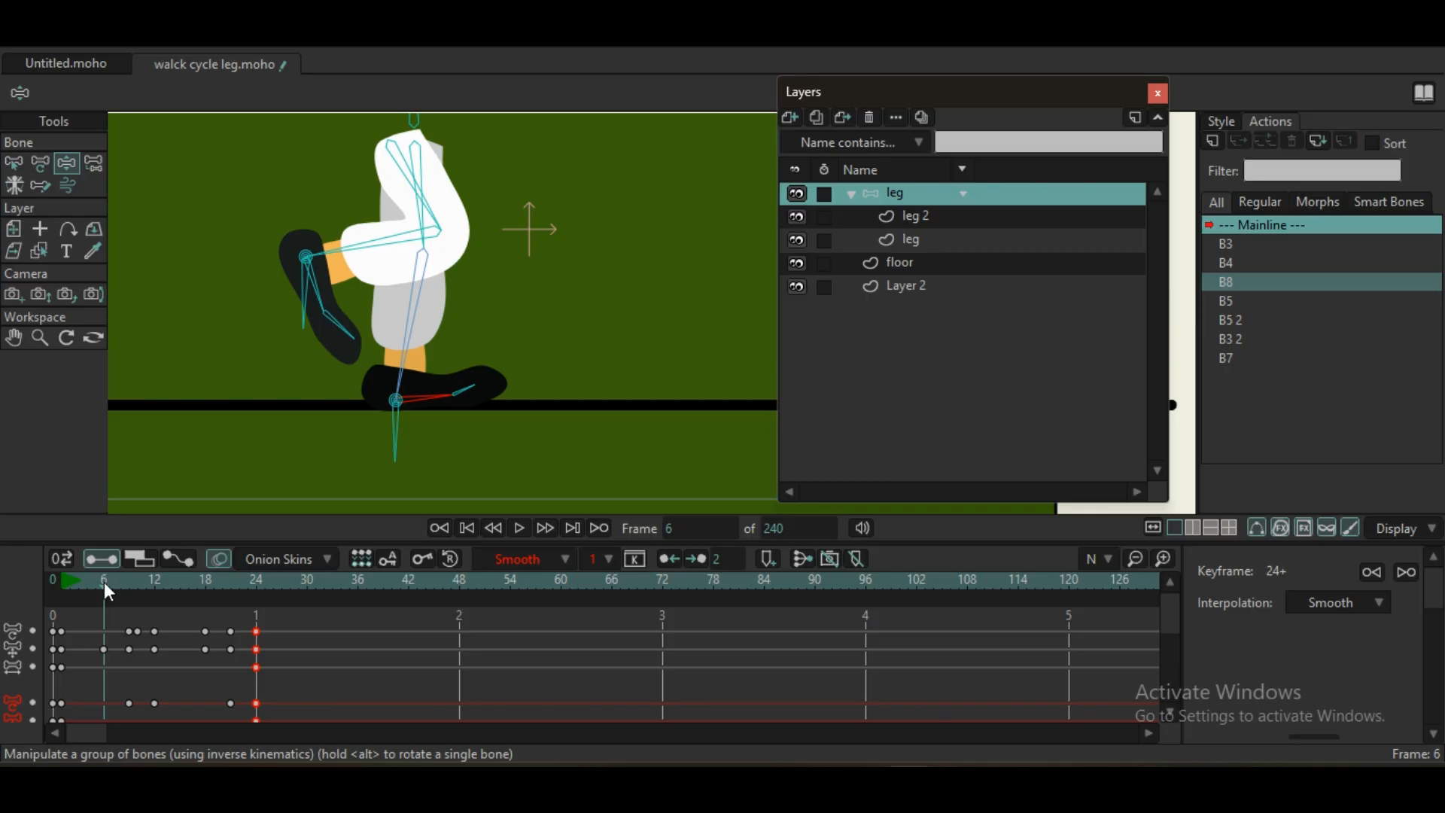
pyautogui.hotkey('ctrl', 'f')
pyautogui.click(129, 579)
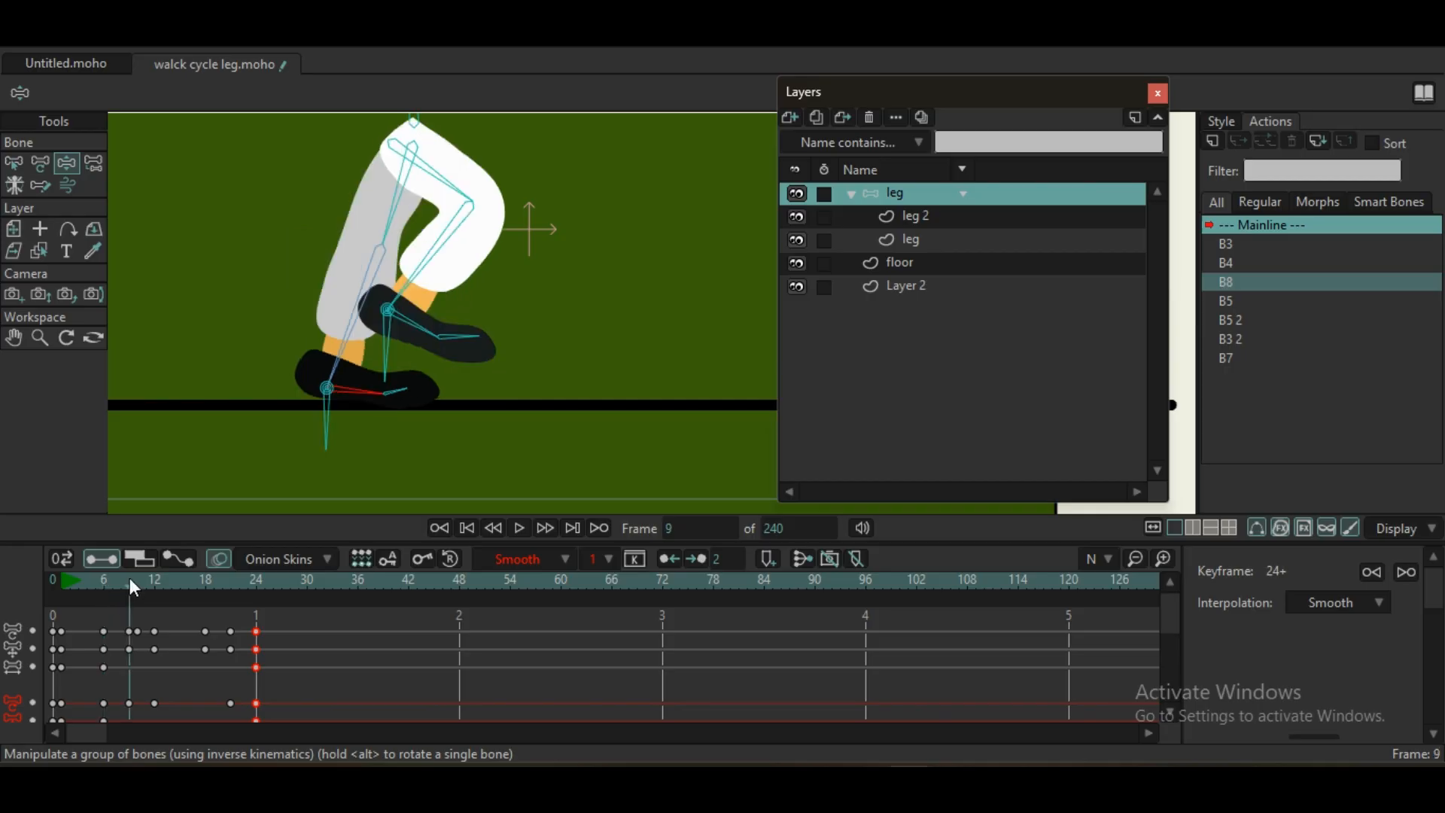
pyautogui.click(137, 581)
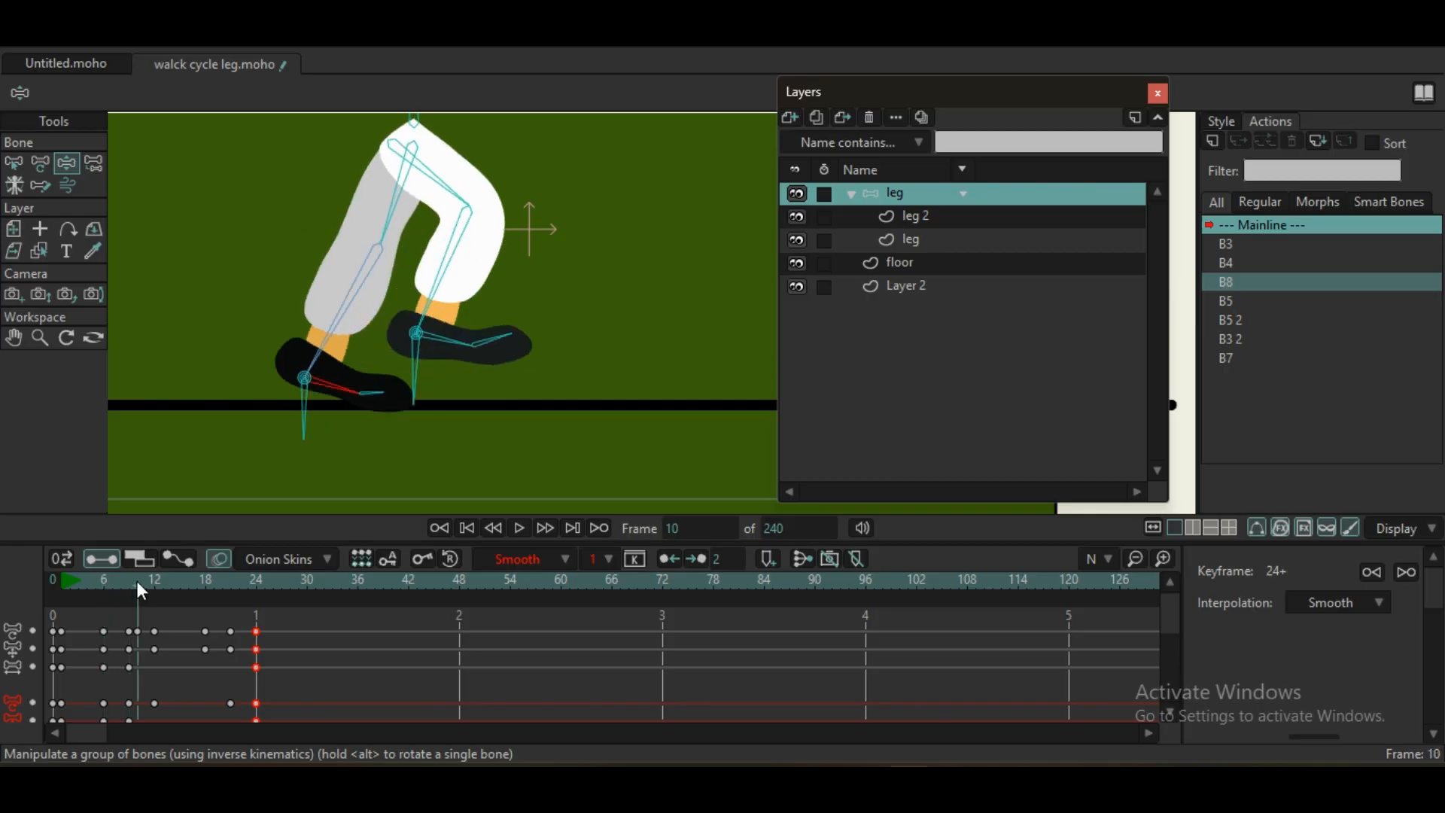
pyautogui.click(155, 579)
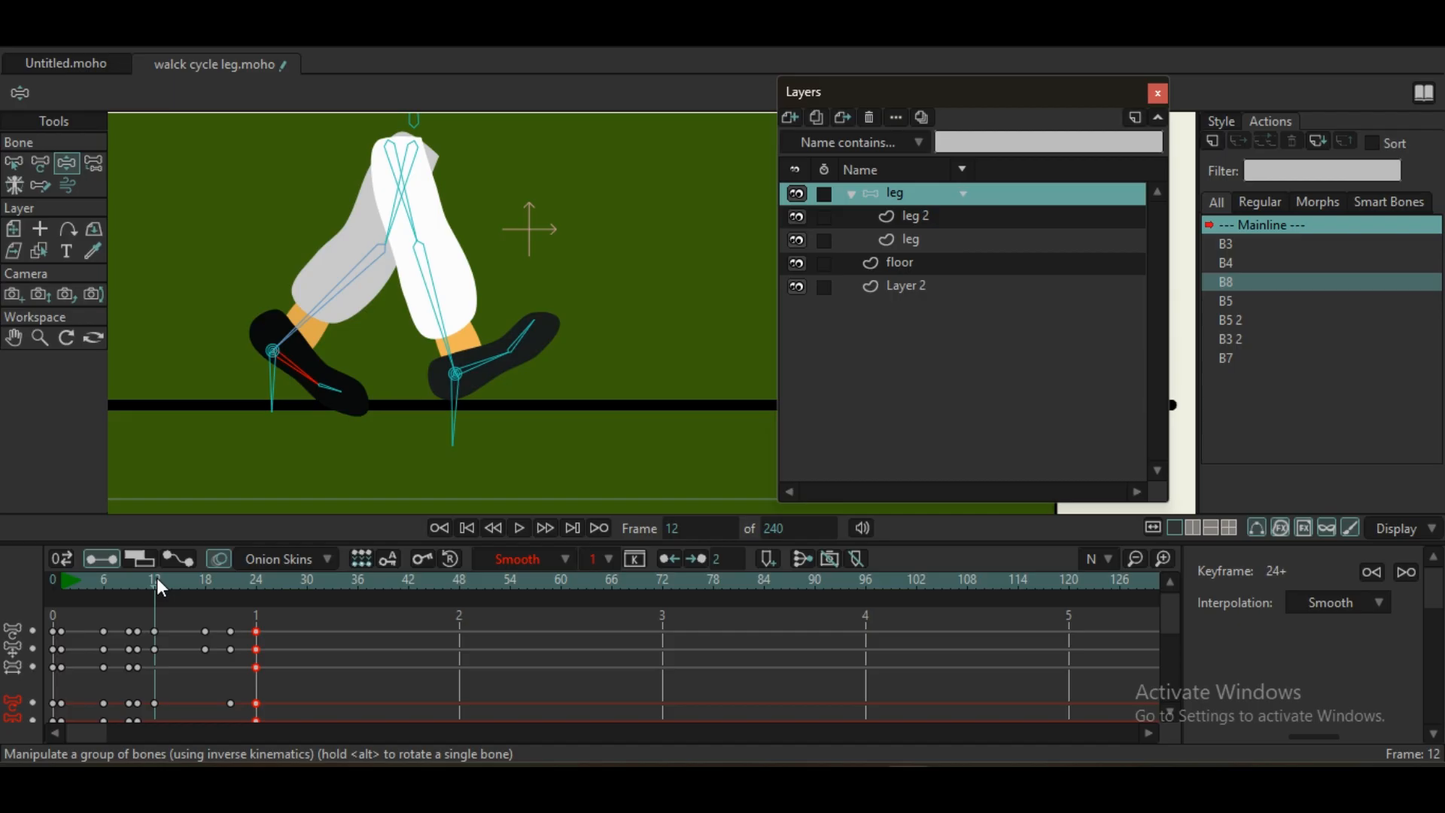
pyautogui.click(205, 579)
pyautogui.hotkey('ctrl', 'f')
pyautogui.click(229, 579)
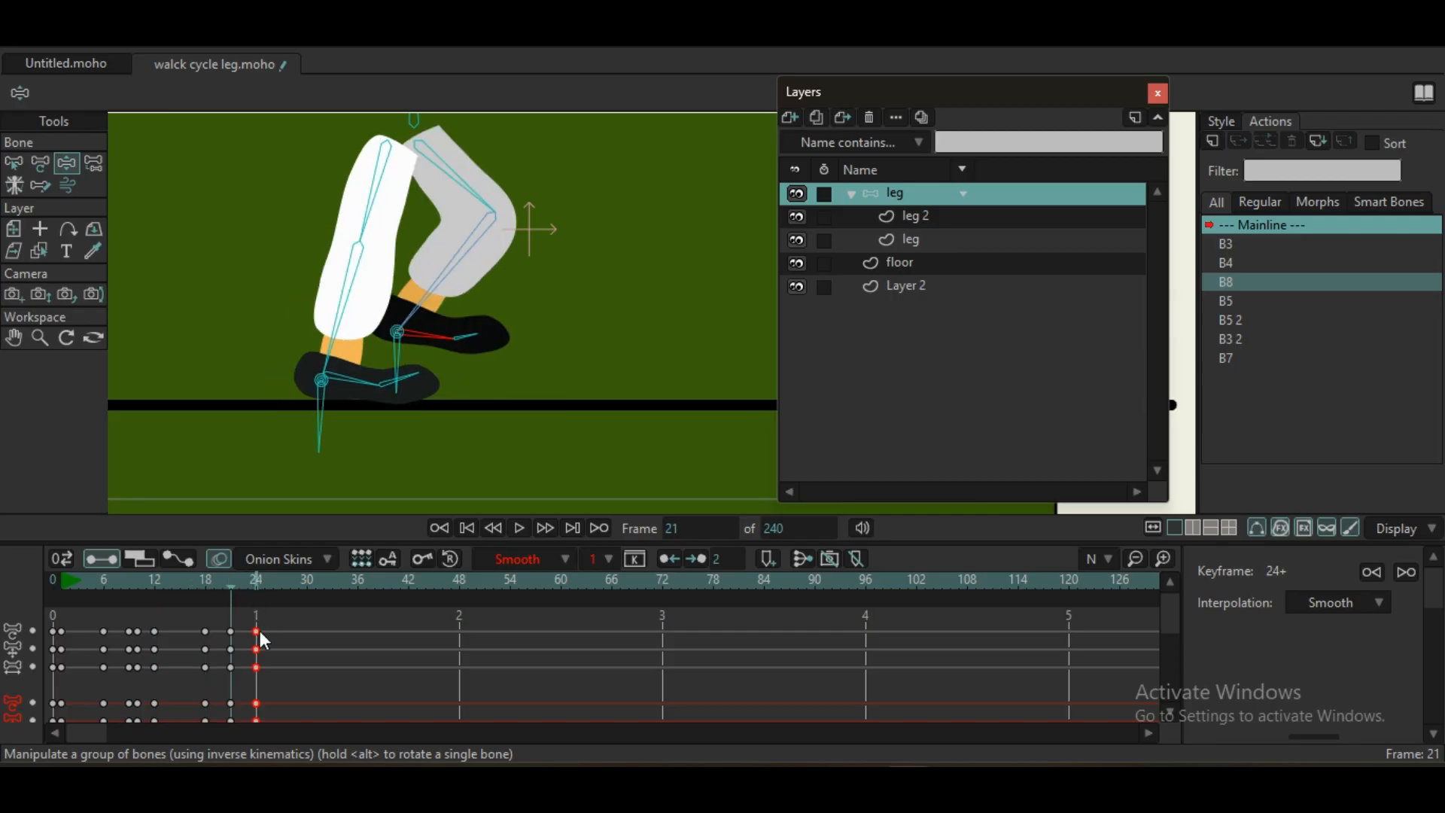
# - Set the interpolation of all bone keys at frame 24 to Cycle
pyautogui.moveTo(246, 616); pyautogui.dragTo(289, 745)
pyautogui.click(1329, 602)
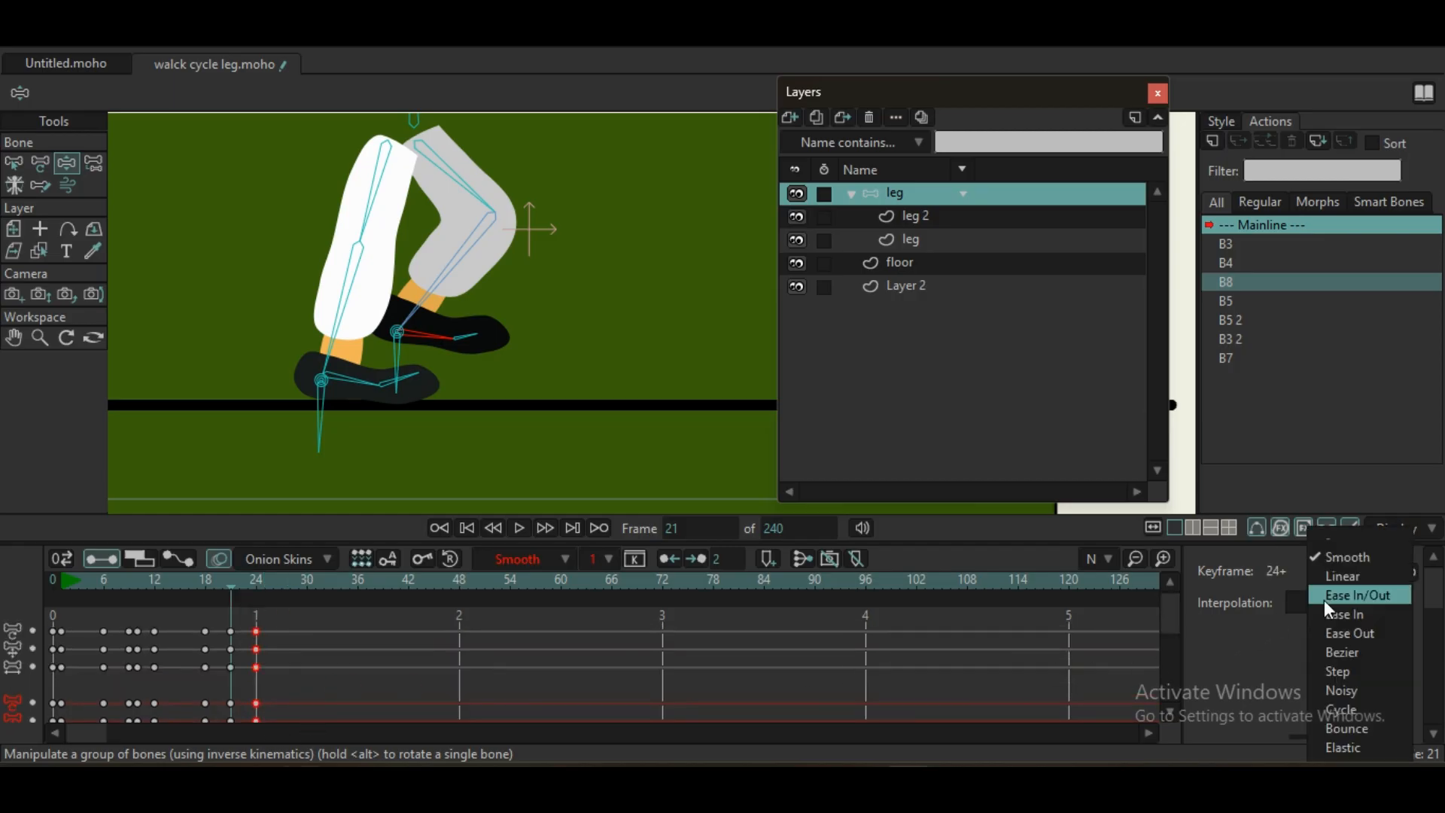
pyautogui.click(1357, 708)
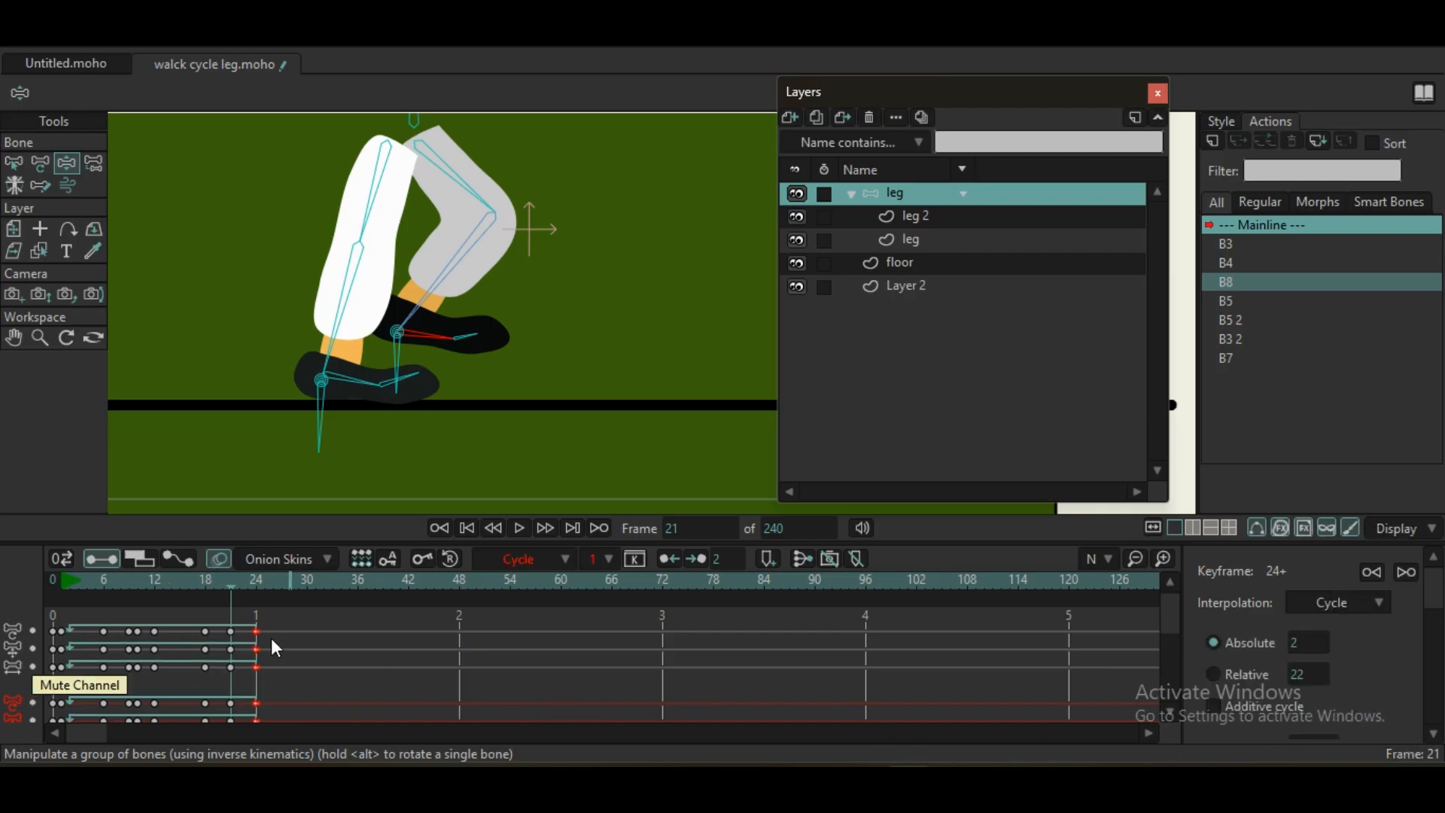
# - Play the looping walk past frame 24 and scrub it to examine the feet against the floor
pyautogui.press('space')
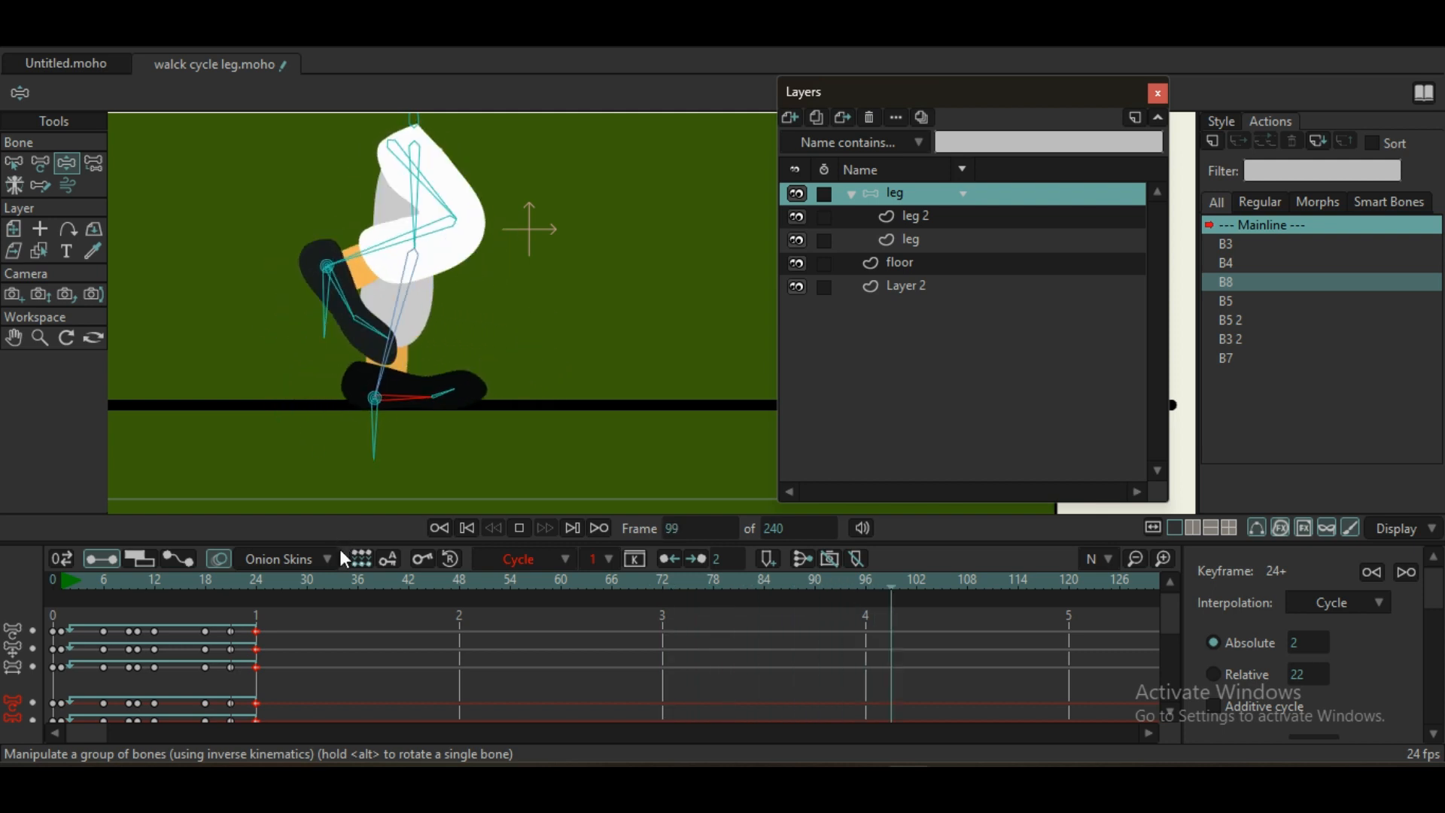
pyautogui.press('space')
pyautogui.scroll(-5, 452, 399)
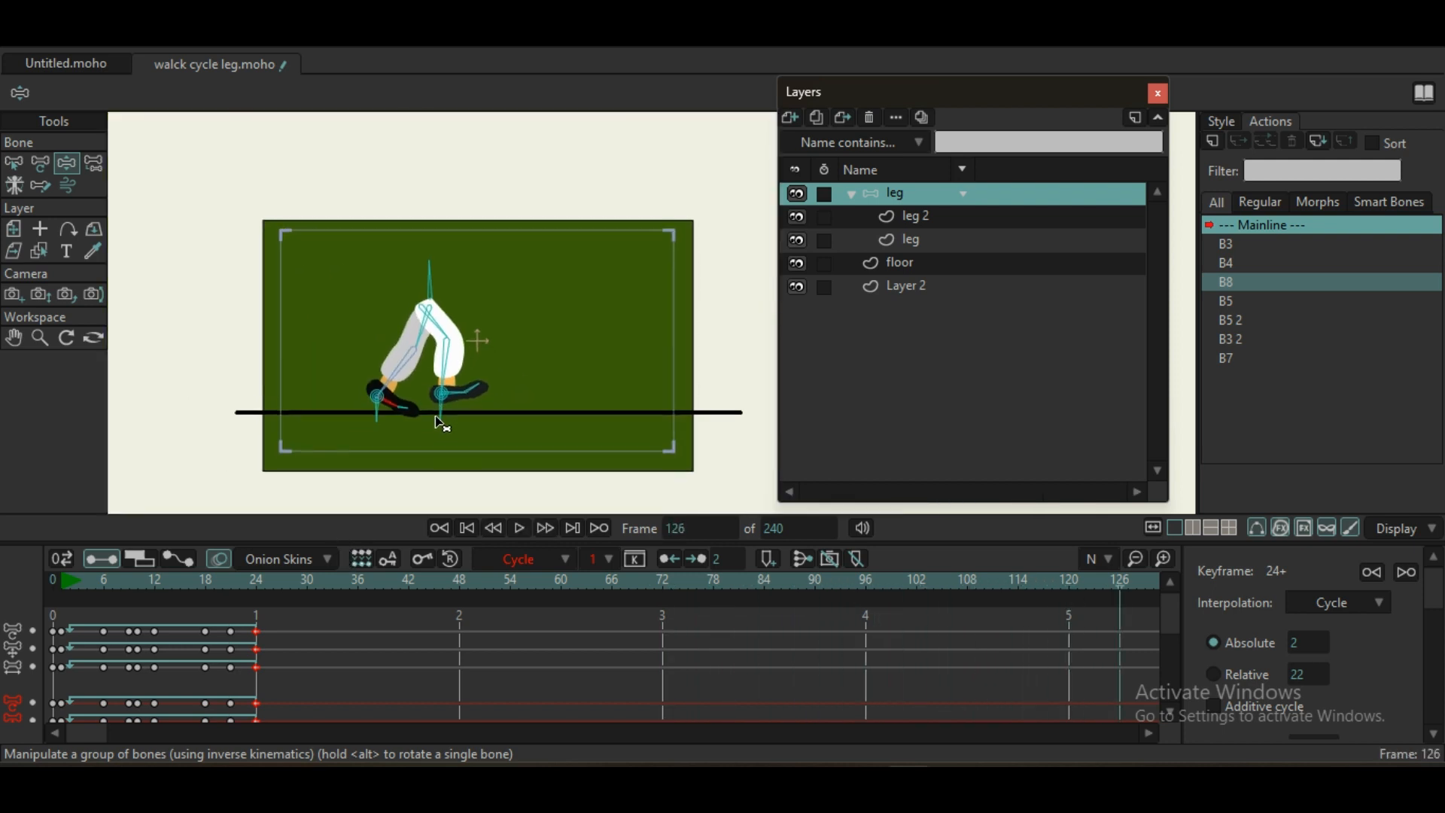
pyautogui.scroll(5, 432, 427)
pyautogui.scroll(2, 434, 429)
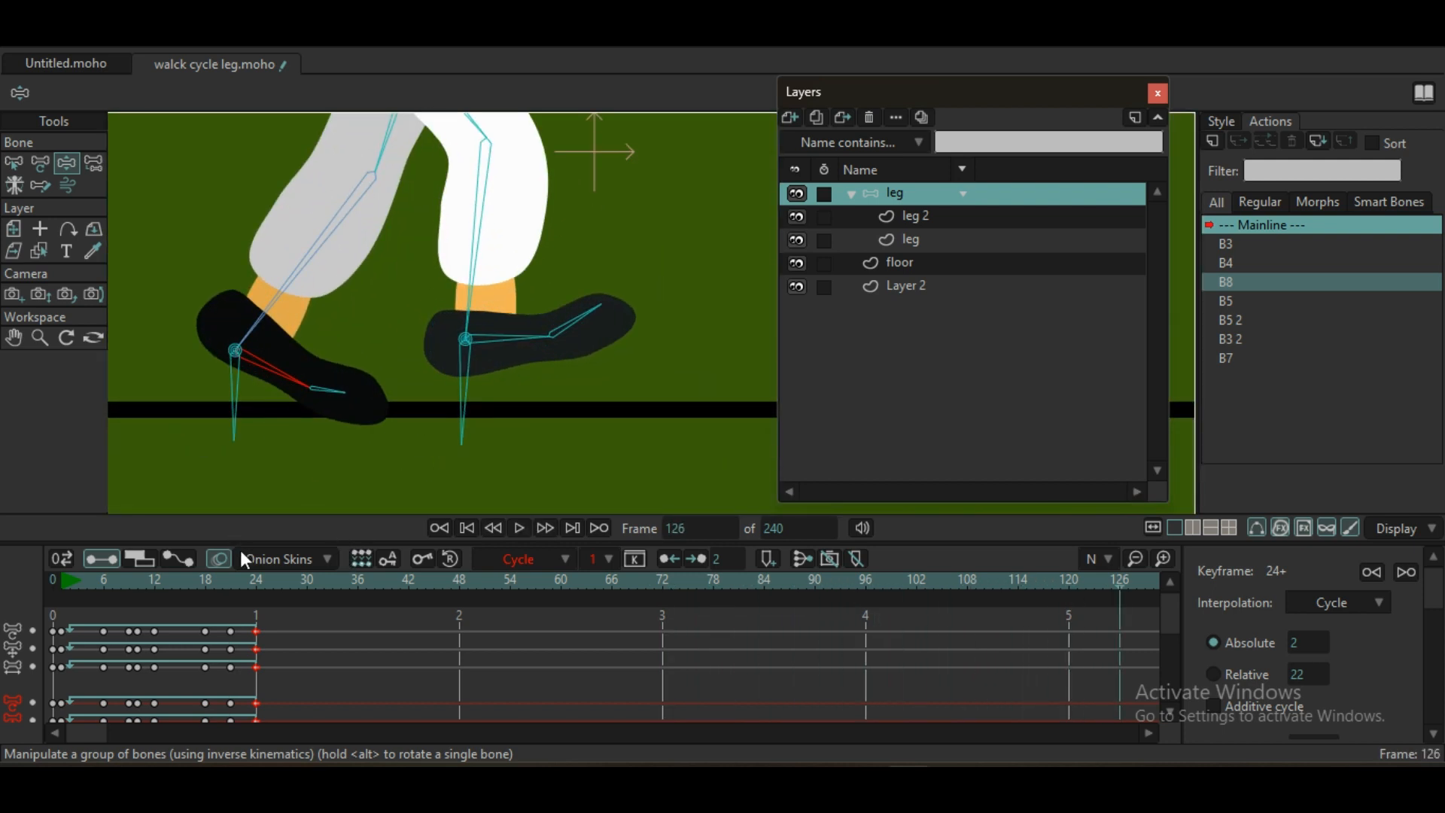
pyautogui.moveTo(271, 580); pyautogui.dragTo(412, 626)
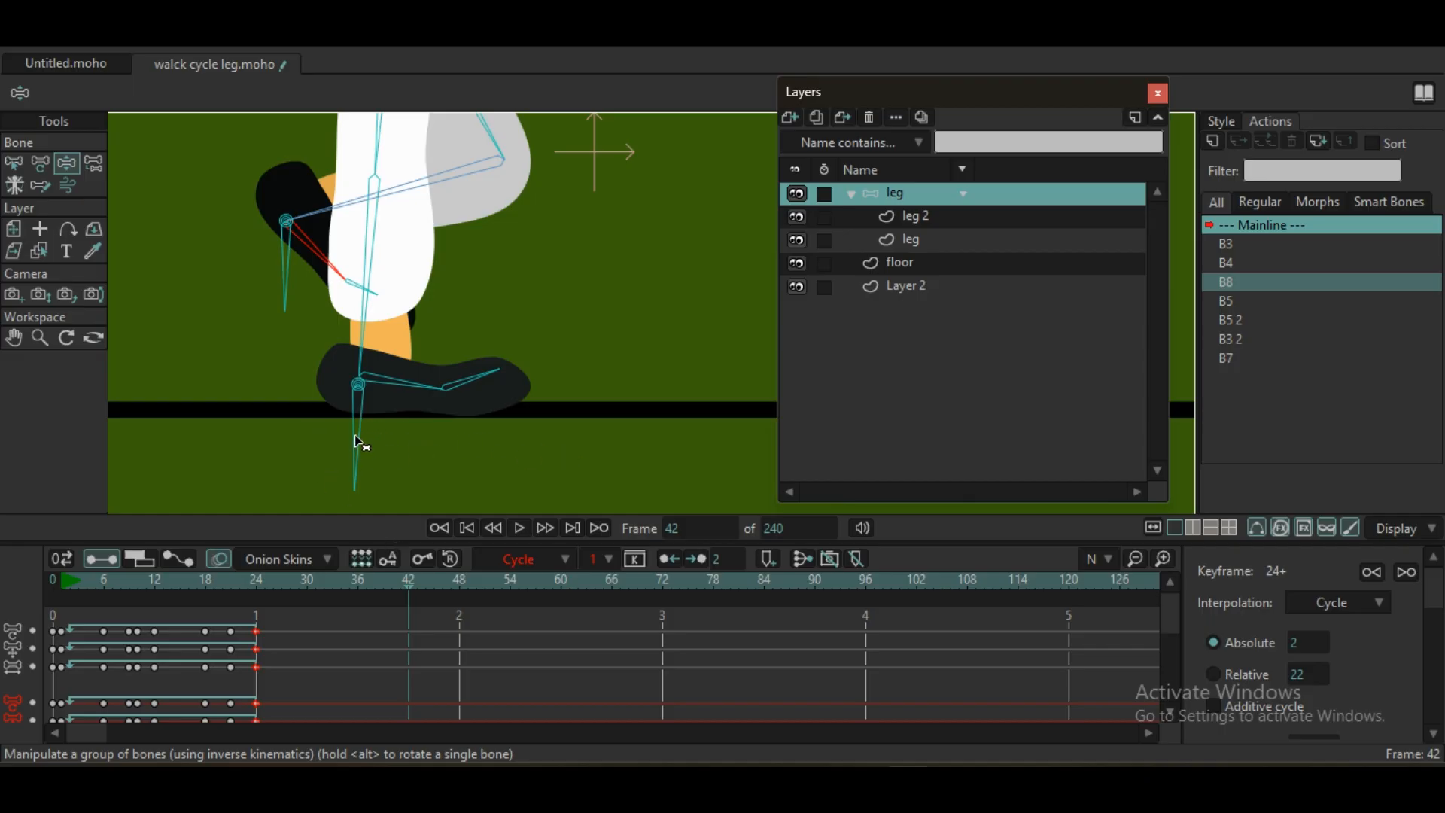
pyautogui.scroll(-5, 397, 403)
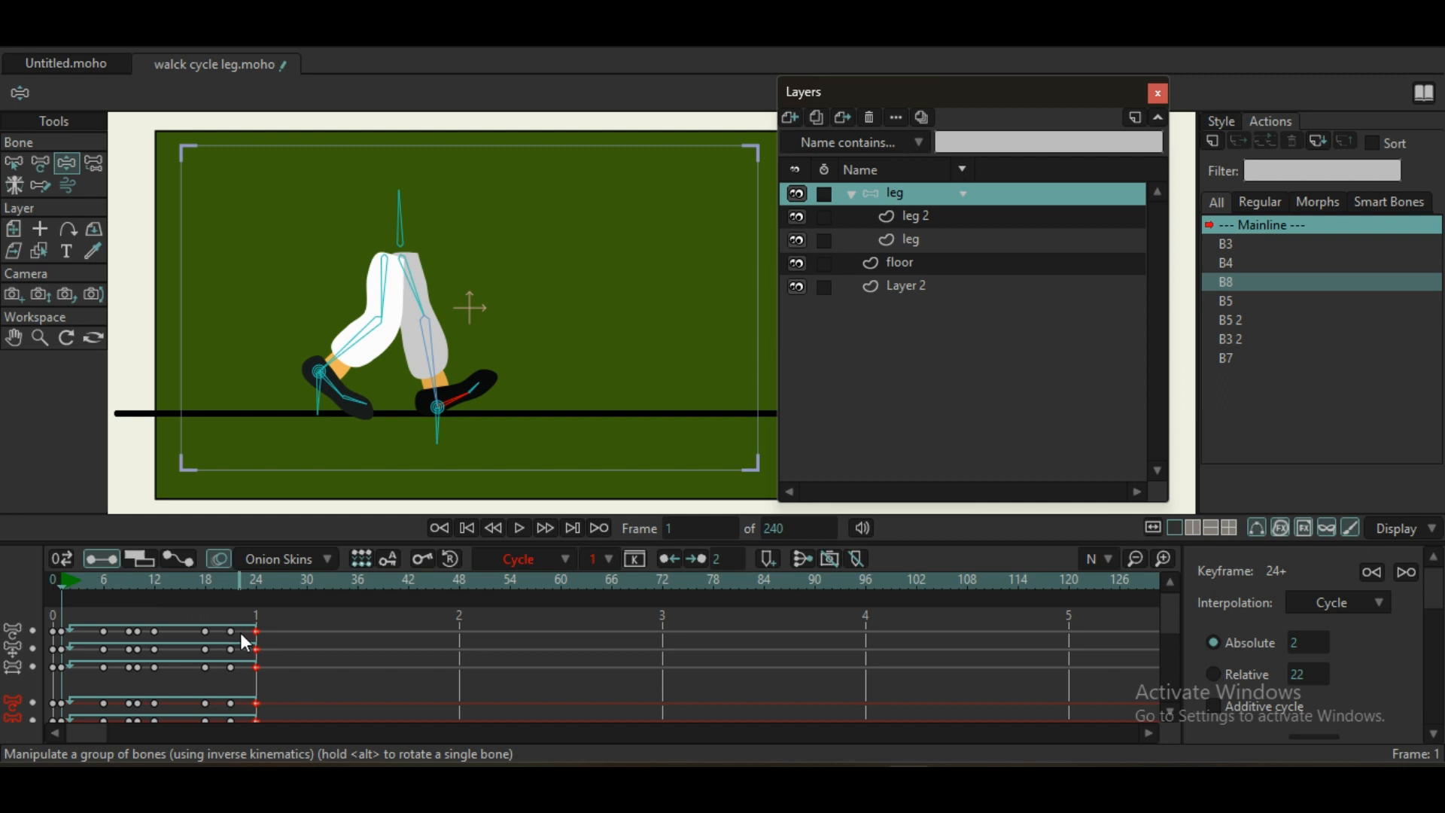
pyautogui.moveTo(250, 605)
pyautogui.mouseDown()
pyautogui.moveTo(261, 703)
pyautogui.moveTo(275, 607)
pyautogui.mouseUp()
pyautogui.click(272, 598)
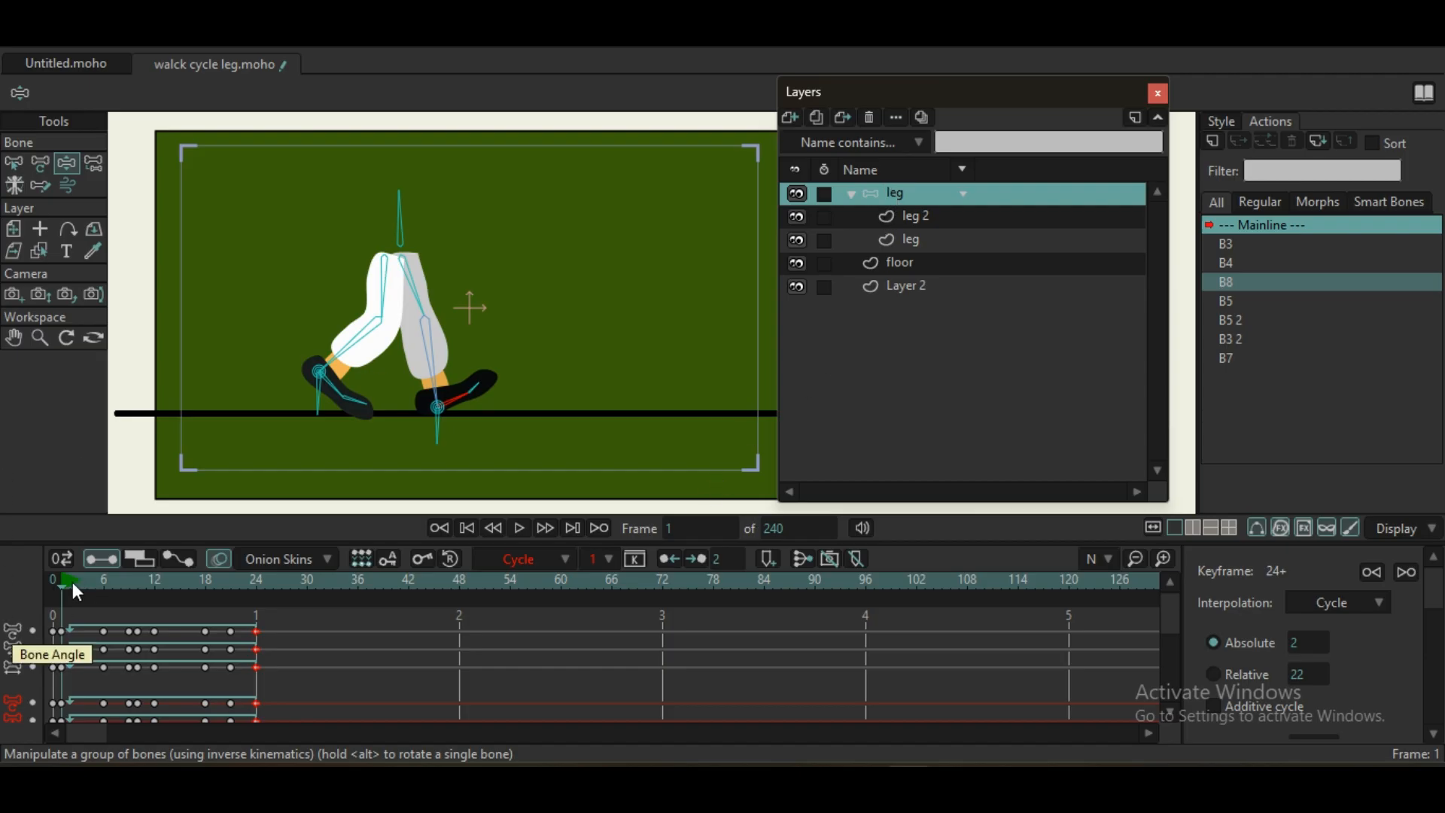
# - At frame 96, move the whole leg layer horizontally past the far edge of the scene, to X 2.8305
pyautogui.click(13, 230)
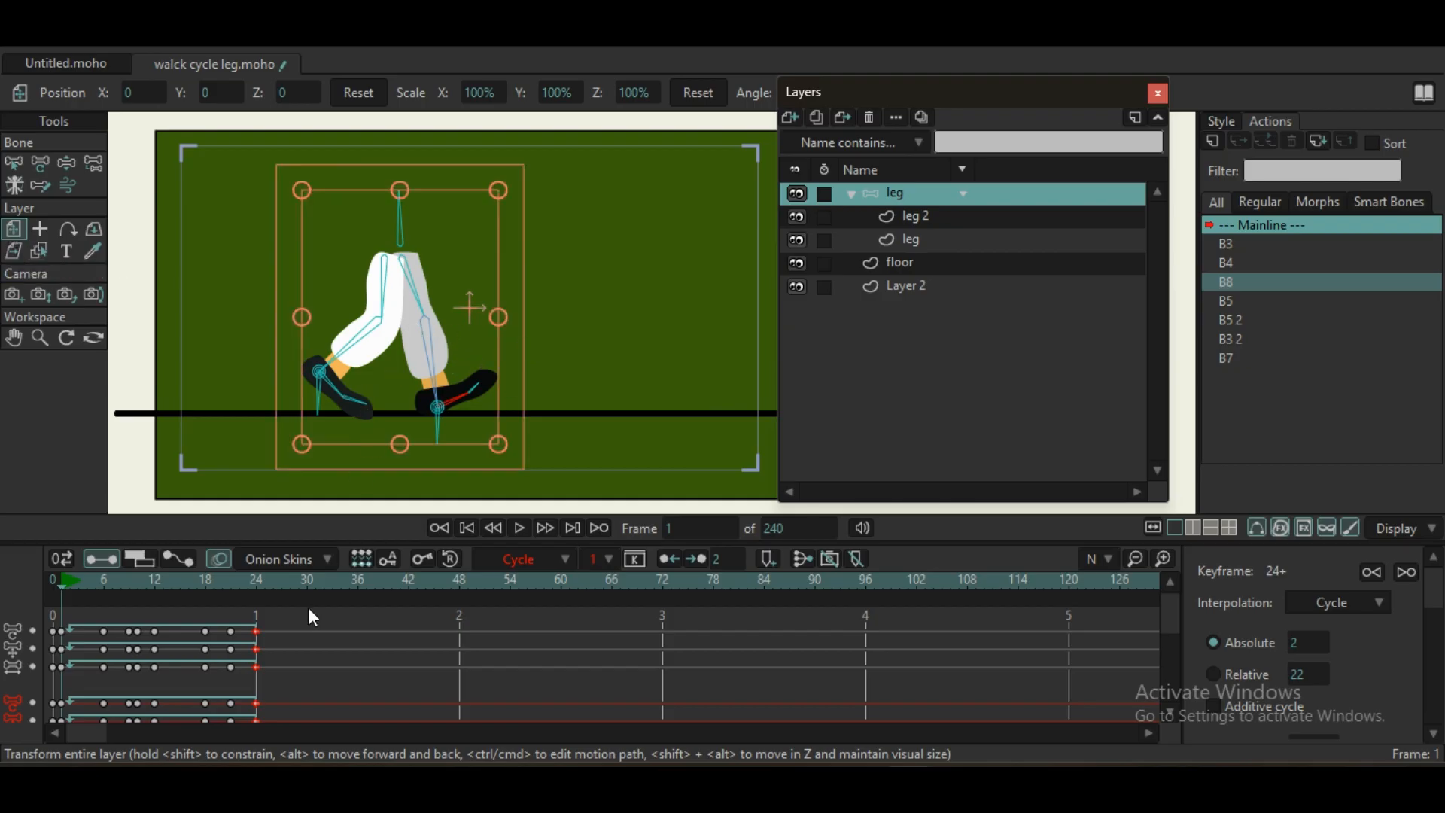
pyautogui.scroll(-2, 295, 699)
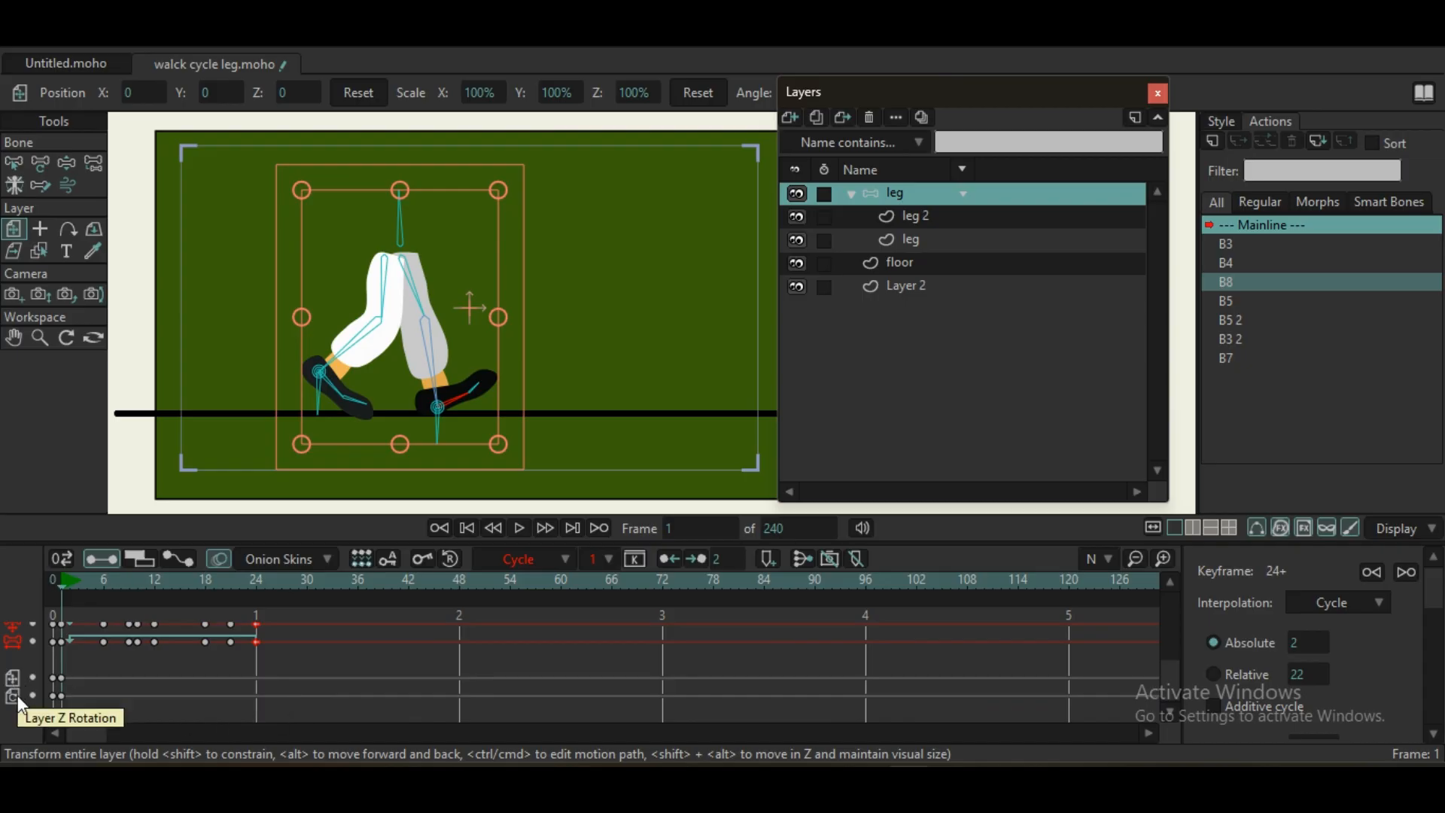
pyautogui.click(493, 438)
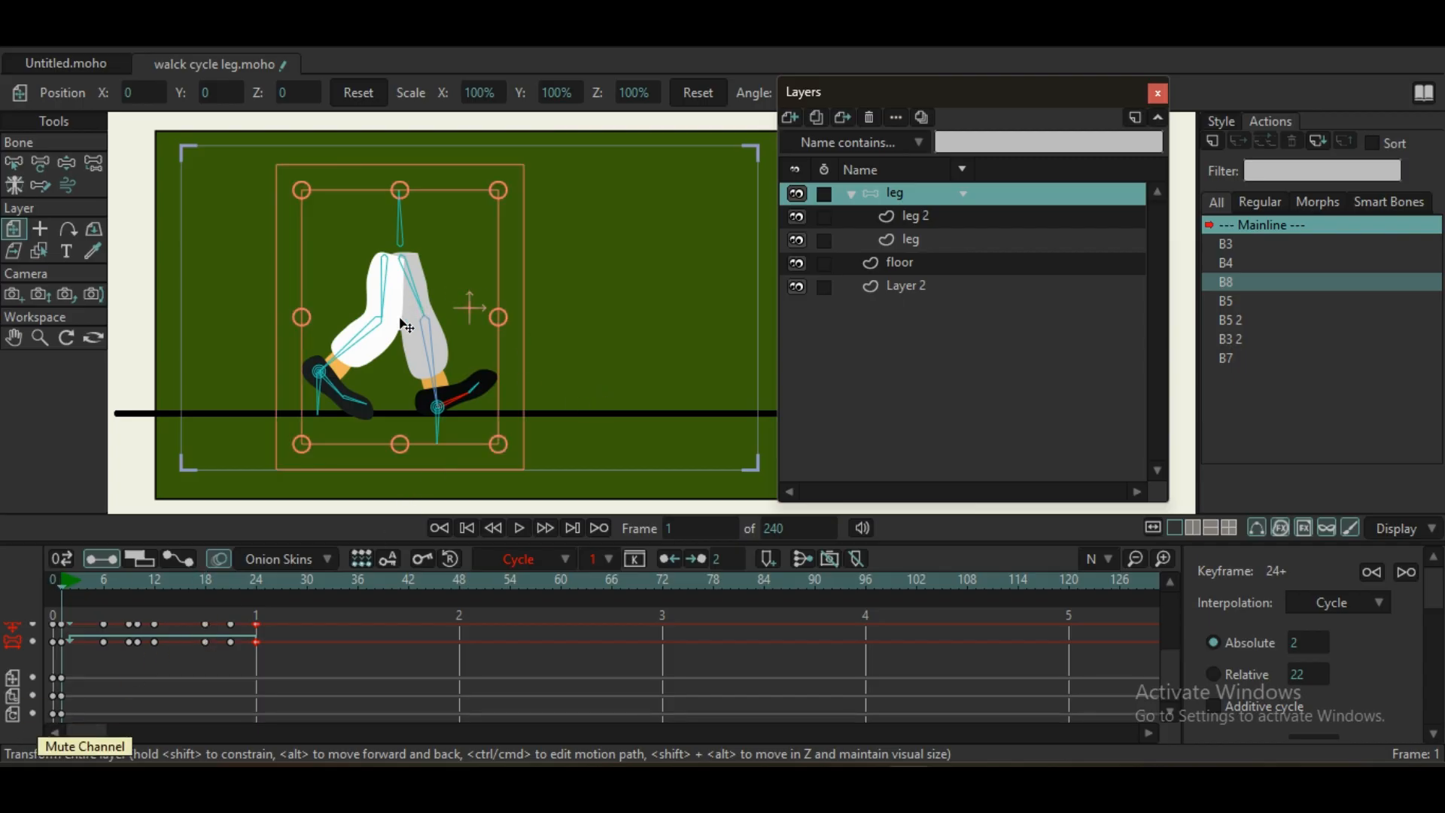
pyautogui.click(498, 669)
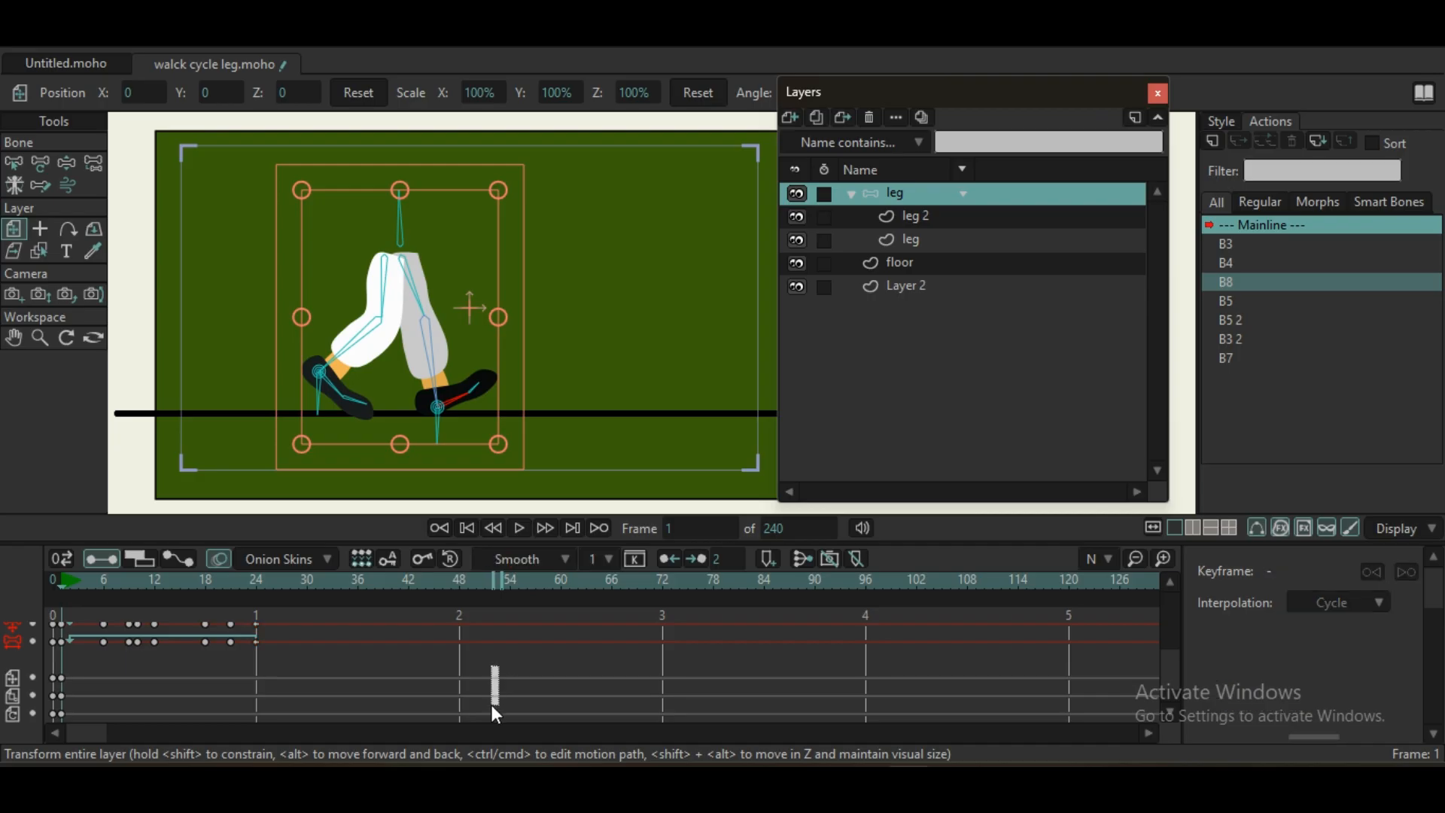
pyautogui.scroll(1, 487, 678)
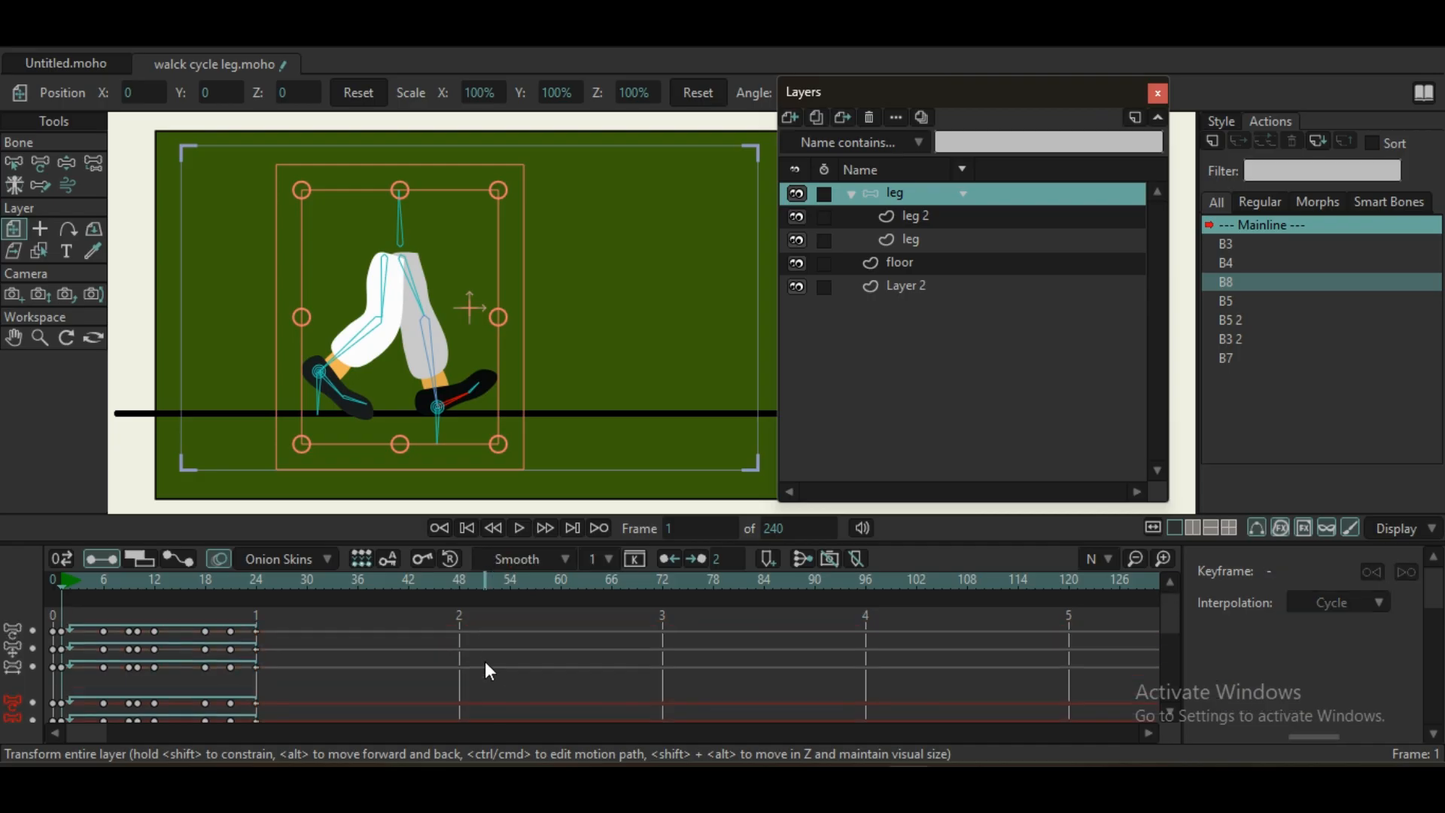
pyautogui.click(870, 581)
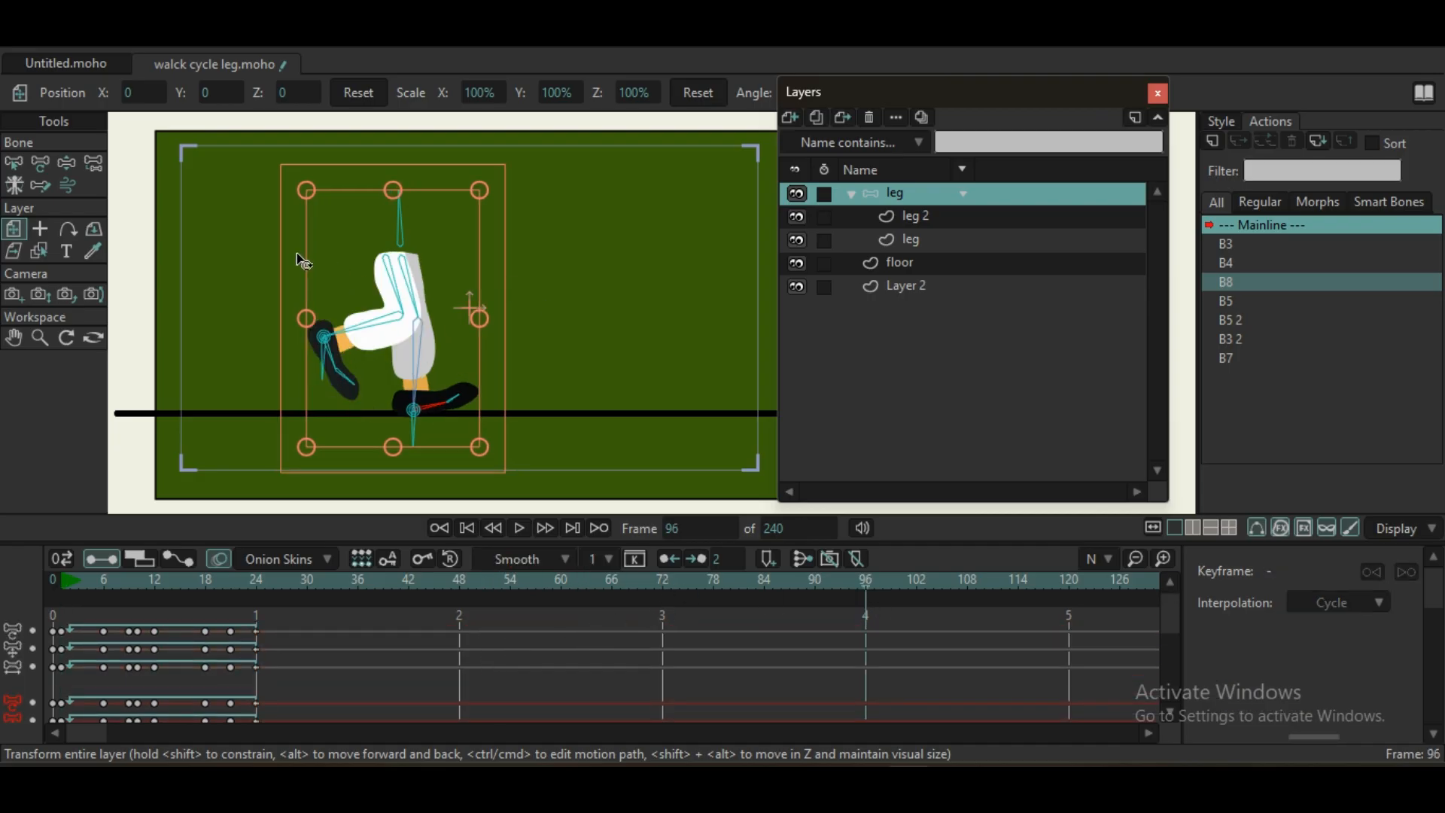
pyautogui.moveTo(401, 289); pyautogui.dragTo(877, 320)
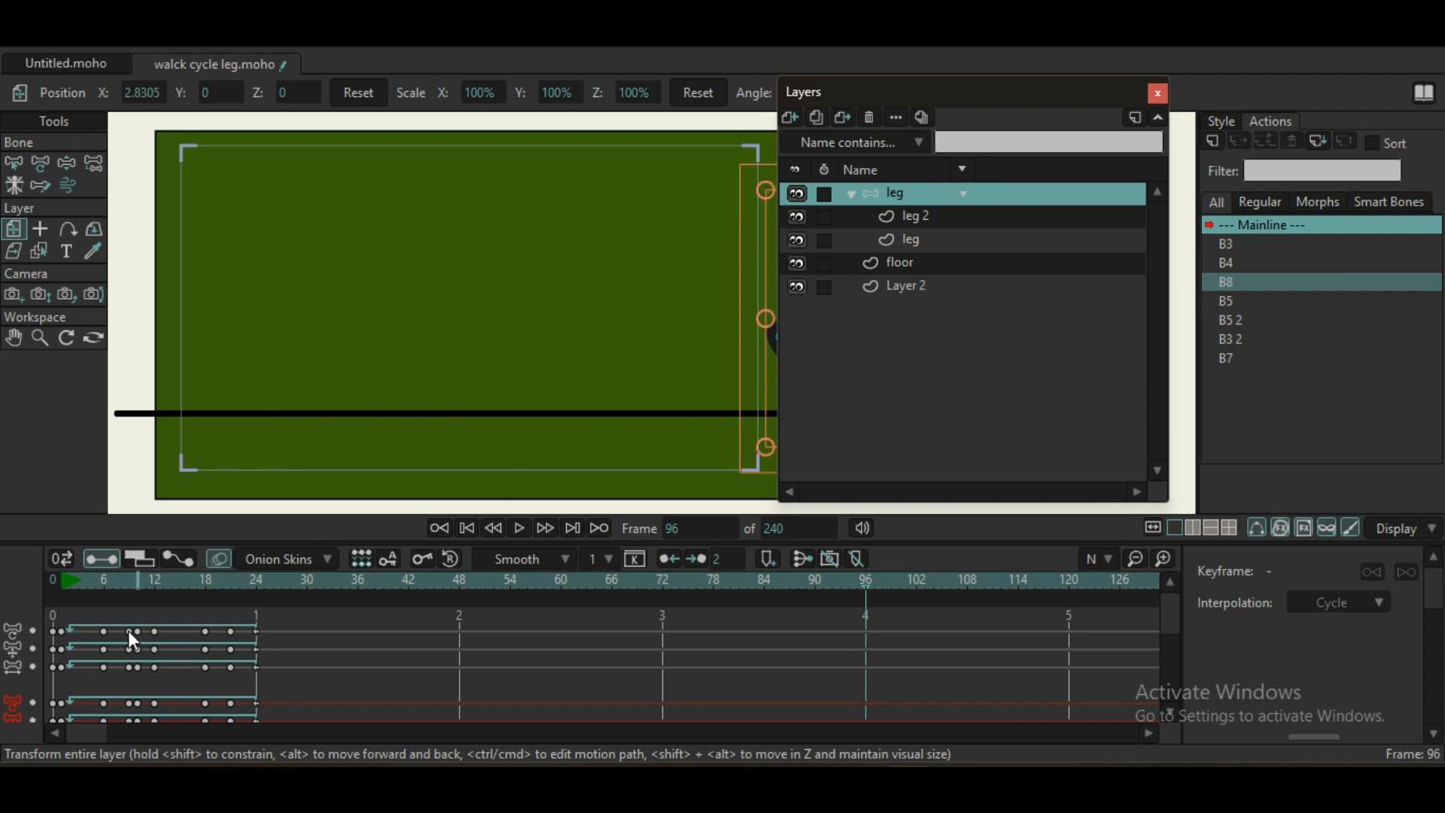
# - Play the walk from frame 1 to check the leg layer's forward travel
pyautogui.click(63, 581)
pyautogui.press('space')
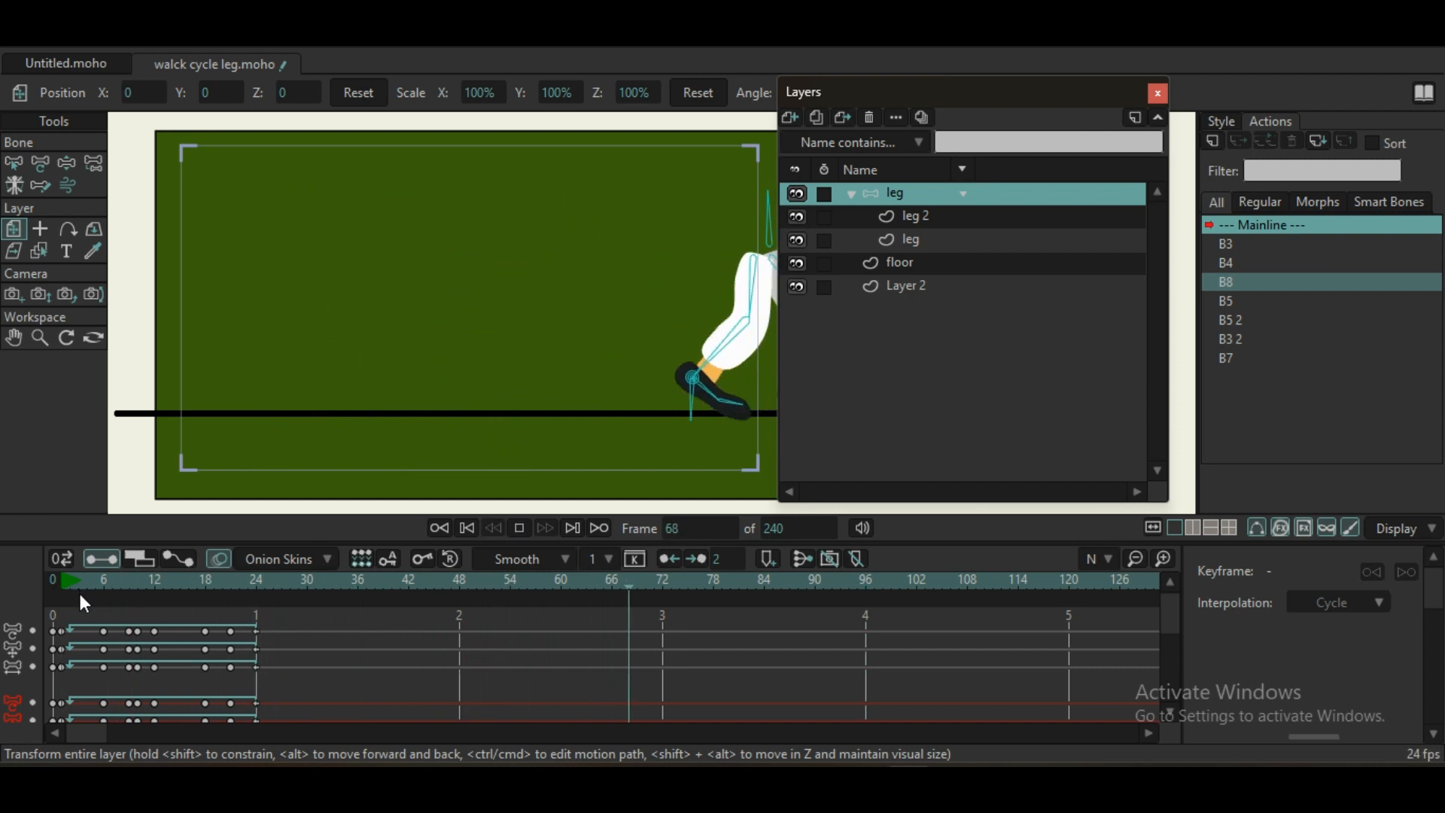
pyautogui.press('space')
# - Set the leg layer's translation keys at frames 1 and 96 to Linear interpolation
pyautogui.scroll(-3, 942, 668)
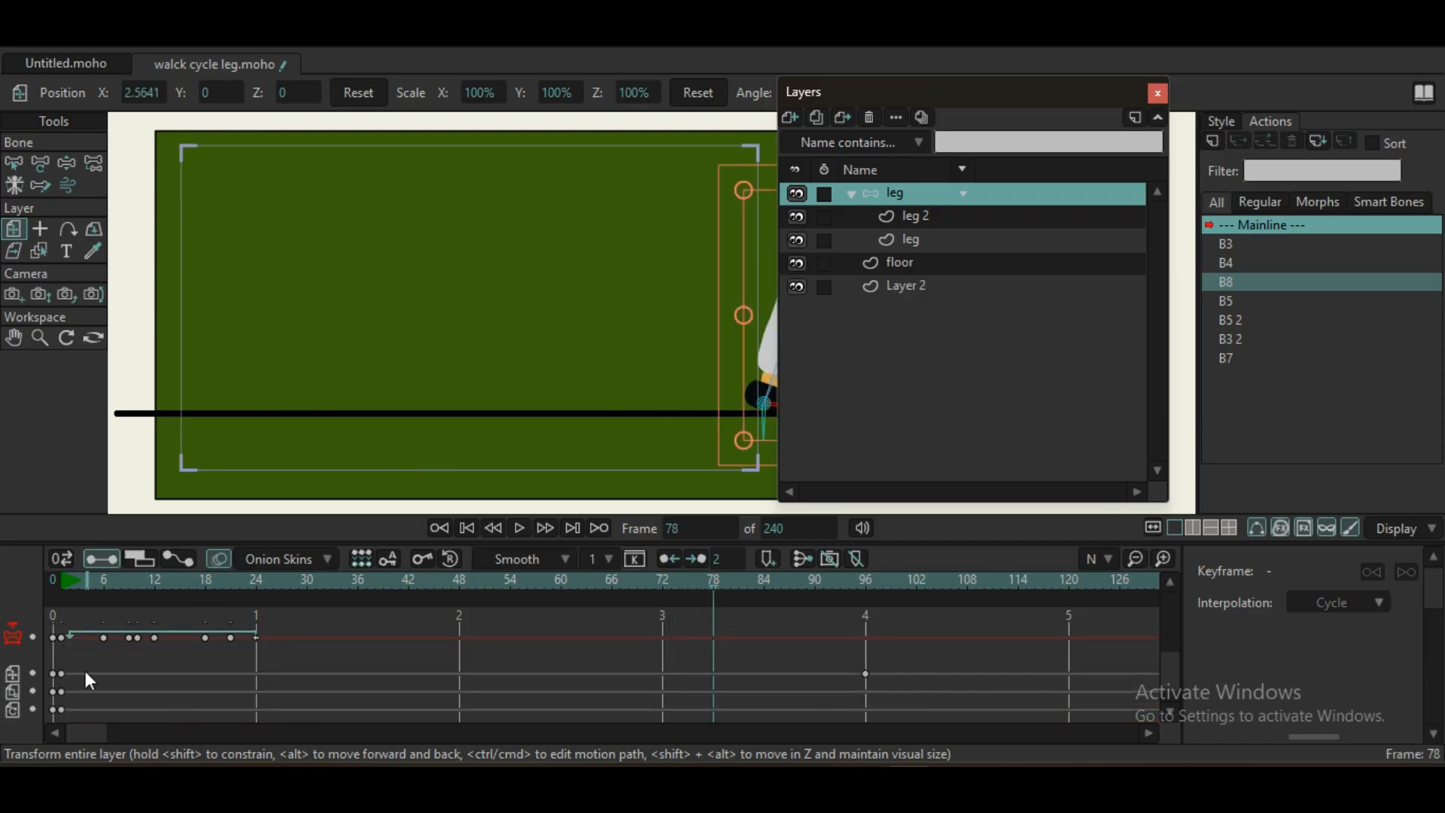
pyautogui.rightClick(60, 671)
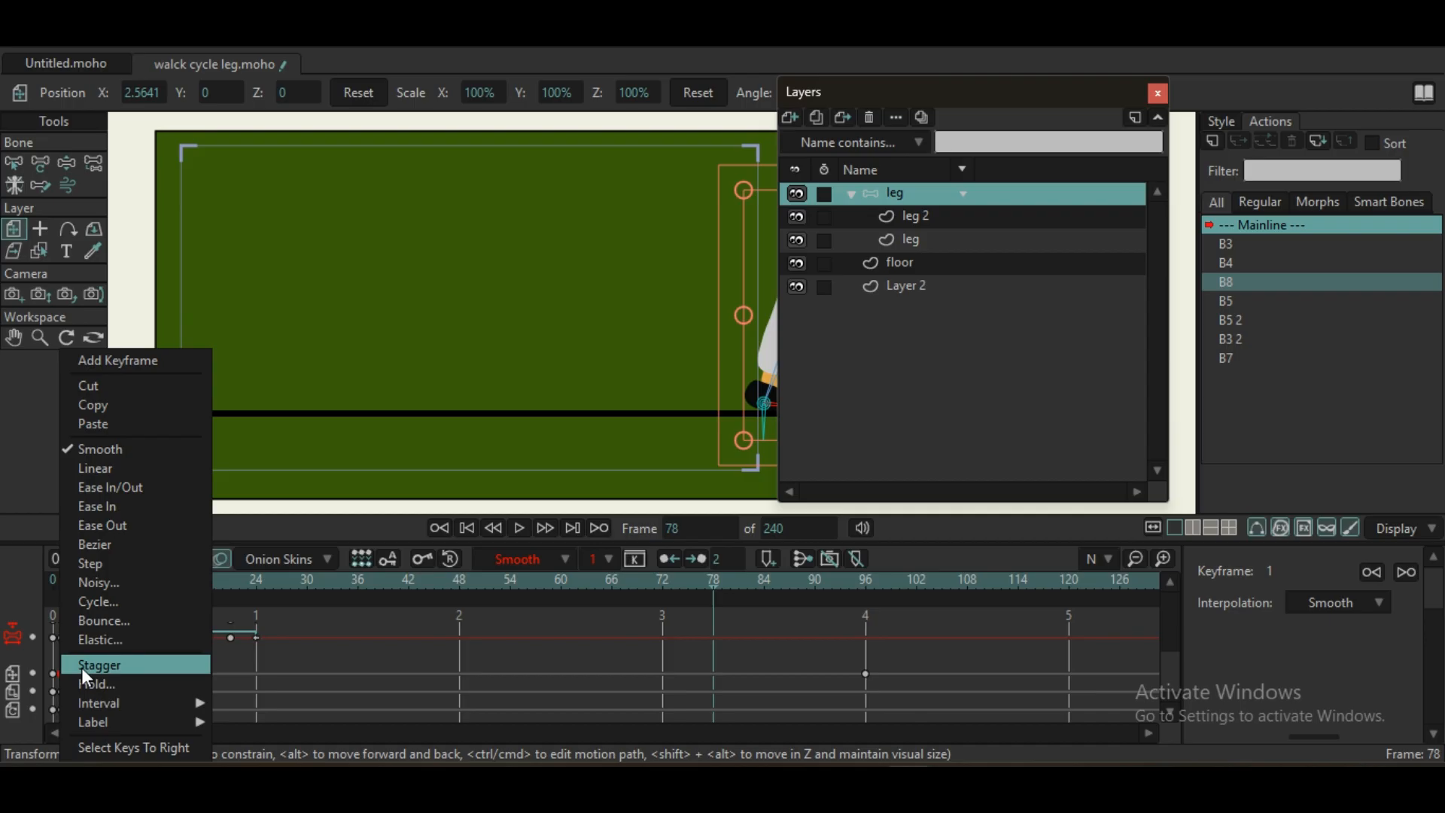
pyautogui.click(116, 467)
pyautogui.click(865, 674)
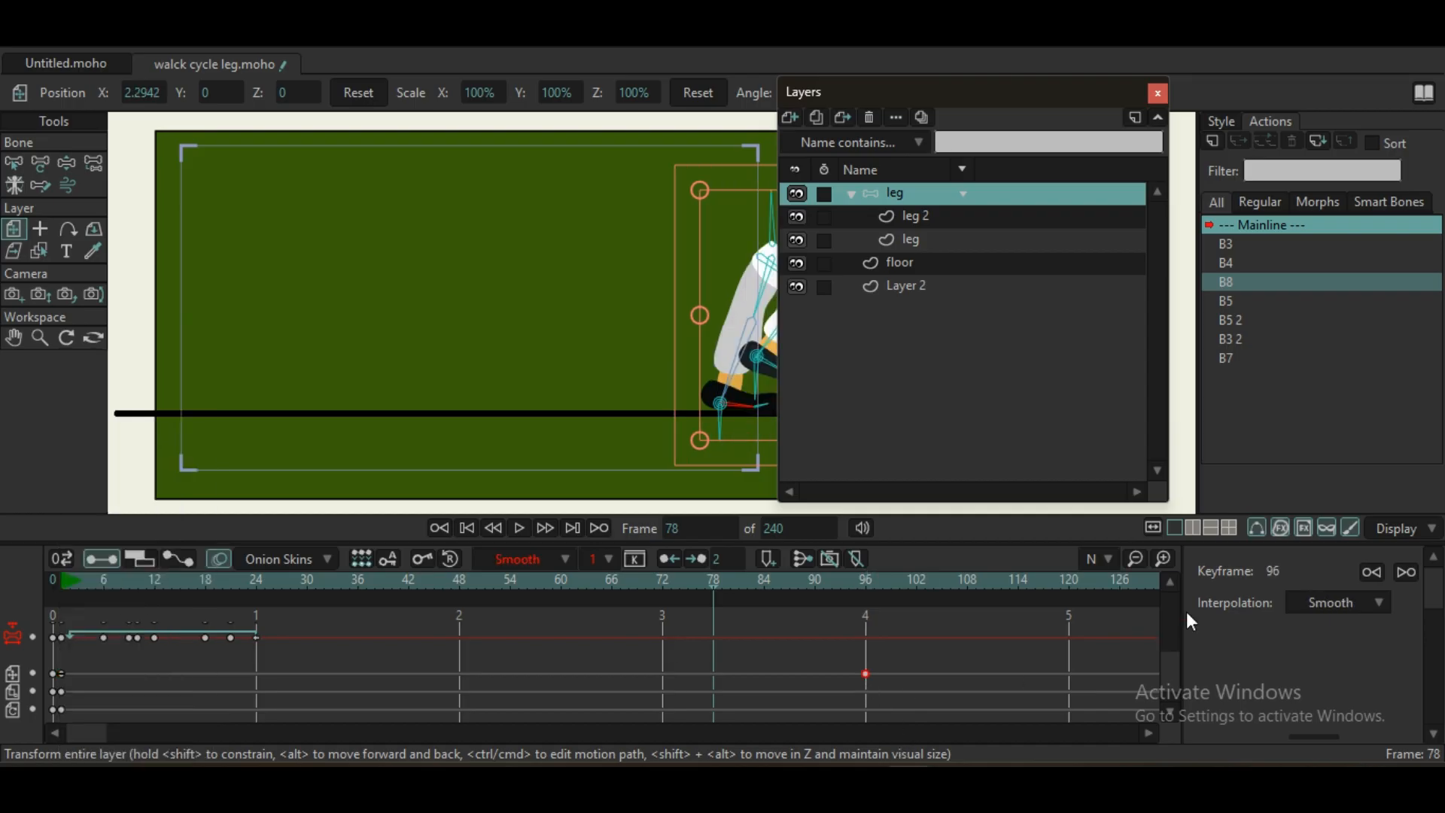
pyautogui.click(1366, 602)
pyautogui.click(1362, 578)
# - Turn off onion skins and replay the forward walk from frame 1
pyautogui.click(66, 590)
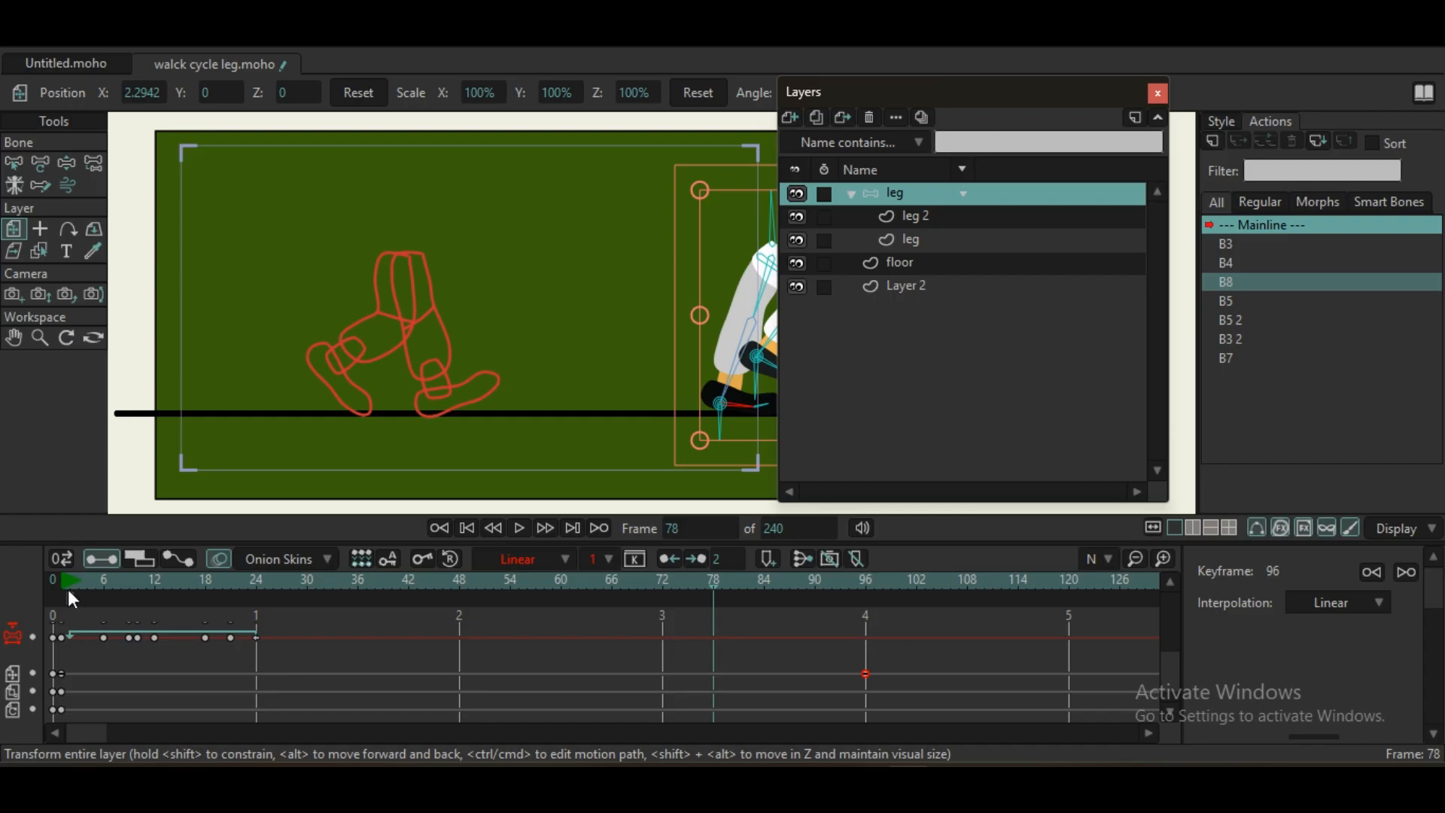
pyautogui.scroll(2, 114, 590)
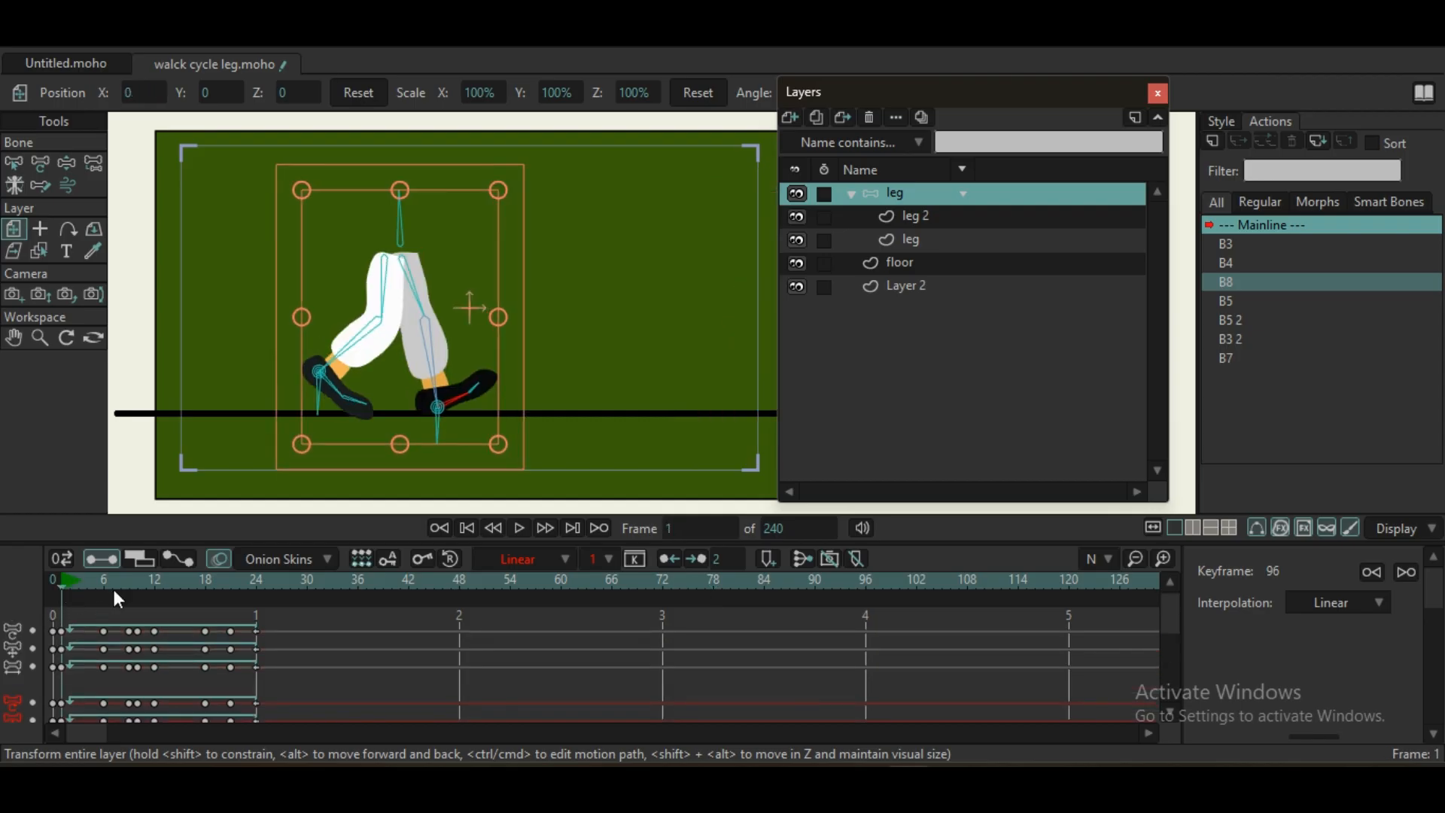
pyautogui.click(235, 550)
pyautogui.click(224, 558)
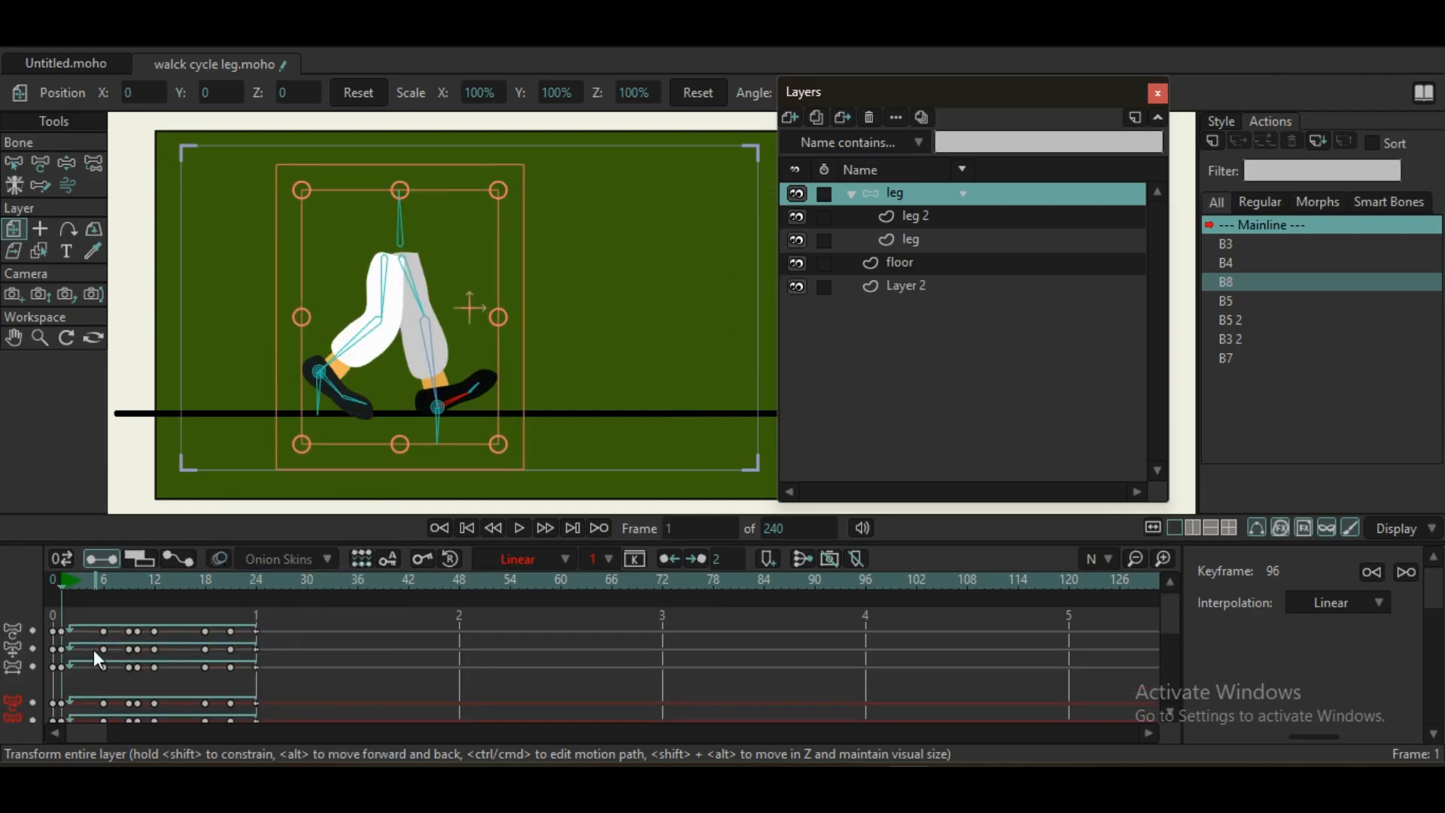
pyautogui.press('space')
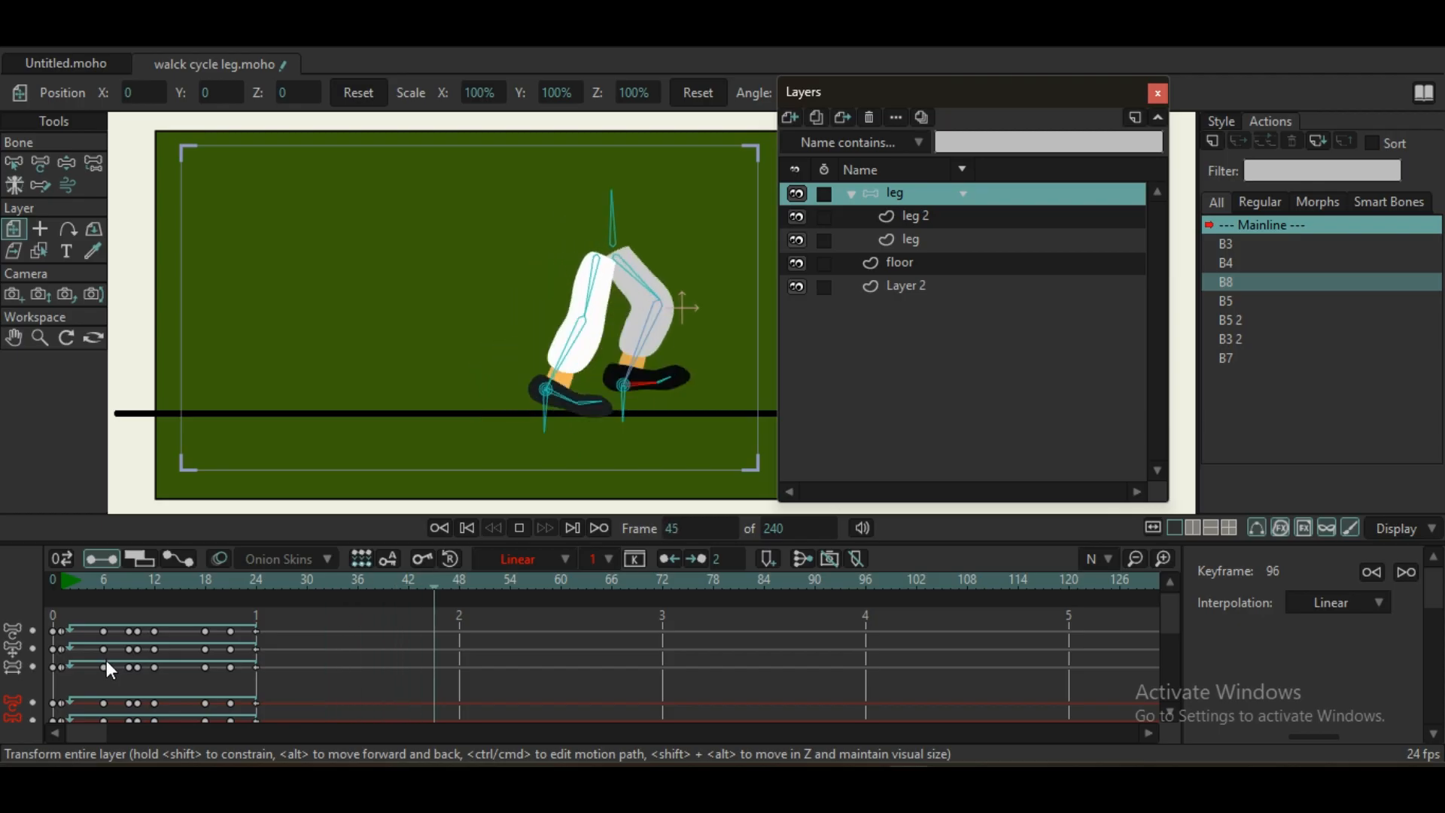
pyautogui.press('space')
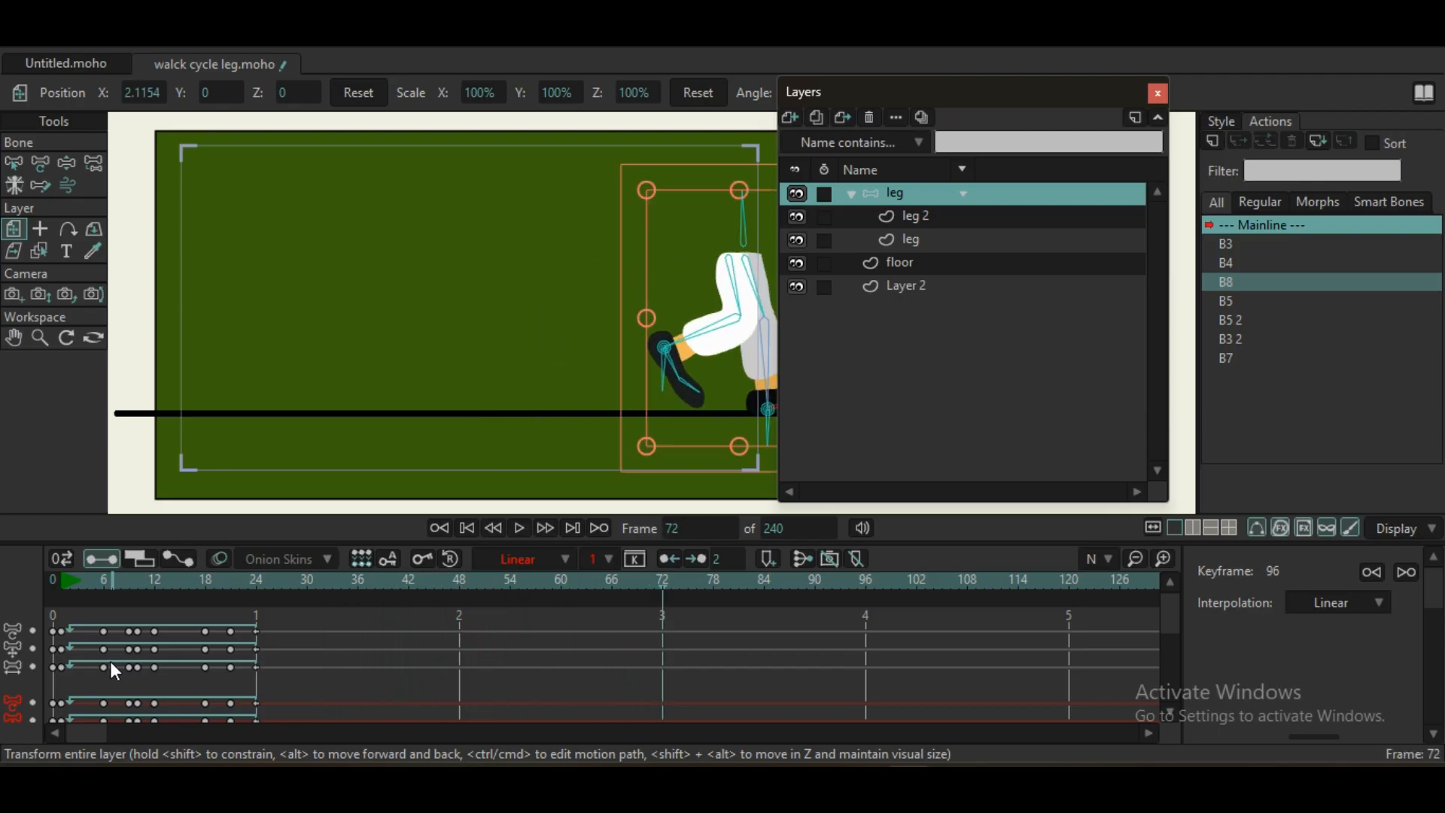
# - Move the leg layer's translation key from frame 96 to frame 72 and play the faster walk
pyautogui.click(62, 581)
pyautogui.scroll(-2, 914, 693)
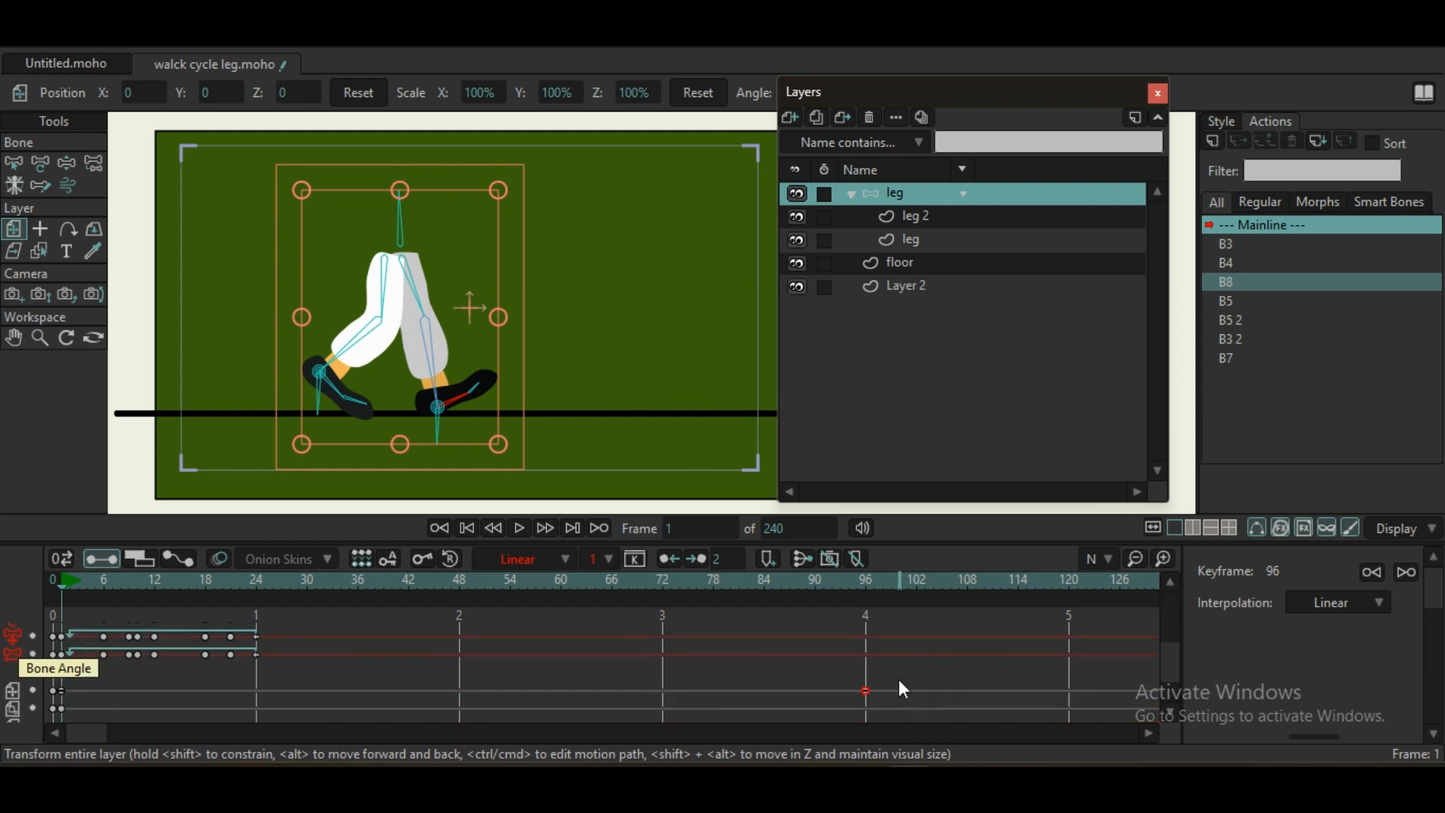
pyautogui.click(860, 670)
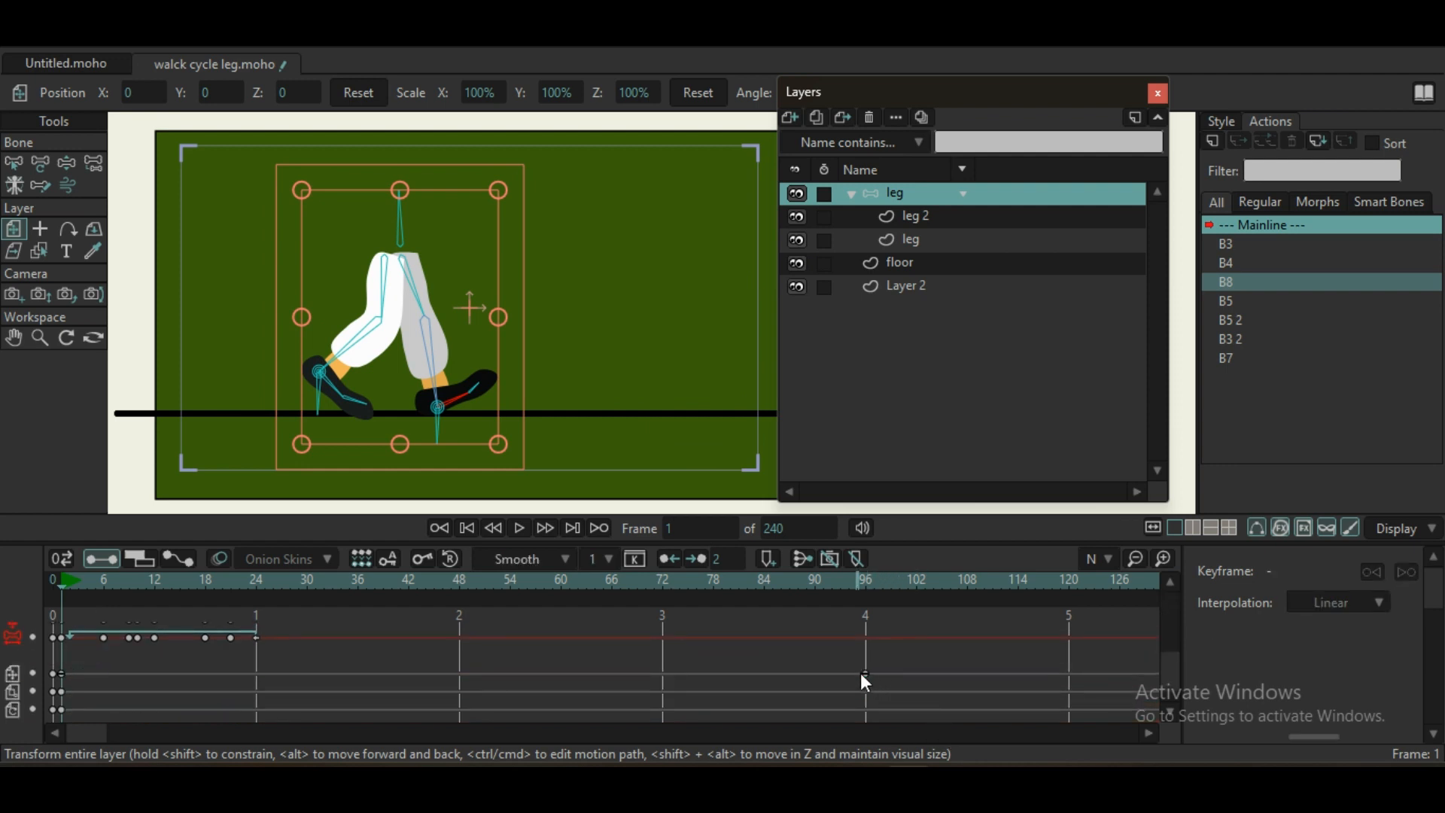
pyautogui.click(865, 675)
pyautogui.moveTo(866, 674); pyautogui.dragTo(662, 676)
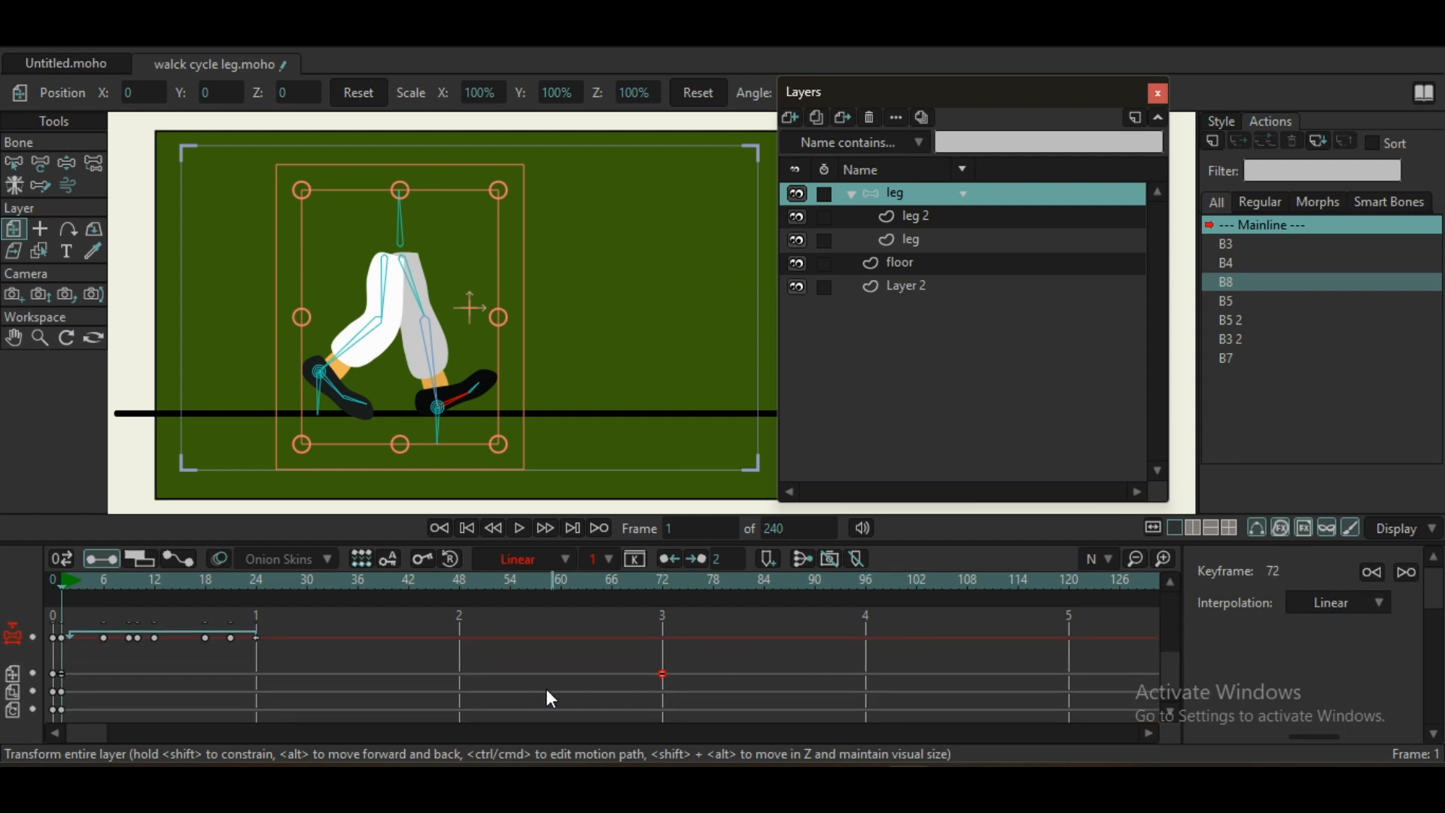
pyautogui.press('space')
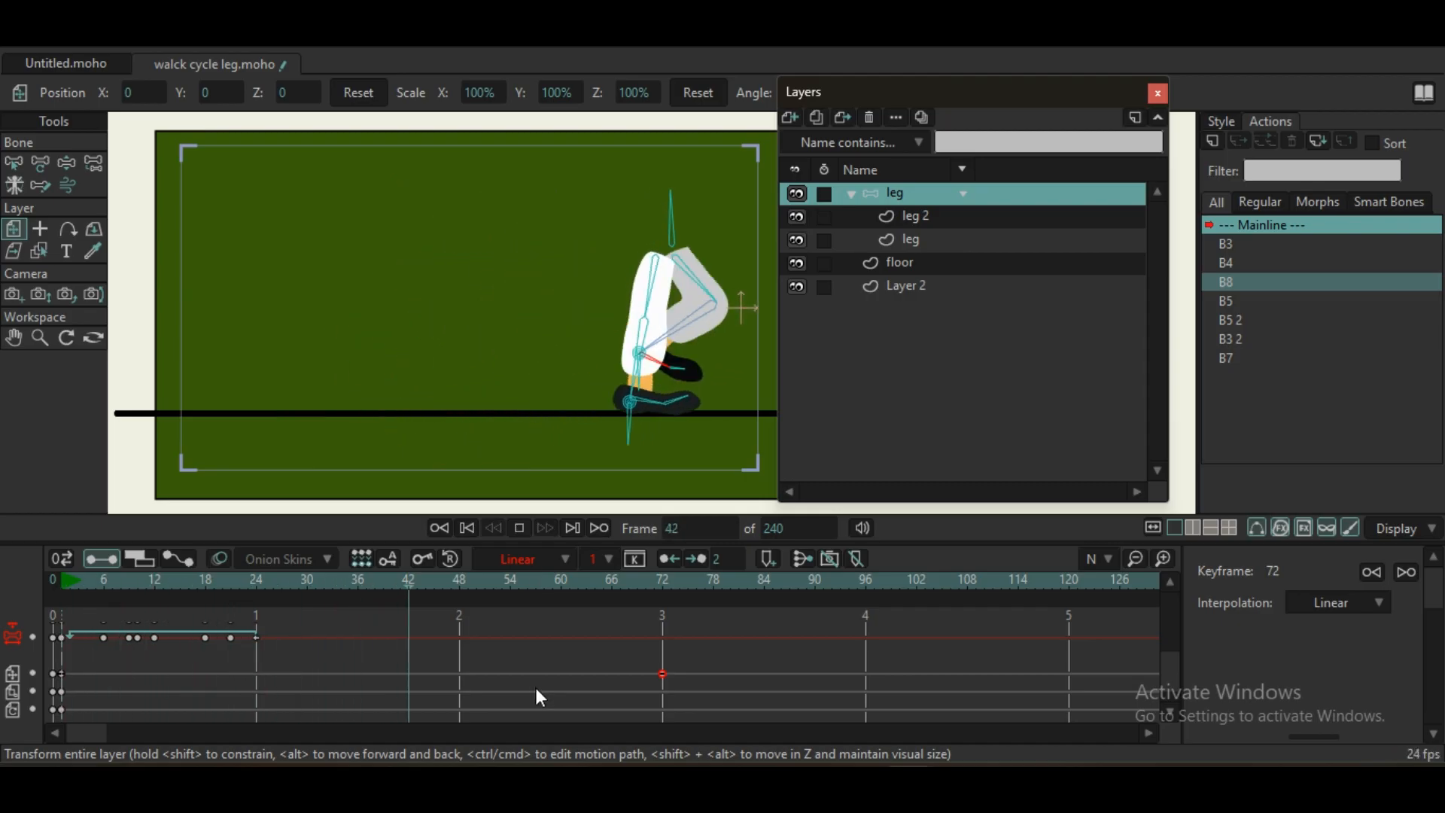
pyautogui.press('space')
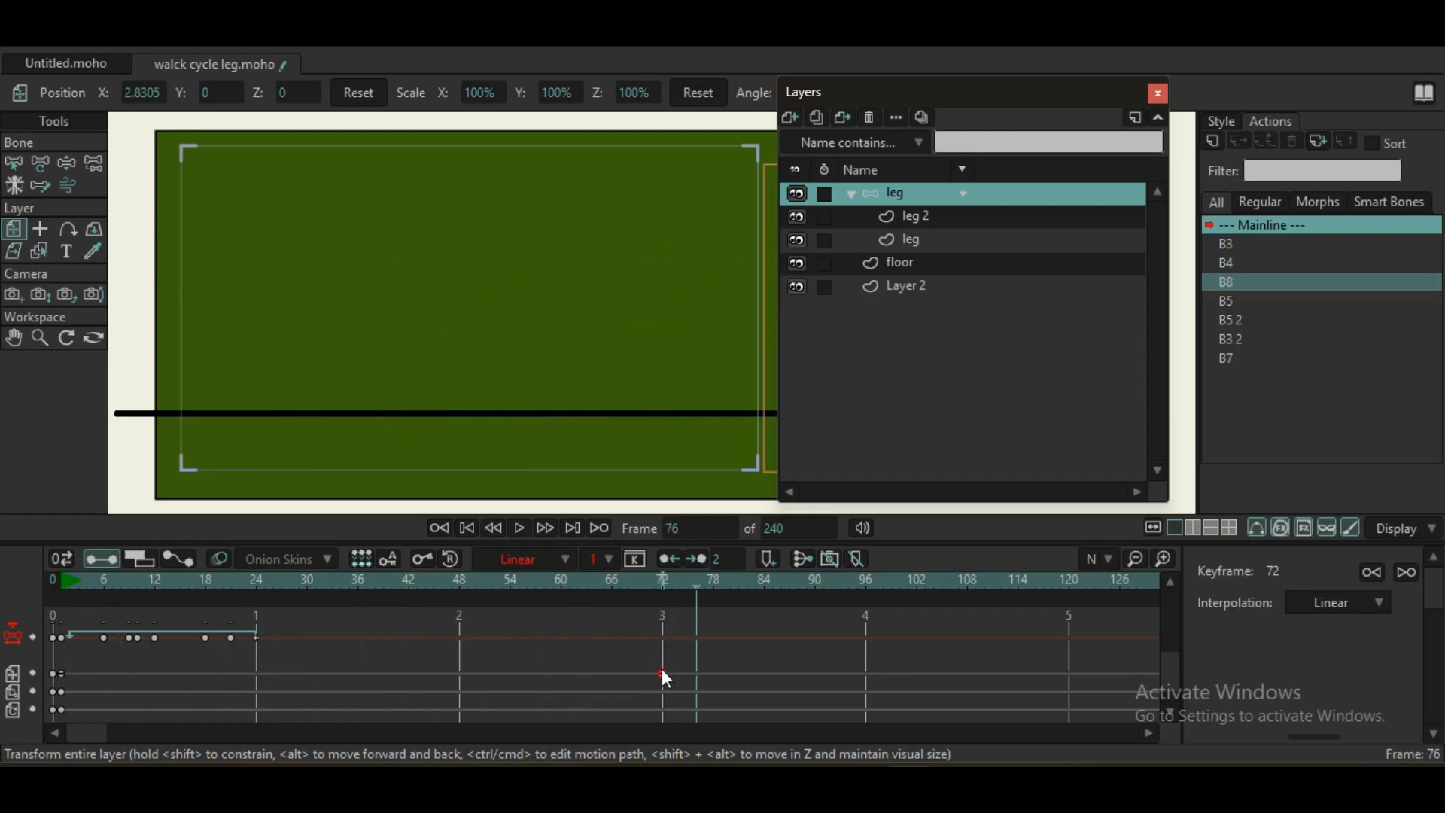
# - Move the leg layer's translation key from frame 72 to frame 48 and play the walk from frame 1
pyautogui.moveTo(663, 673); pyautogui.dragTo(468, 684)
pyautogui.moveTo(611, 674); pyautogui.dragTo(459, 674)
pyautogui.press('space')
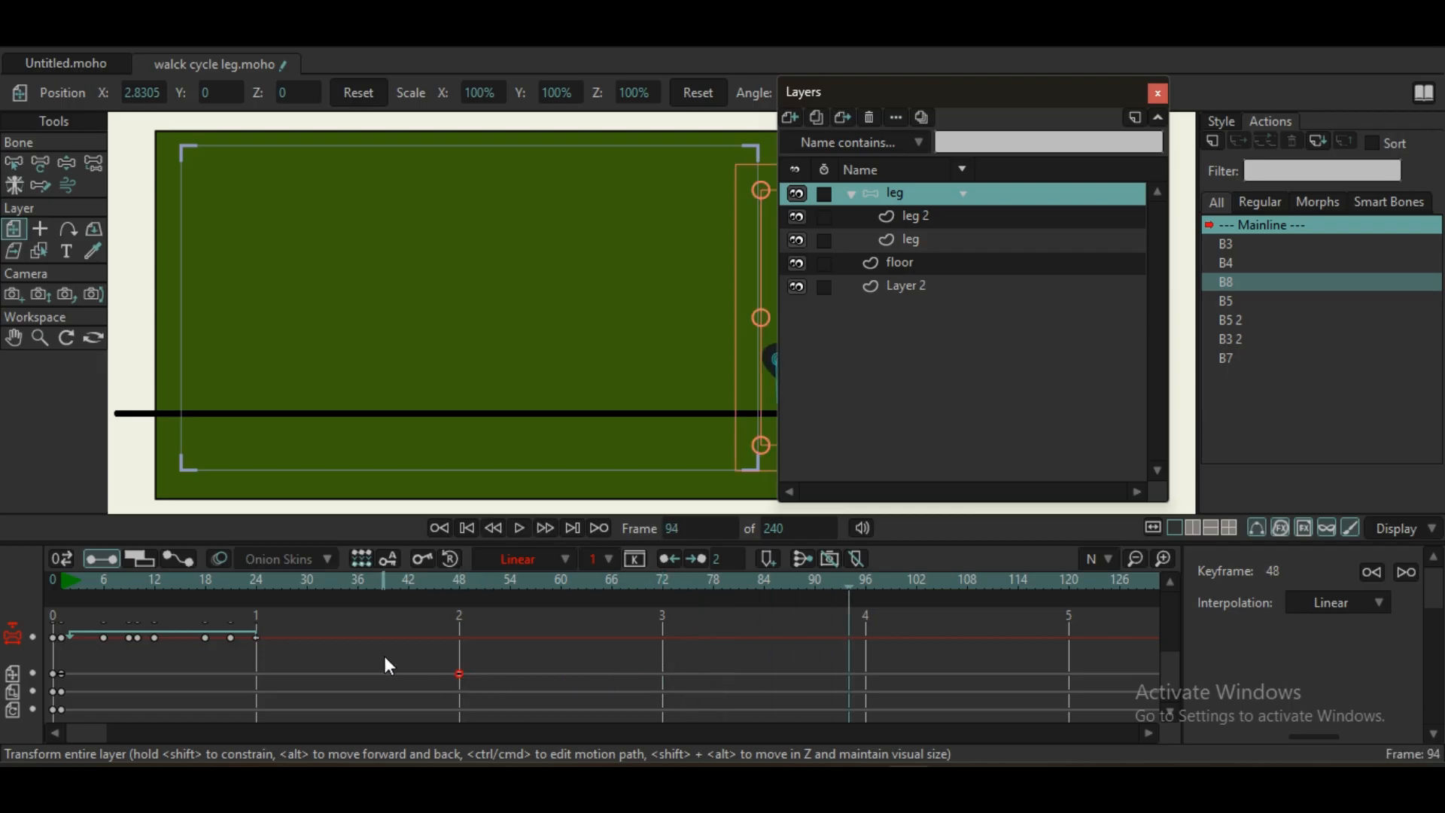
pyautogui.click(74, 580)
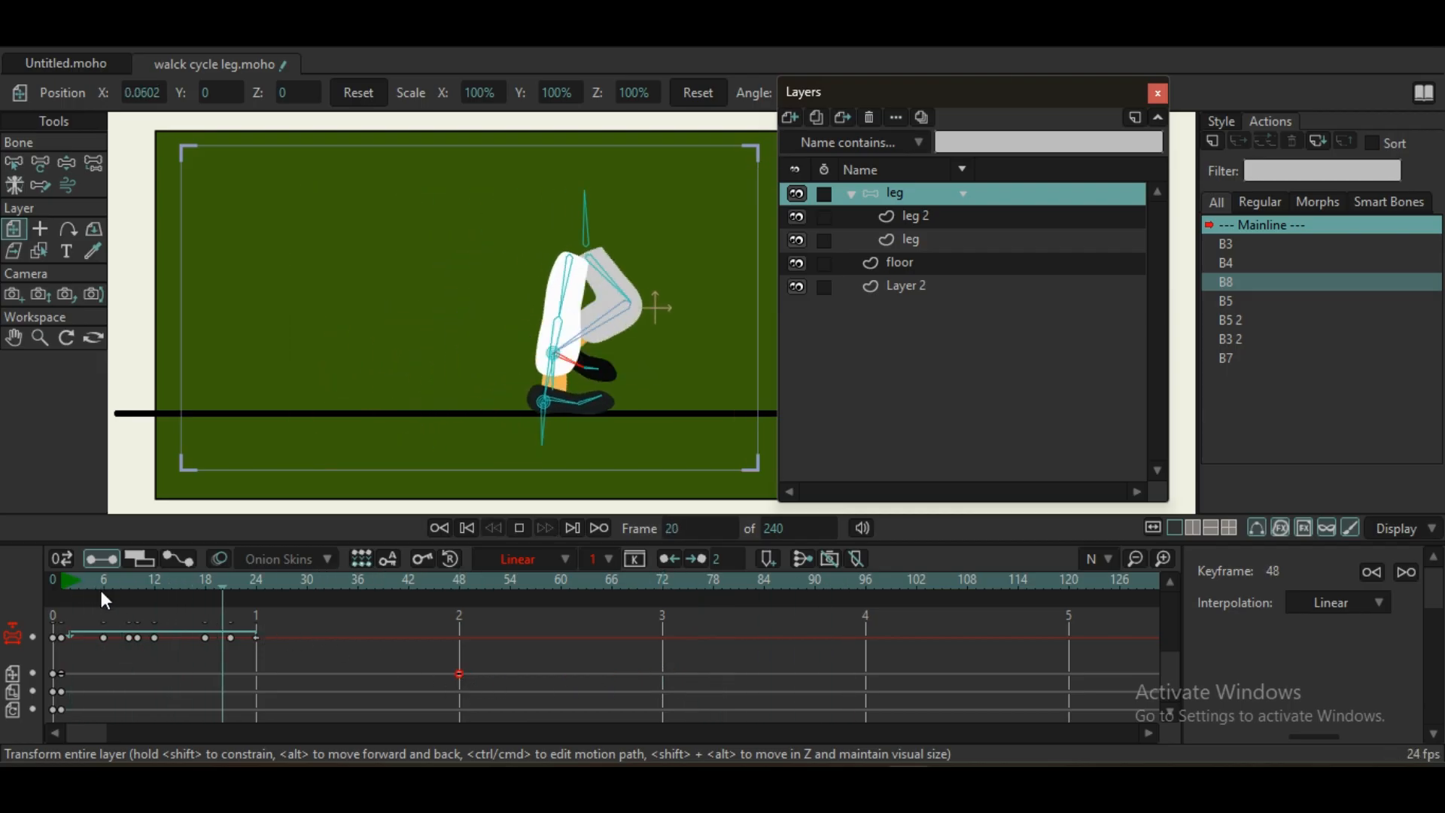
pyautogui.press('space')
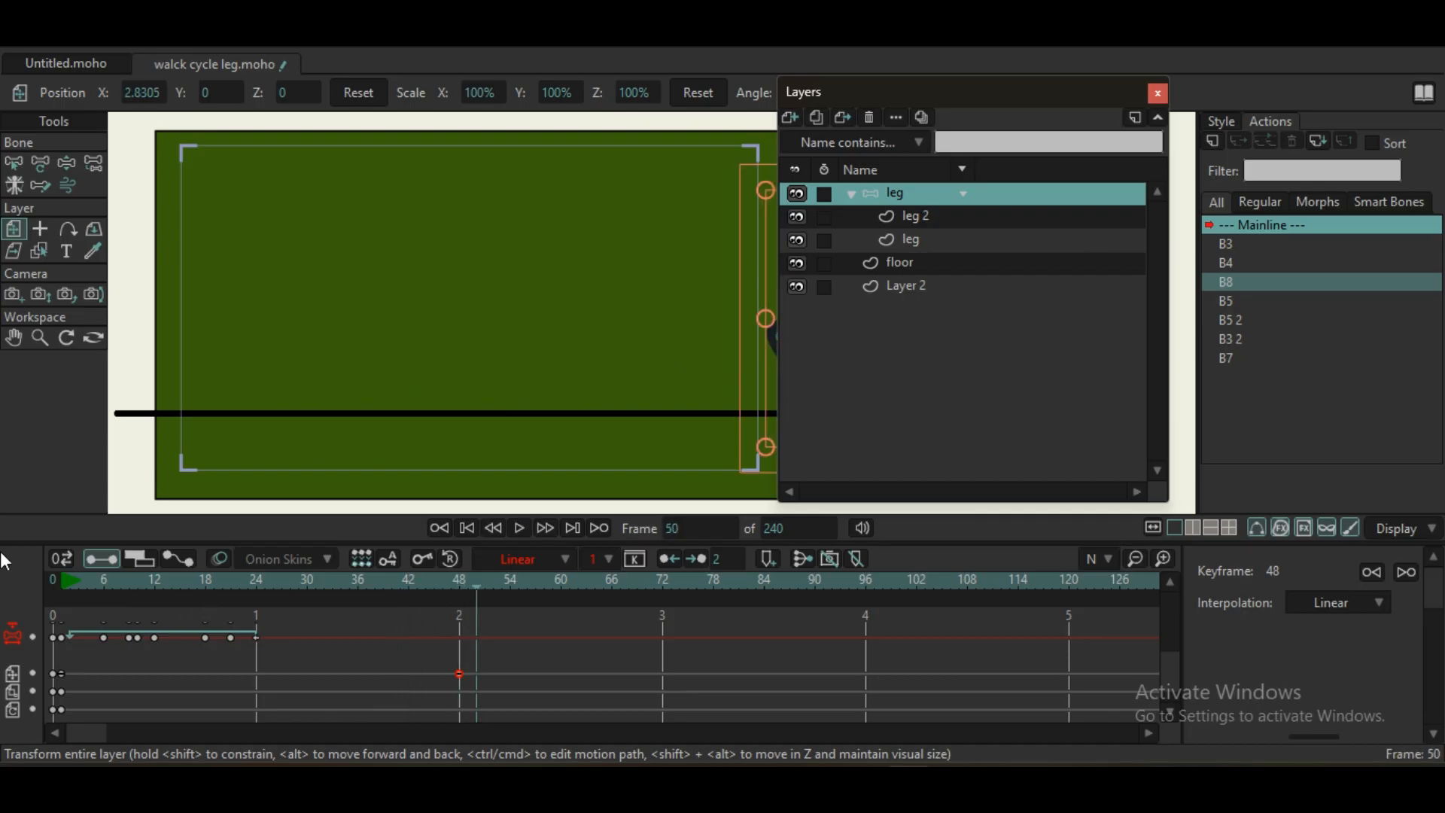
pyautogui.click(66, 580)
pyautogui.press('space')
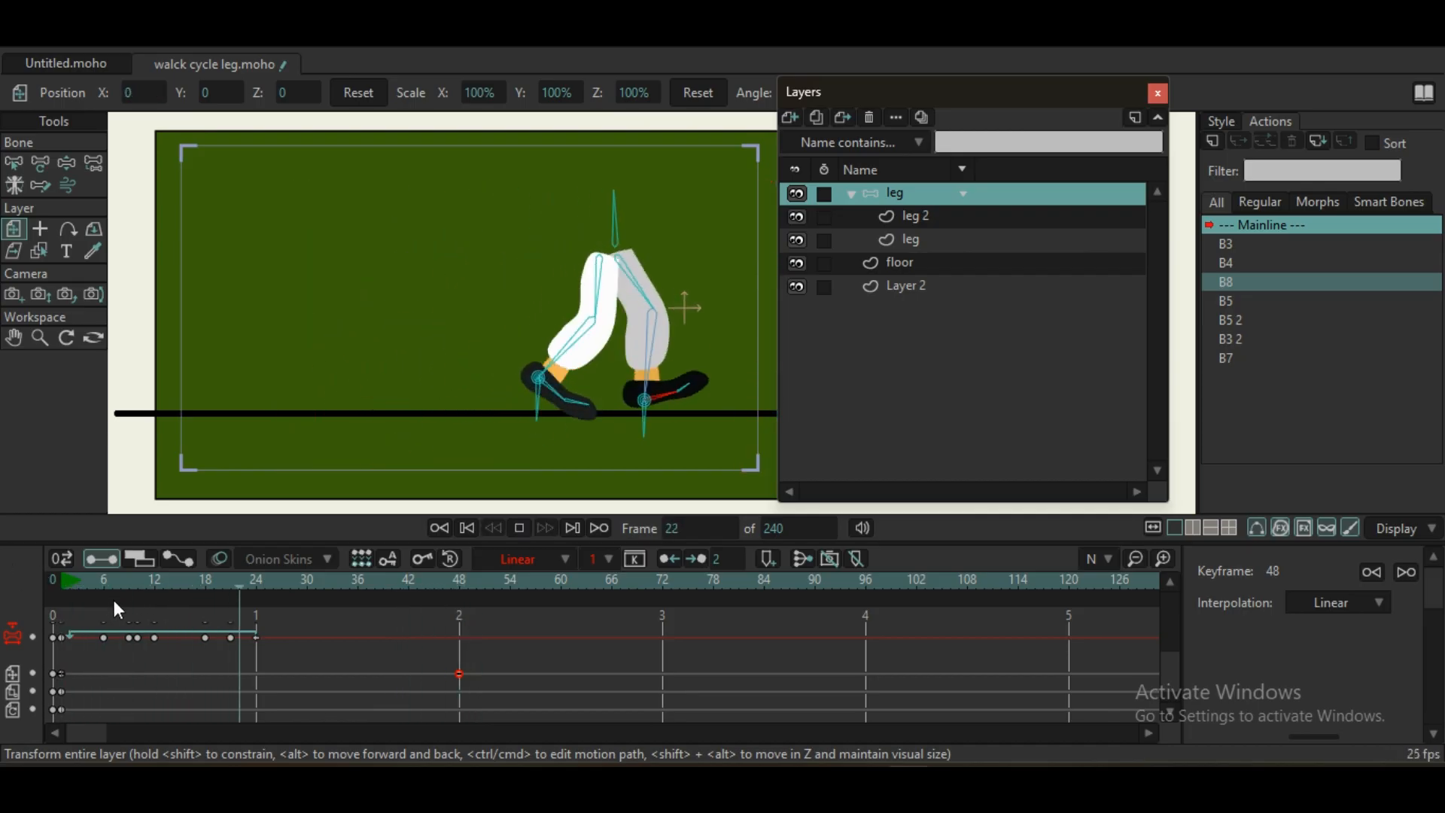
pyautogui.click(65, 580)
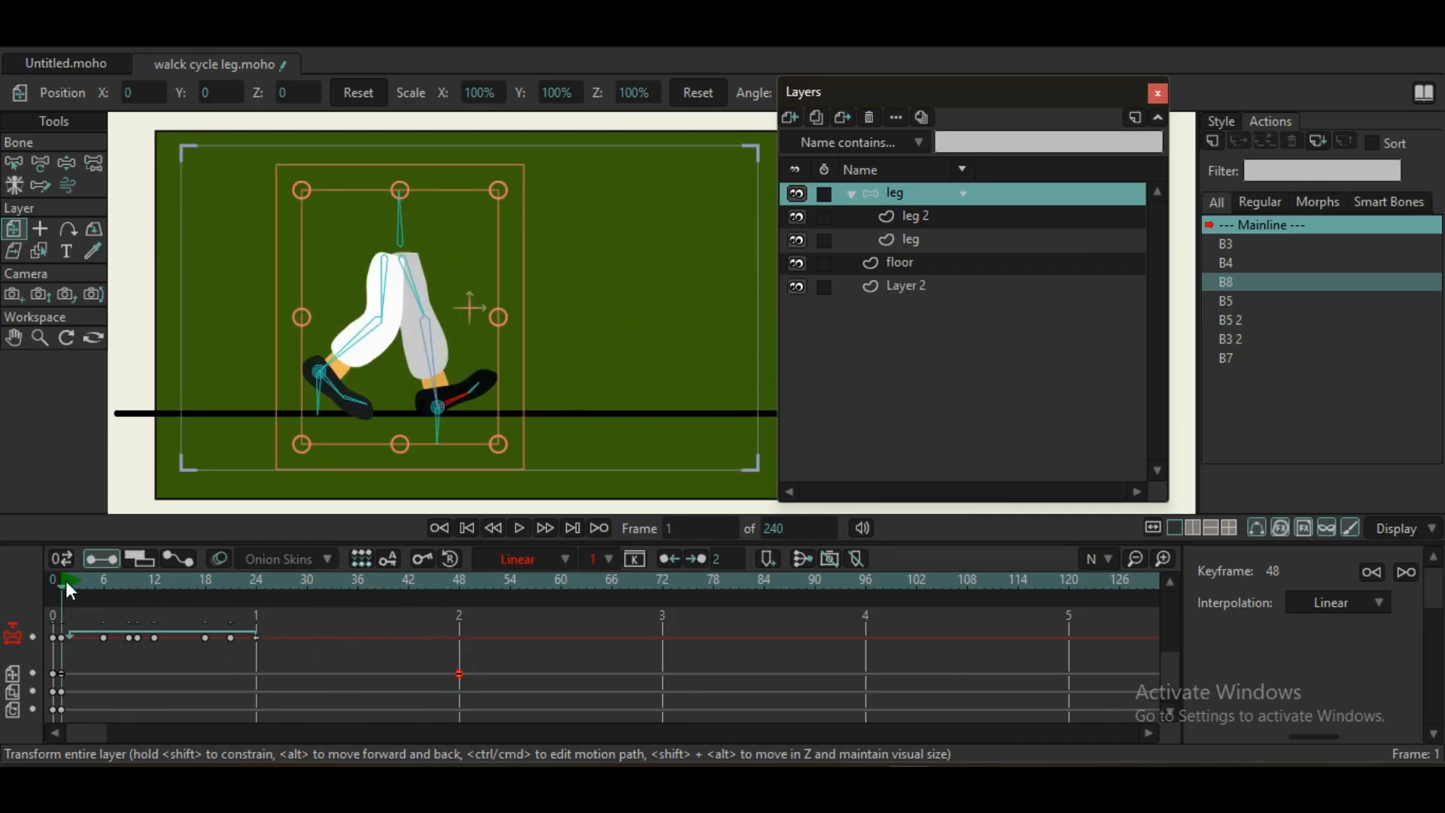
pyautogui.press('space')
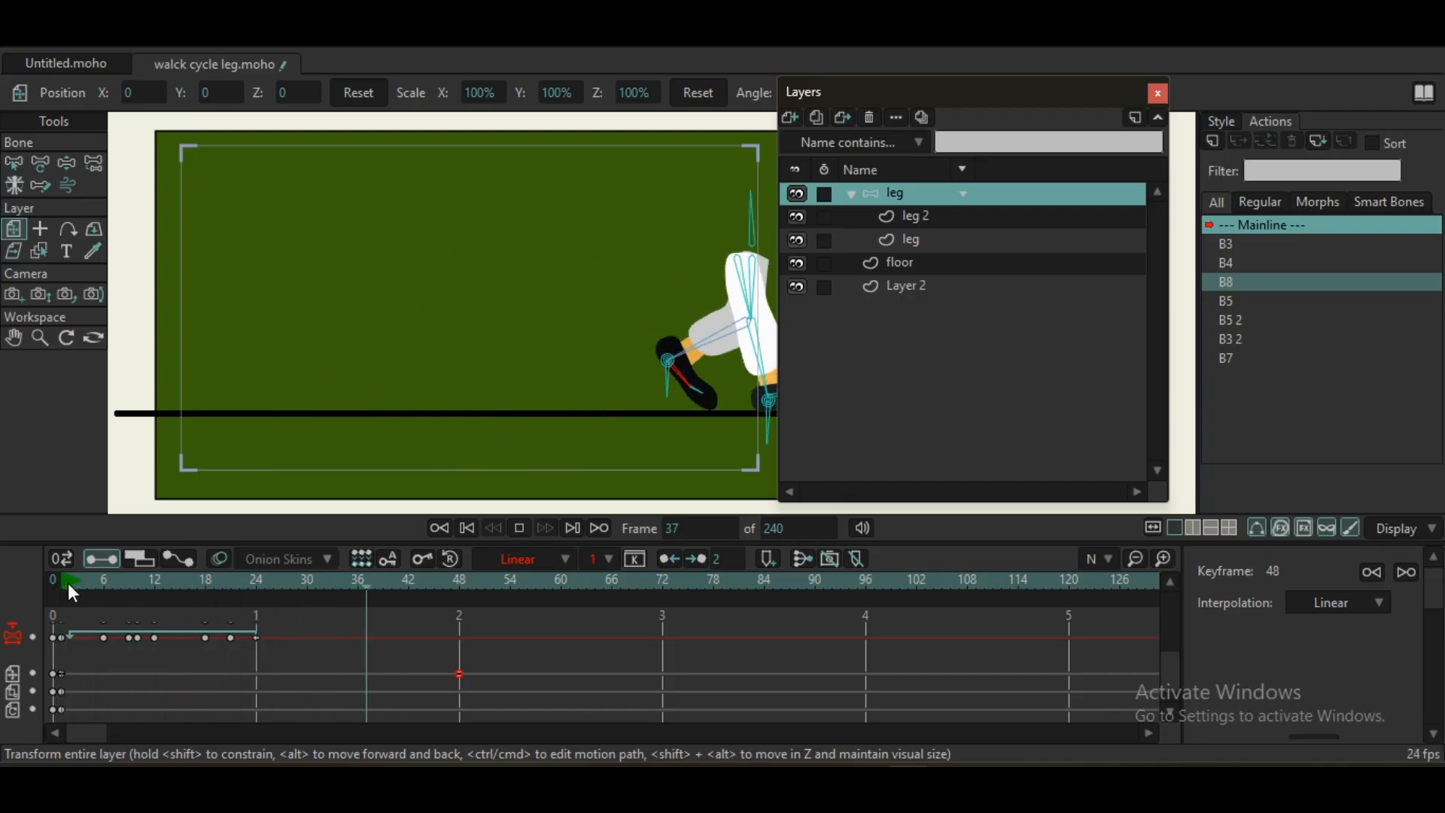
pyautogui.press('space')
# - Return the leg layer's translation key to frame 72 and replay the walk from frame 1
pyautogui.moveTo(463, 673); pyautogui.dragTo(662, 673)
pyautogui.click(62, 579)
pyautogui.press('space')
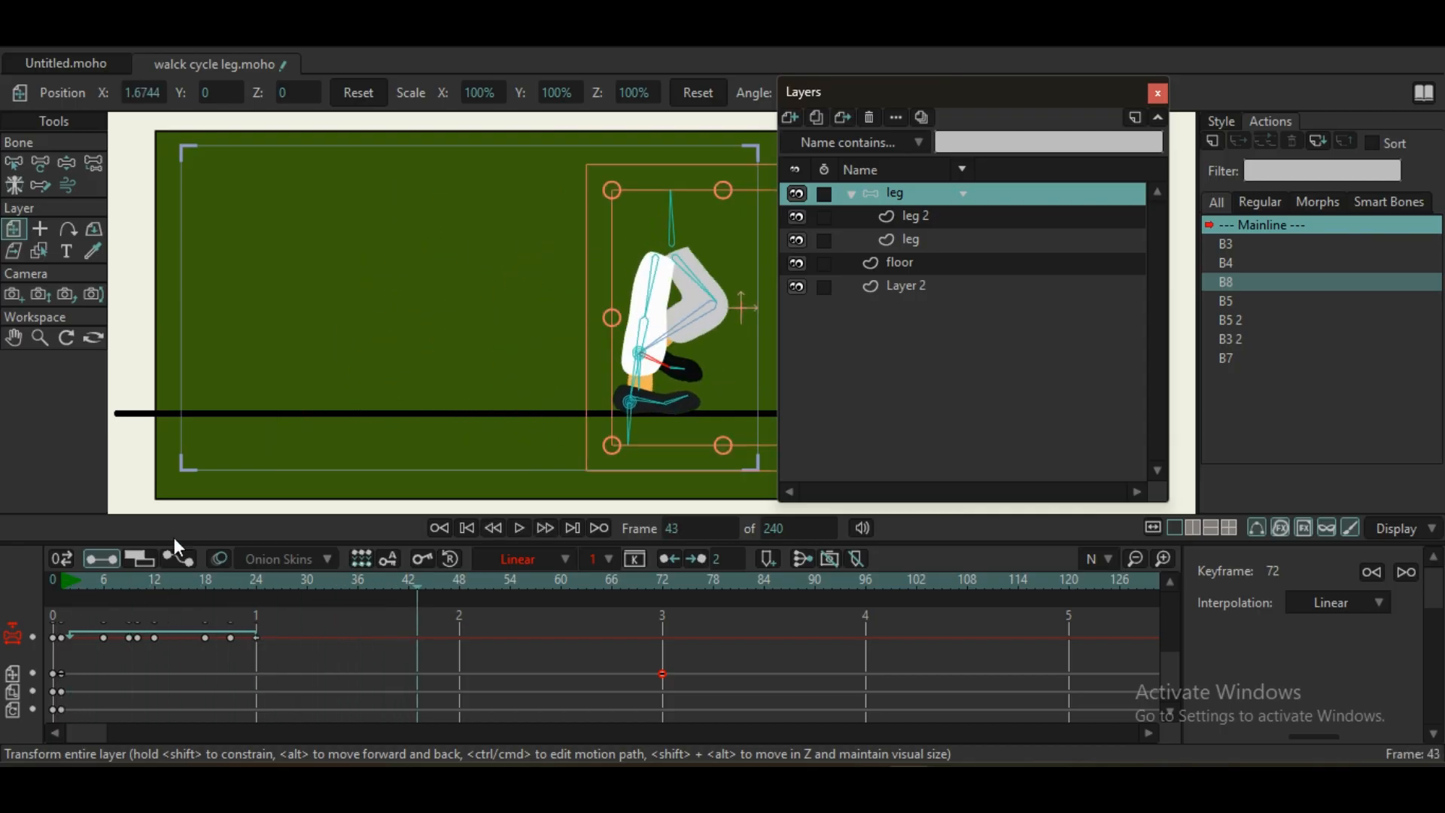
pyautogui.press('space')
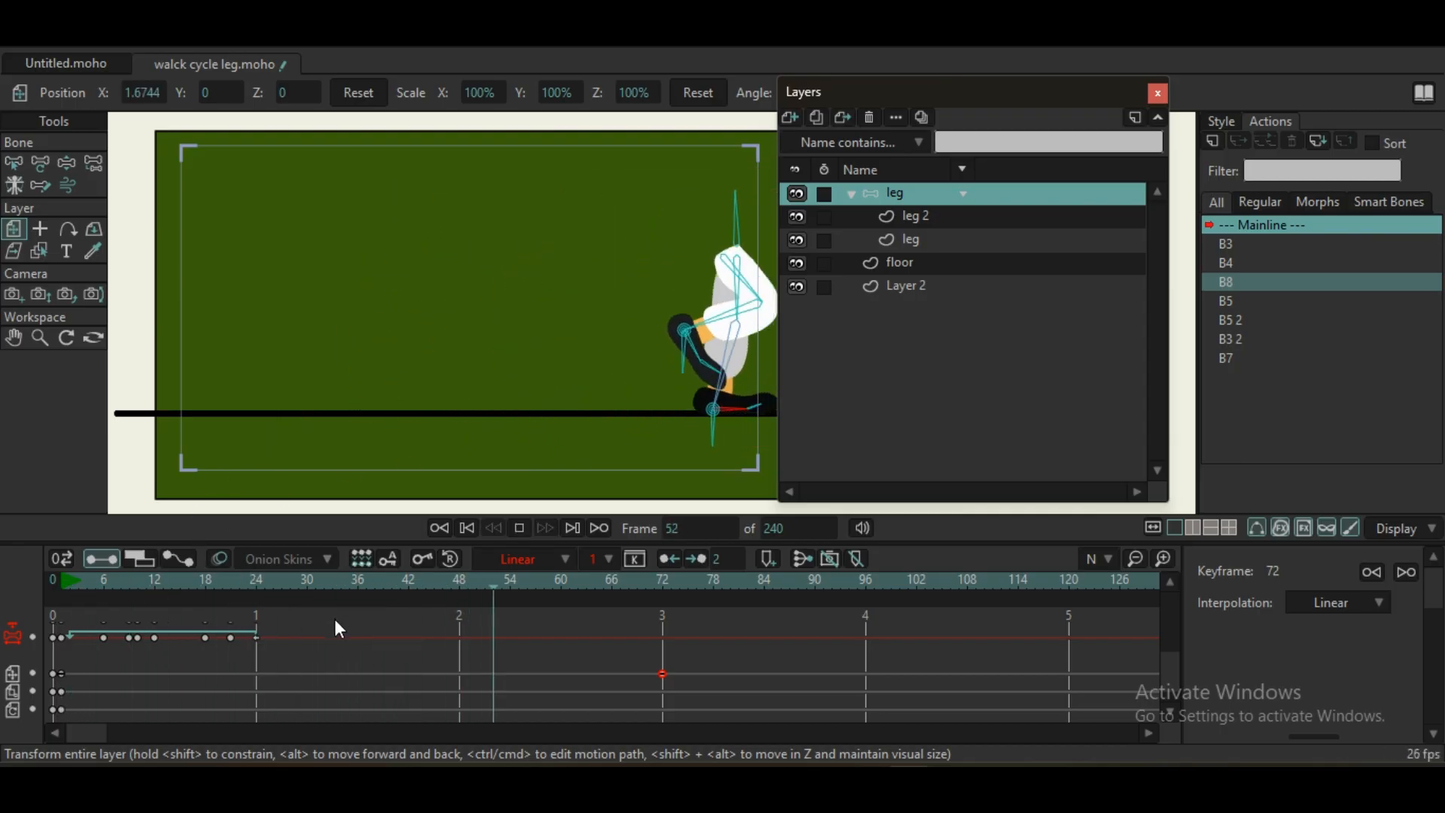
pyautogui.press('space')
pyautogui.click(63, 581)
pyautogui.press('space')
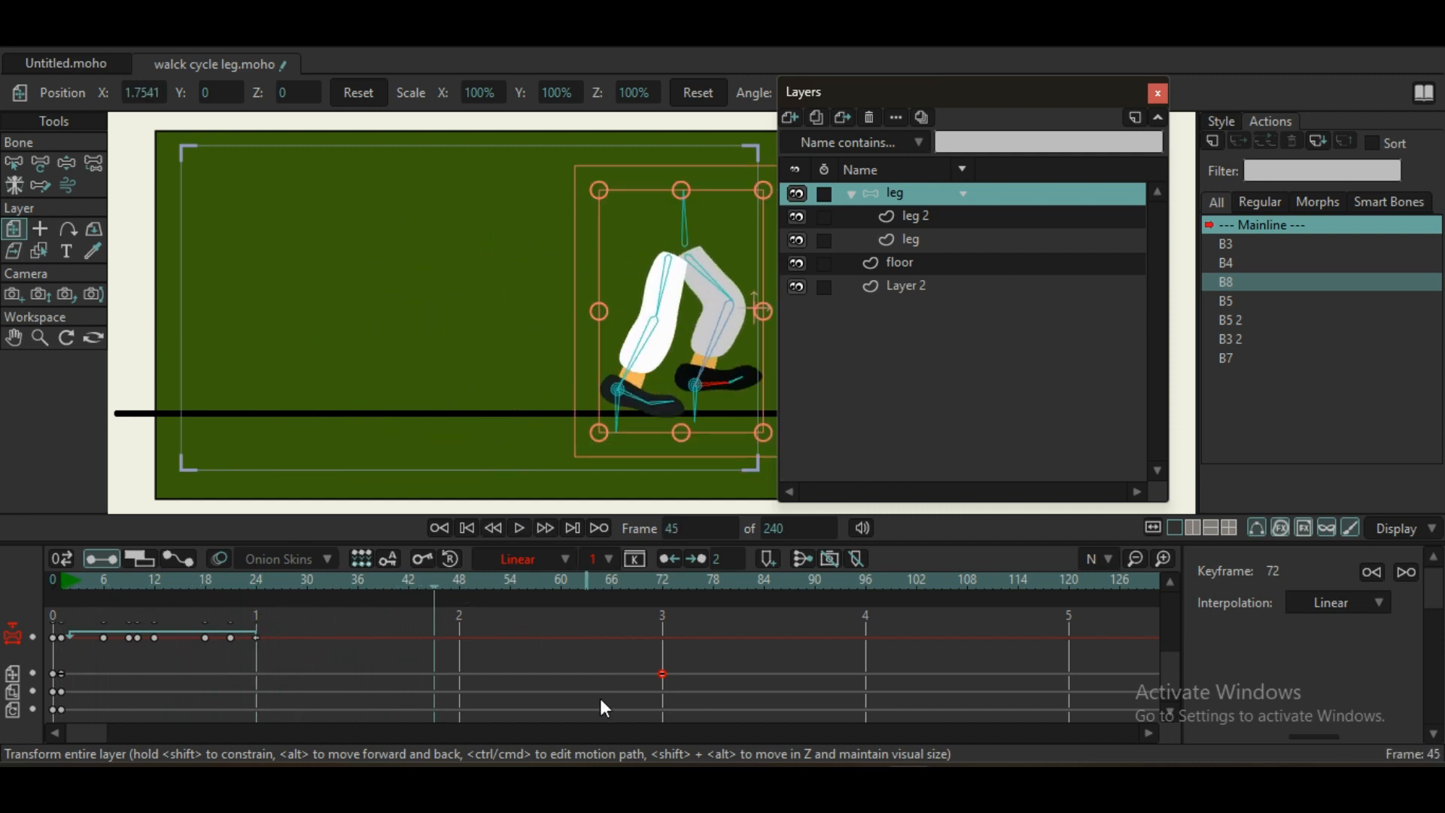
# - Set the leg layer's translation key at frame 48 again and replay the walk from frame 1
pyautogui.moveTo(662, 673); pyautogui.dragTo(459, 679)
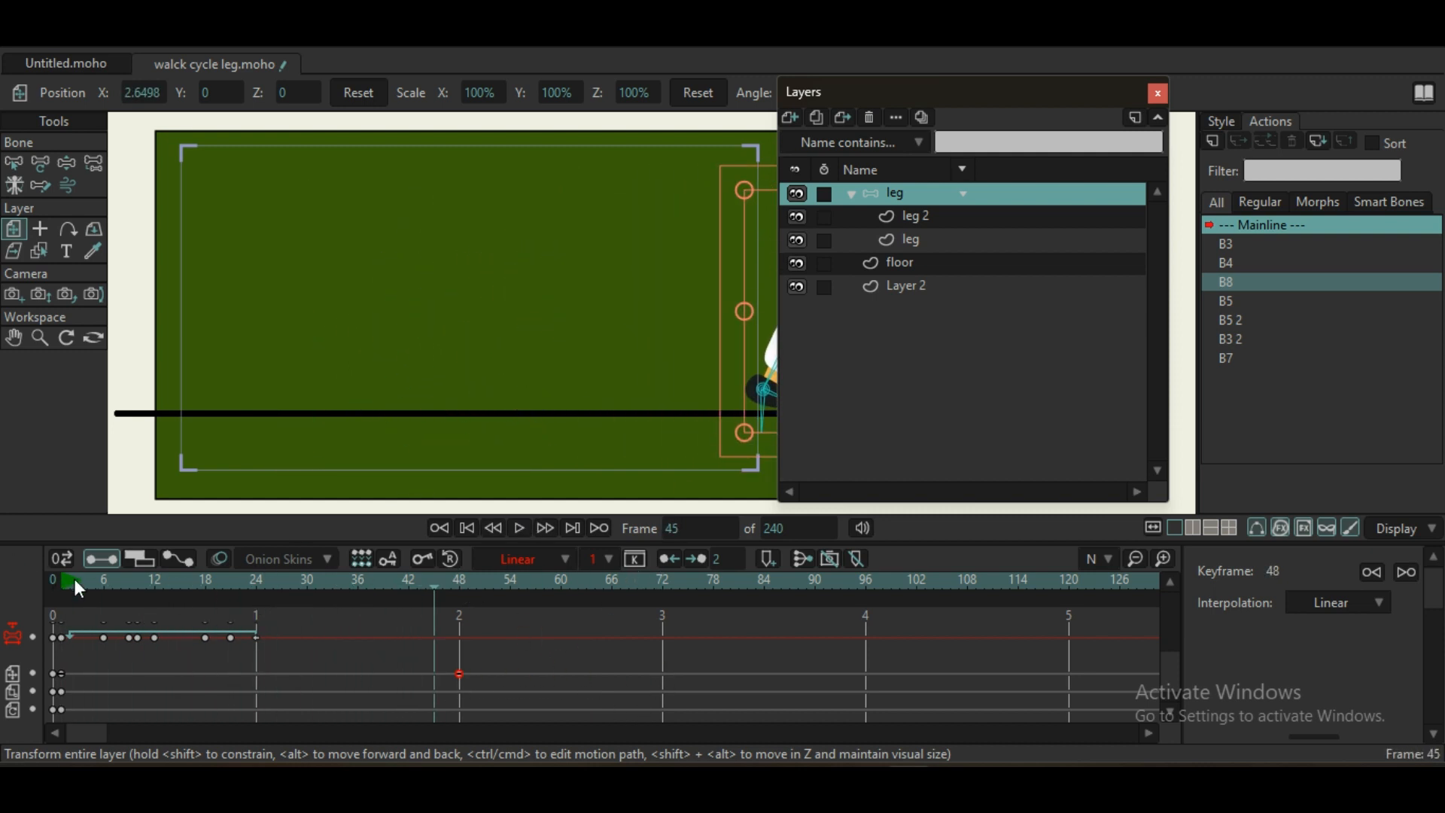
pyautogui.click(60, 580)
pyautogui.press('space')
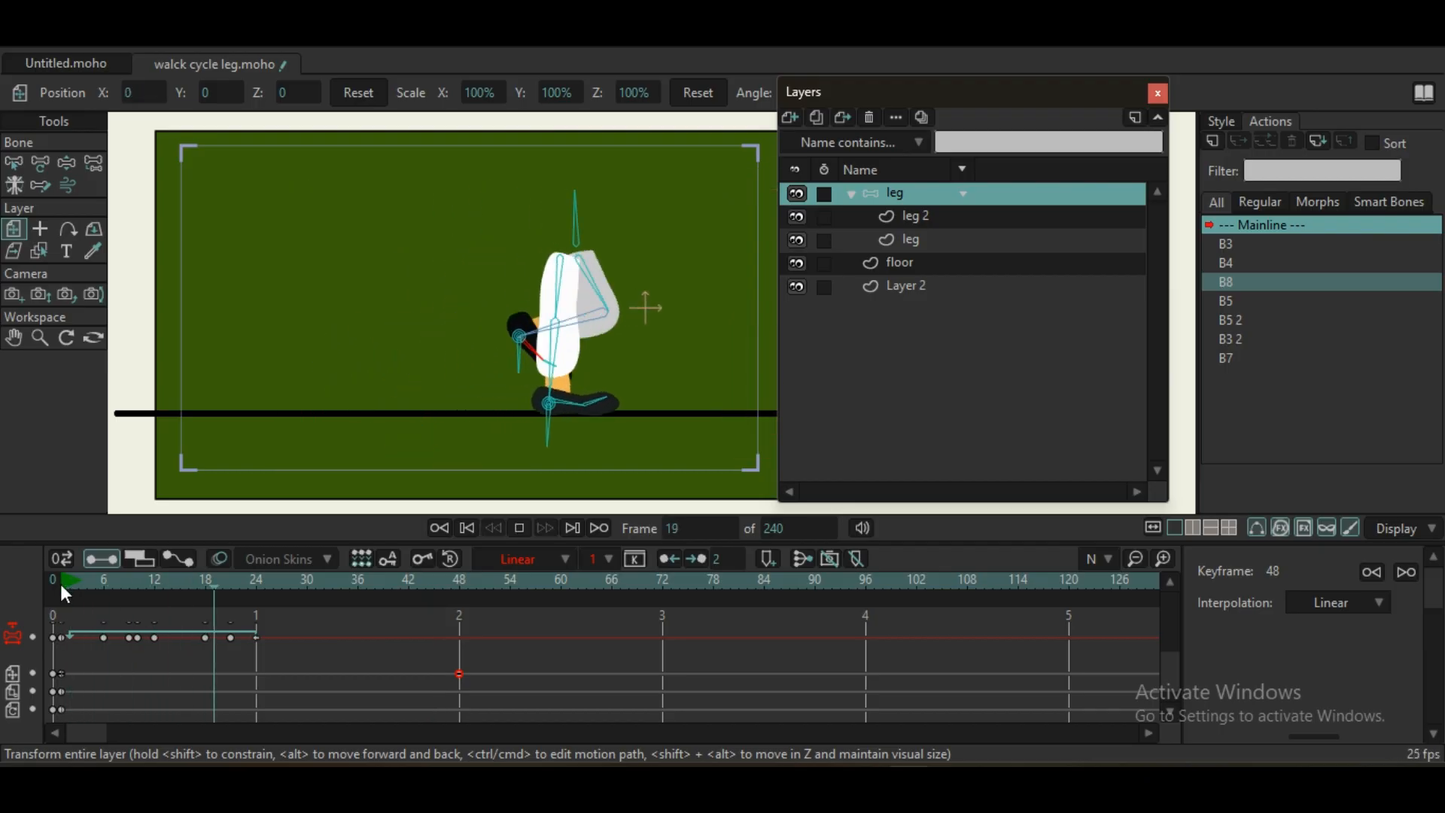
pyautogui.press('space')
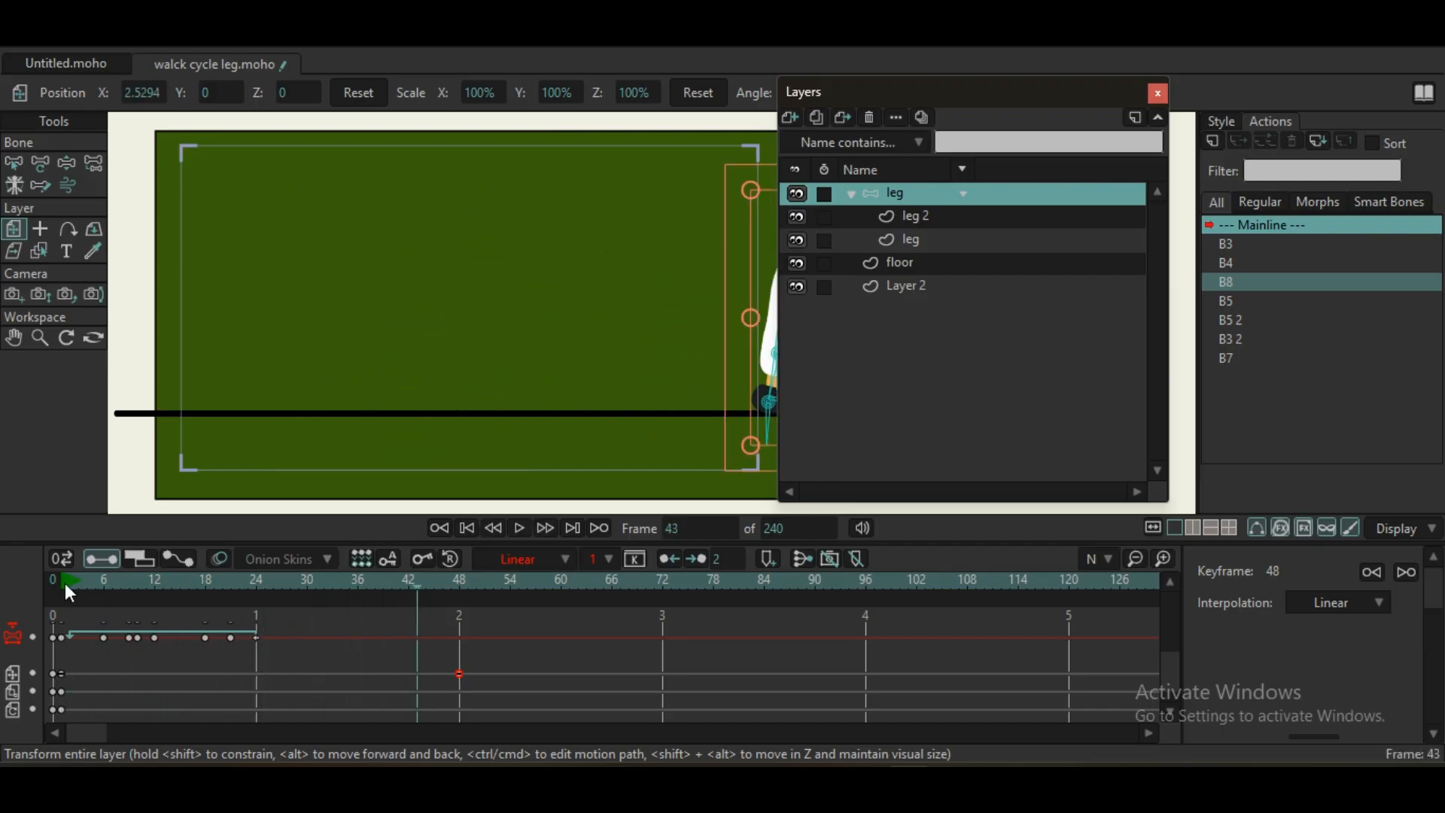
# - Delete the leg layer's translation key at frame 48 to remove its forward travel
pyautogui.scroll(3, 336, 658)
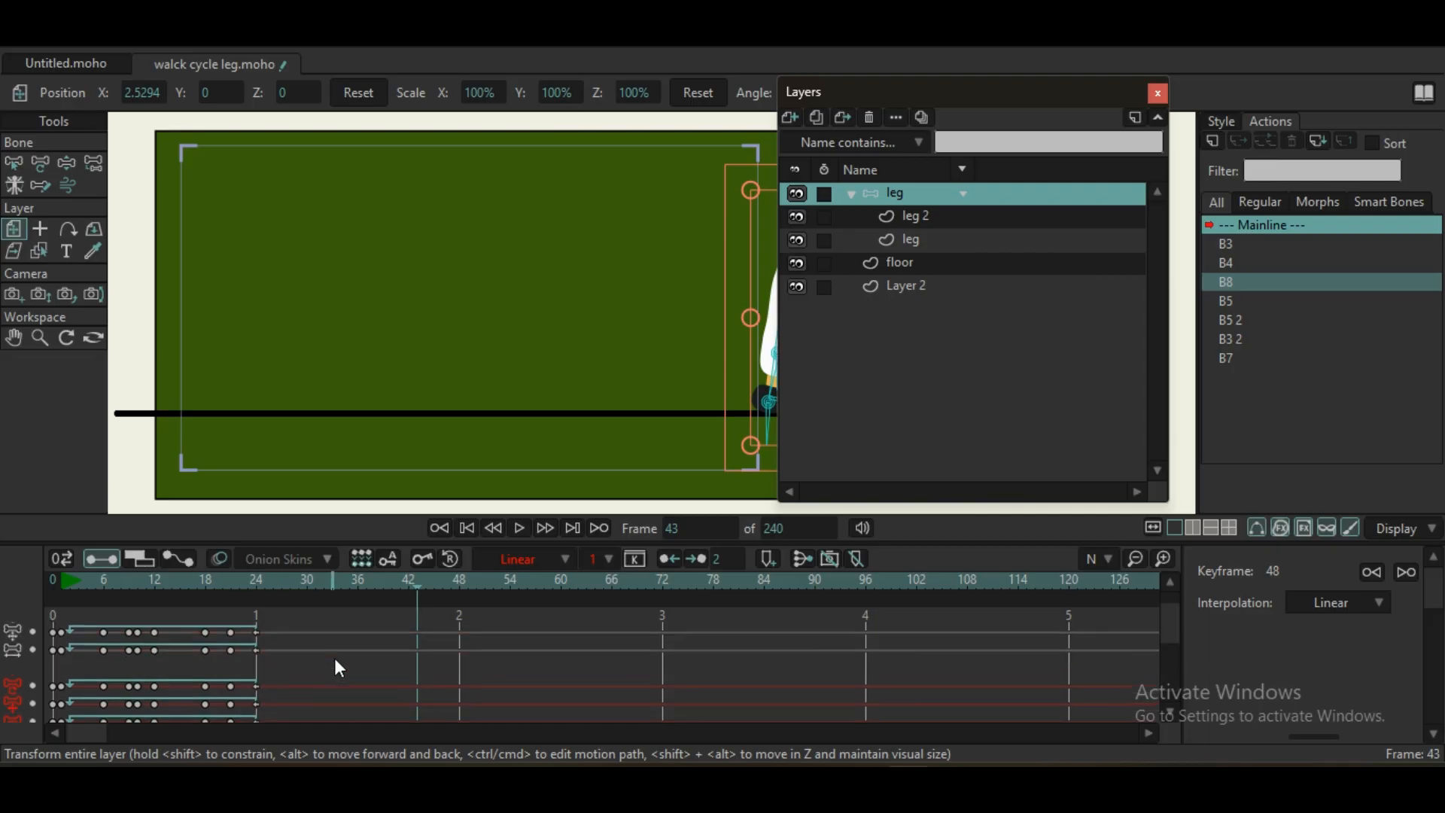
pyautogui.scroll(-3, 375, 657)
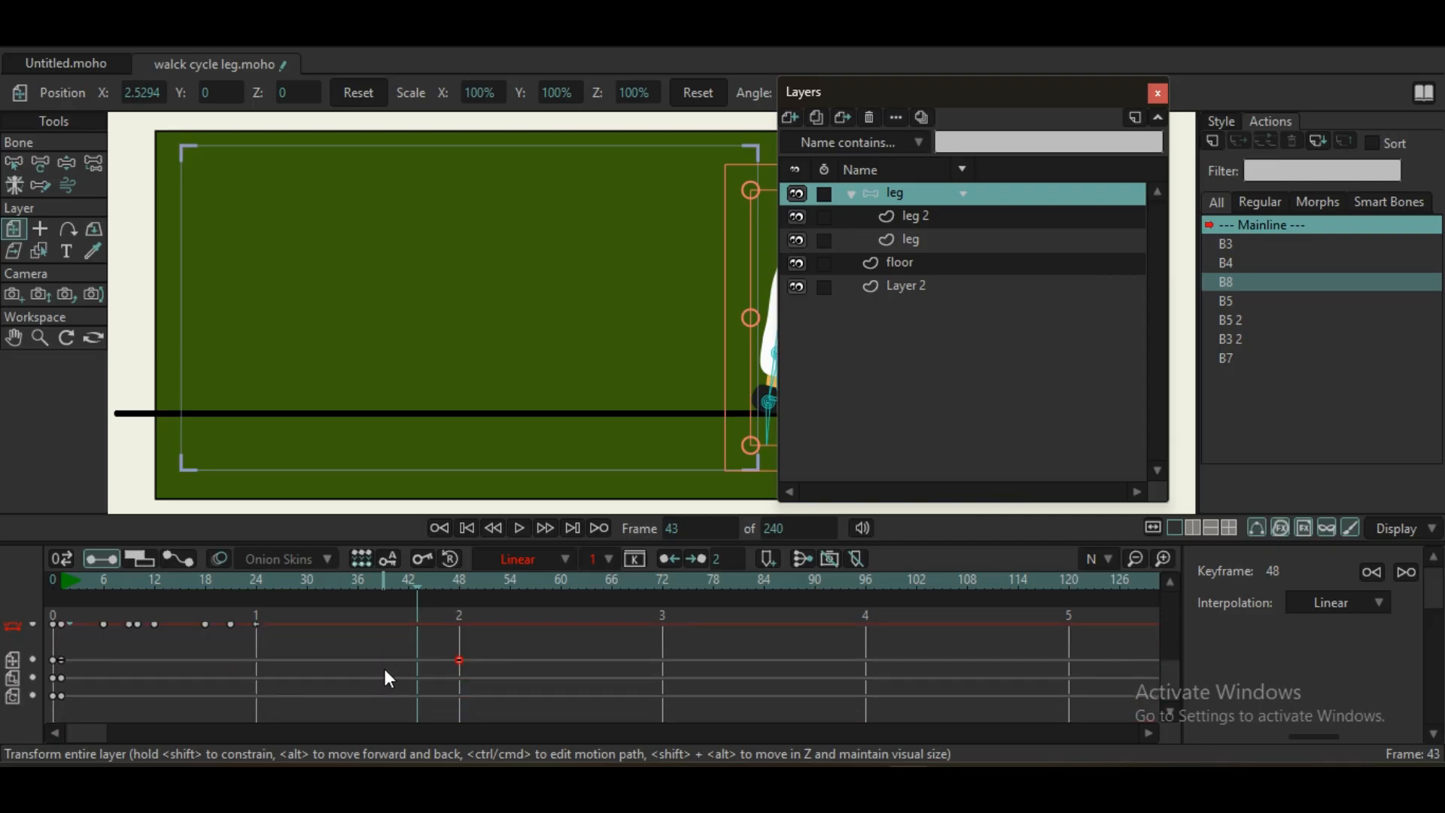
pyautogui.scroll(3, 440, 665)
pyautogui.scroll(-3, 441, 666)
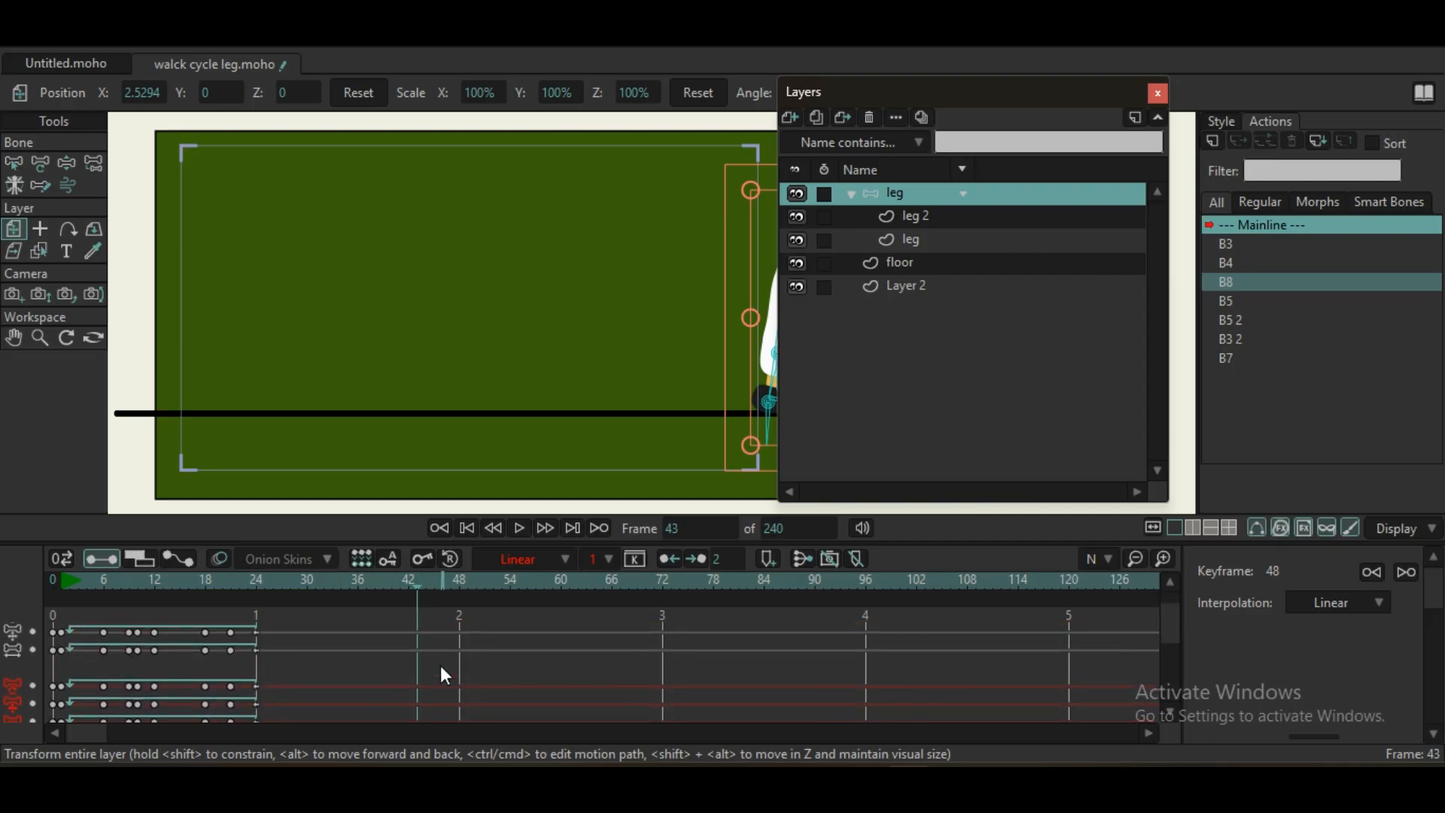
pyautogui.scroll(-3, 477, 681)
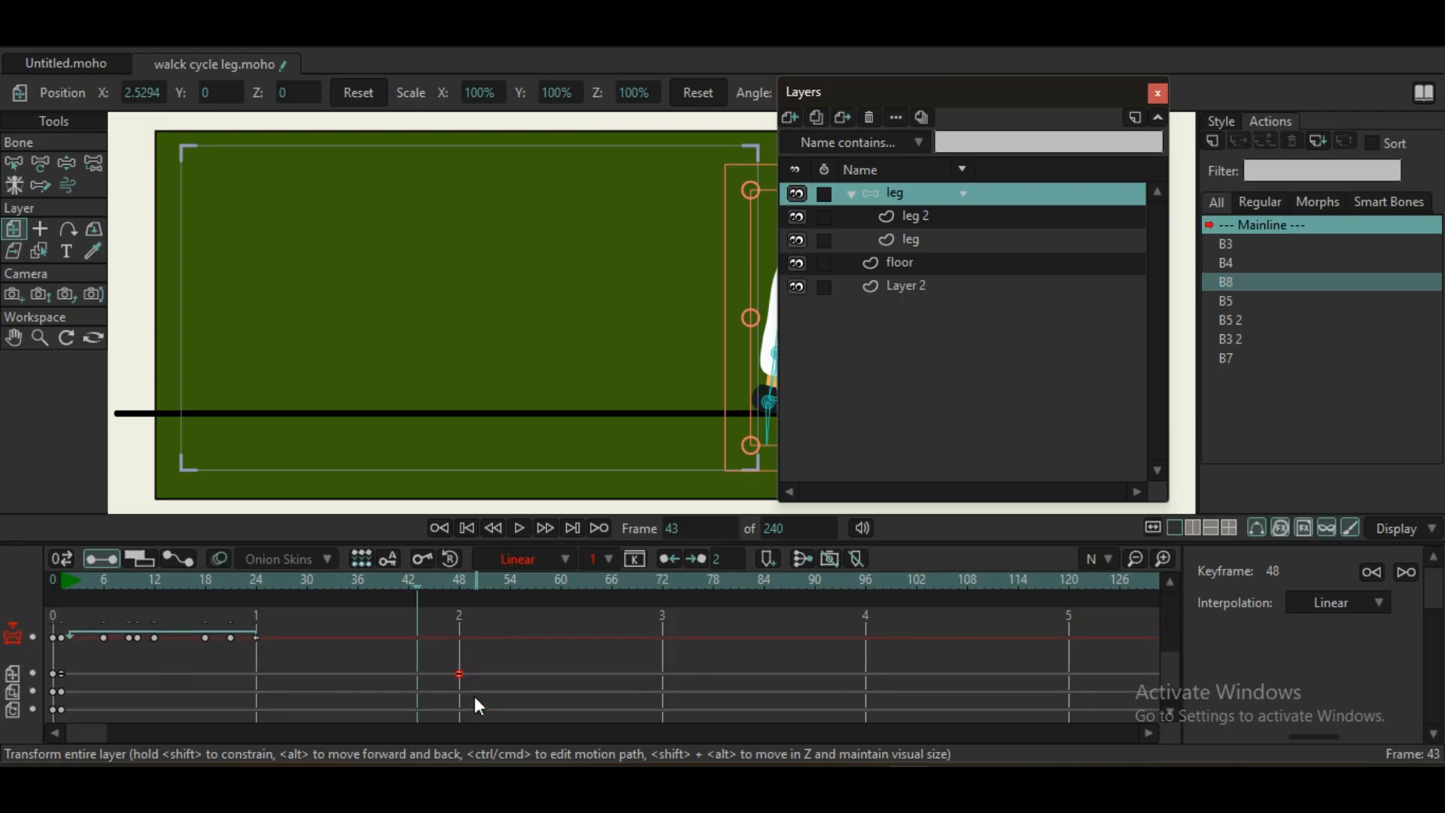
pyautogui.moveTo(474, 697); pyautogui.dragTo(448, 663)
pyautogui.press('Delete')
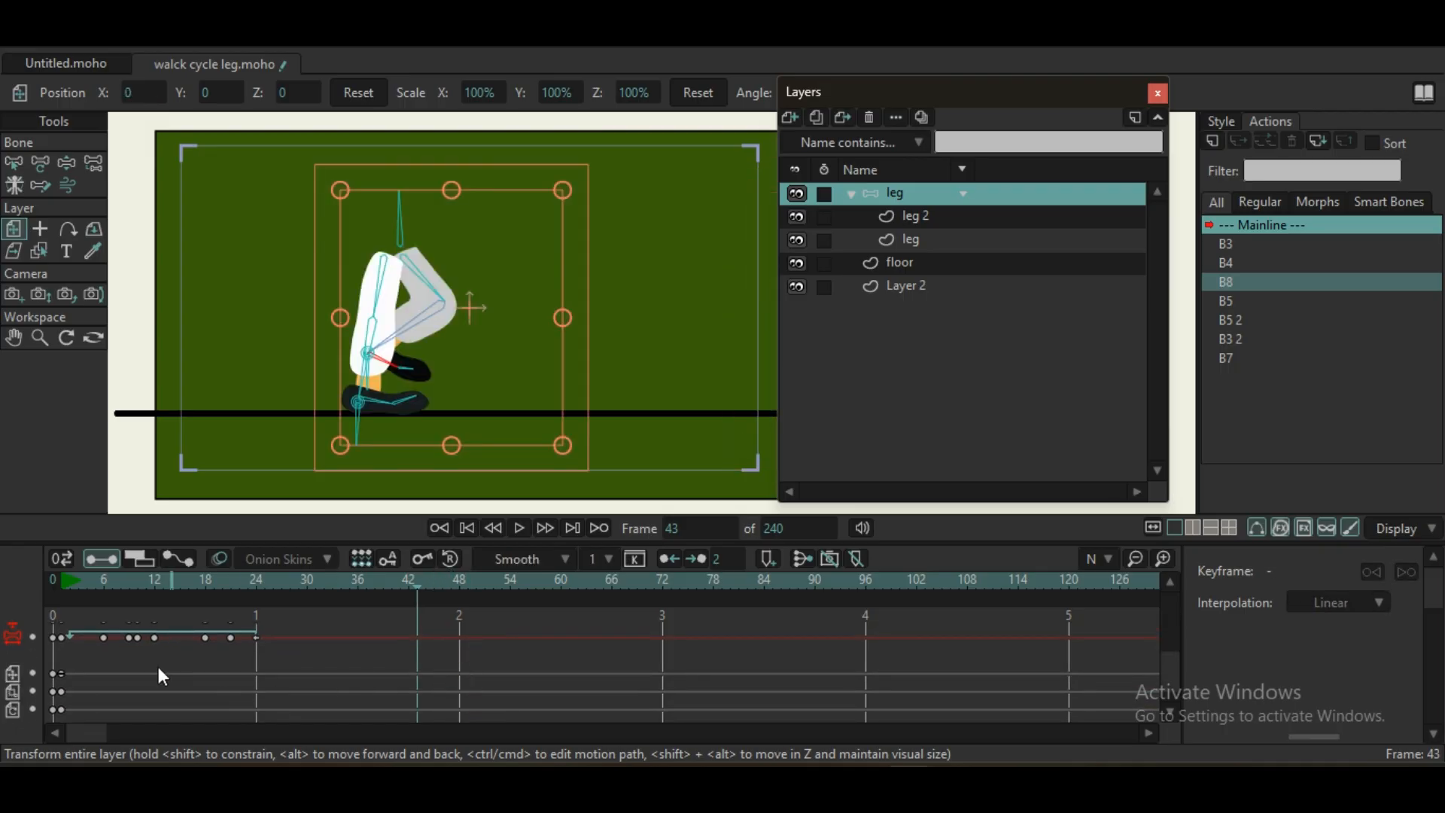
# - Collapse the leg bone layer and put it into a new group with Group With Selection at frame 0
pyautogui.click(64, 583)
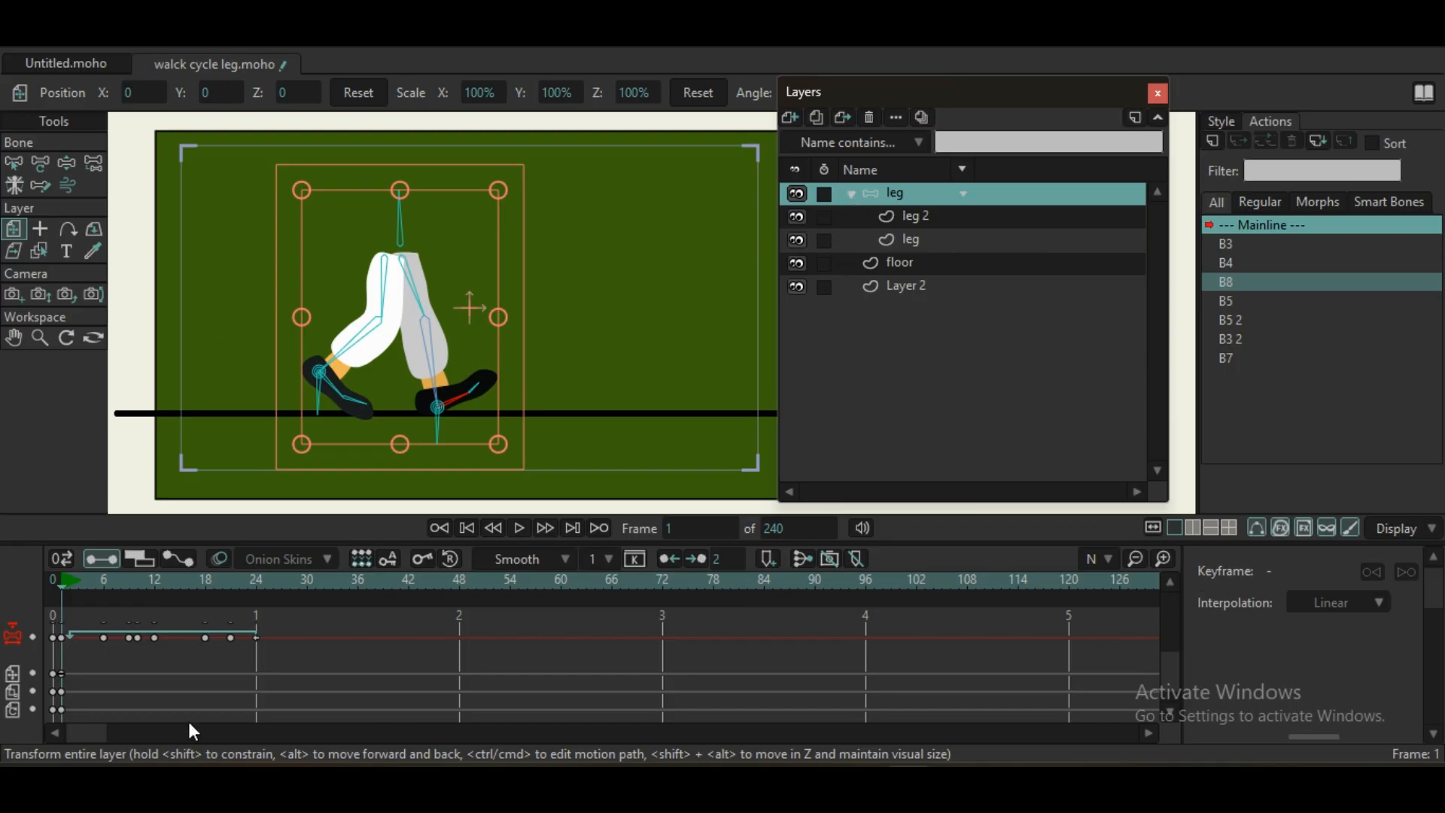
pyautogui.scroll(2, 188, 700)
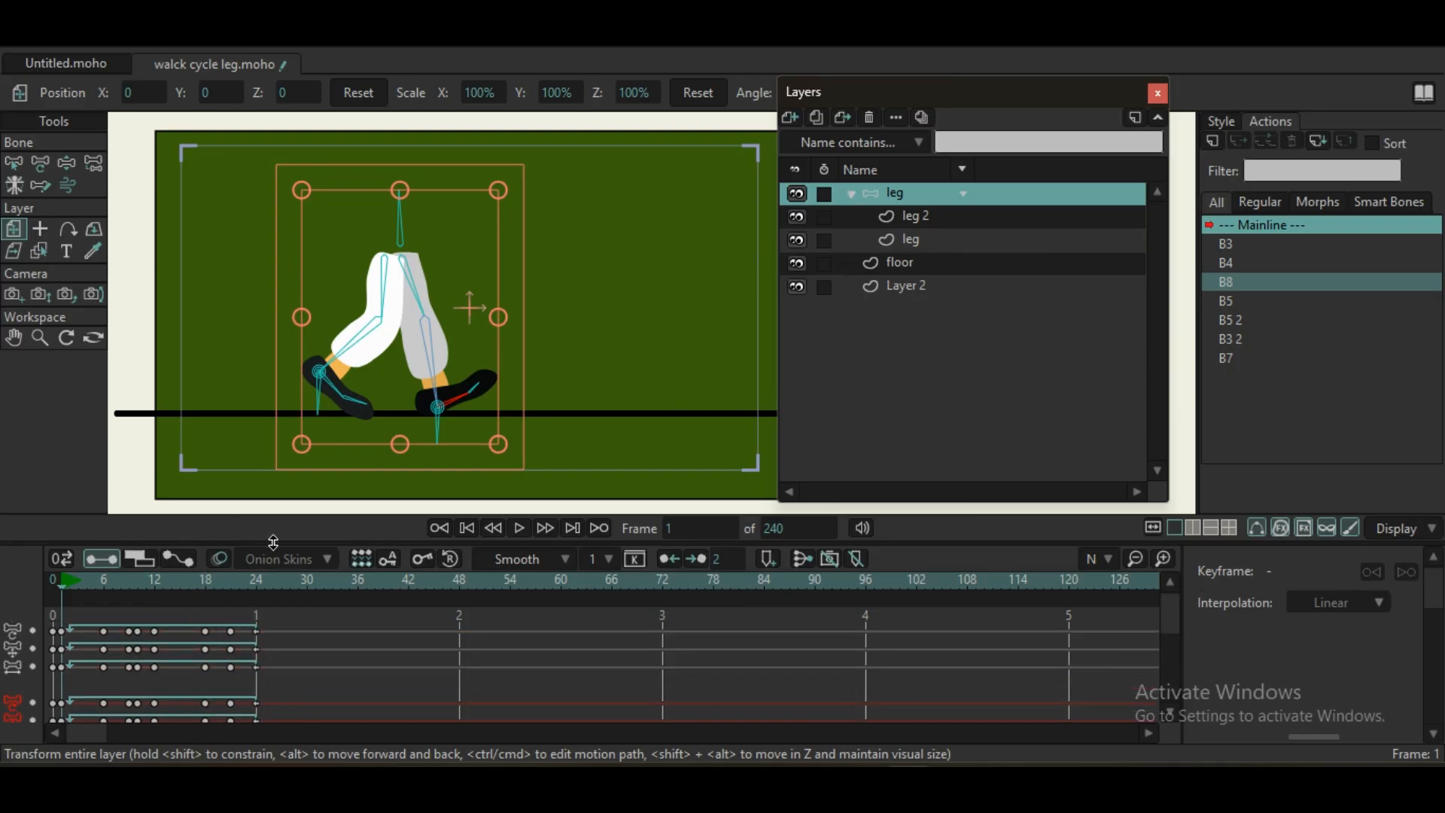
pyautogui.click(848, 194)
pyautogui.click(785, 116)
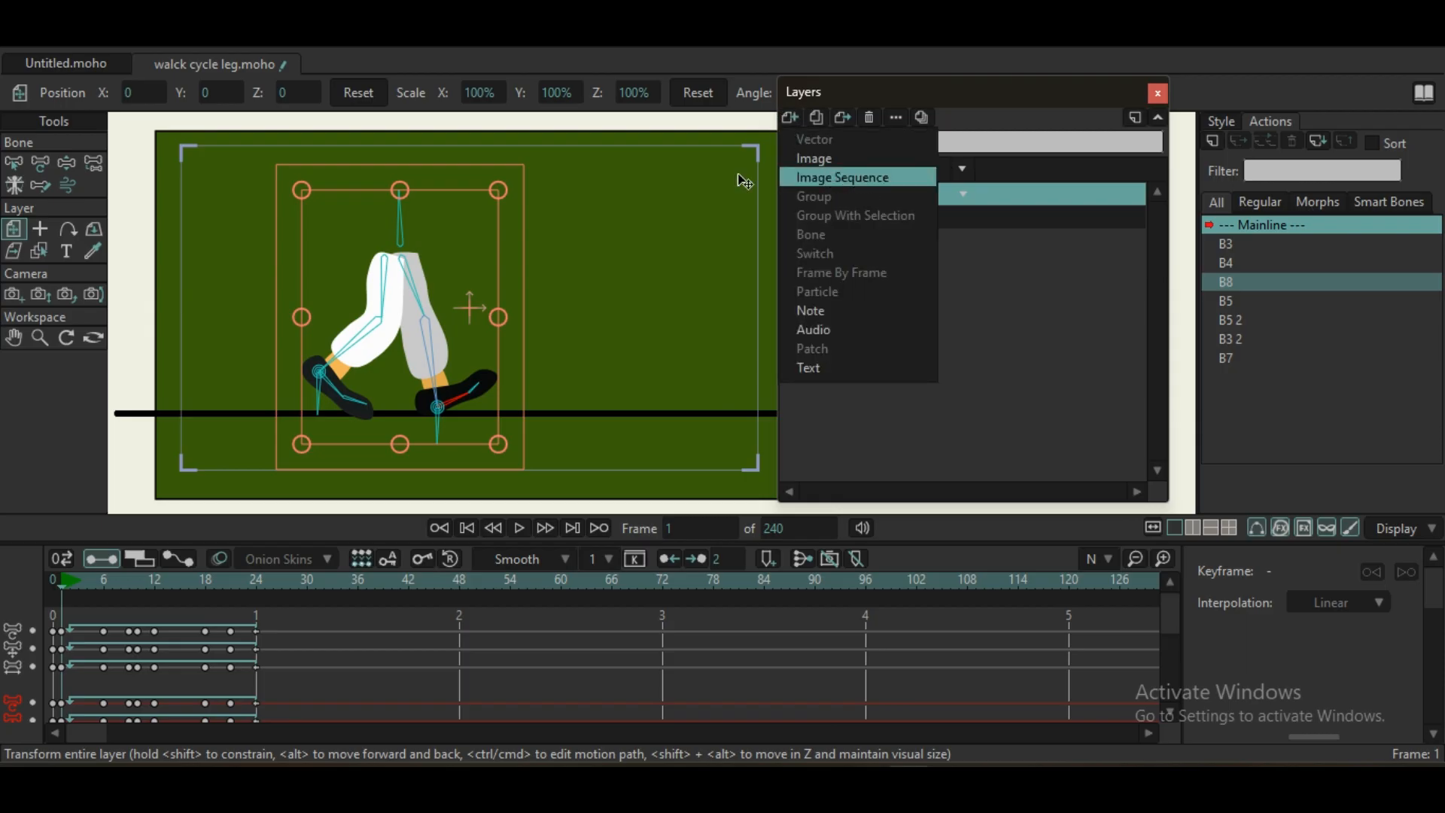
pyautogui.click(54, 583)
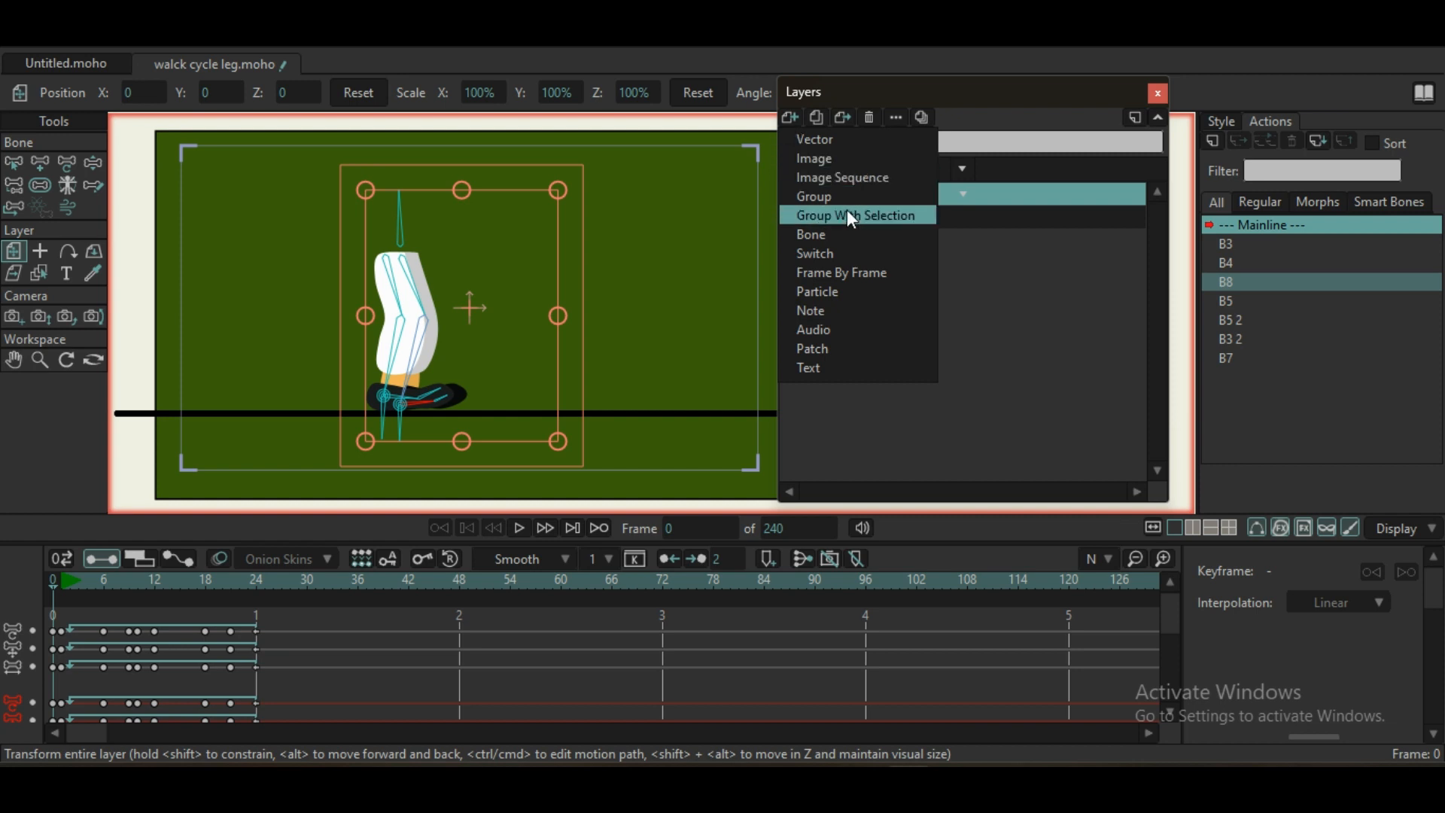
pyautogui.click(849, 214)
# - Rename the new group layer containing the leg layer to walk
pyautogui.click(884, 194)
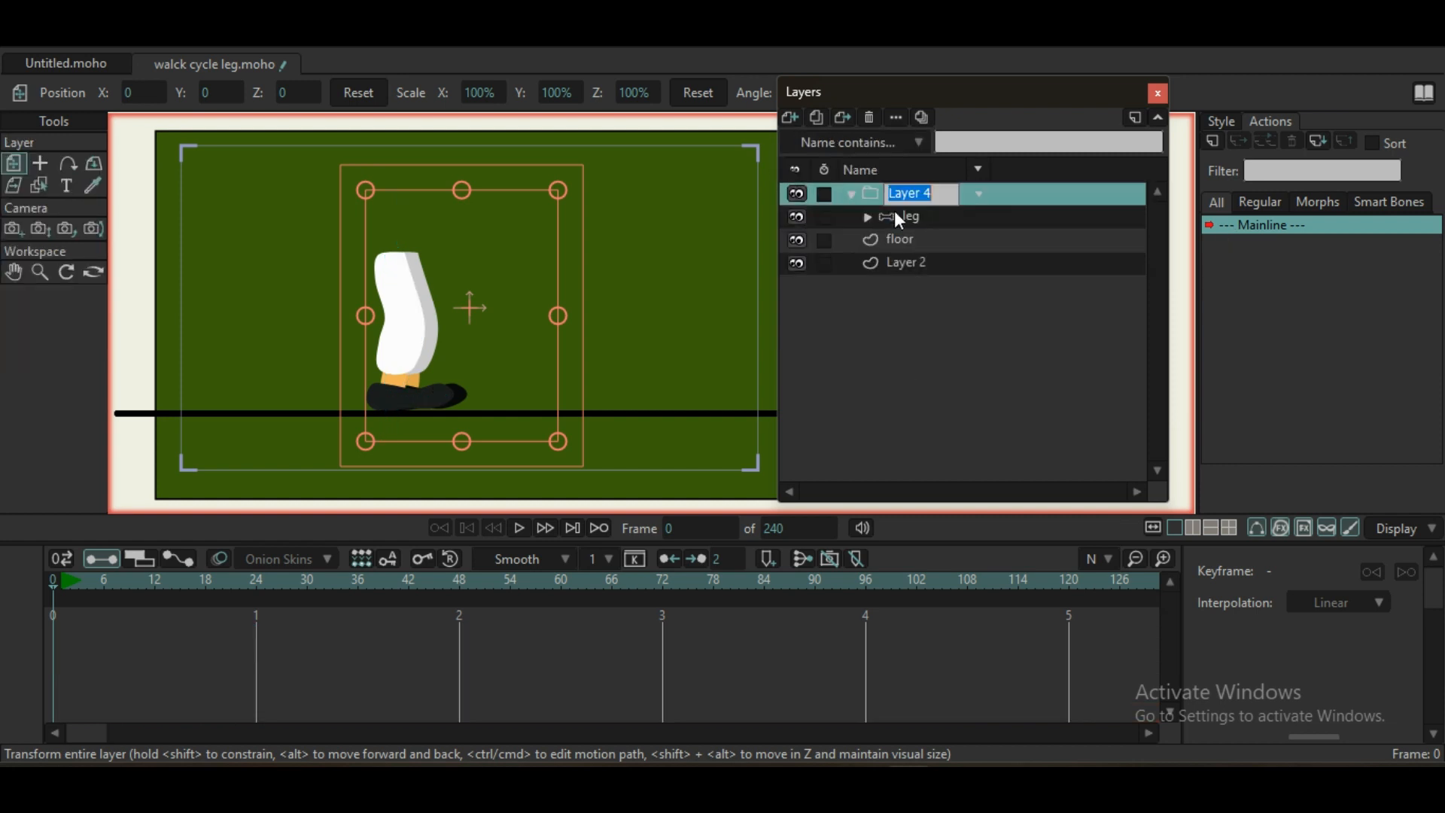
pyautogui.click(880, 220)
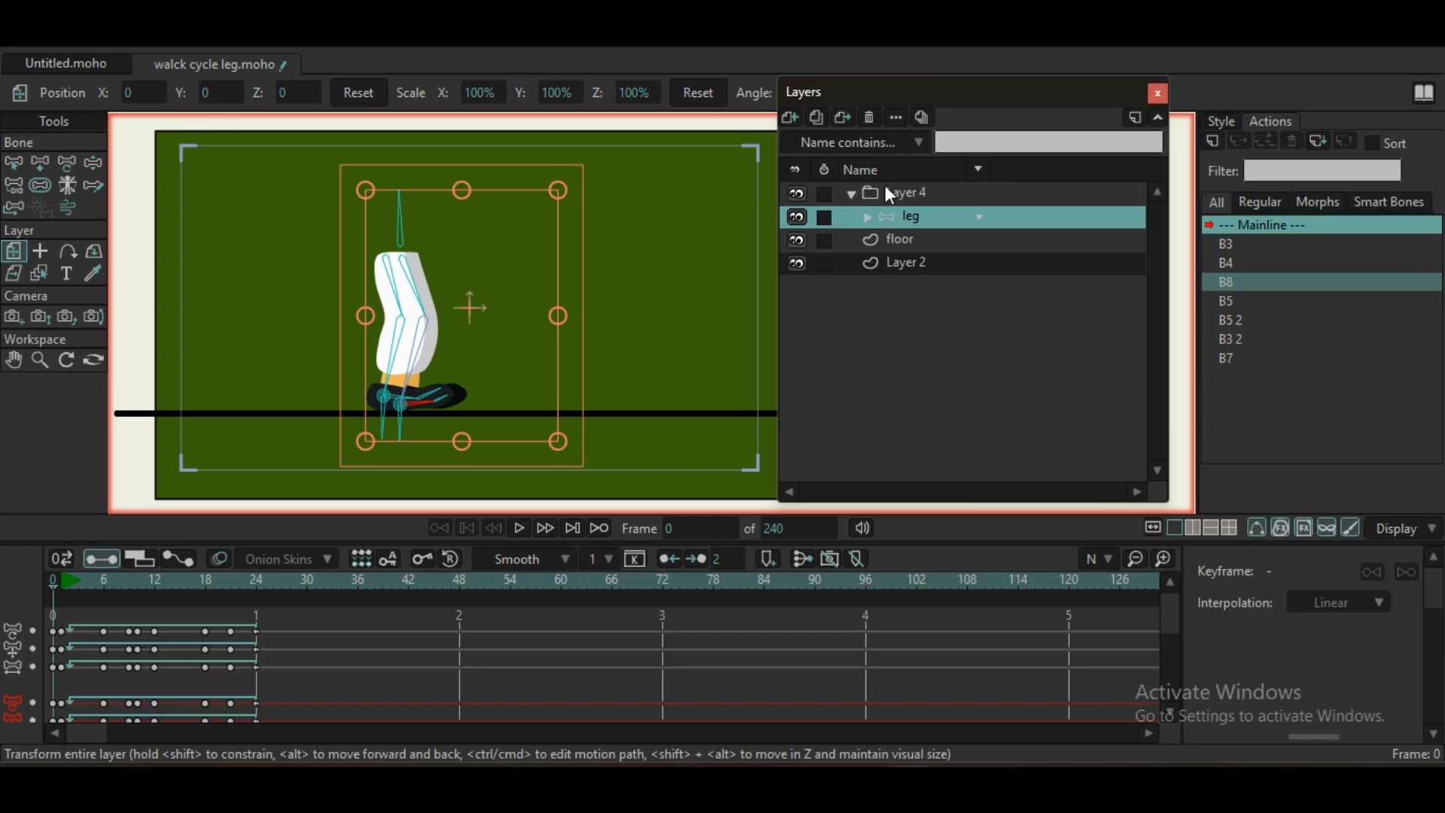
pyautogui.click(895, 196)
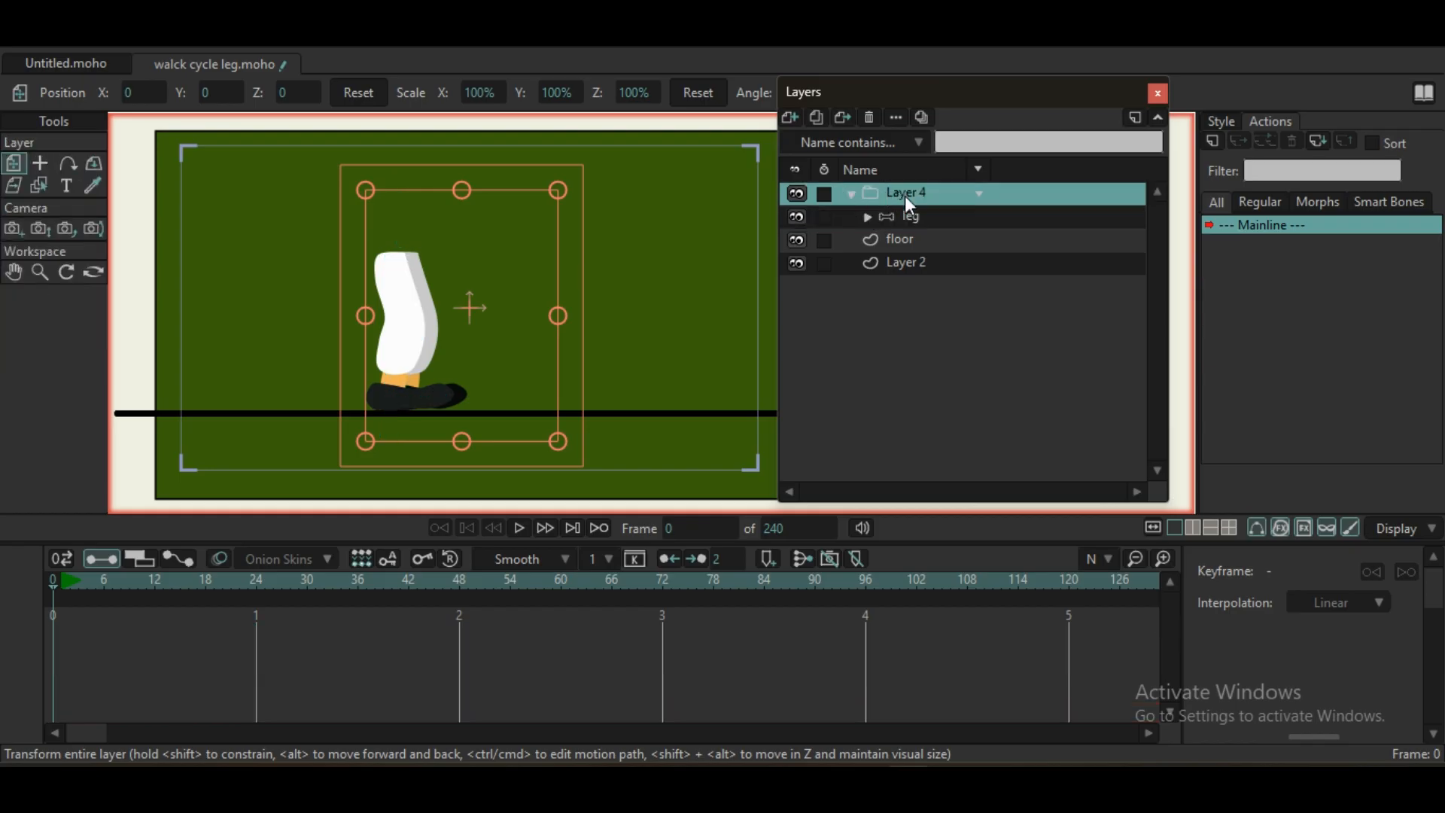
pyautogui.doubleClick(907, 195)
pyautogui.write('walk')
pyautogui.press('Return')
# - At frame 1, set the walk group's origin point between the two thighs
pyautogui.click(65, 577)
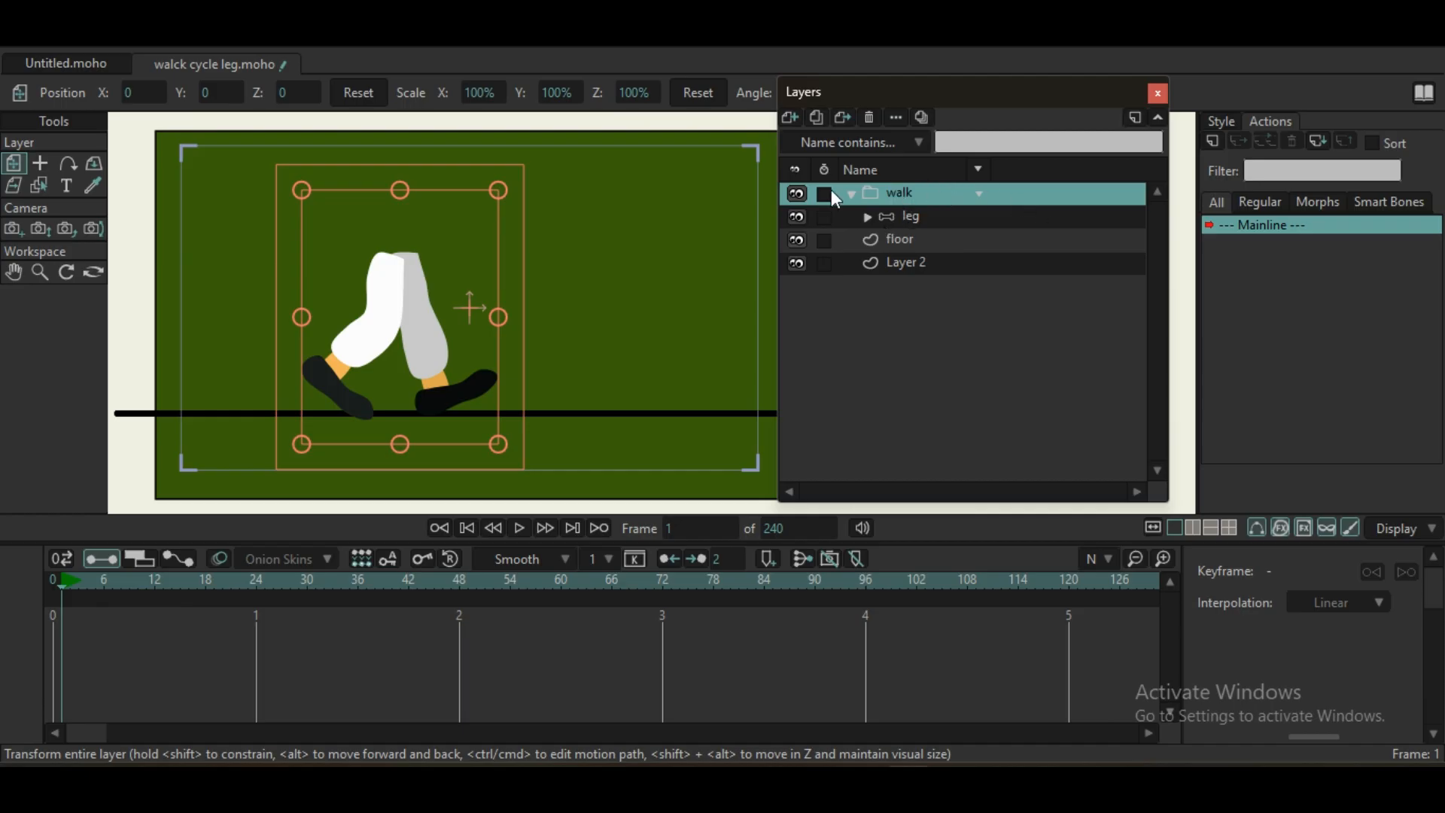
pyautogui.click(849, 193)
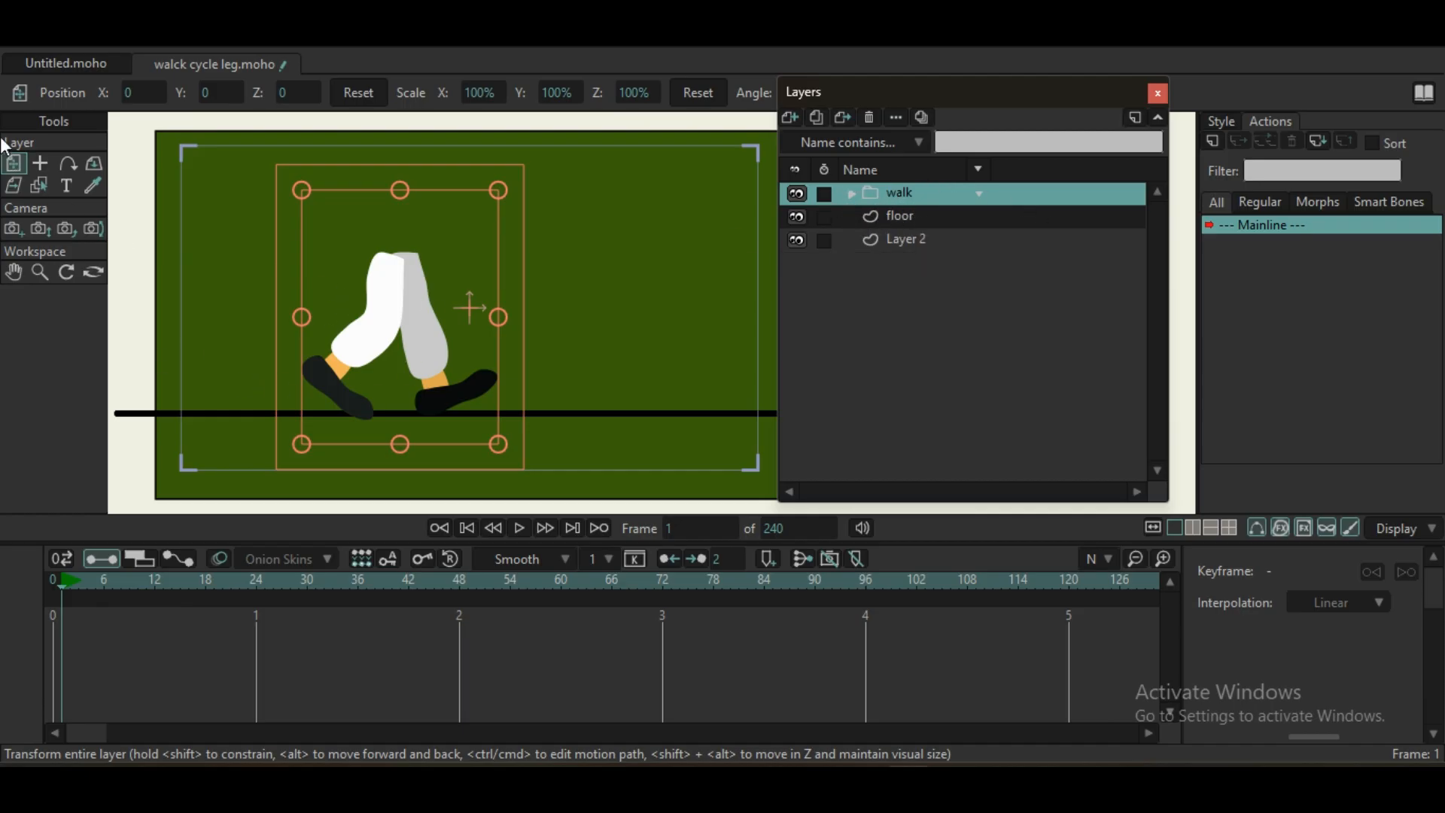
pyautogui.click(45, 165)
pyautogui.click(404, 298)
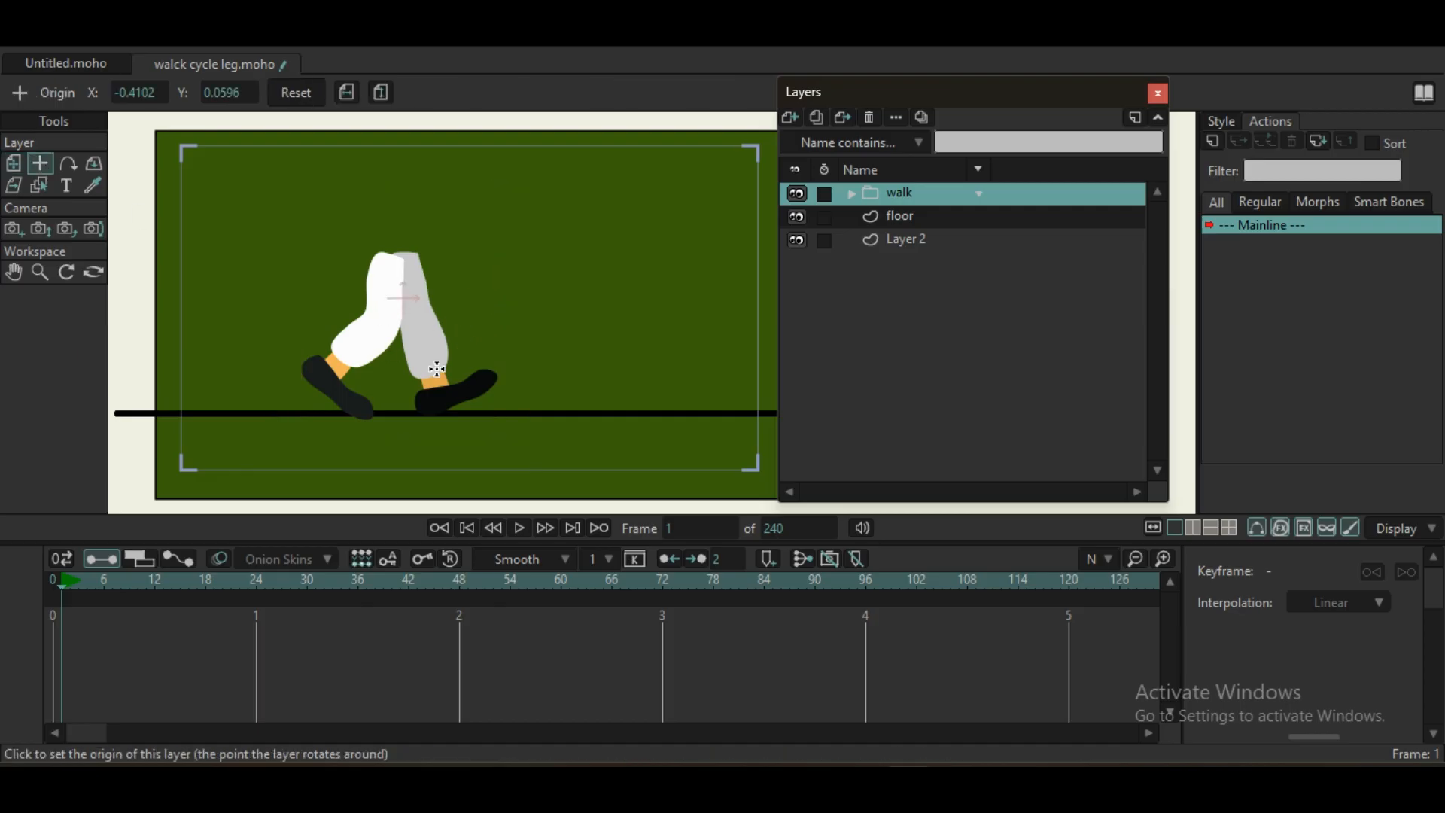
# - Key the walk group's starting position at frame 1 with Transform Layer, without shifting it
pyautogui.click(12, 163)
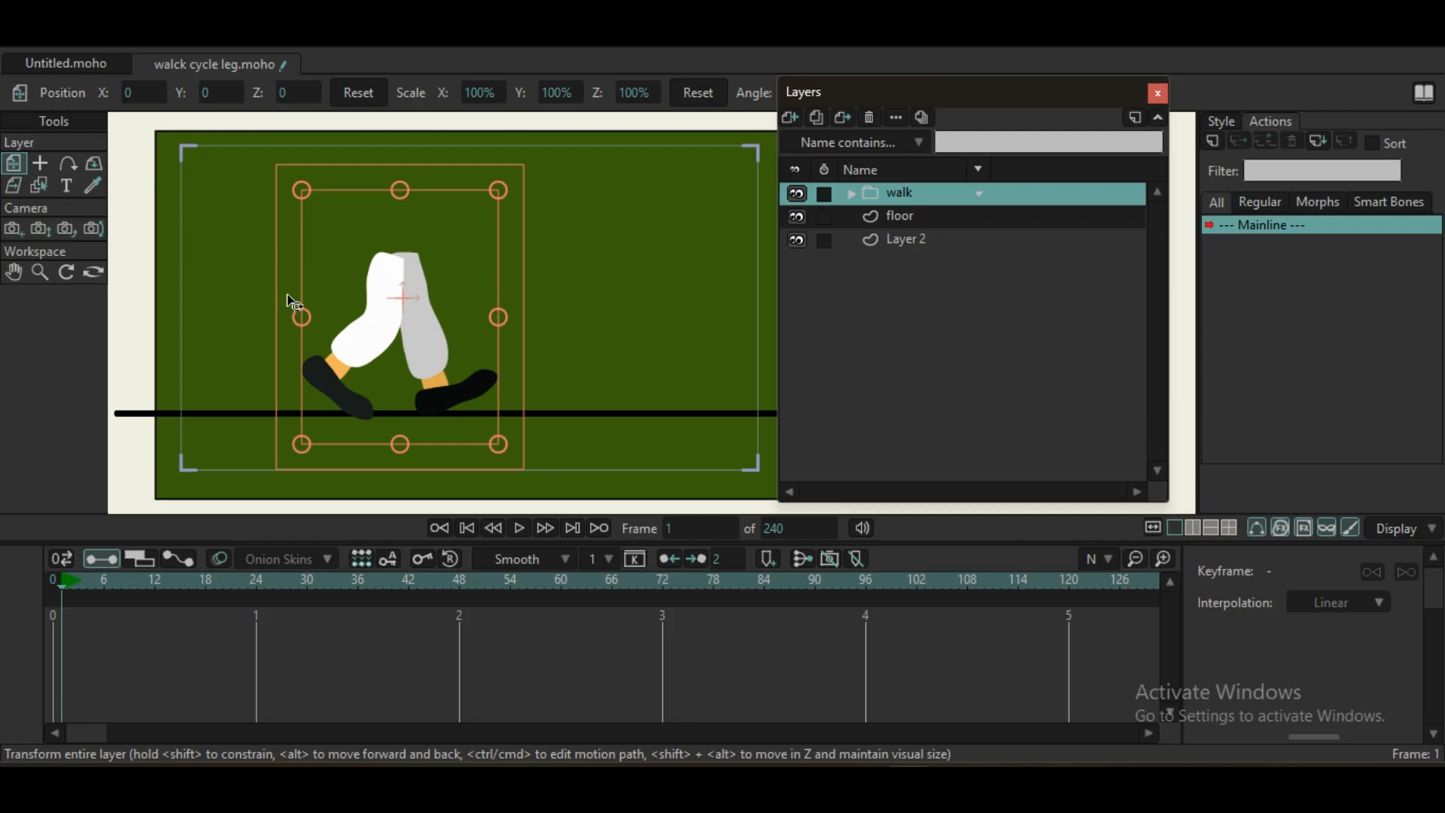
pyautogui.click(400, 327)
pyautogui.moveTo(400, 327); pyautogui.dragTo(400, 327)
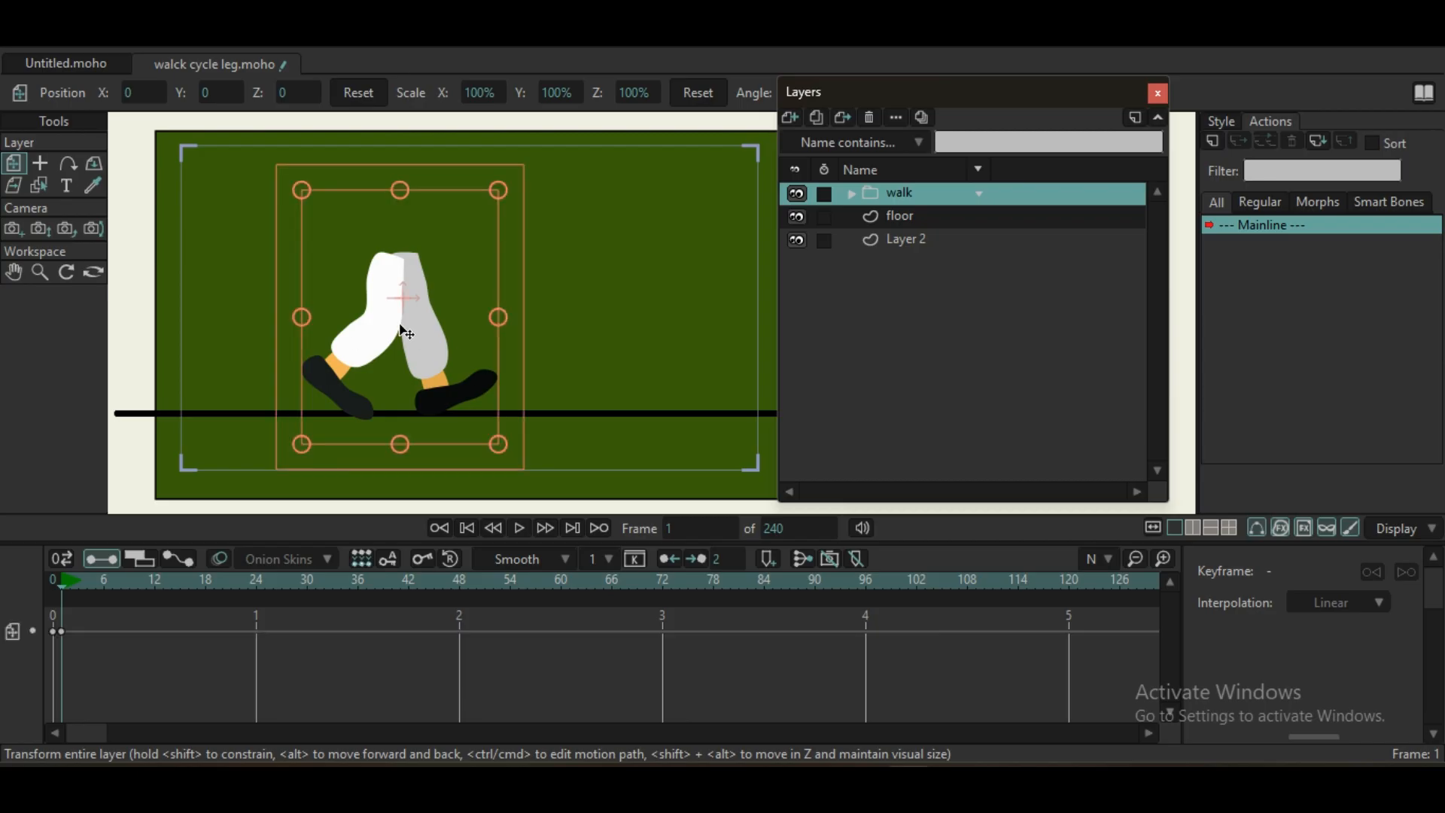
# - Enable onion skins and, with the walk group selected at frame 12, show frame 1 as the reference outline
pyautogui.click(226, 558)
pyautogui.click(851, 193)
pyautogui.click(883, 217)
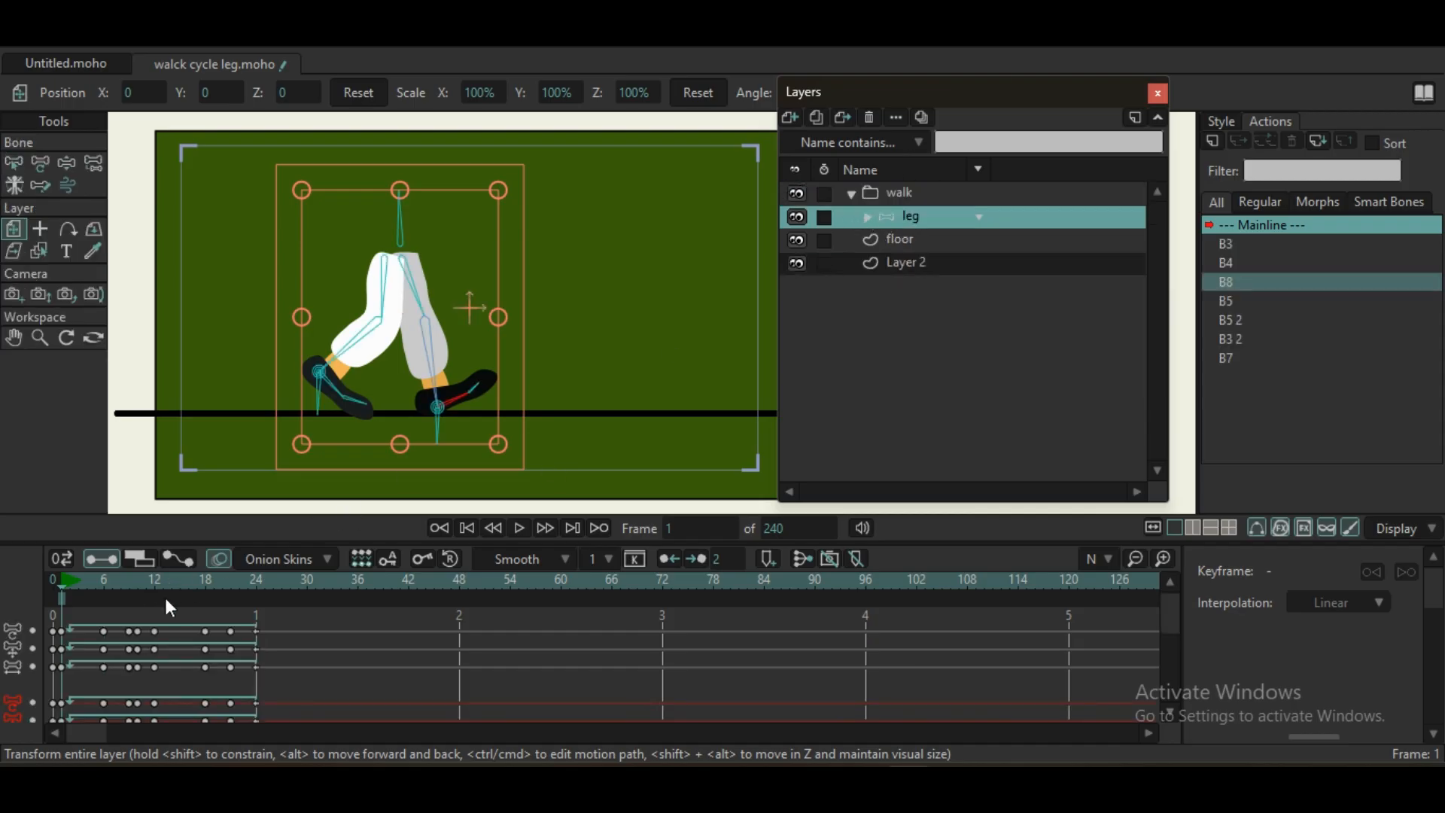
pyautogui.click(156, 583)
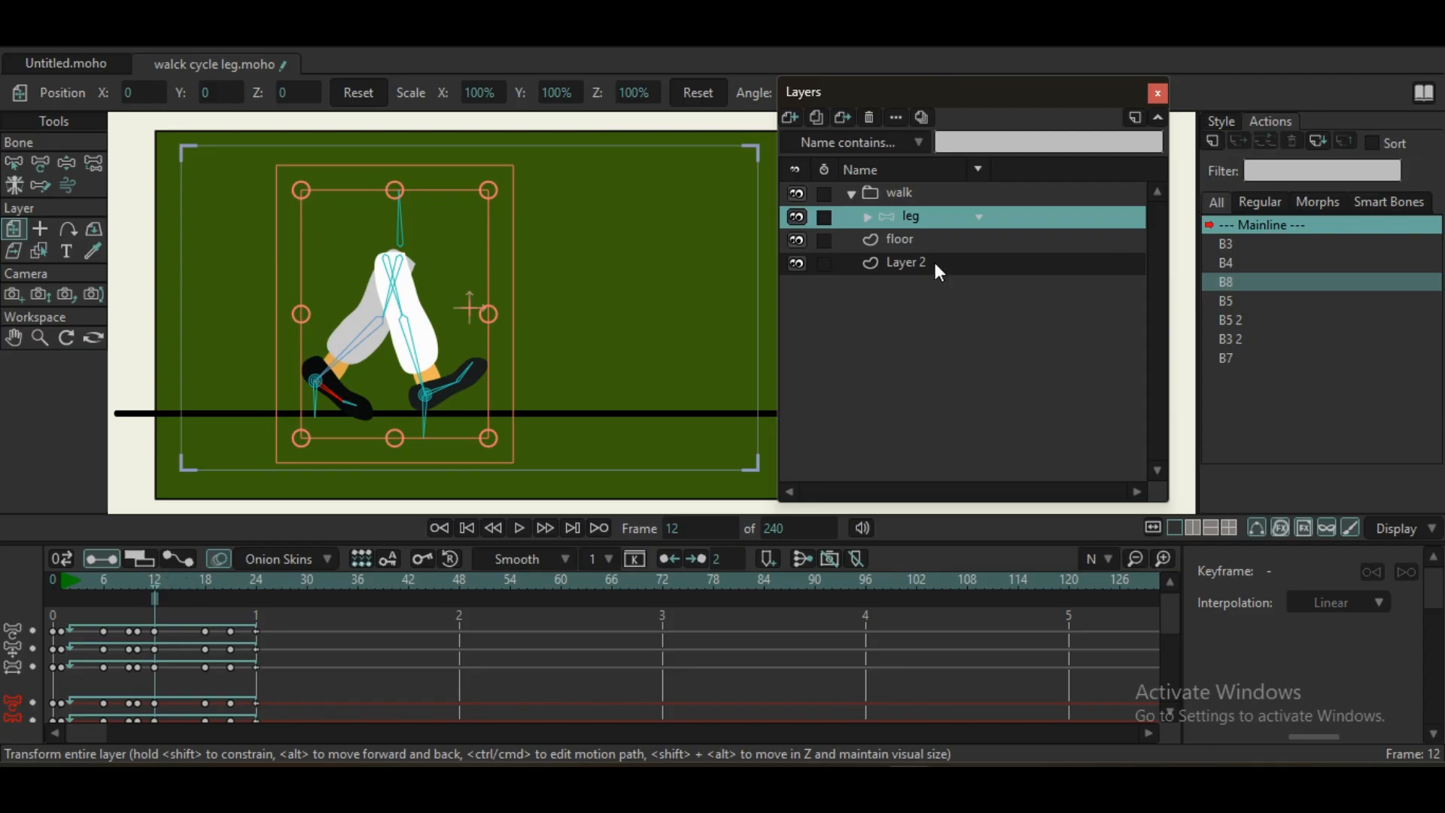
pyautogui.click(879, 192)
pyautogui.click(61, 598)
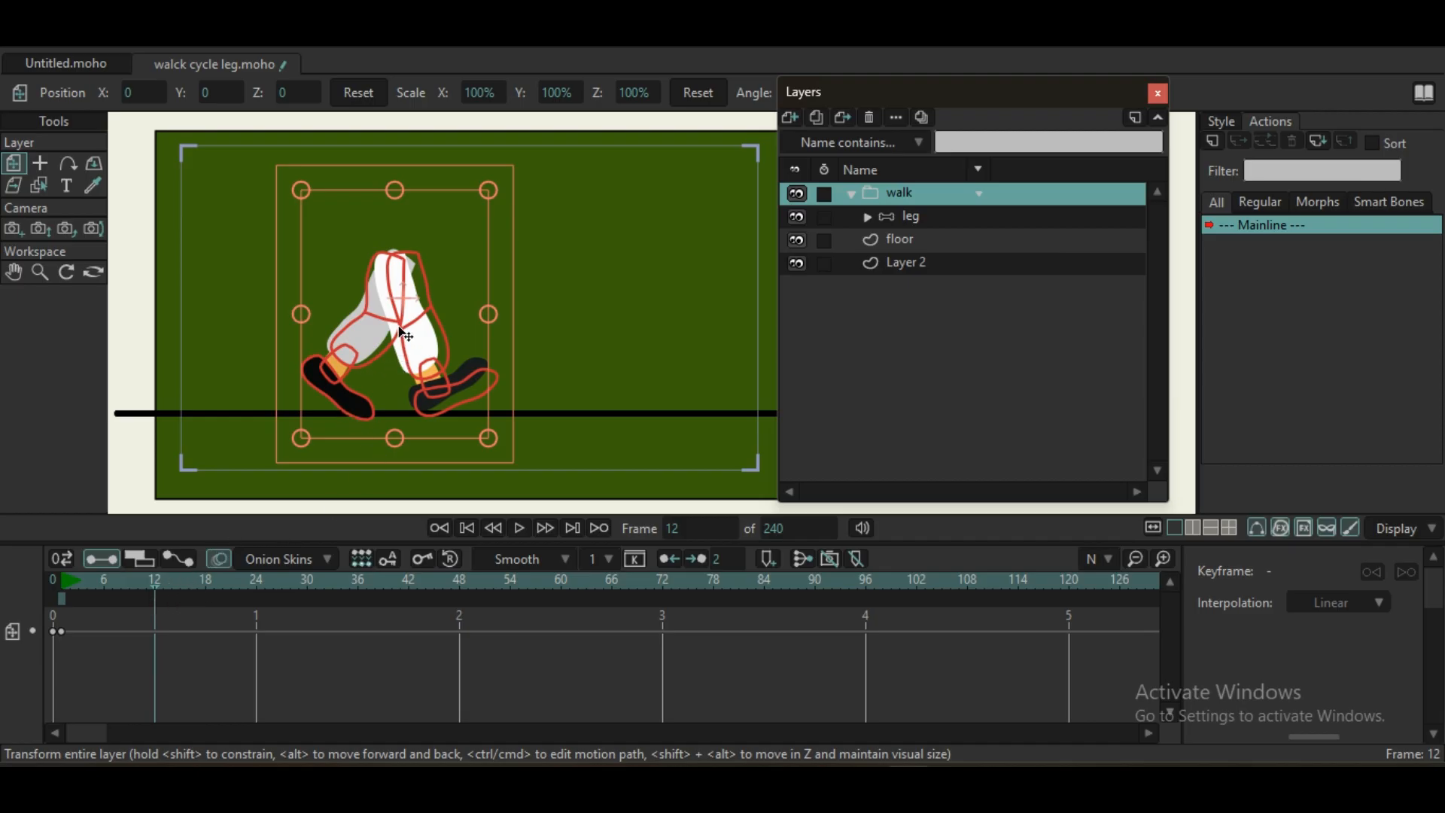
# - At frame 12, move the walk group forward to X 0.7109, matching its rear foot to the front foot's onion-skin outline
pyautogui.moveTo(406, 335); pyautogui.dragTo(488, 326)
pyautogui.scroll(6, 486, 380)
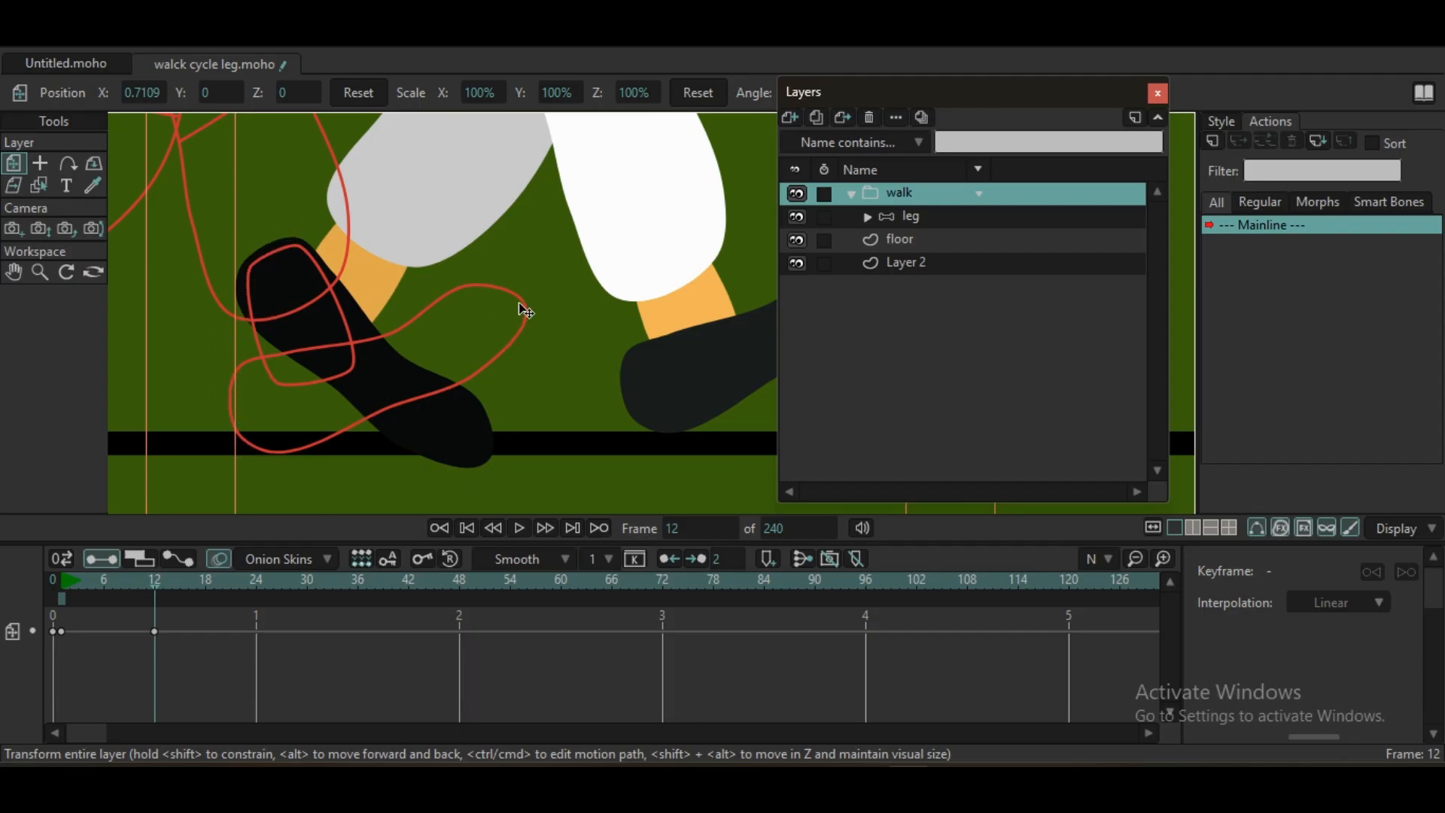
pyautogui.scroll(-5, 460, 304)
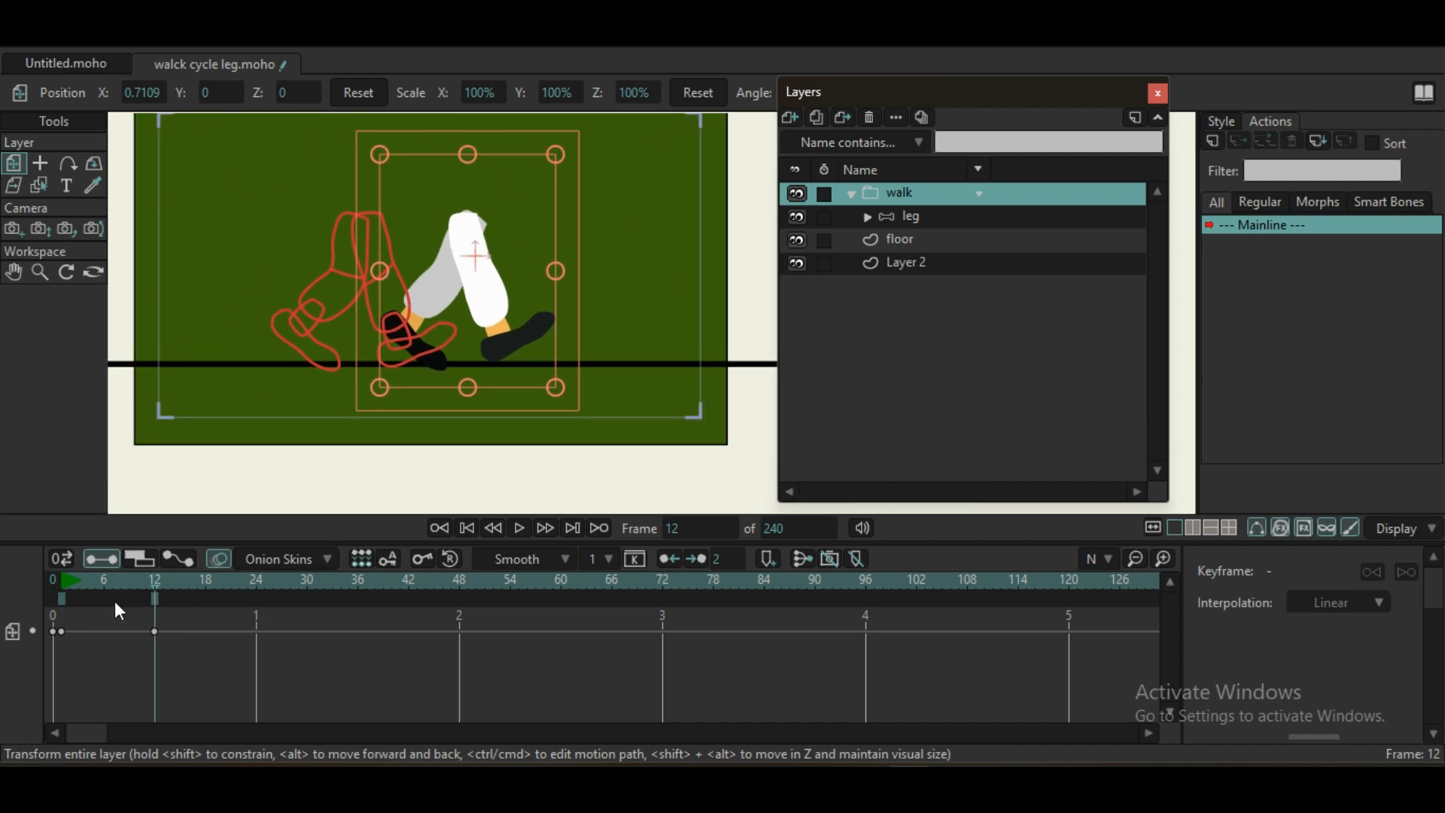
# - At frame 24, with only frame 12 as onion-skin reference, move the walk group to X 1.3774, matching its rear foot to the front-foot outline
pyautogui.click(65, 598)
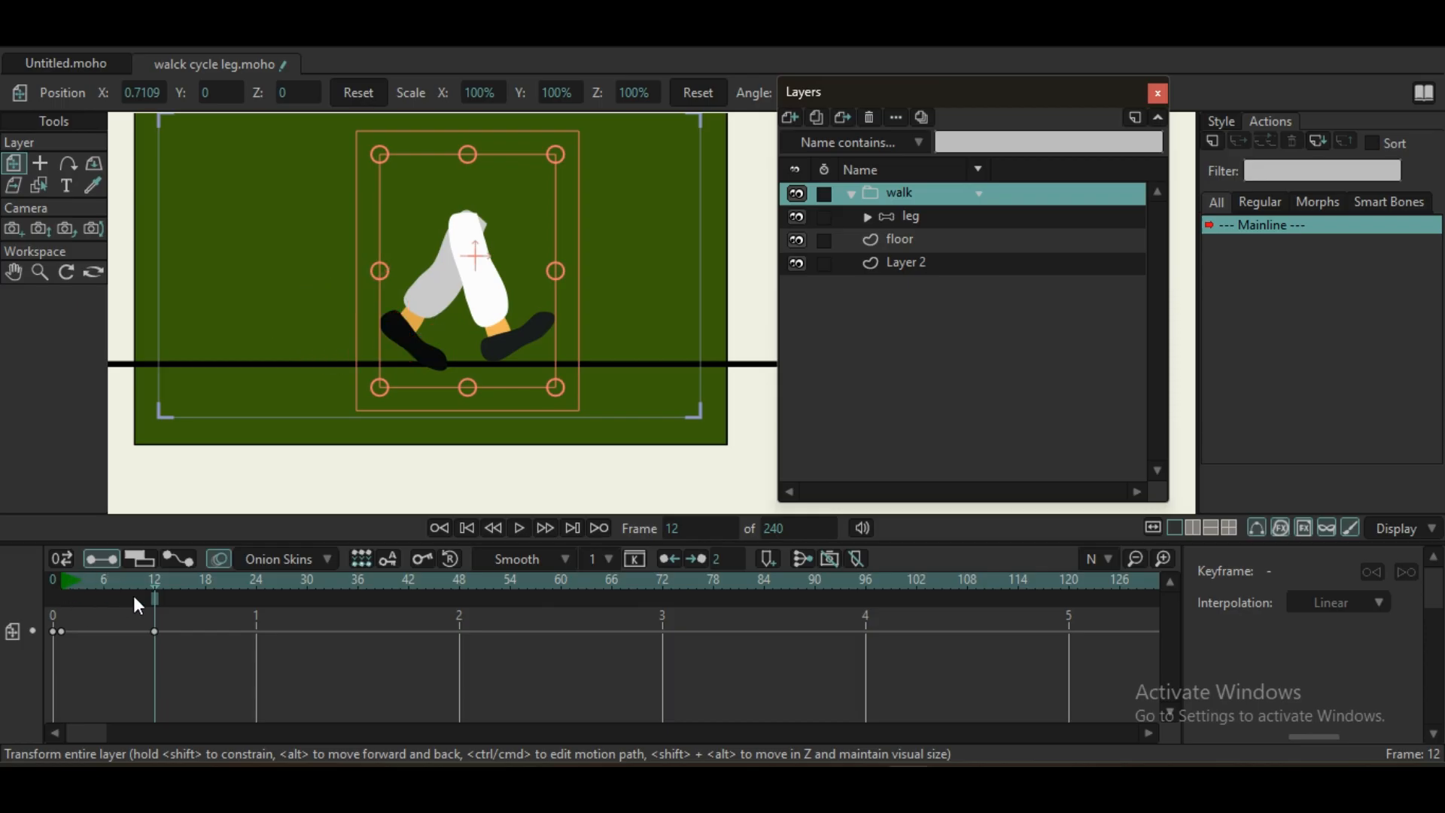
pyautogui.click(256, 587)
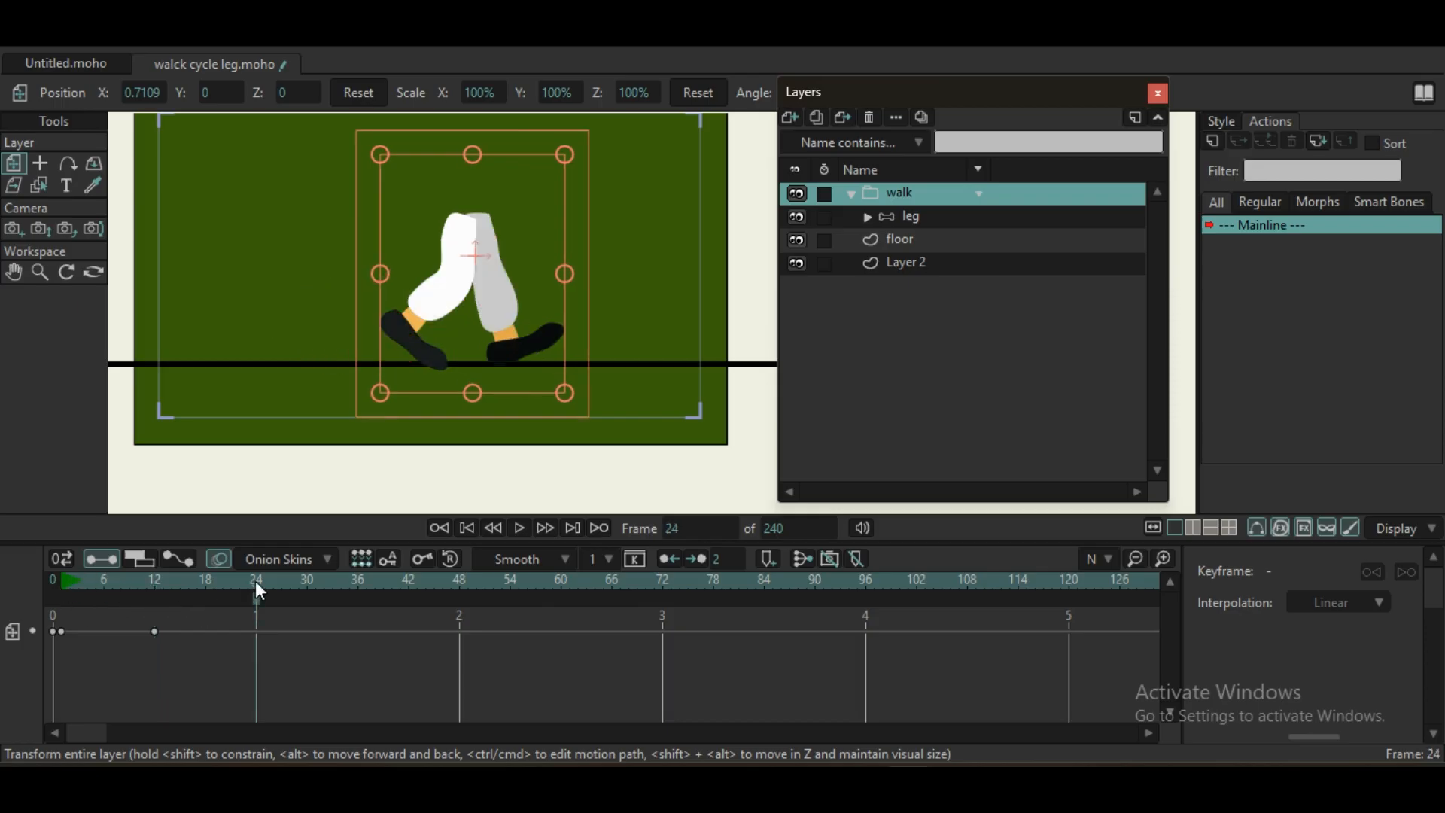
pyautogui.click(154, 599)
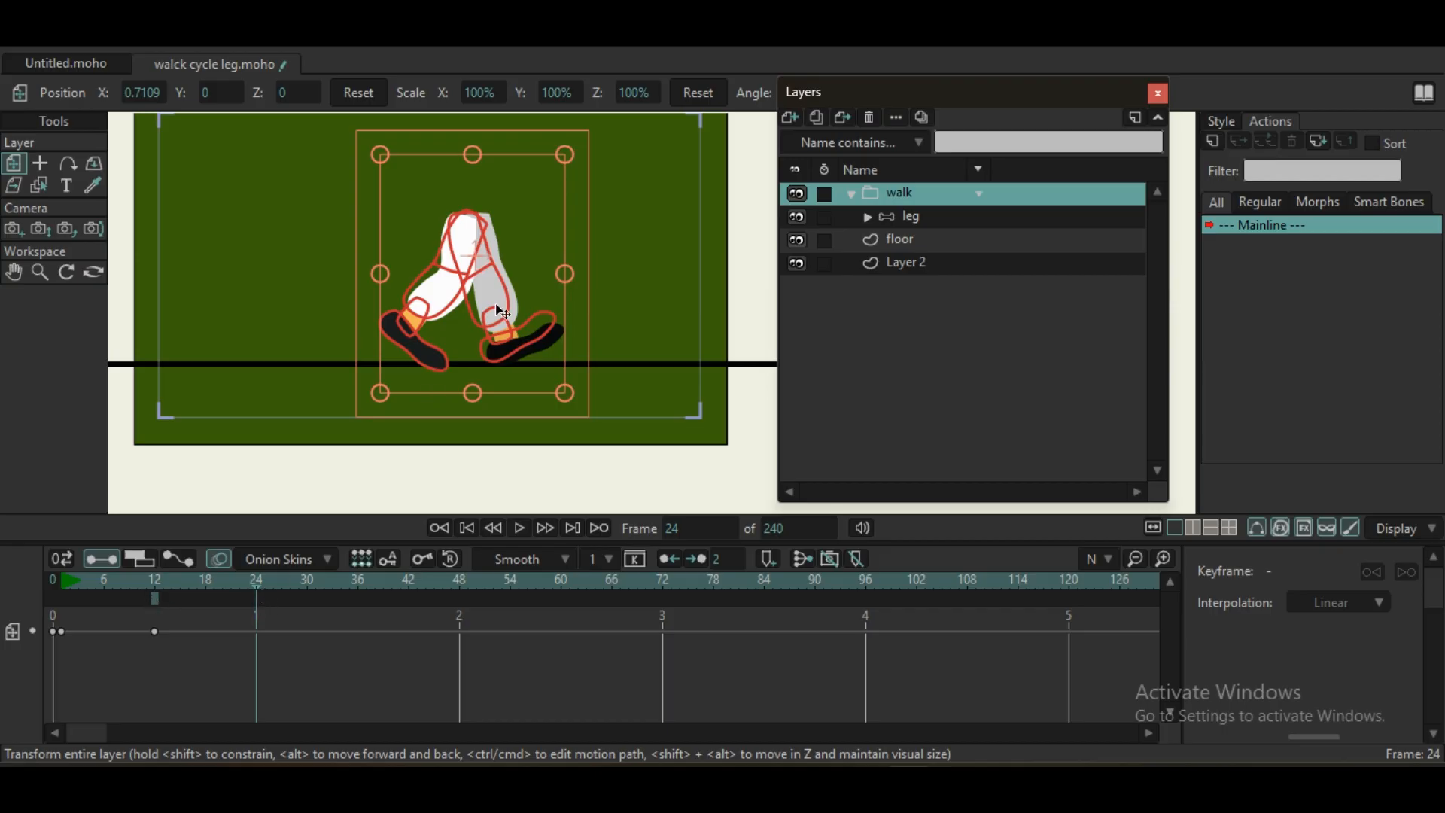
pyautogui.moveTo(460, 289); pyautogui.dragTo(561, 294)
pyautogui.scroll(5, 527, 301)
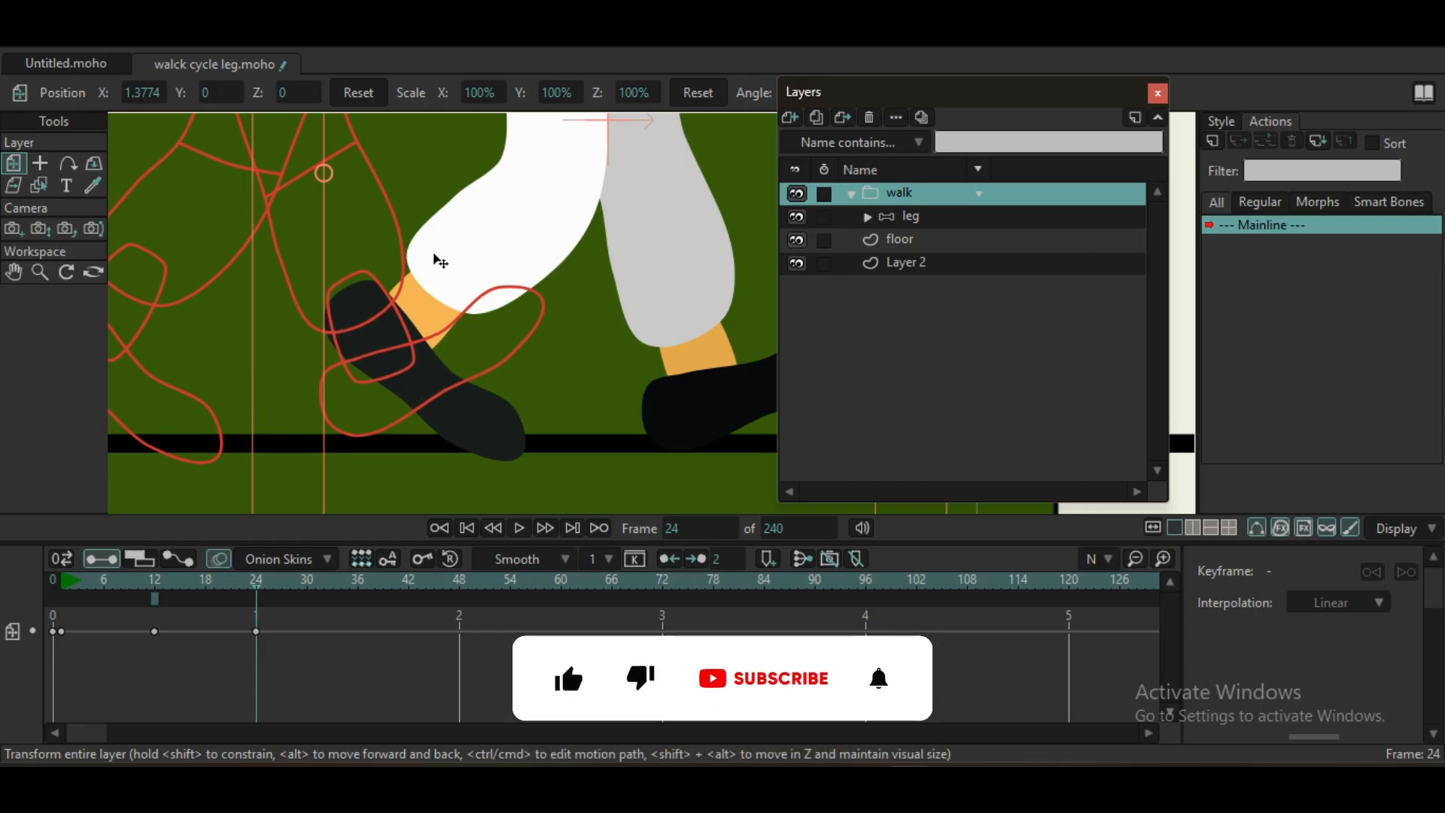
pyautogui.scroll(-3, 400, 268)
pyautogui.moveTo(456, 282); pyautogui.dragTo(478, 314)
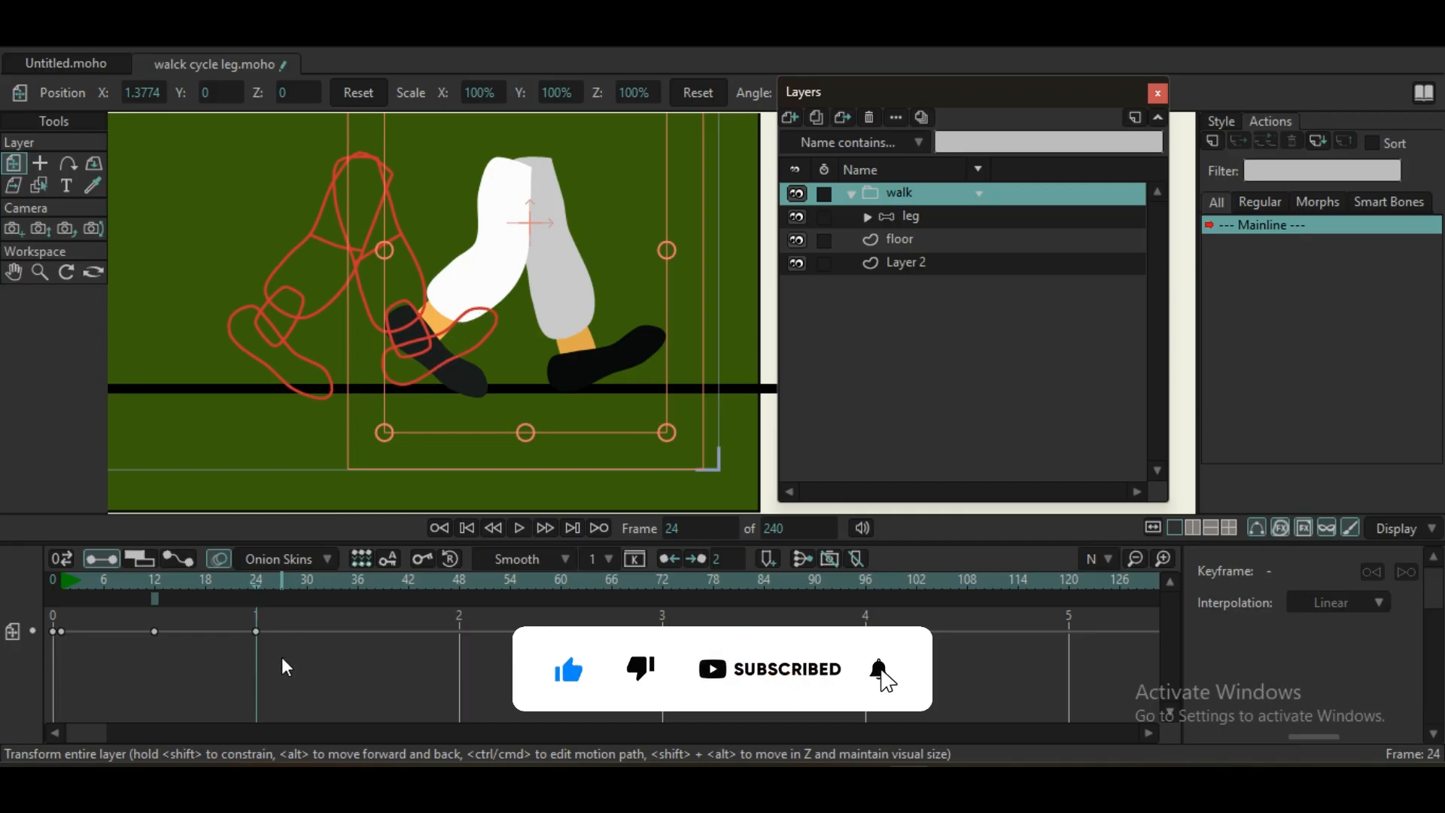
# - Remove the frame 12 onion skin and scrub between frames 1 and 24 to review the walk group's forward motion
pyautogui.click(159, 600)
pyautogui.scroll(-3, 444, 305)
pyautogui.moveTo(444, 305); pyautogui.dragTo(480, 349)
pyautogui.click(64, 578)
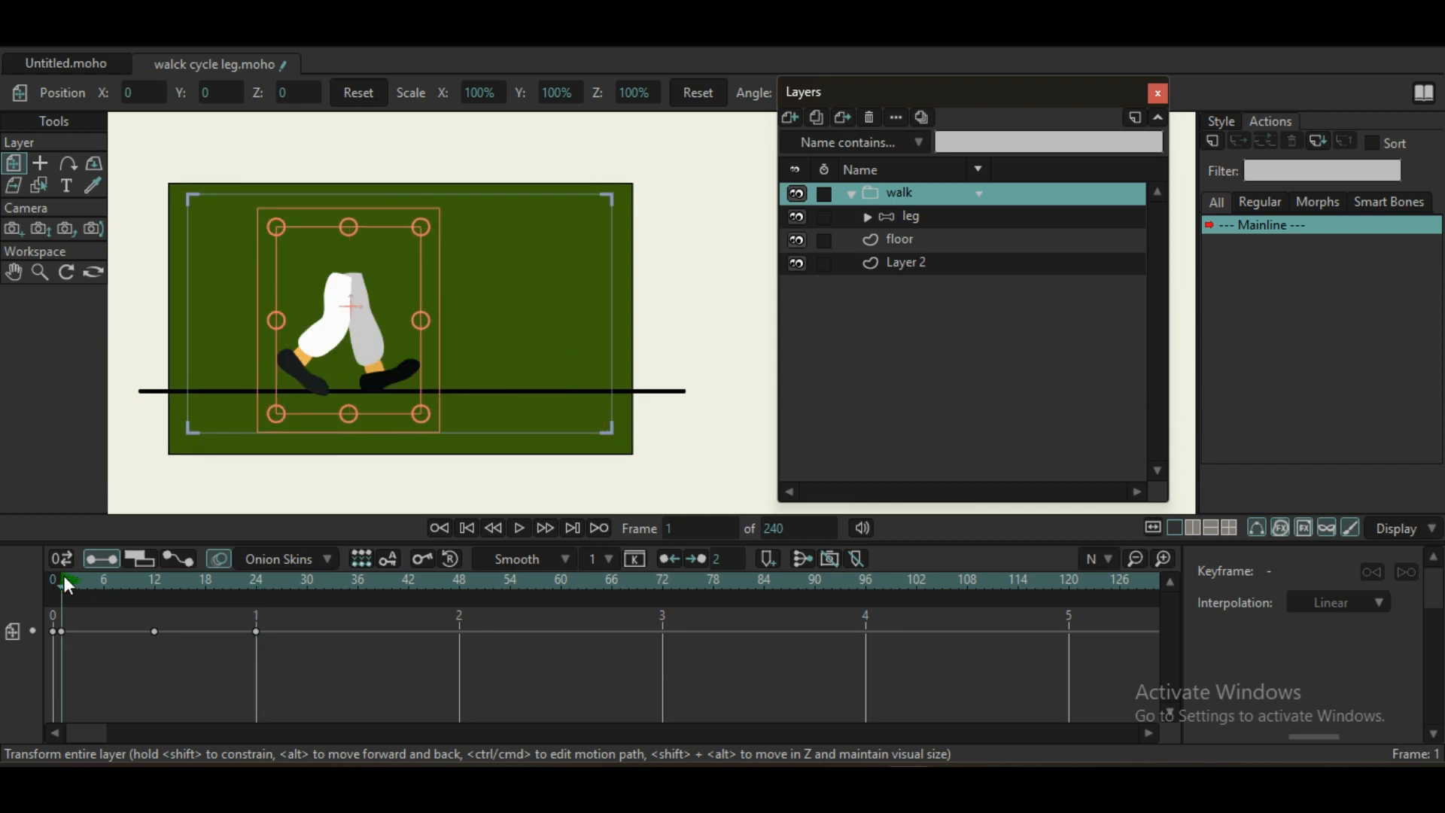
pyautogui.moveTo(64, 579); pyautogui.dragTo(288, 616)
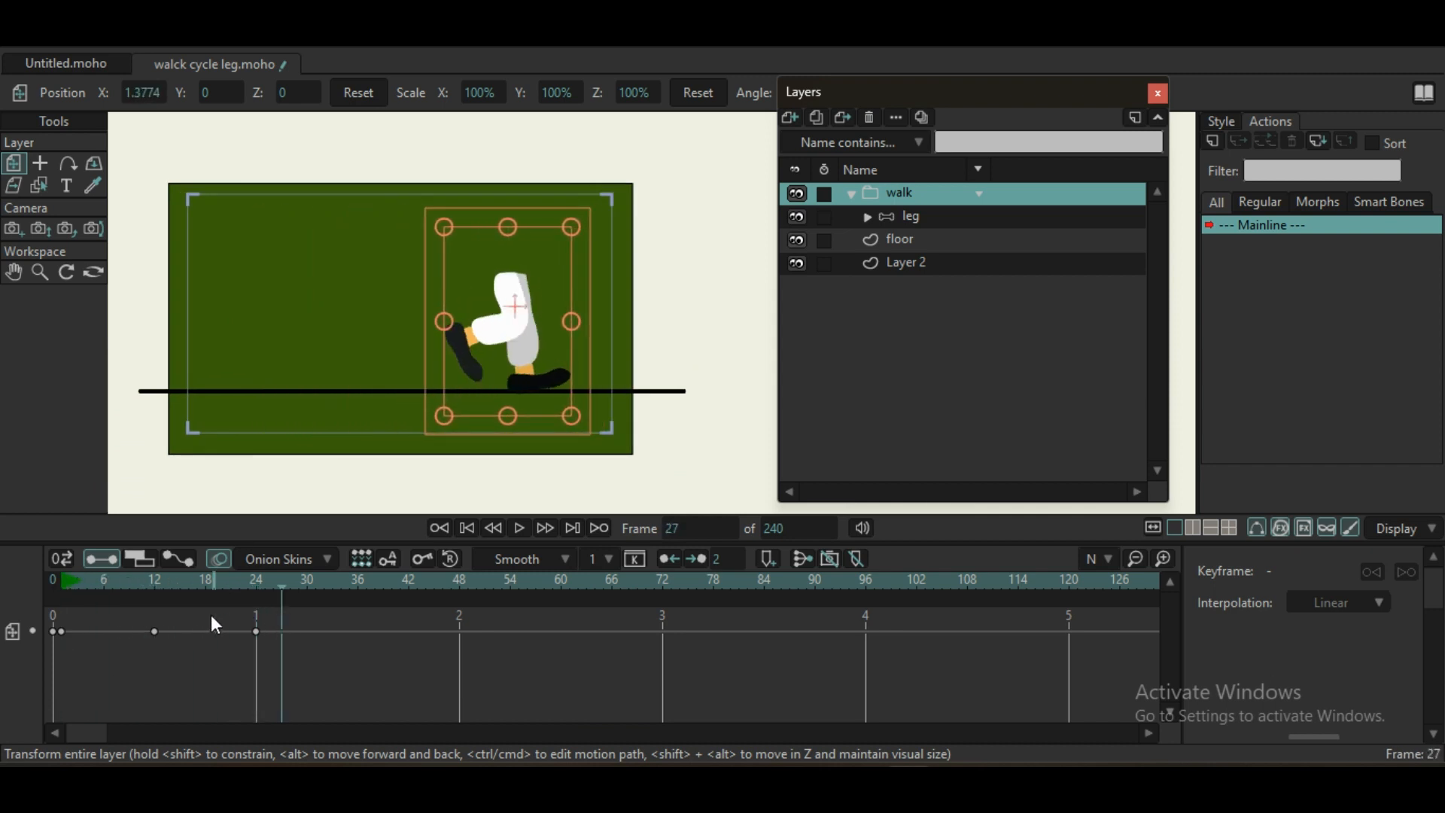
pyautogui.moveTo(65, 584); pyautogui.dragTo(259, 606)
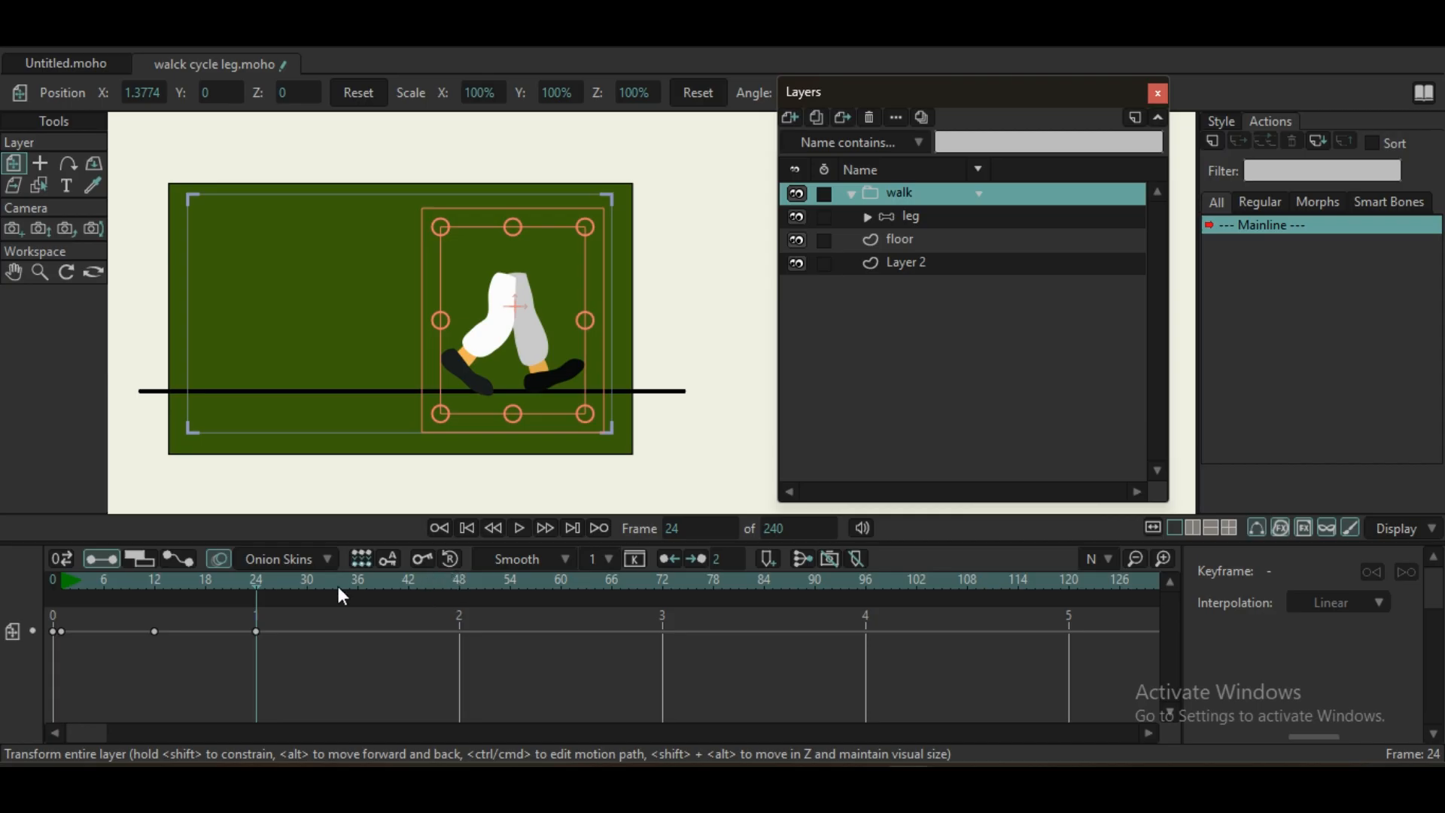
pyautogui.click(68, 582)
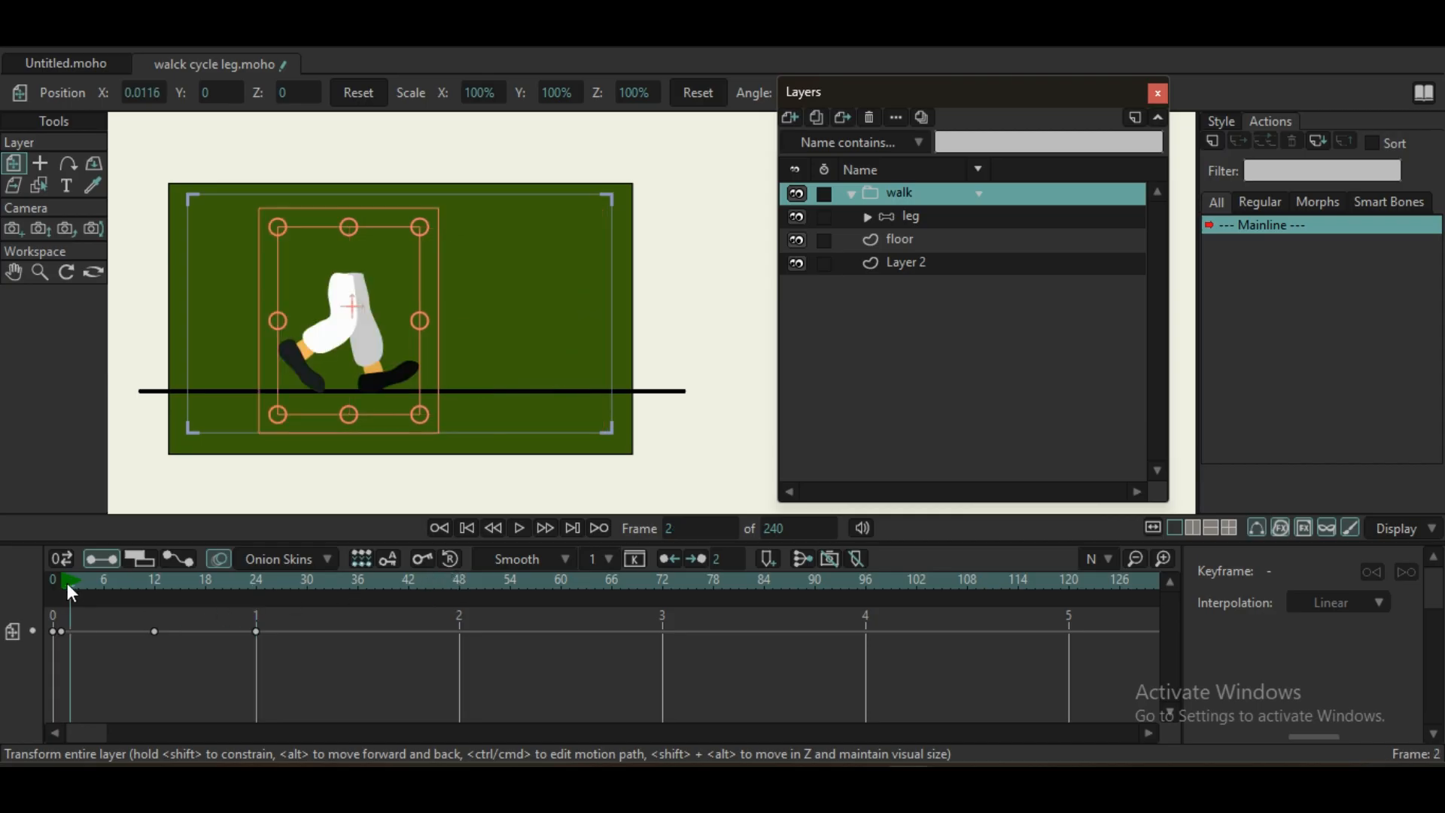
# - Set the walk group's frame 24 keyframe interpolation to Cycle and preview the animation from frame 1
pyautogui.moveTo(309, 653); pyautogui.dragTo(239, 631)
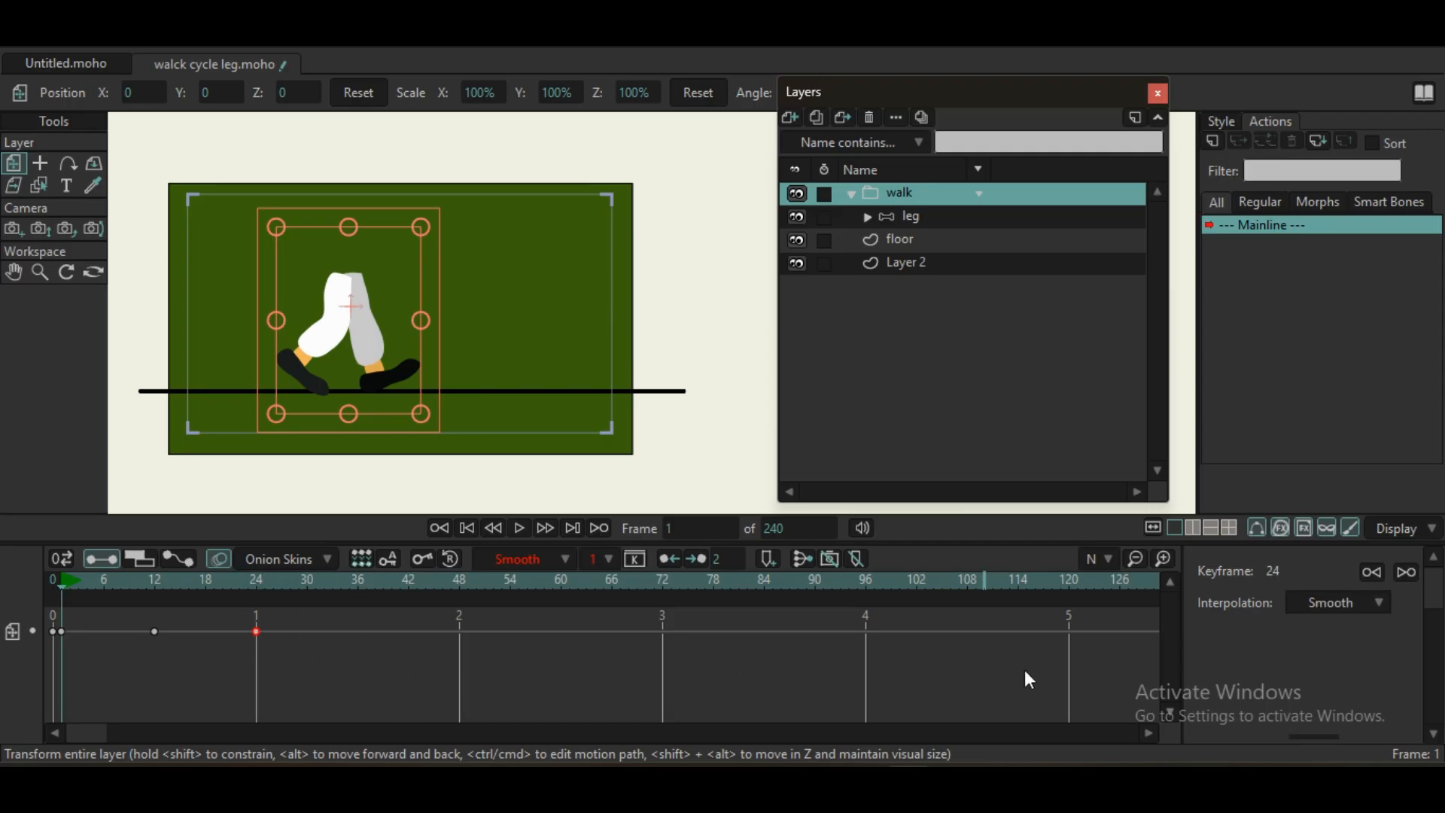
pyautogui.click(1364, 604)
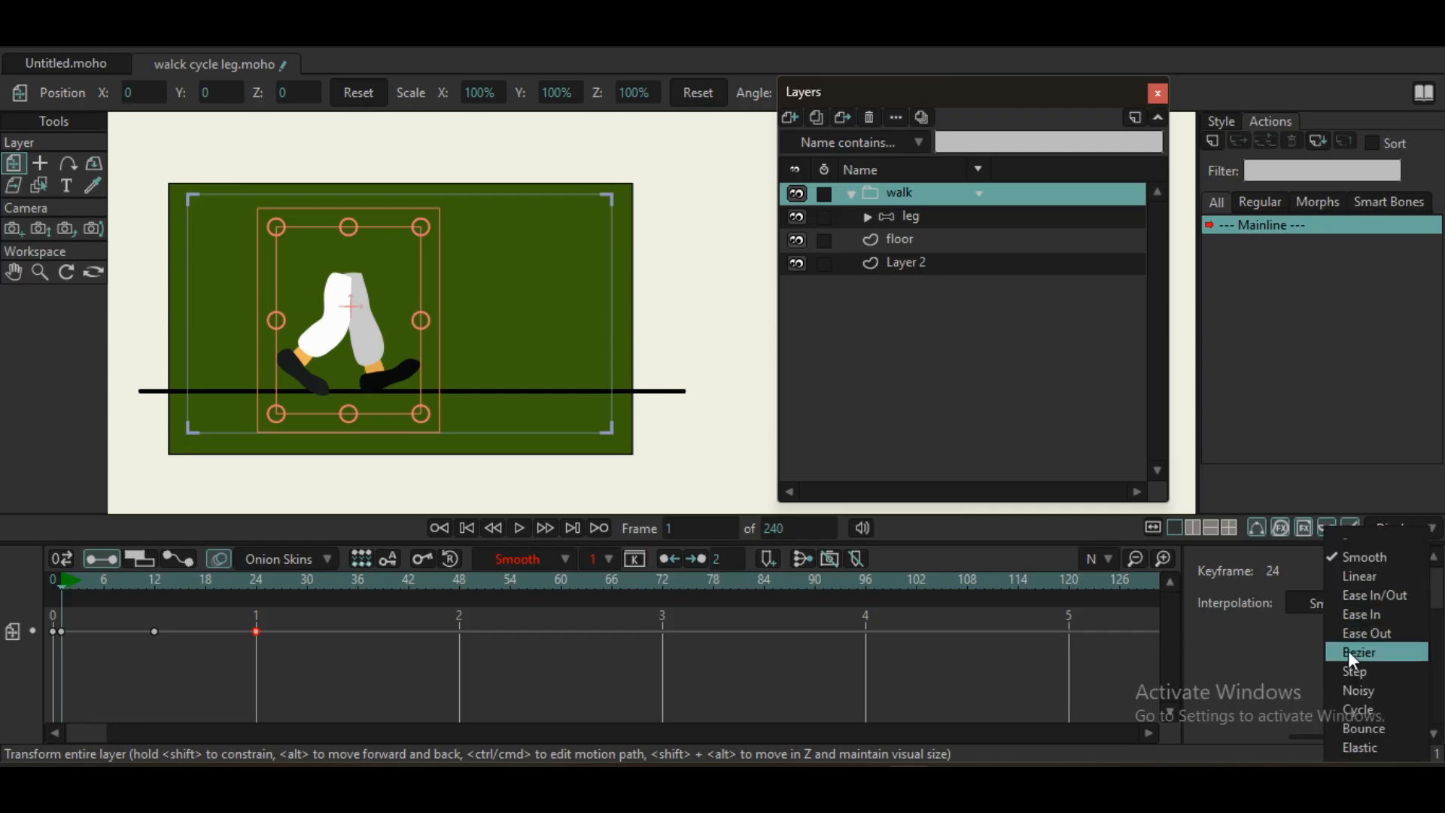
pyautogui.click(1380, 709)
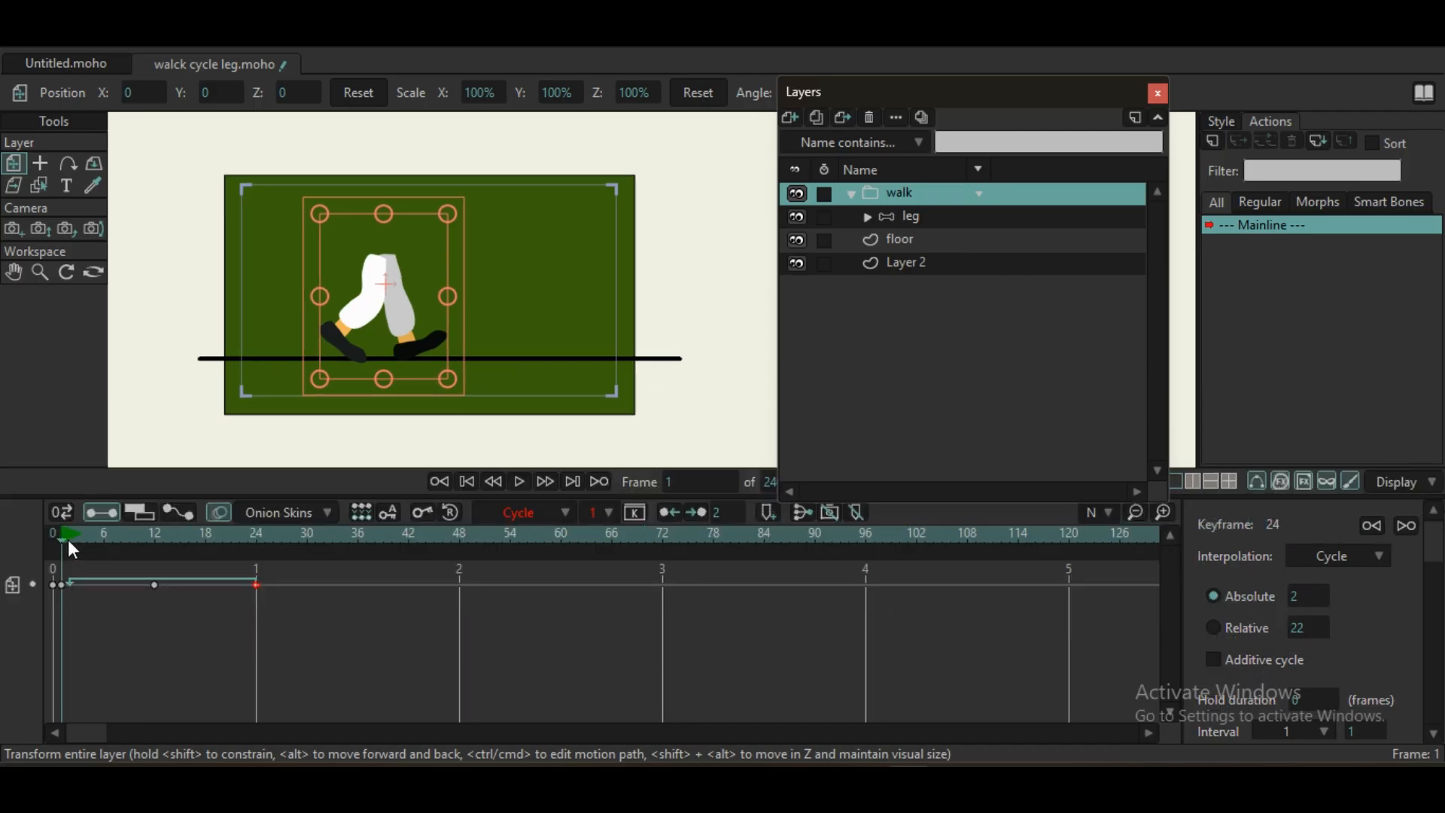
pyautogui.press('space')
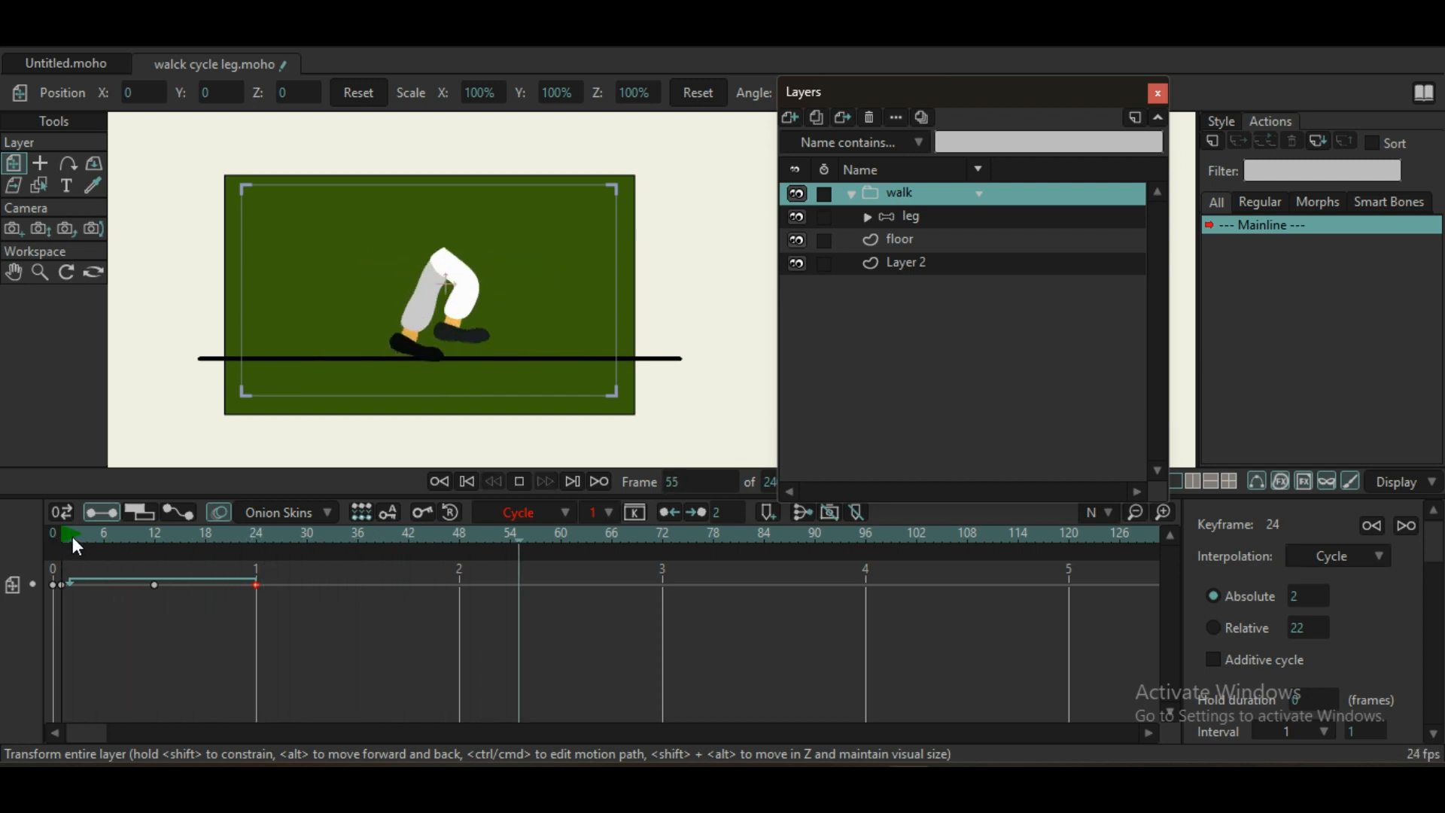
pyautogui.press('space')
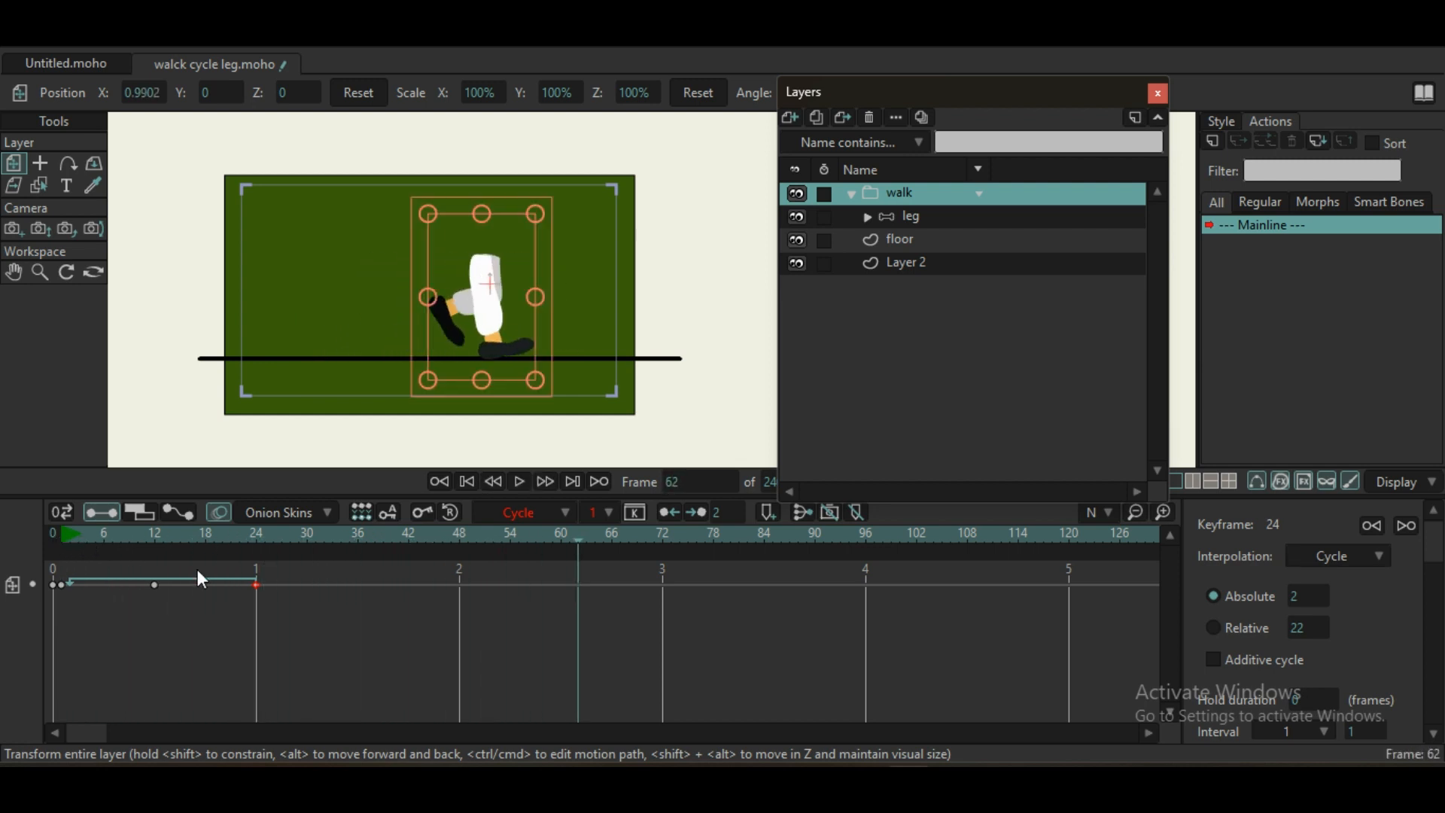
# - Enable Additive cycle on the walk group's frame 24 keyframe and play the animation to check the continuous forward travel
pyautogui.click(1214, 660)
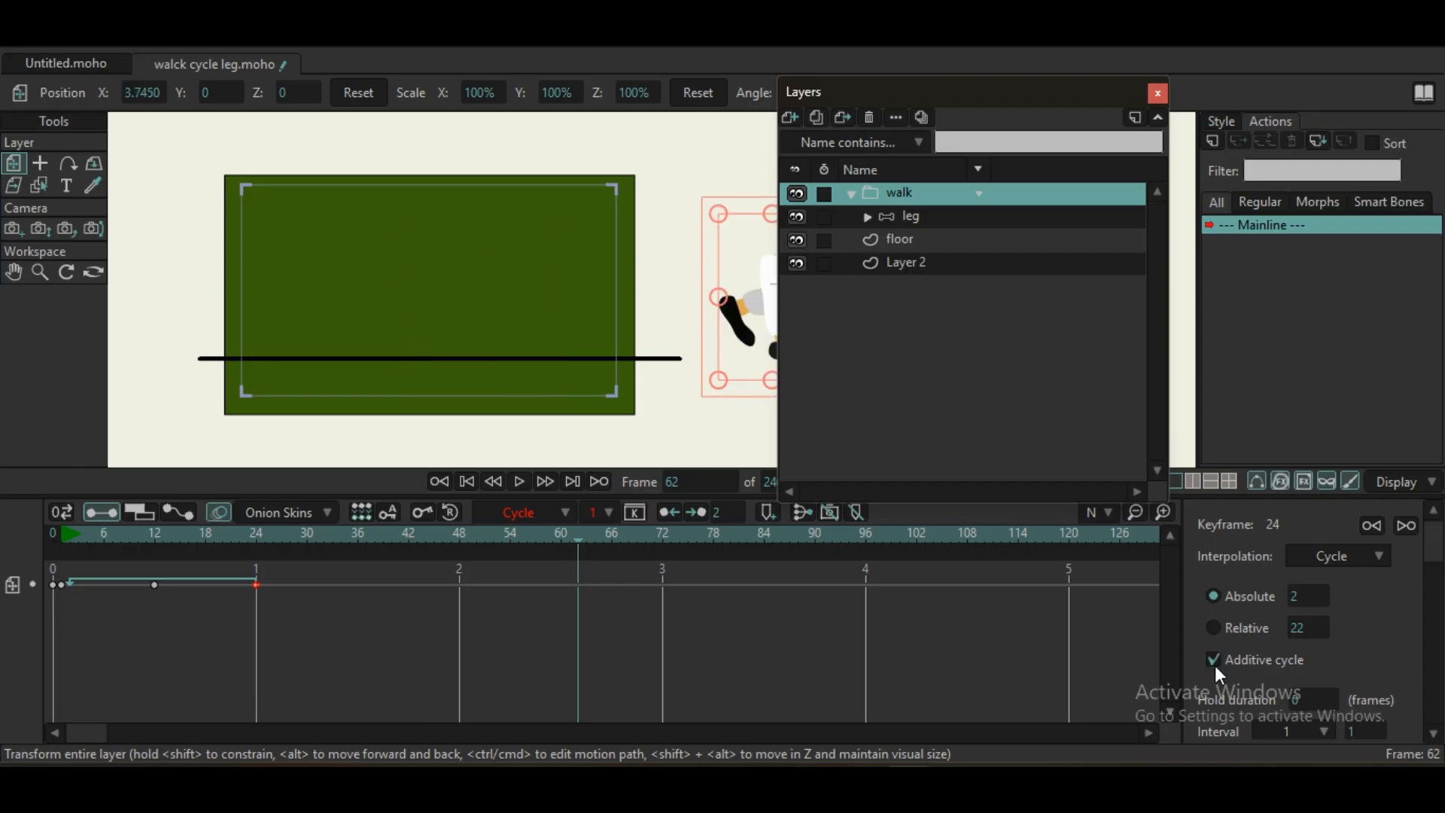
pyautogui.click(60, 535)
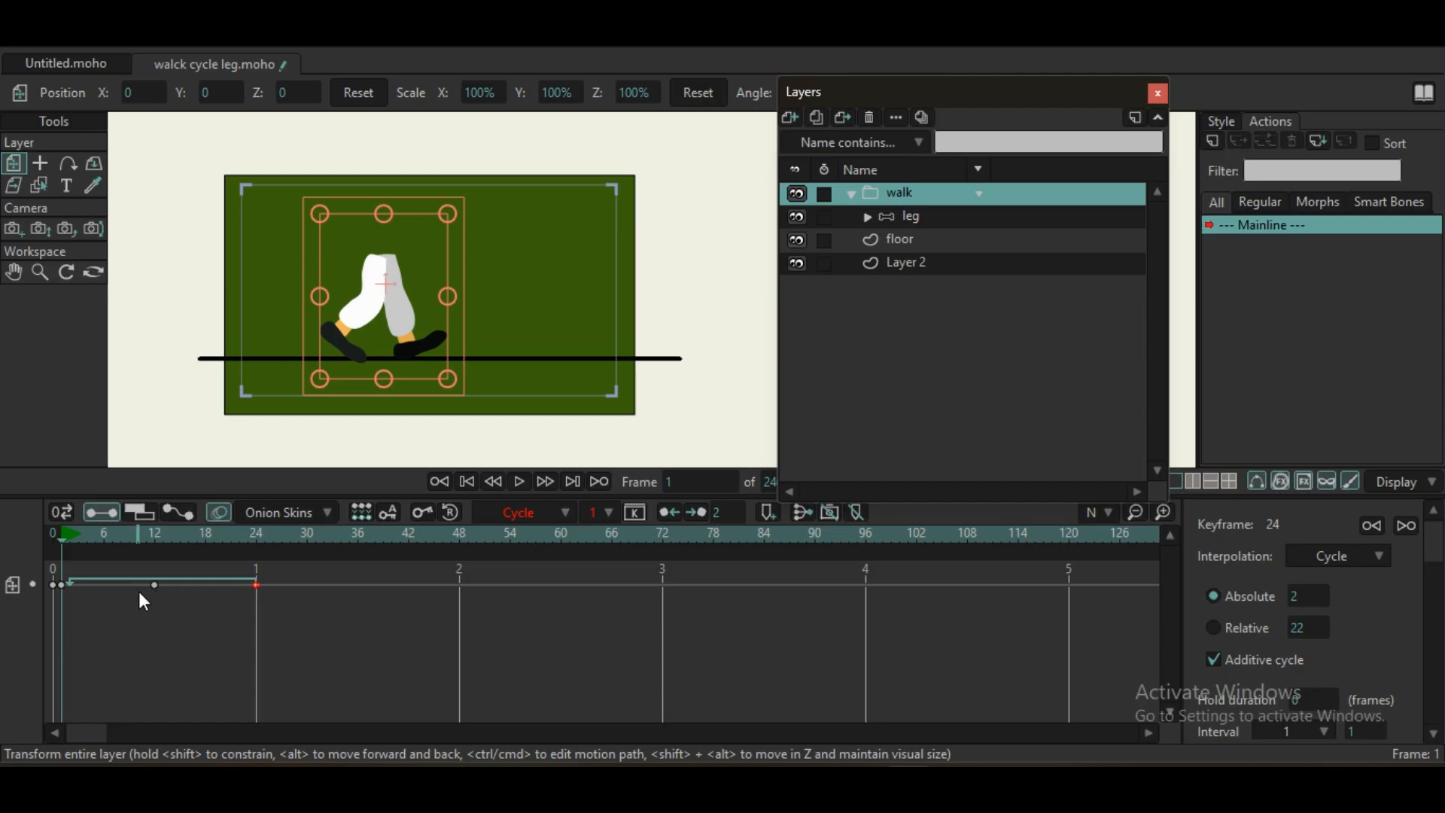
pyautogui.press('space')
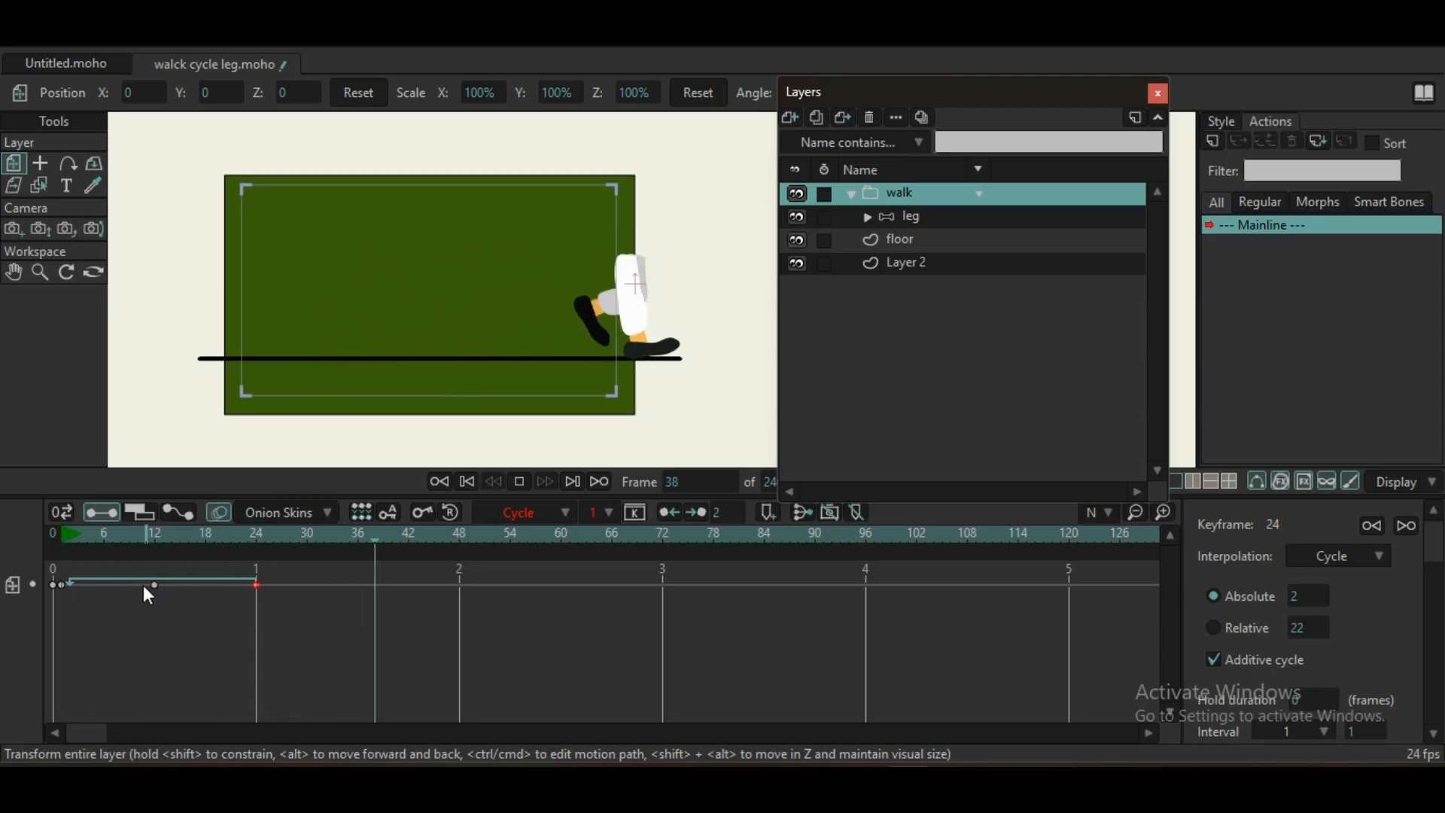
pyautogui.press('space')
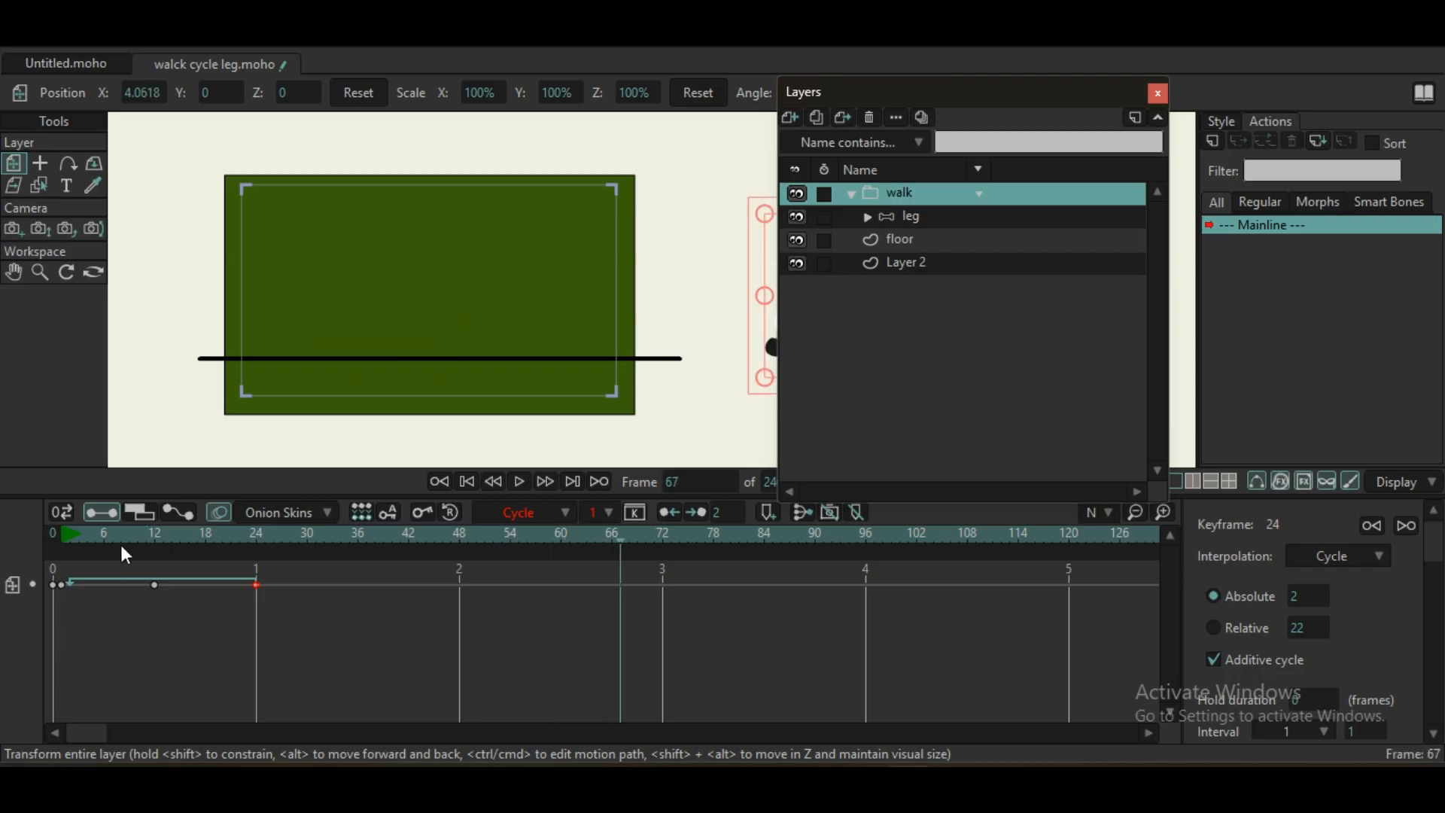
pyautogui.click(54, 532)
pyautogui.press('space')
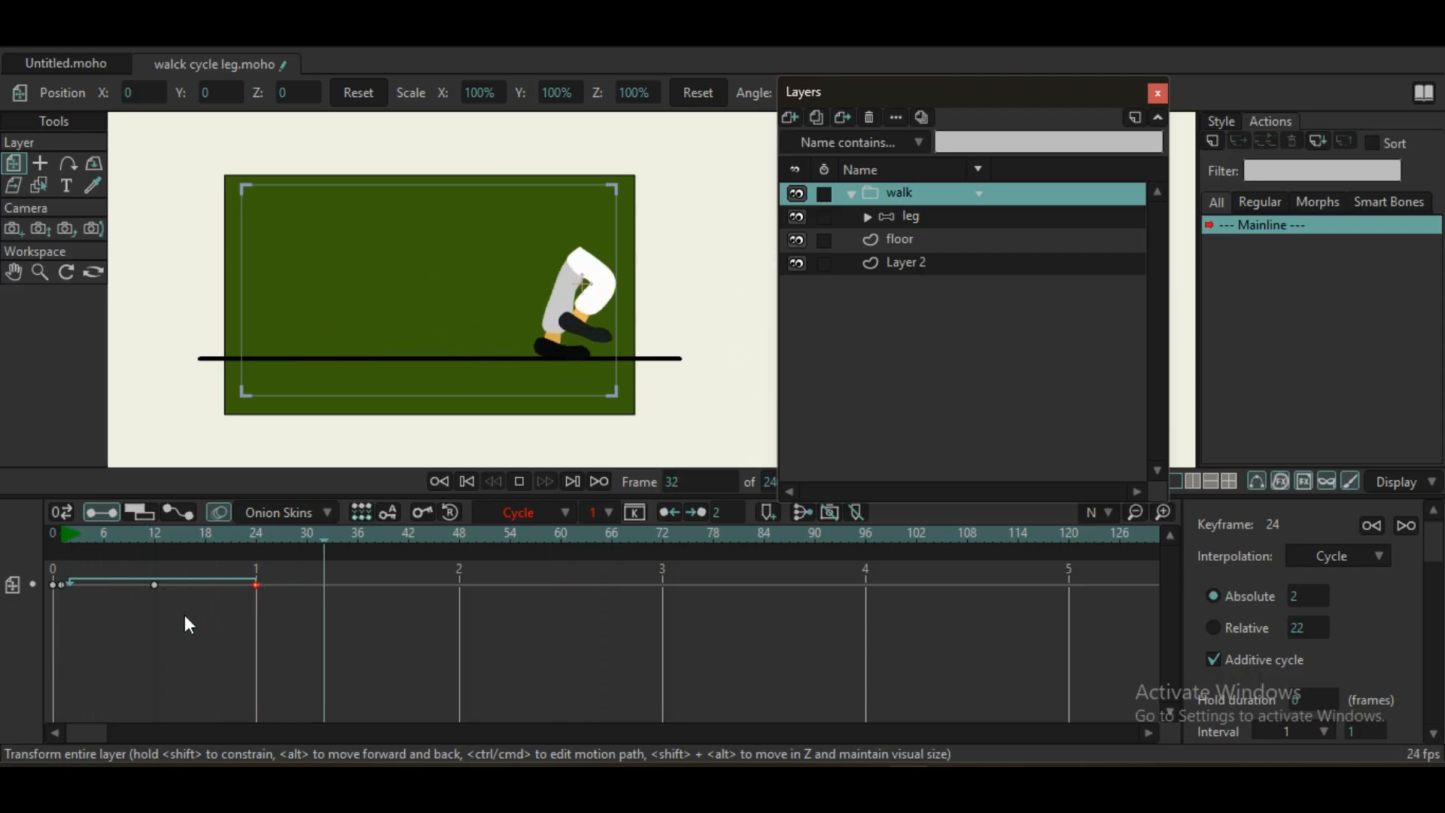
pyautogui.press('space')
pyautogui.scroll(1, 547, 303)
pyautogui.moveTo(568, 307); pyautogui.dragTo(565, 328)
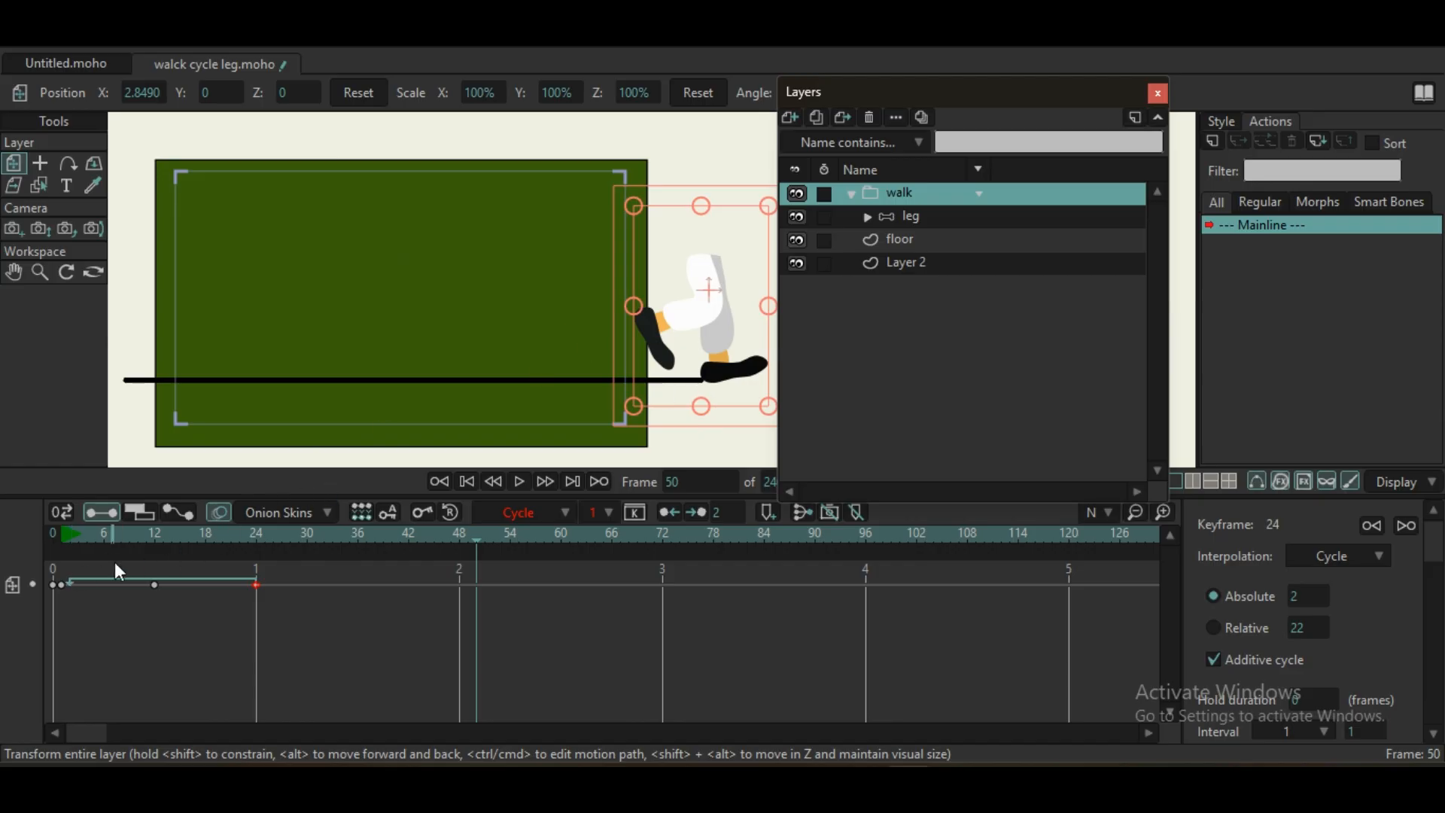
# - Select the leg layer and compare its poses at frames 1, 12 and 24
pyautogui.click(63, 536)
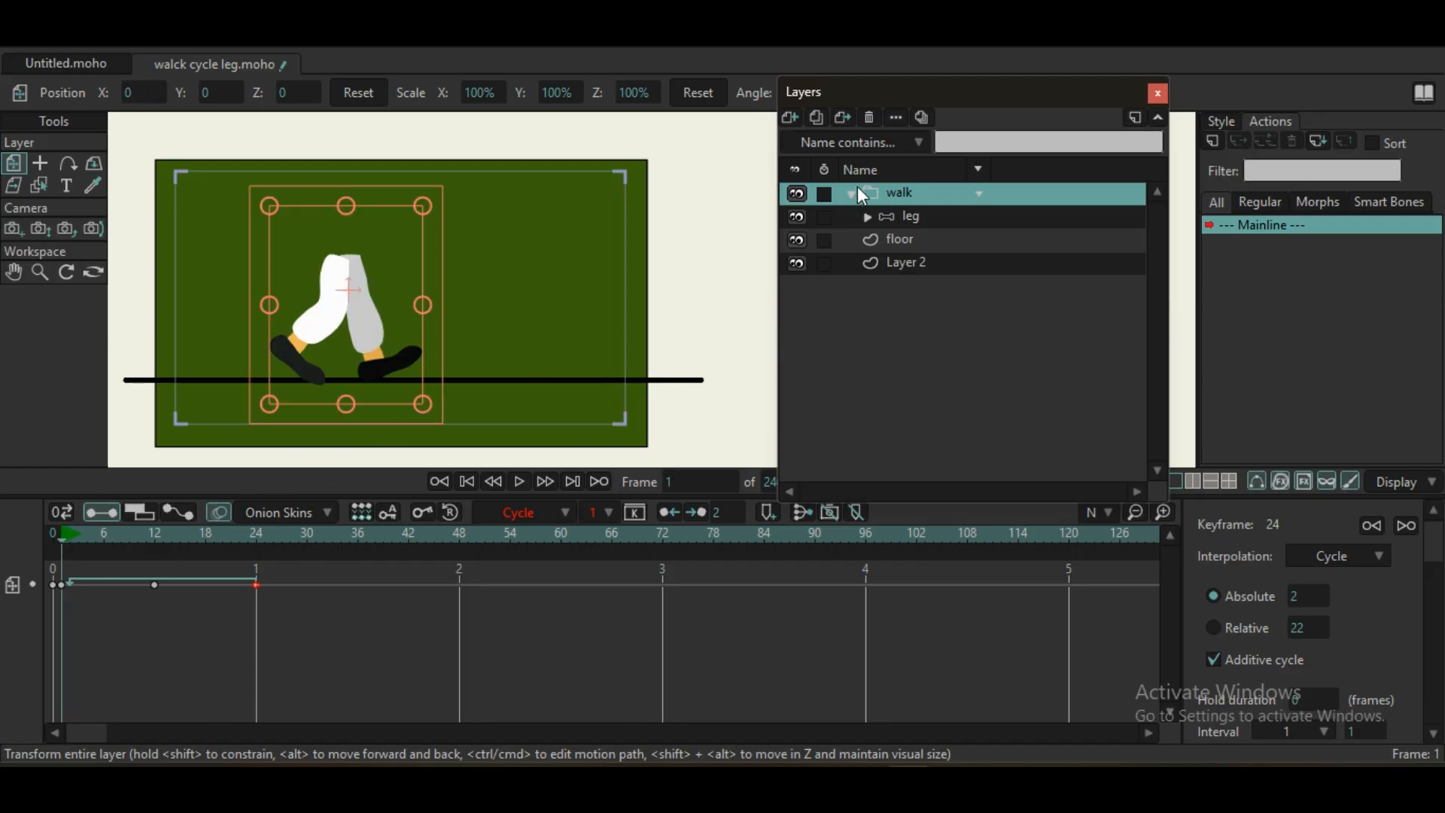
pyautogui.click(883, 213)
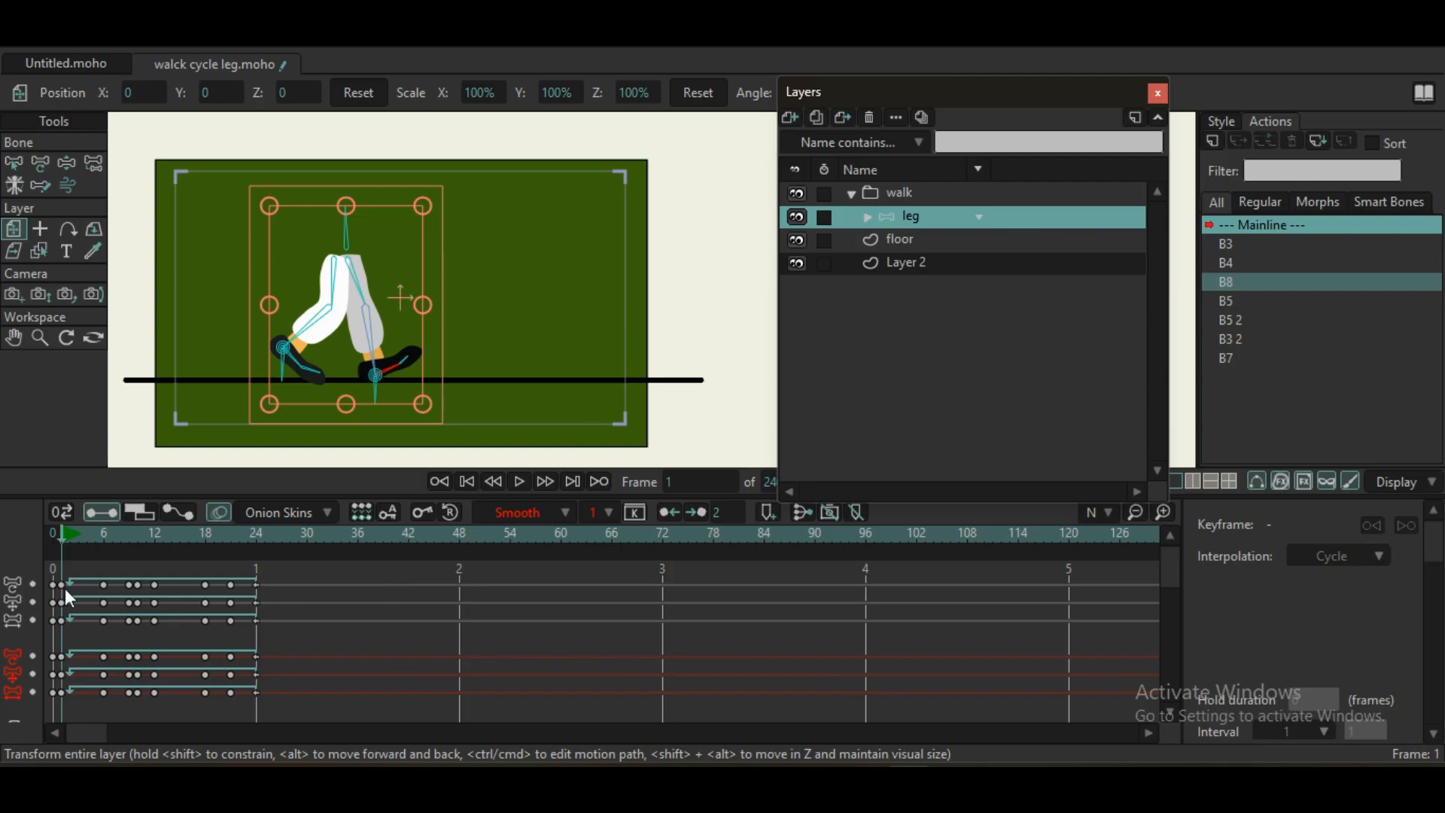
pyautogui.moveTo(64, 552); pyautogui.dragTo(310, 581)
pyautogui.click(158, 534)
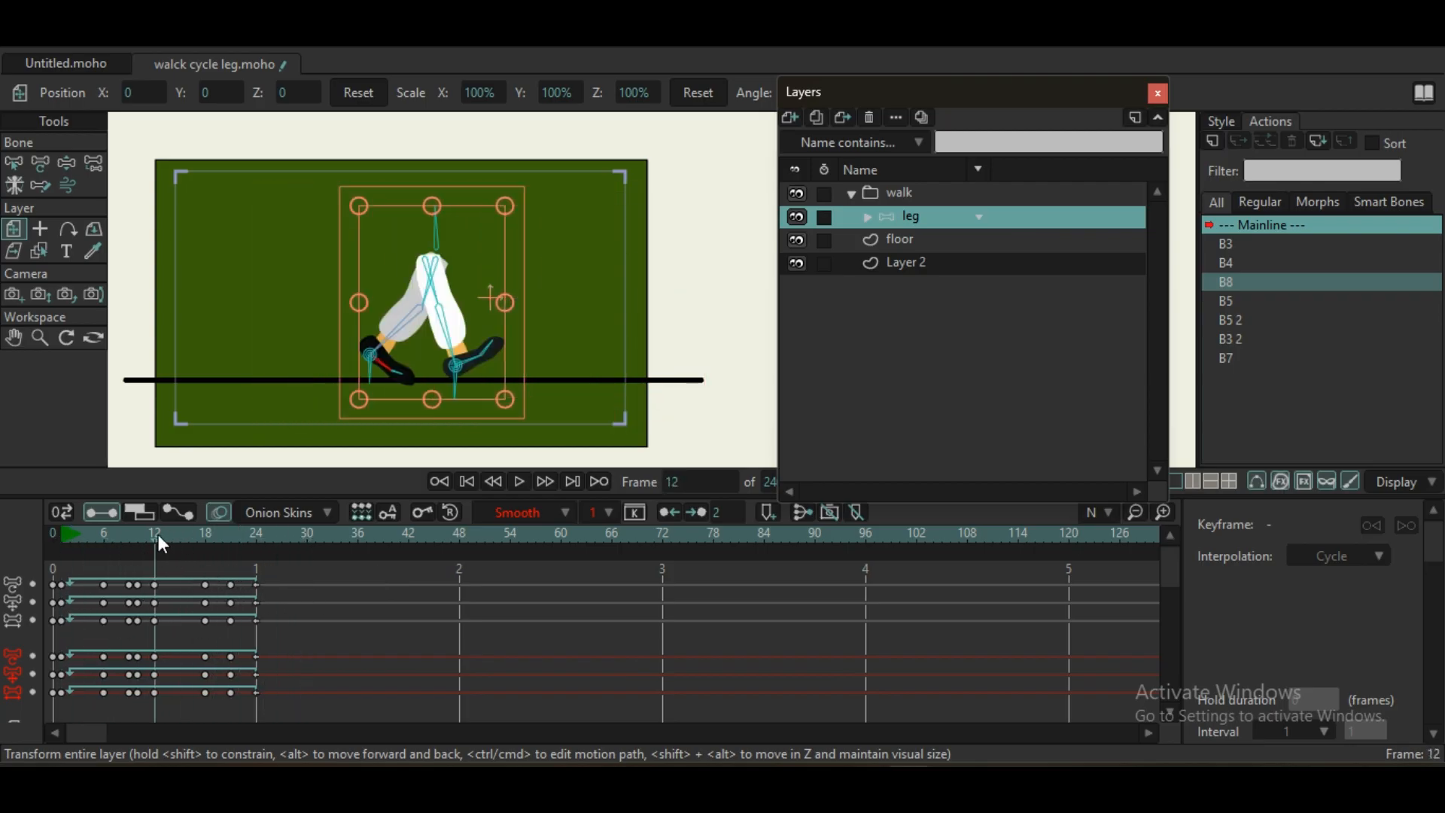
pyautogui.click(258, 533)
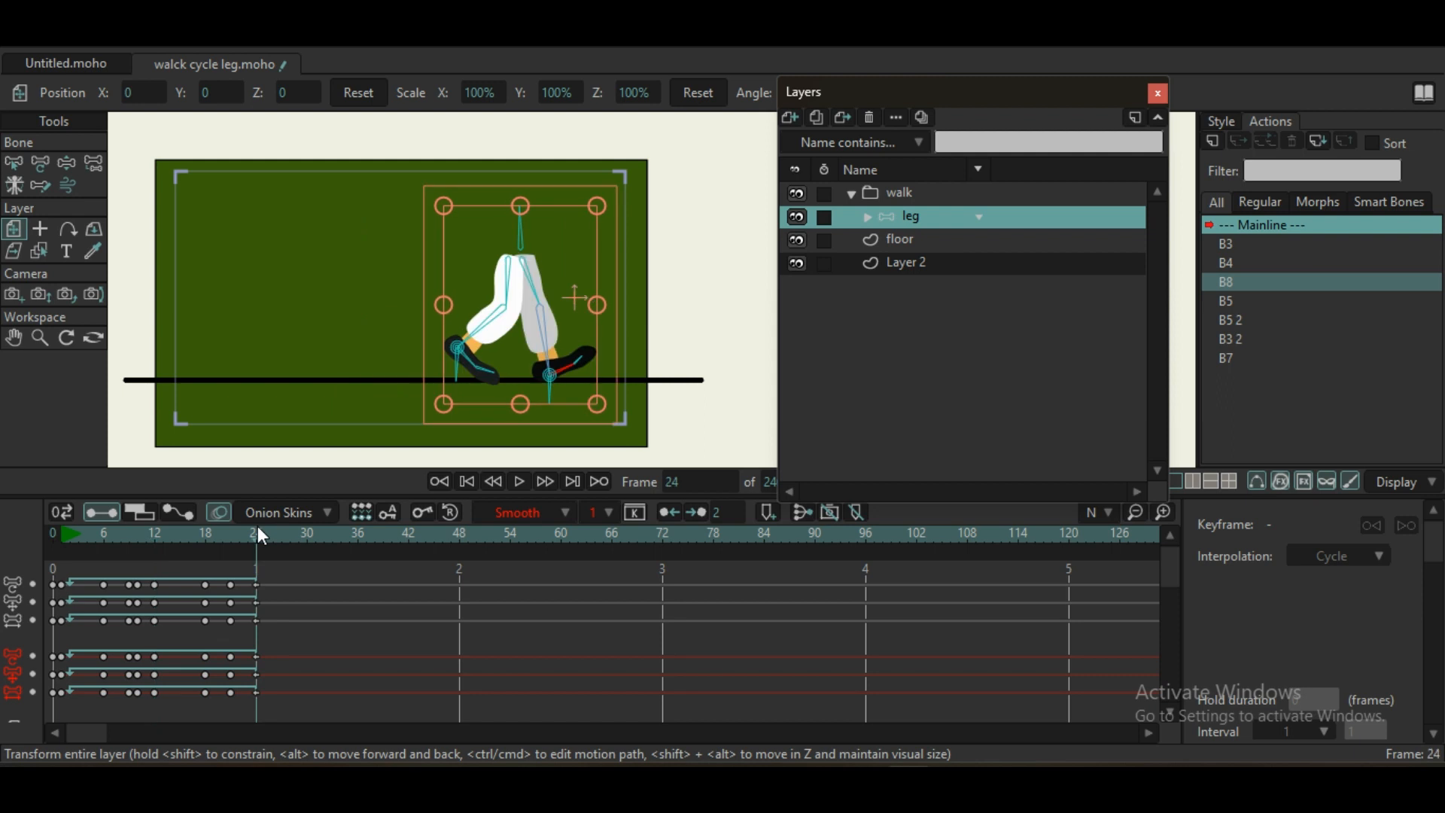
pyautogui.click(61, 532)
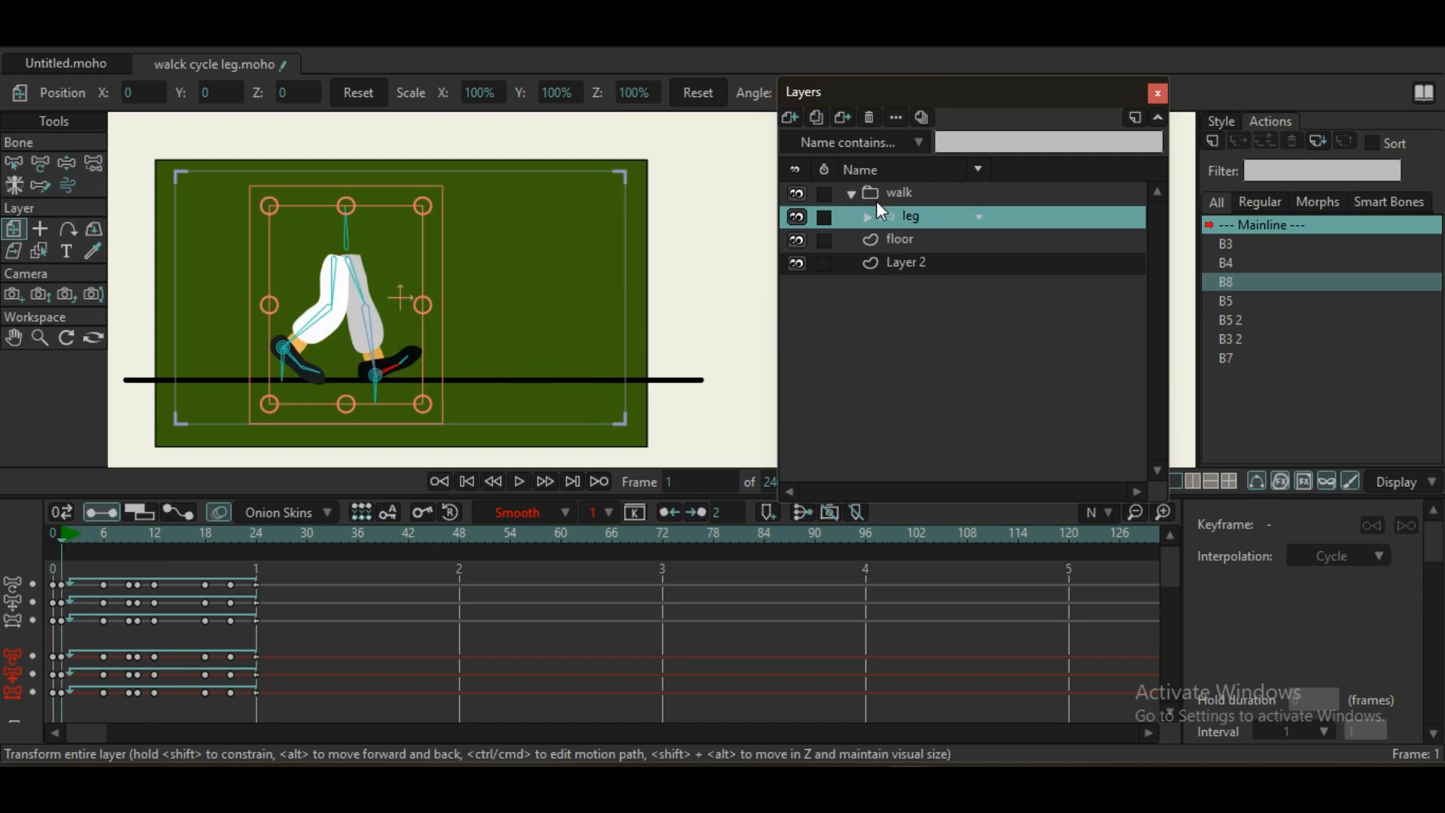
# - Reselect the walk group, play the animation from frame 1 and scrub onward from frame 24
pyautogui.click(891, 240)
pyautogui.click(899, 222)
pyautogui.click(878, 194)
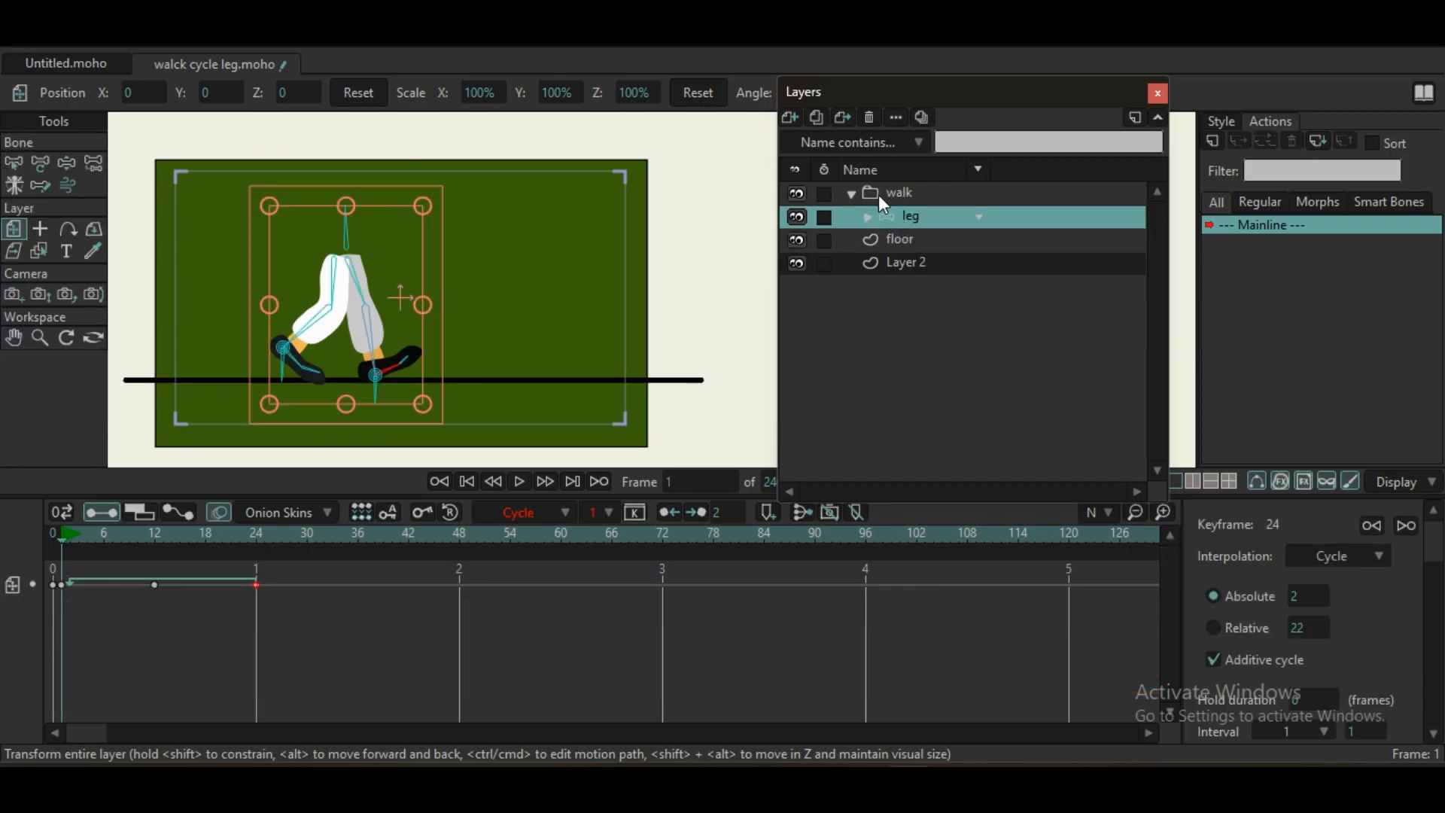
pyautogui.press('space')
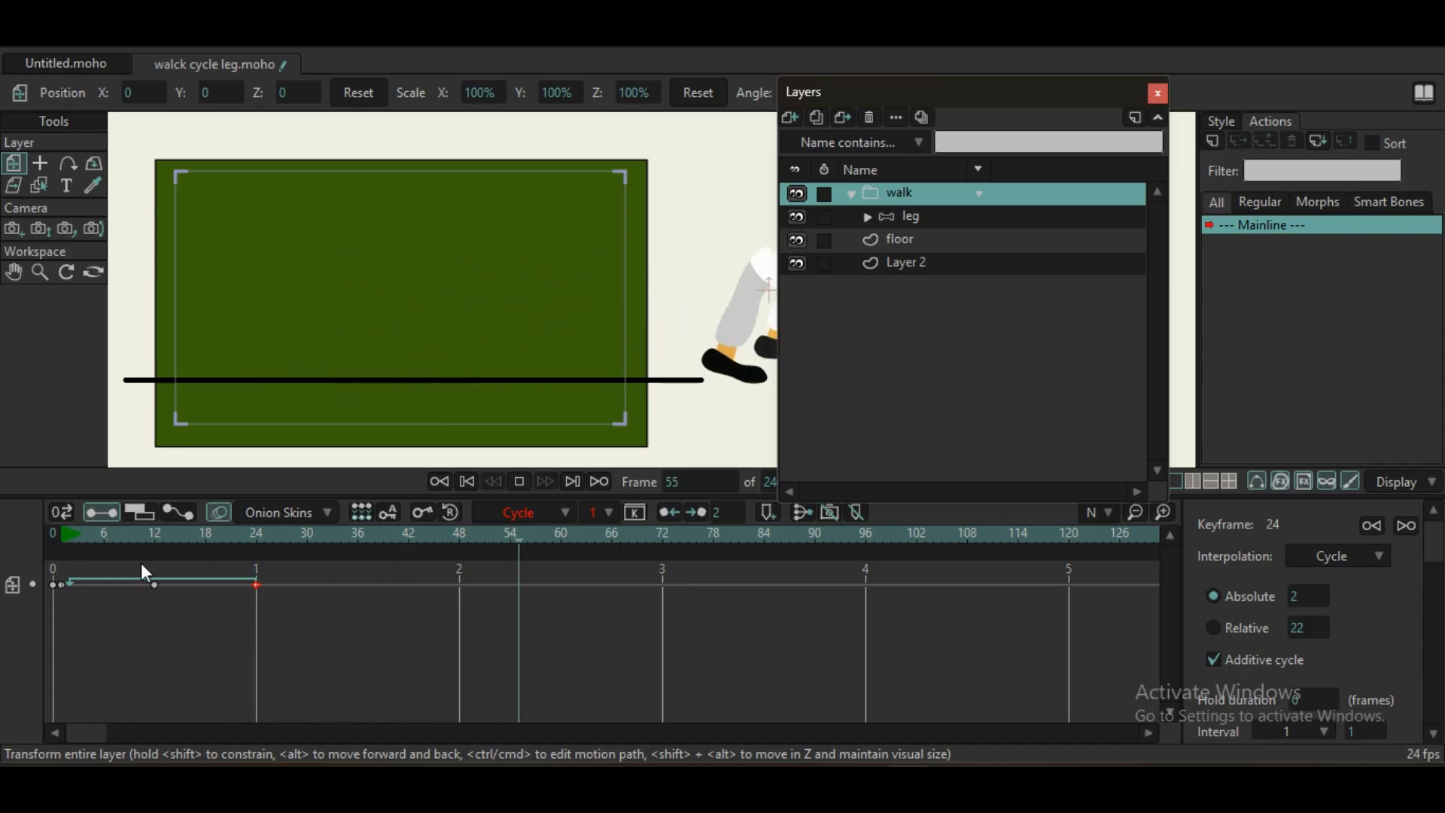
pyautogui.click(258, 535)
pyautogui.moveTo(258, 534); pyautogui.dragTo(586, 595)
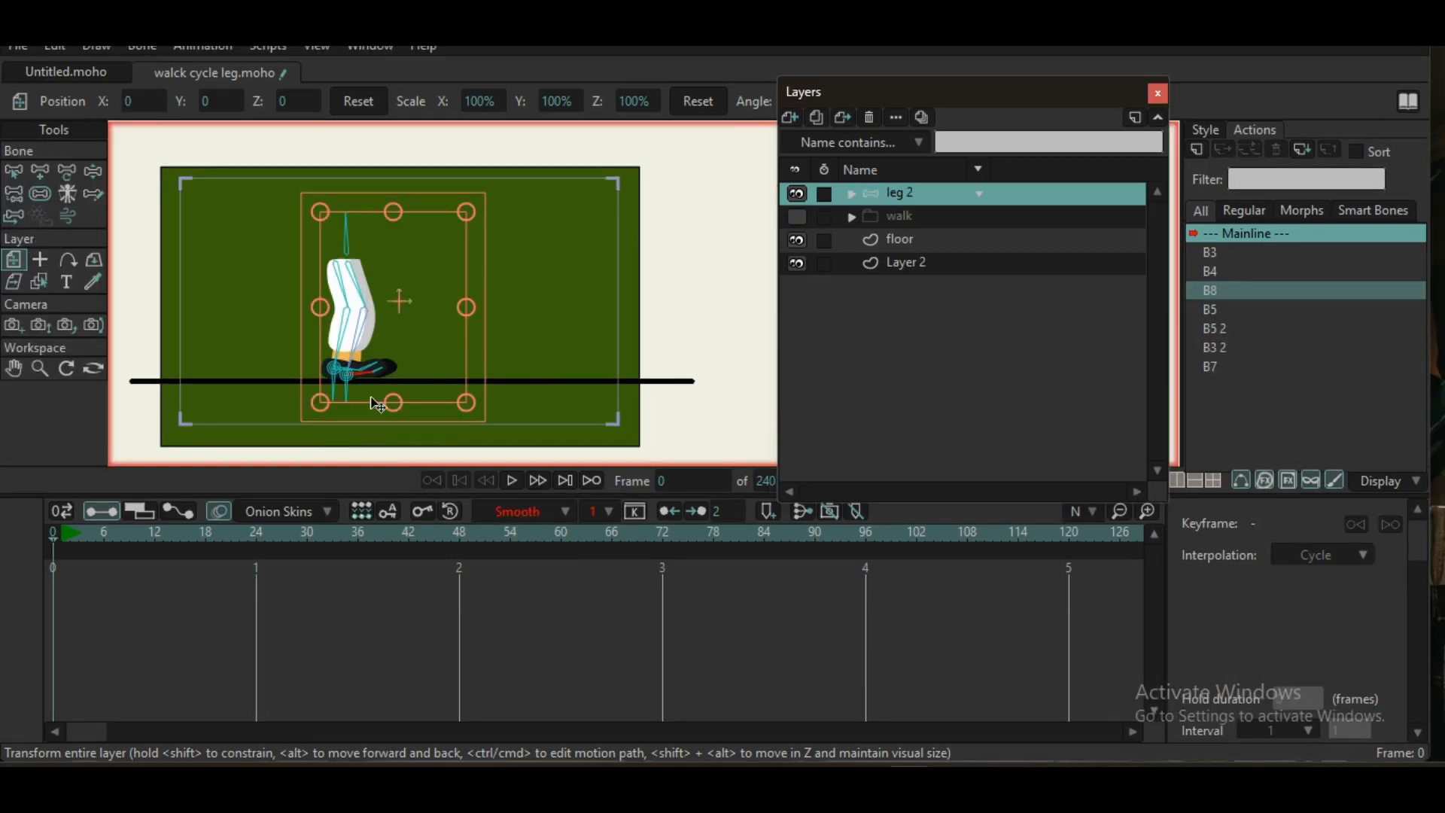
# - Examine the shin and foot bones of the leg 2 layer at frame 0 with the Manipulate Bones tool
pyautogui.scroll(5, 395, 354)
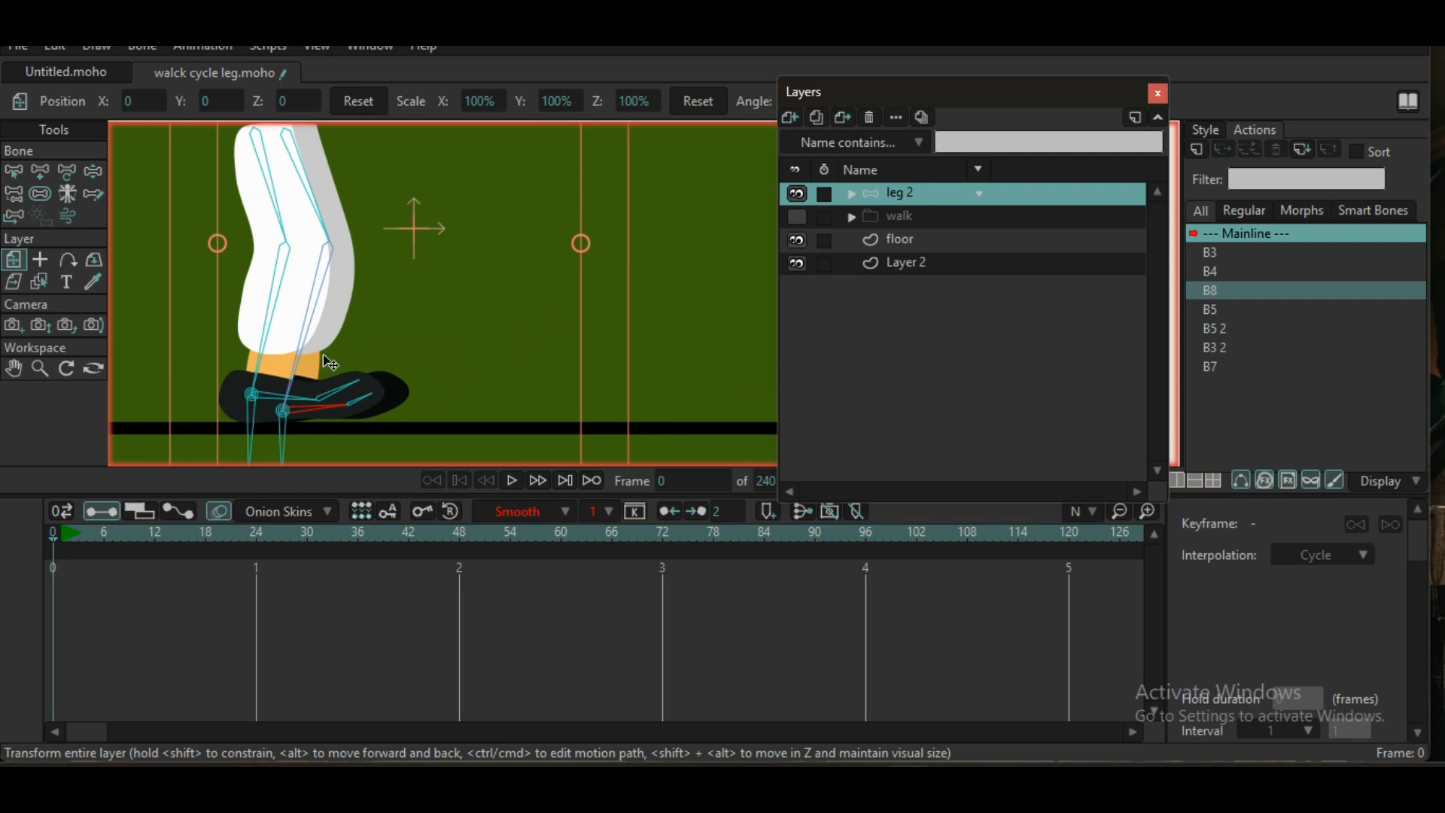
pyautogui.scroll(-4, 339, 361)
pyautogui.moveTo(404, 342); pyautogui.dragTo(460, 348)
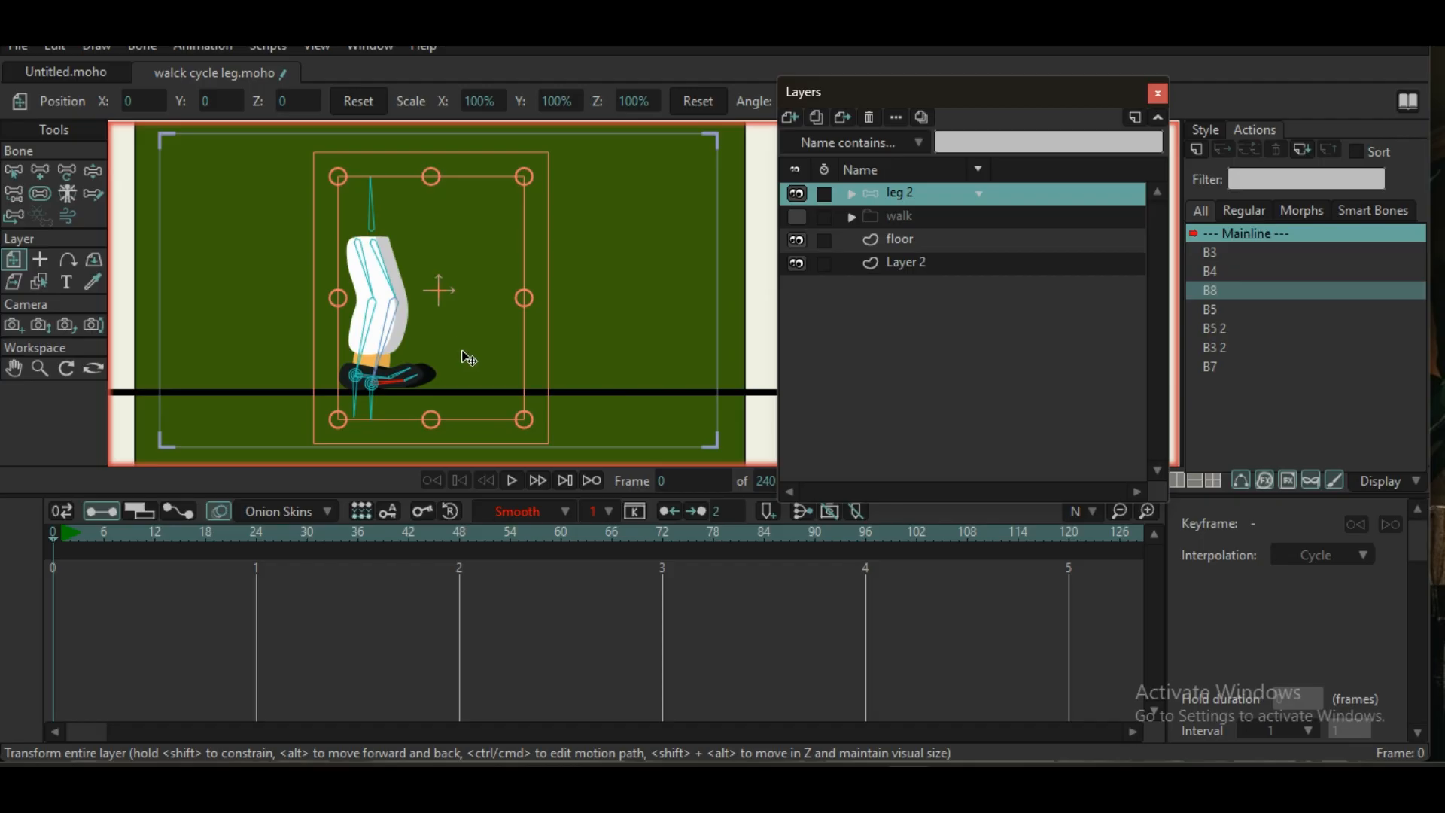
pyautogui.click(92, 171)
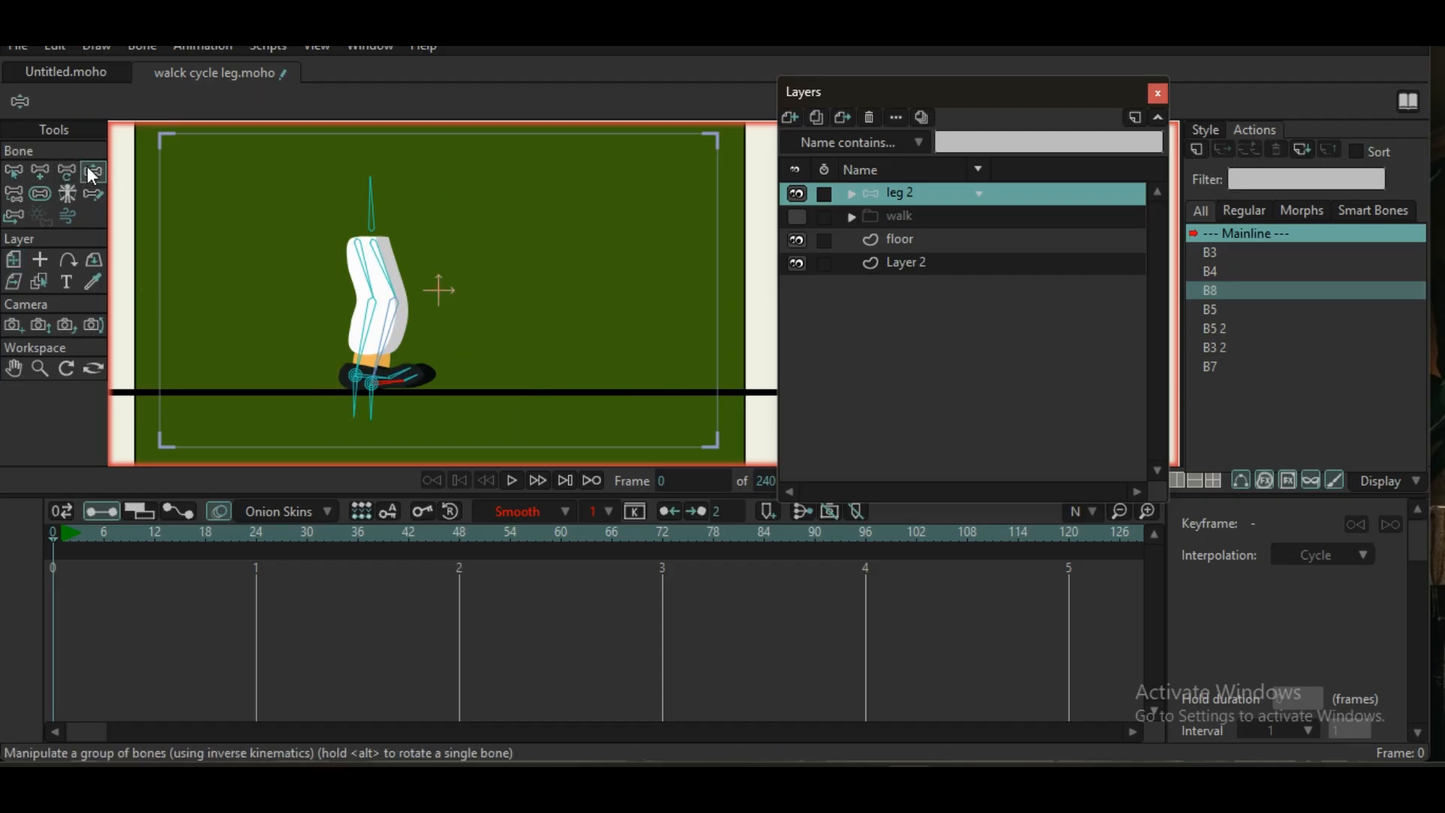
pyautogui.scroll(4, 425, 394)
pyautogui.scroll(1, 436, 397)
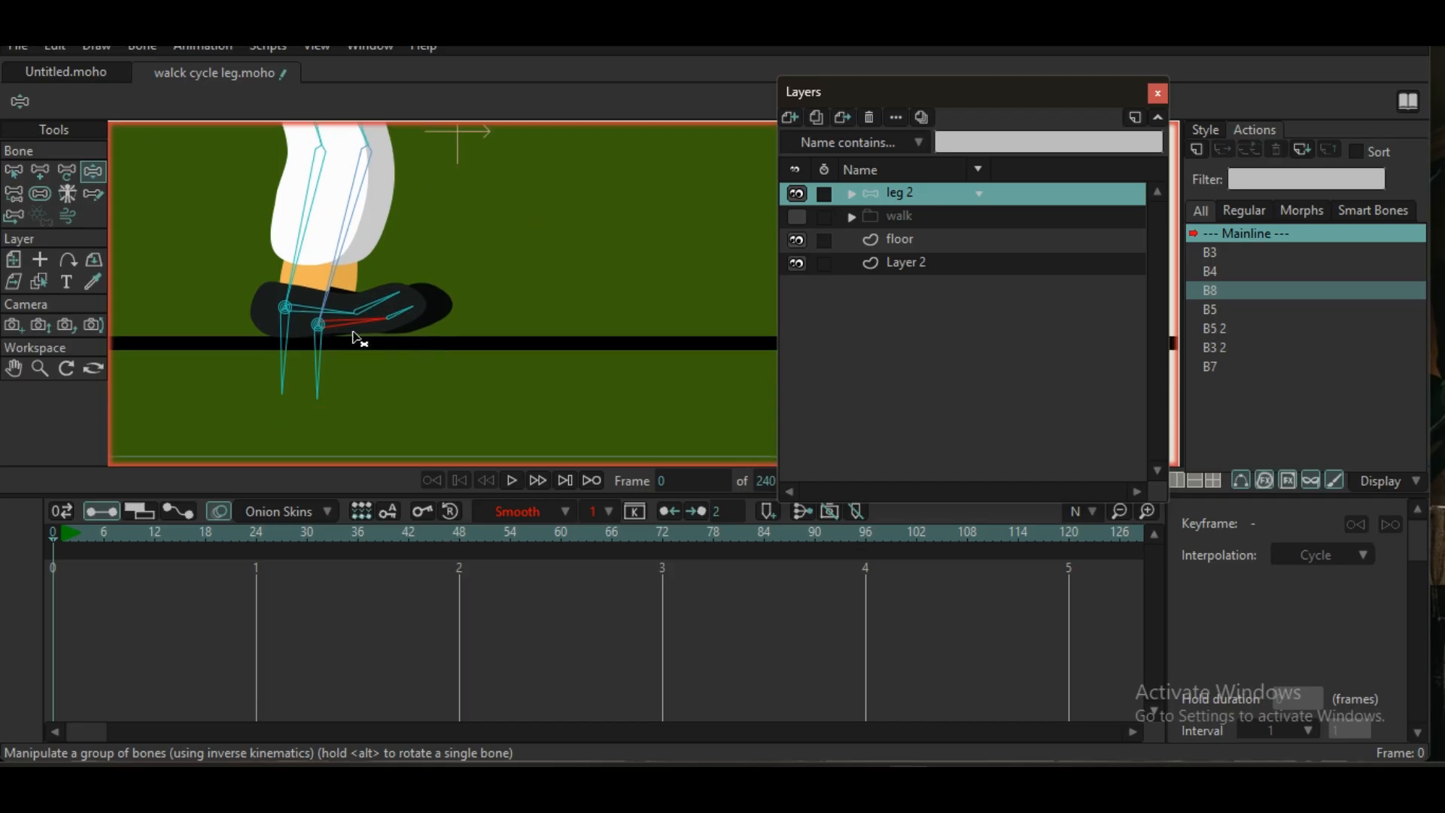
pyautogui.scroll(1, 359, 339)
pyautogui.moveTo(369, 329); pyautogui.dragTo(372, 336)
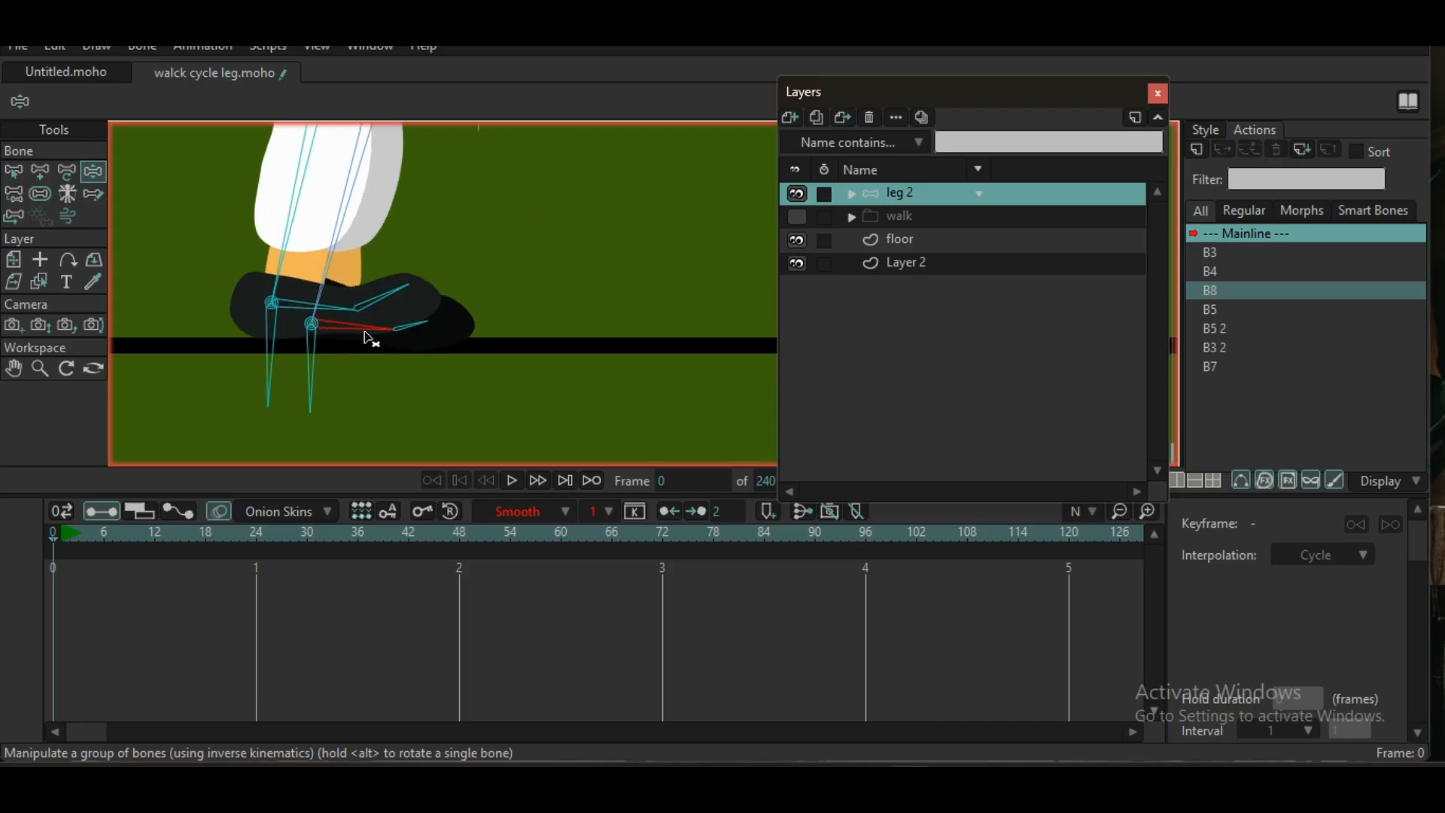
pyautogui.click(312, 316)
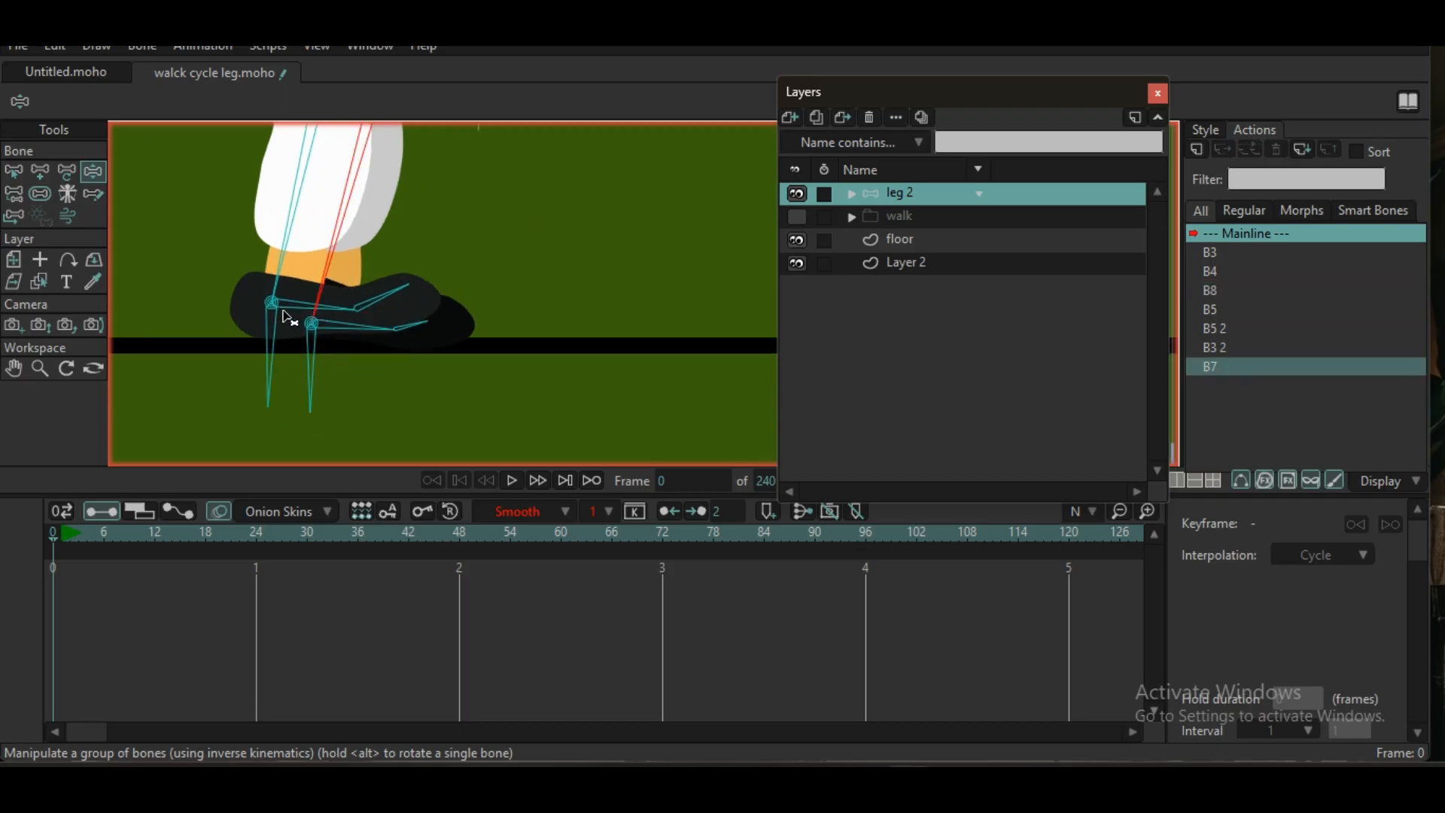
pyautogui.click(300, 314)
pyautogui.moveTo(299, 315); pyautogui.dragTo(342, 258)
pyautogui.scroll(3, 381, 359)
pyautogui.scroll(-5, 343, 258)
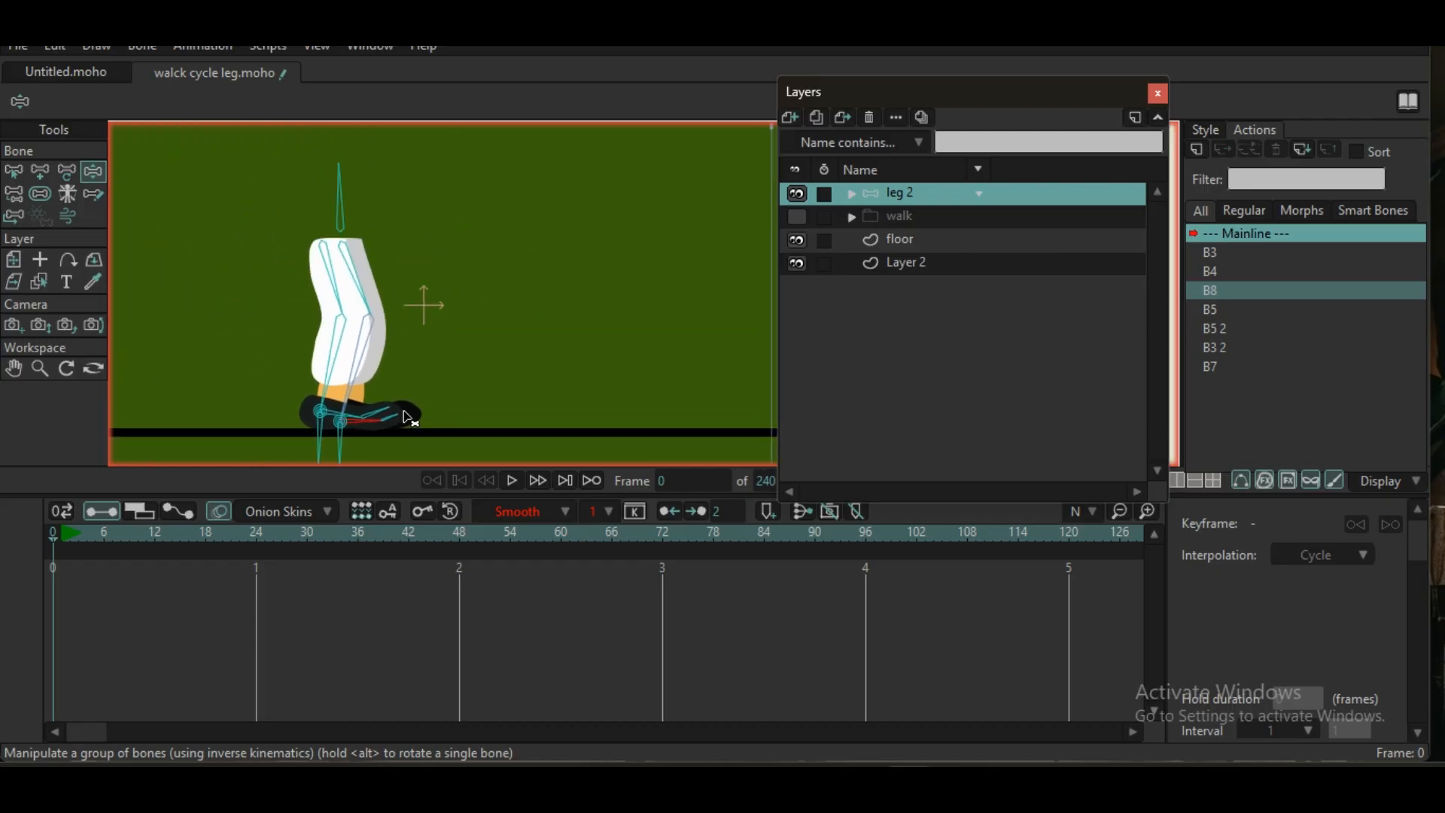
# - At frame 1, pose the leg 2 rig mid-stride with the white leg behind and the grey leg forward
pyautogui.scroll(-3, 456, 343)
pyautogui.scroll(4, 452, 310)
pyautogui.scroll(-2, 489, 312)
pyautogui.moveTo(521, 308); pyautogui.dragTo(468, 346)
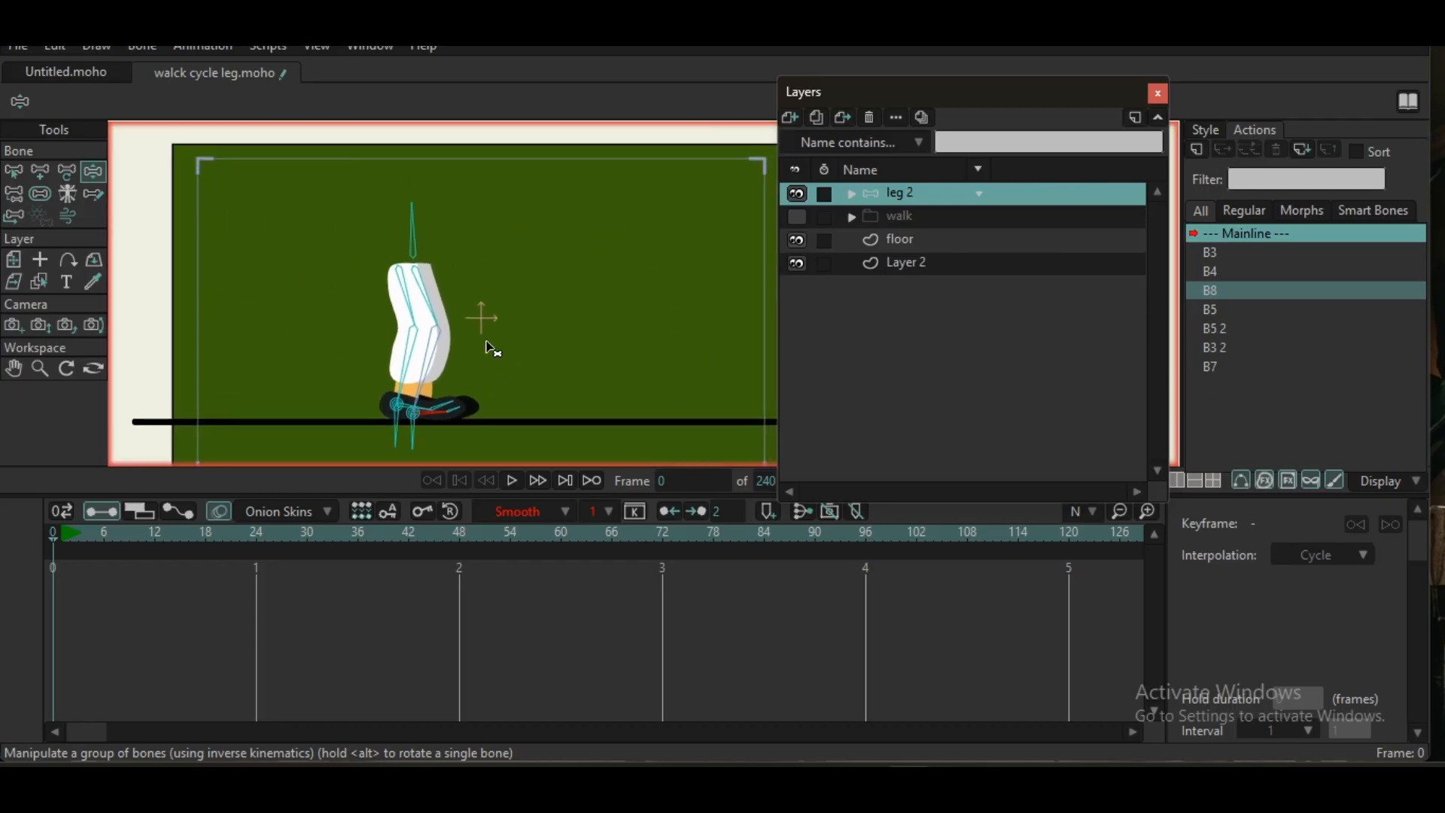
pyautogui.click(64, 531)
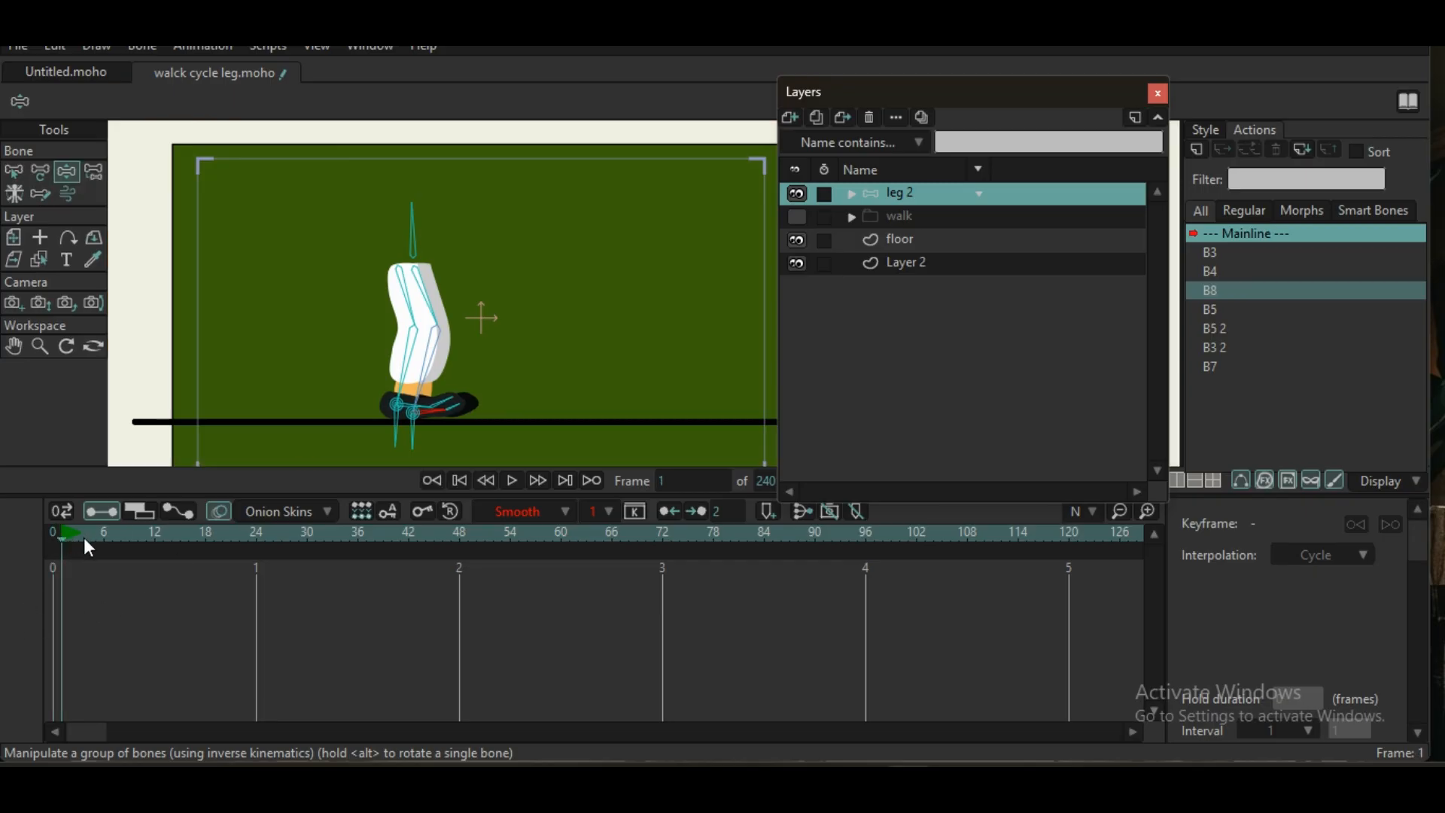
pyautogui.moveTo(414, 365); pyautogui.dragTo(359, 349)
pyautogui.moveTo(414, 395); pyautogui.dragTo(437, 383)
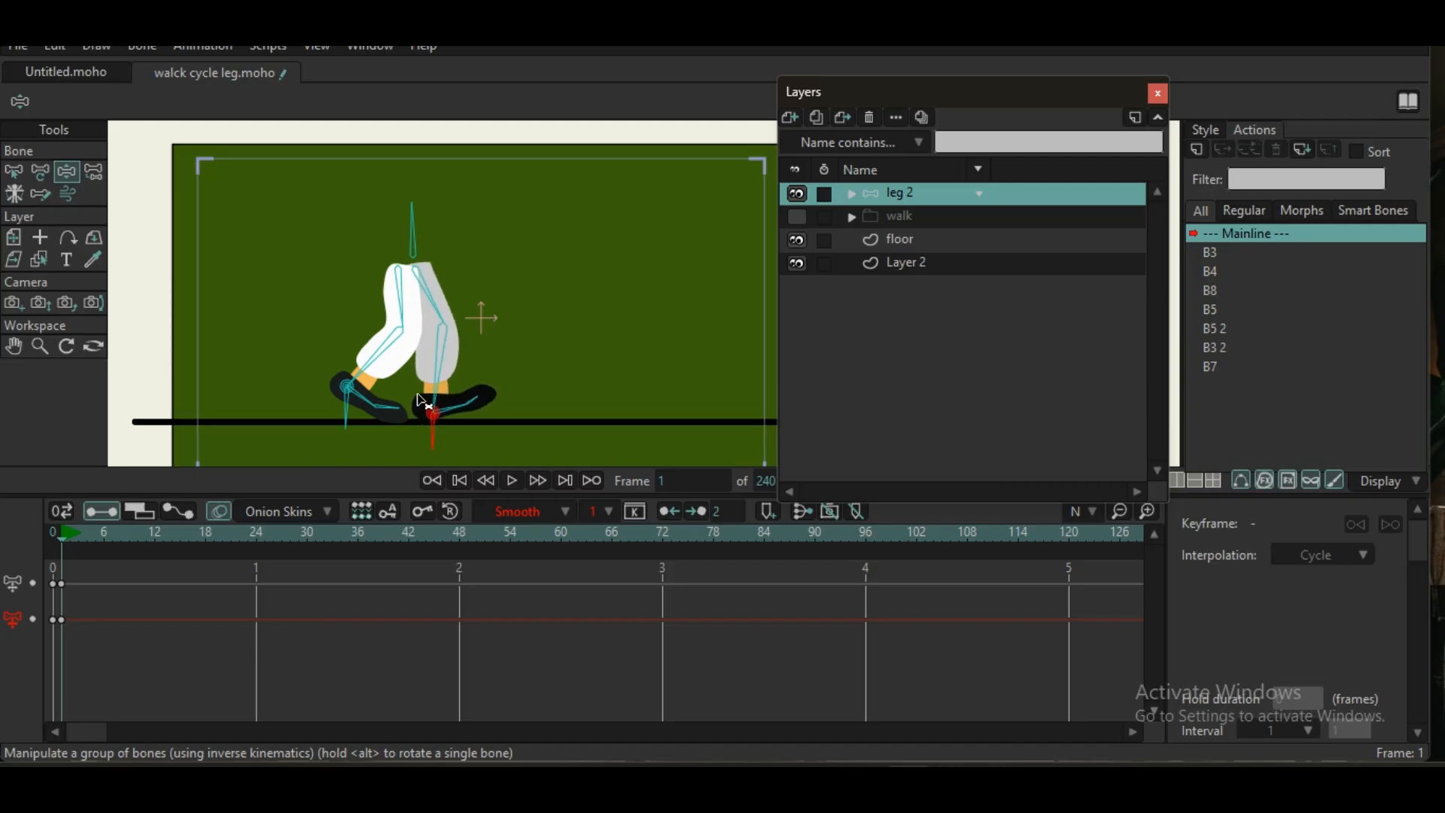
# - Refine the frame 1 stride by moving the front leg further forward, lowering the rear ankle and adjusting both foot angles
pyautogui.scroll(4, 423, 418)
pyautogui.moveTo(291, 332)
pyautogui.mouseDown()
pyautogui.moveTo(289, 305)
pyautogui.moveTo(308, 362)
pyautogui.moveTo(295, 358)
pyautogui.mouseUp()
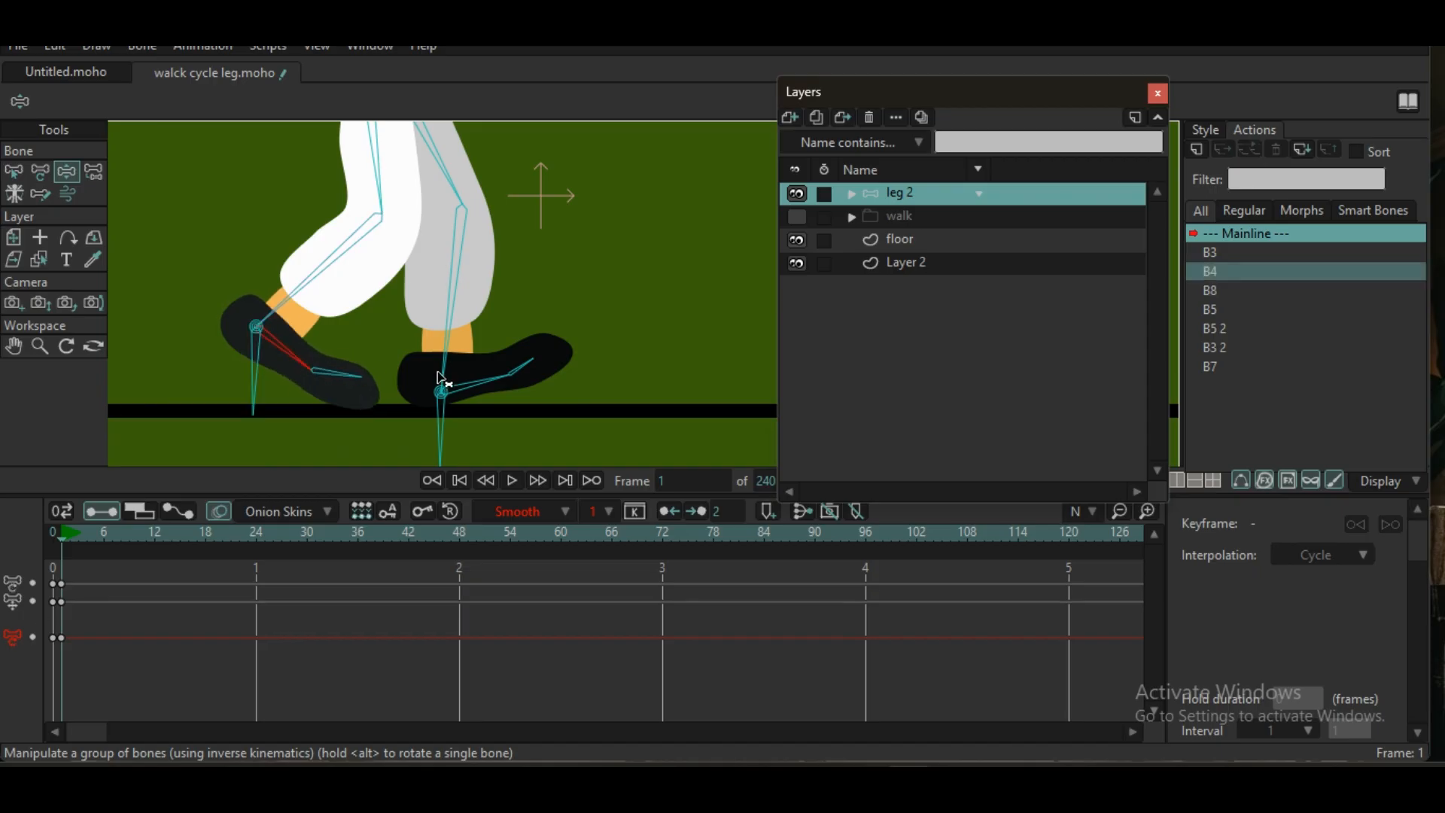
pyautogui.moveTo(450, 358); pyautogui.dragTo(506, 391)
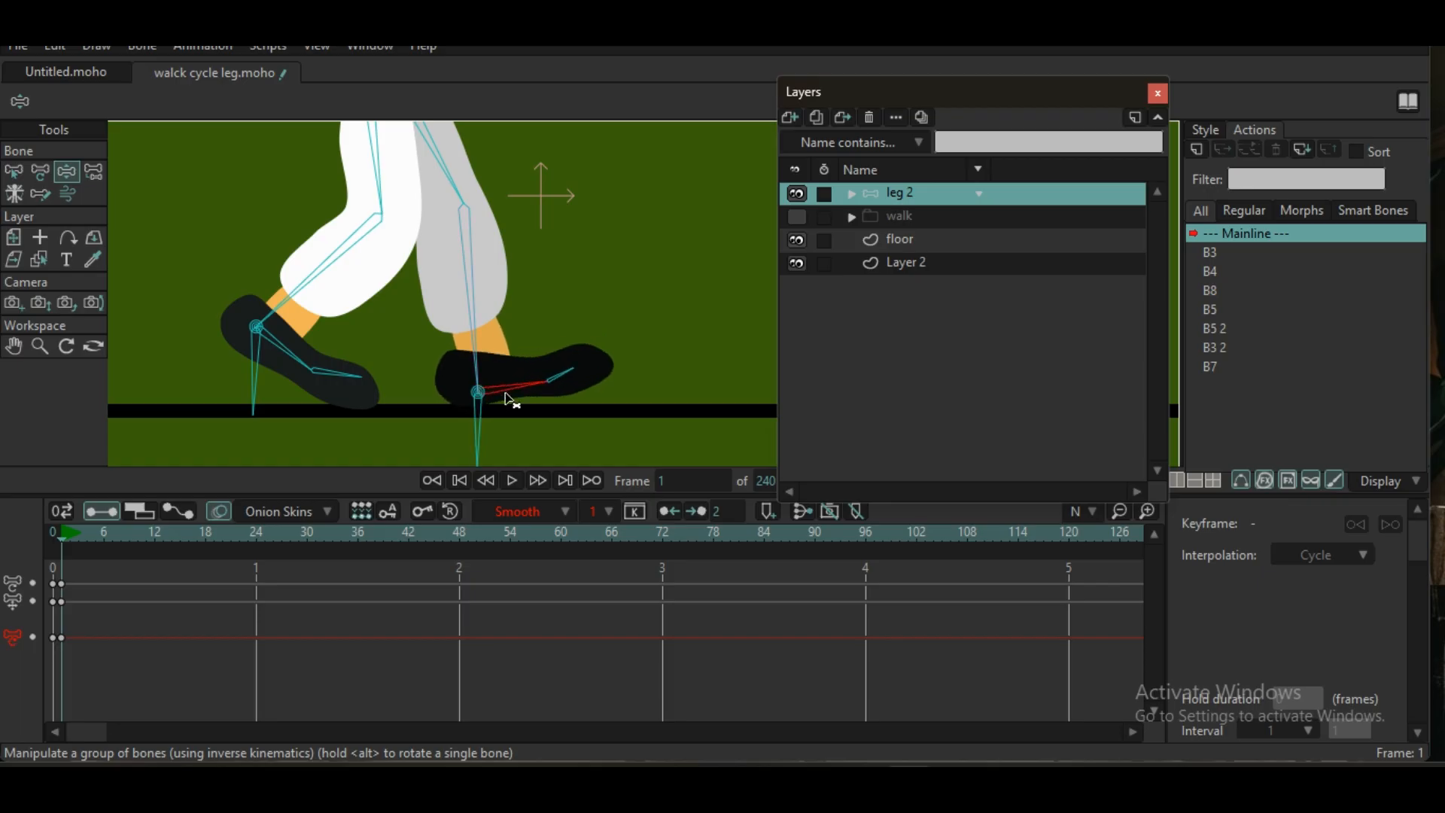
pyautogui.moveTo(300, 303); pyautogui.dragTo(286, 364)
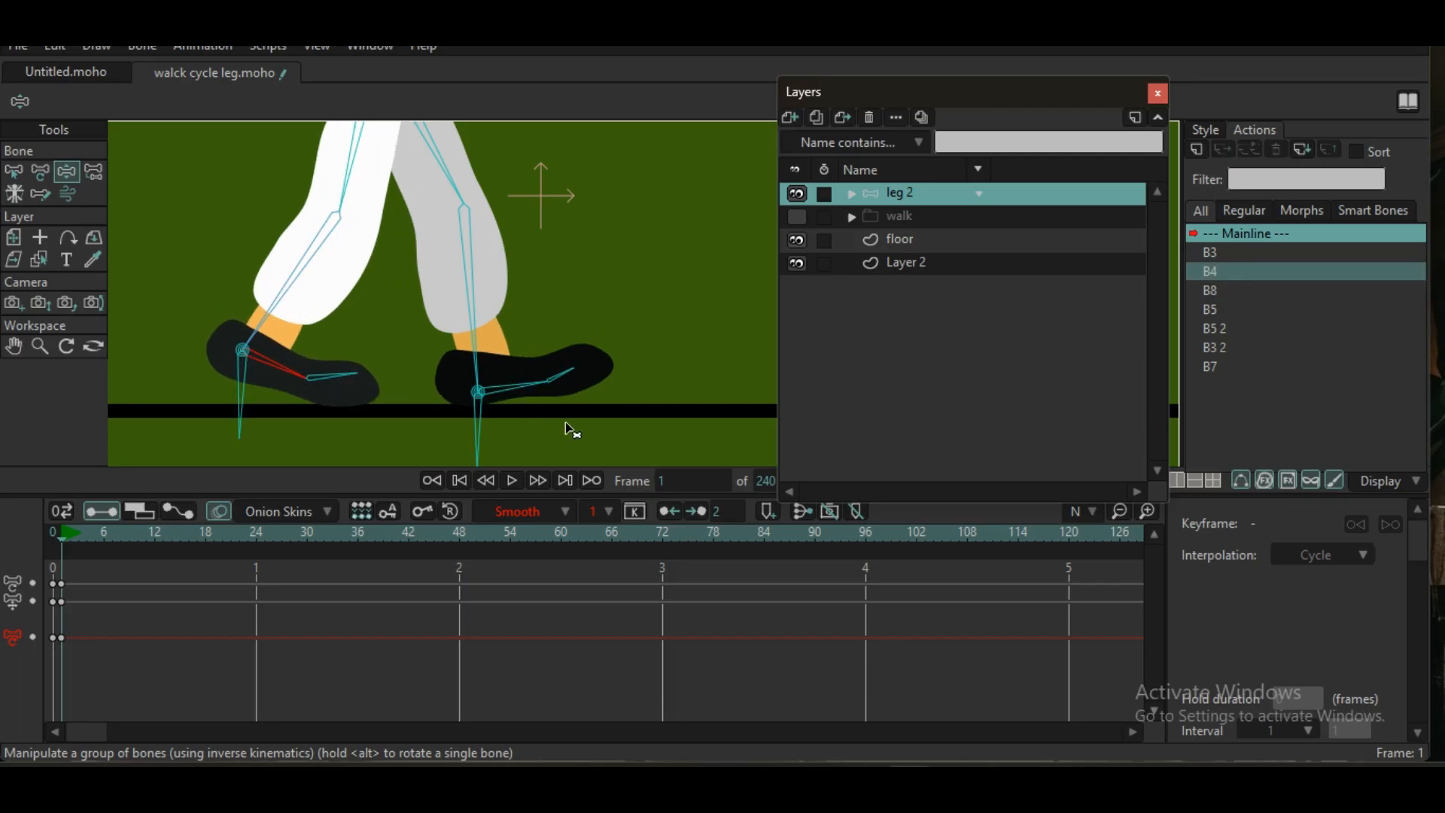
pyautogui.click(500, 387)
pyautogui.scroll(-3, 424, 346)
pyautogui.scroll(4, 421, 343)
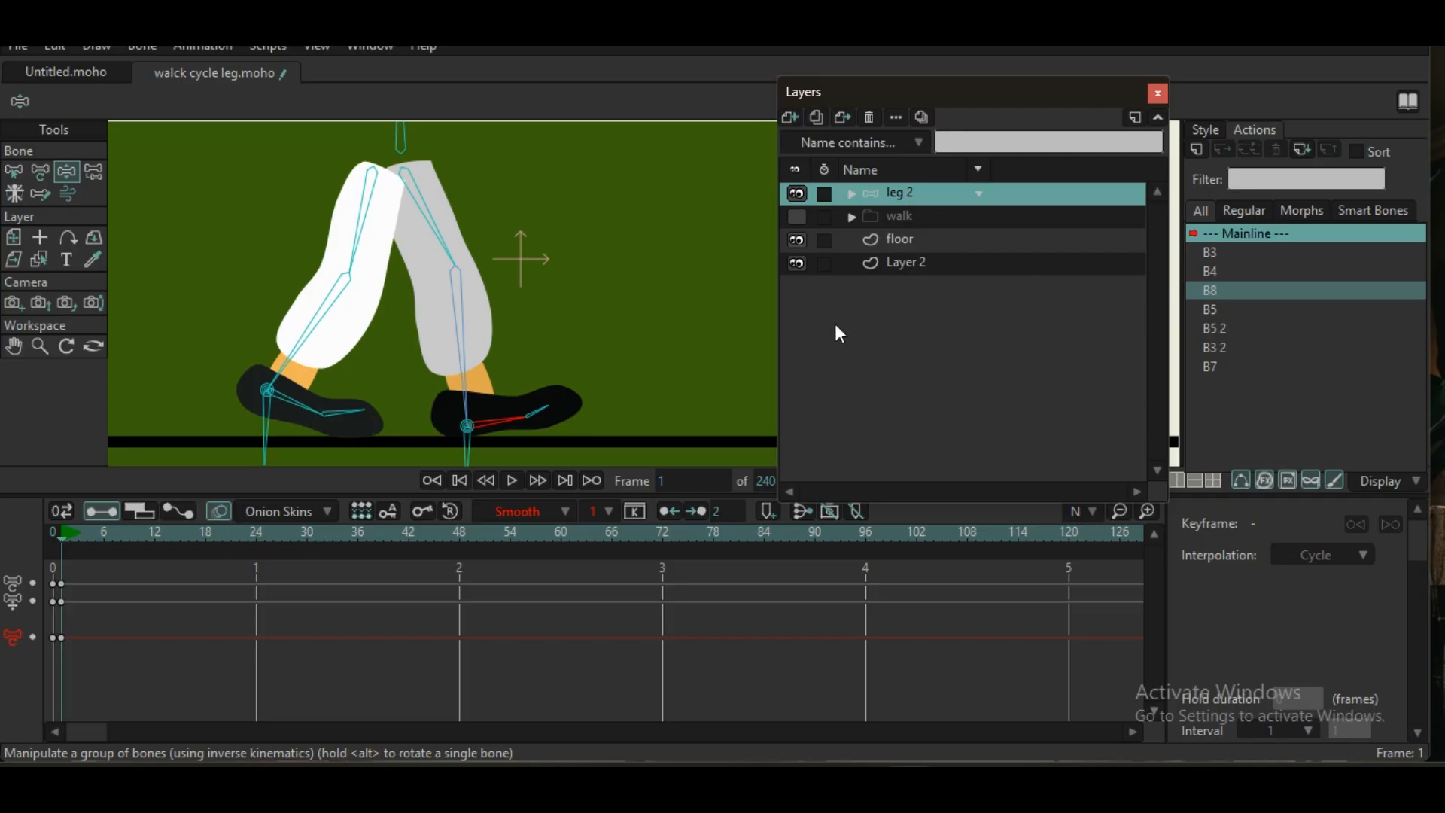
# - Key all bones of the leg 2 layer at frame 1, including their scale
pyautogui.scroll(-2, 433, 283)
pyautogui.moveTo(437, 293); pyautogui.dragTo(430, 303)
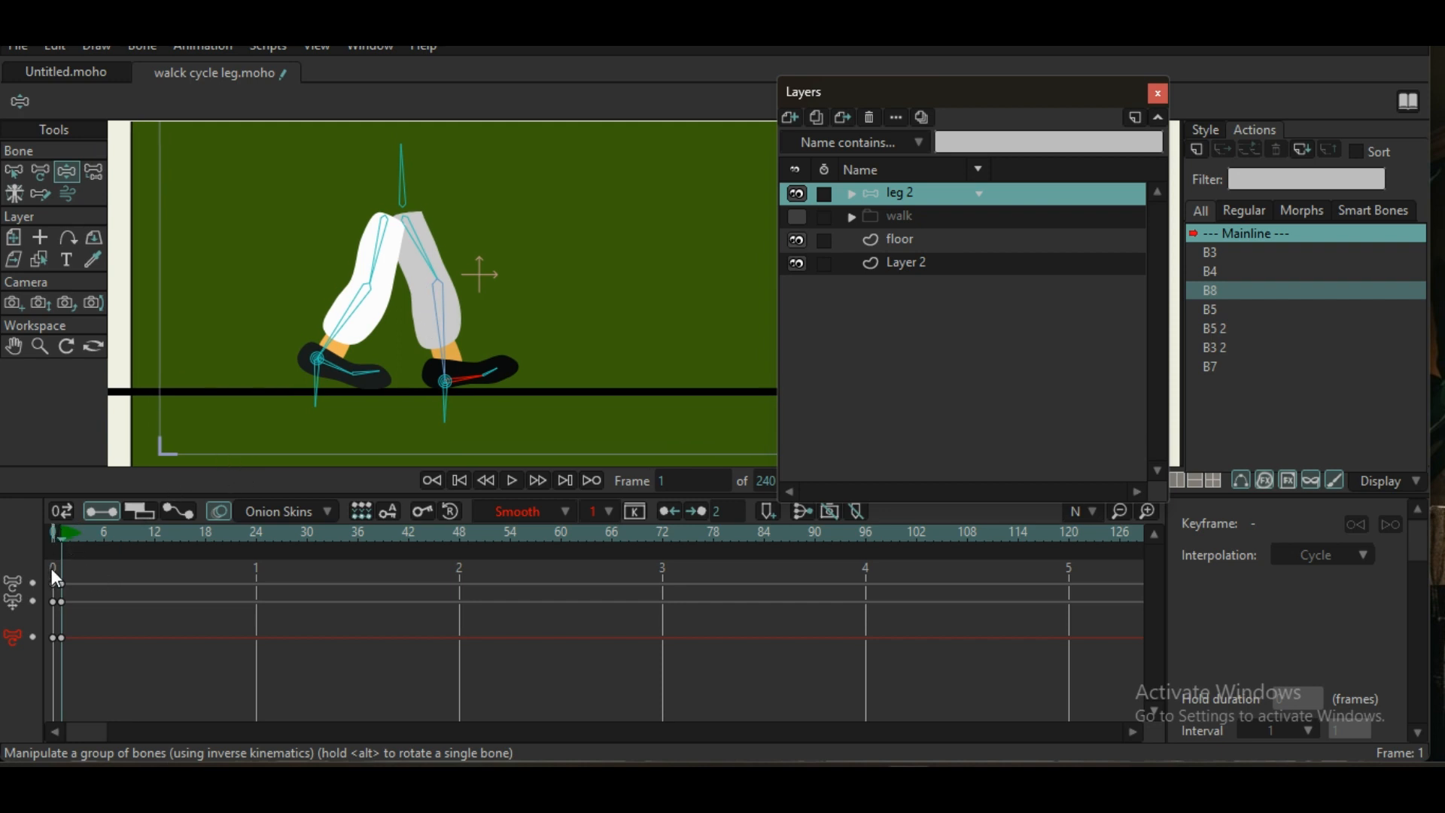
pyautogui.hotkey('ctrl', 'f')
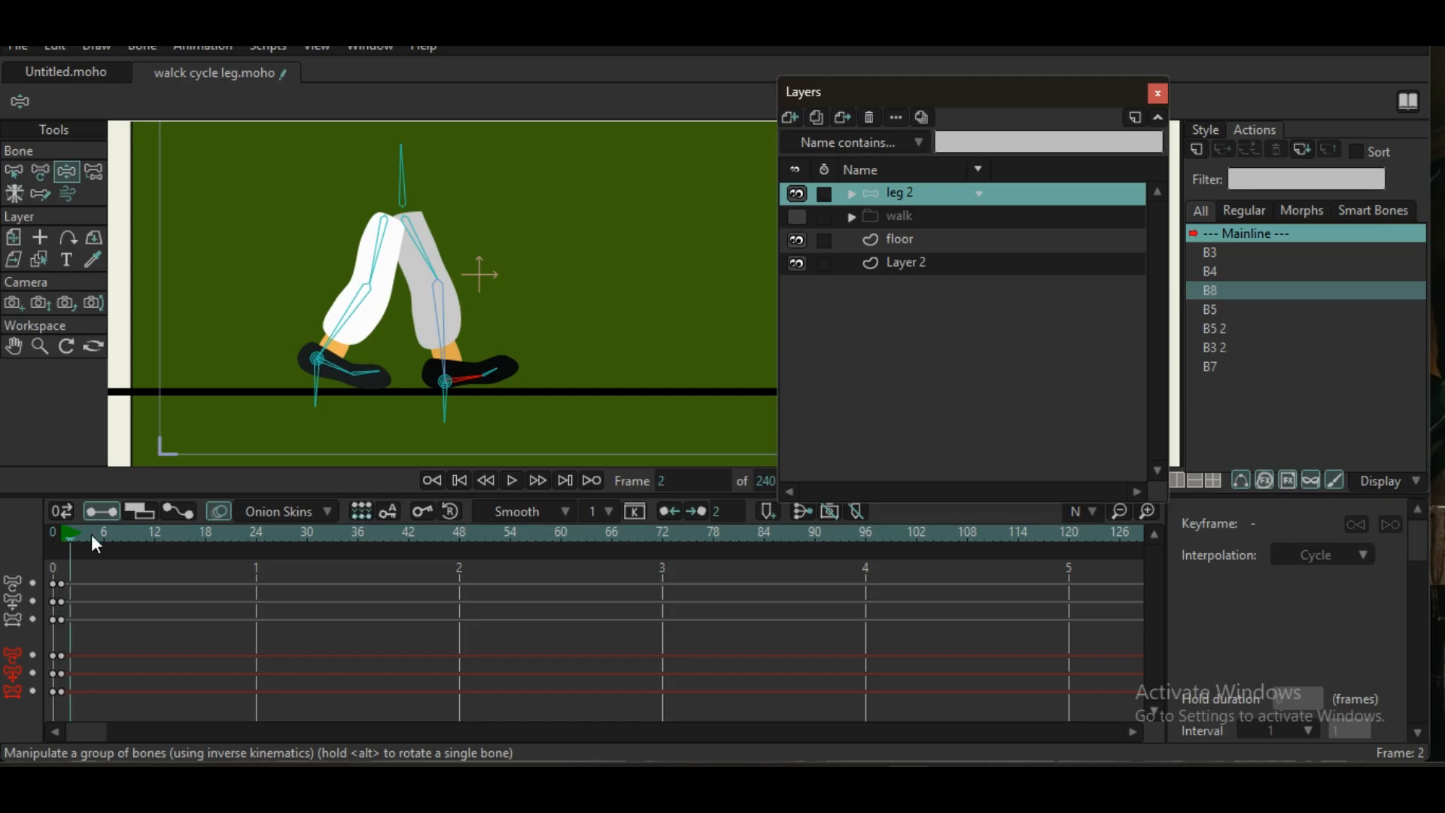
# - Go to frame 12 and turn on an onion skin of the frame 1 pose
pyautogui.click(138, 535)
pyautogui.click(156, 542)
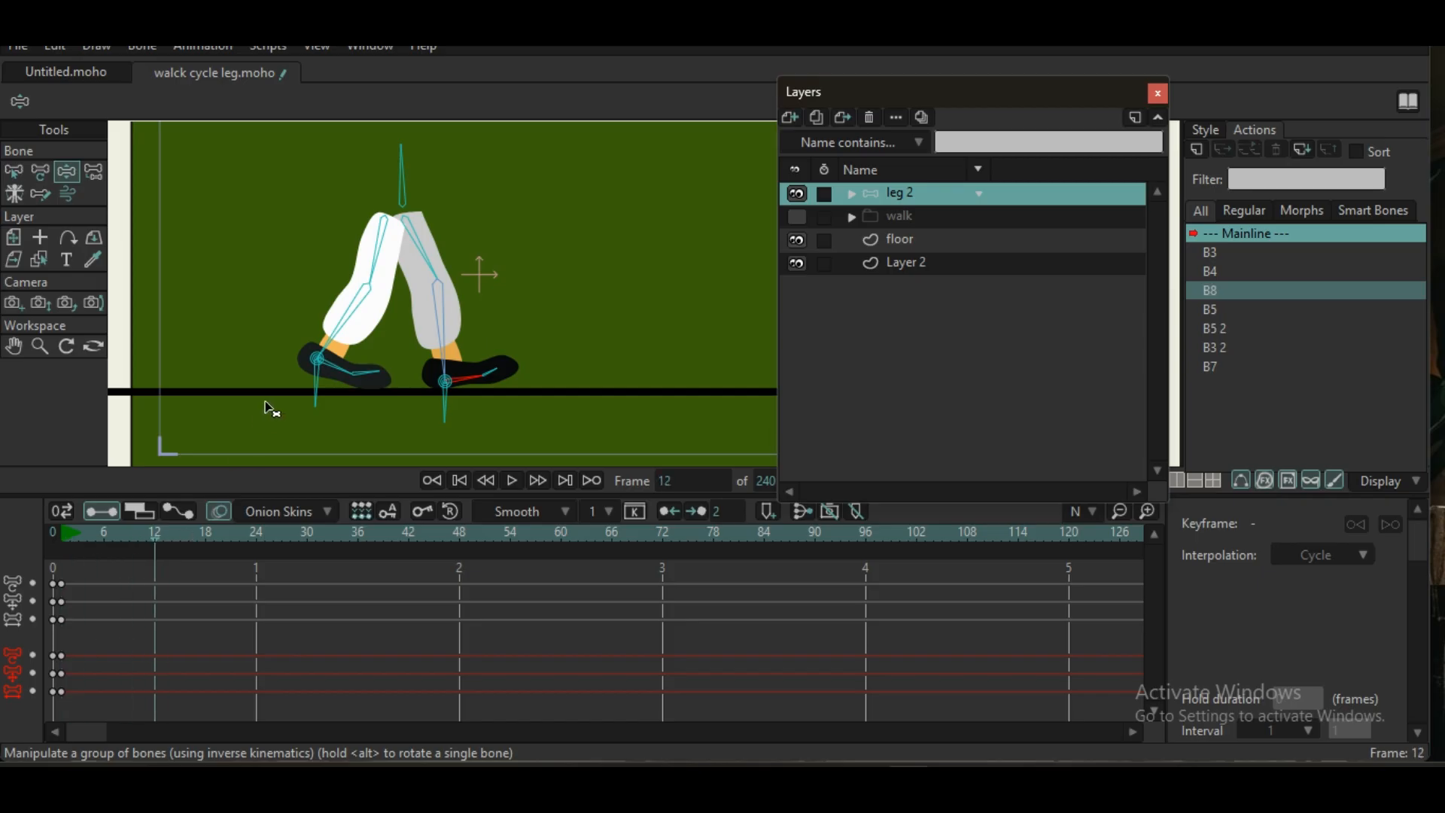
pyautogui.scroll(2, 335, 380)
pyautogui.moveTo(331, 375); pyautogui.dragTo(297, 388)
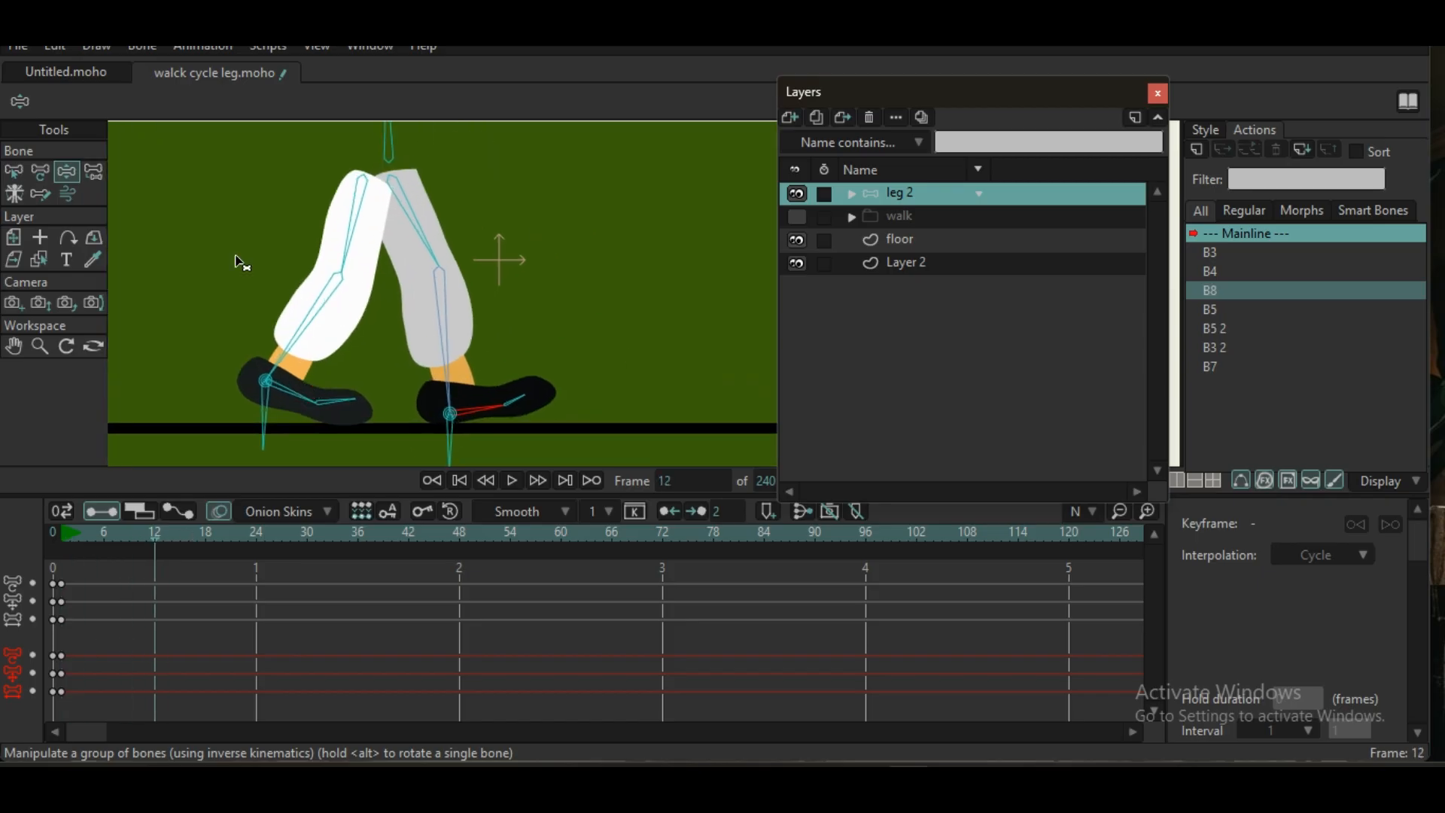
pyautogui.click(61, 550)
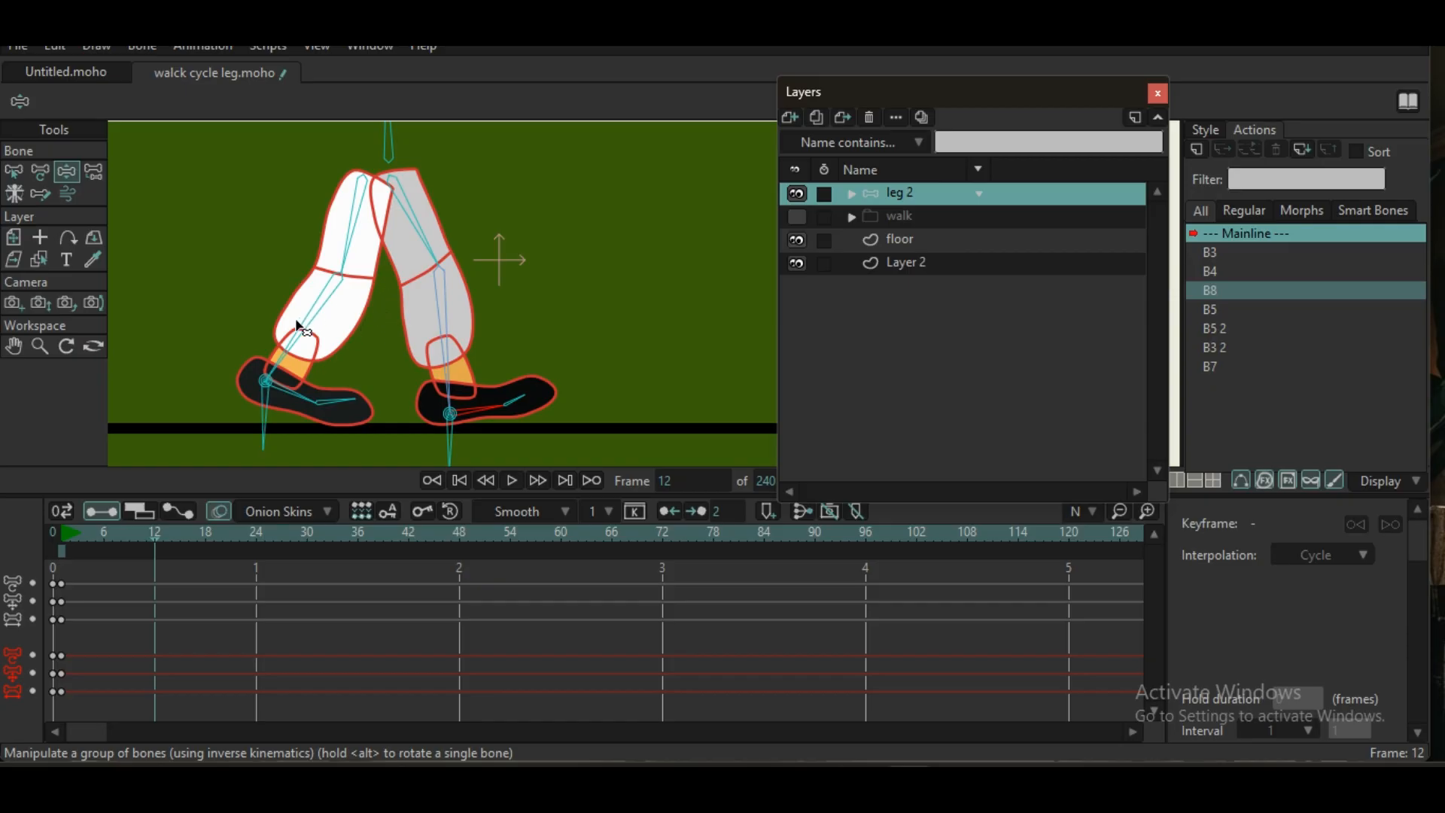
# - Swap the legs at frame 12, placing the white leg in front and matching the grey leg and foot to the rear outline
pyautogui.moveTo(265, 412); pyautogui.dragTo(438, 377)
pyautogui.moveTo(447, 325); pyautogui.dragTo(301, 356)
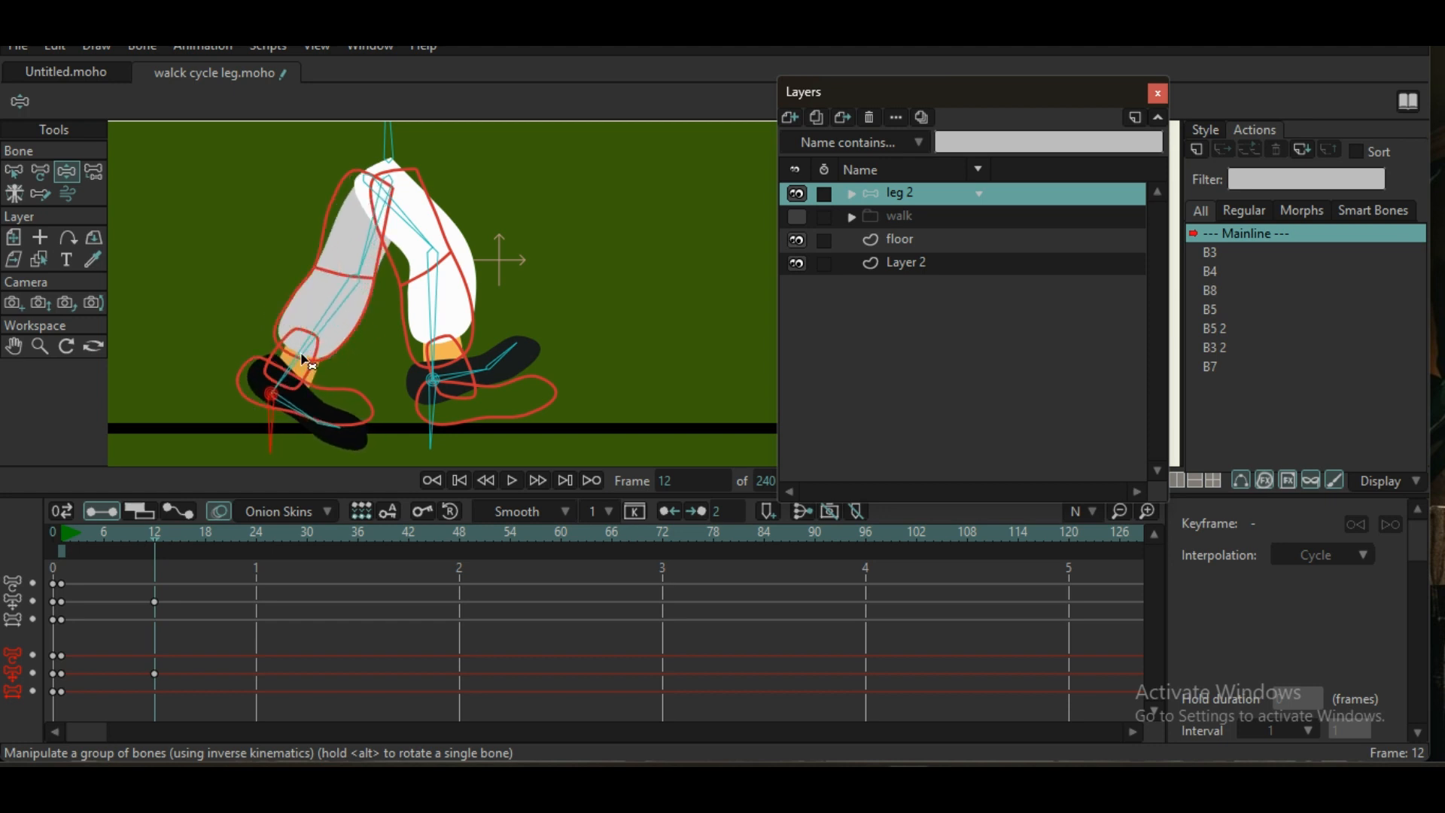
pyautogui.moveTo(292, 408)
pyautogui.mouseDown()
pyautogui.moveTo(289, 387)
pyautogui.moveTo(263, 414)
pyautogui.moveTo(273, 396)
pyautogui.moveTo(265, 407)
pyautogui.moveTo(319, 399)
pyautogui.mouseUp()
pyautogui.scroll(3, 267, 406)
pyautogui.click(323, 407)
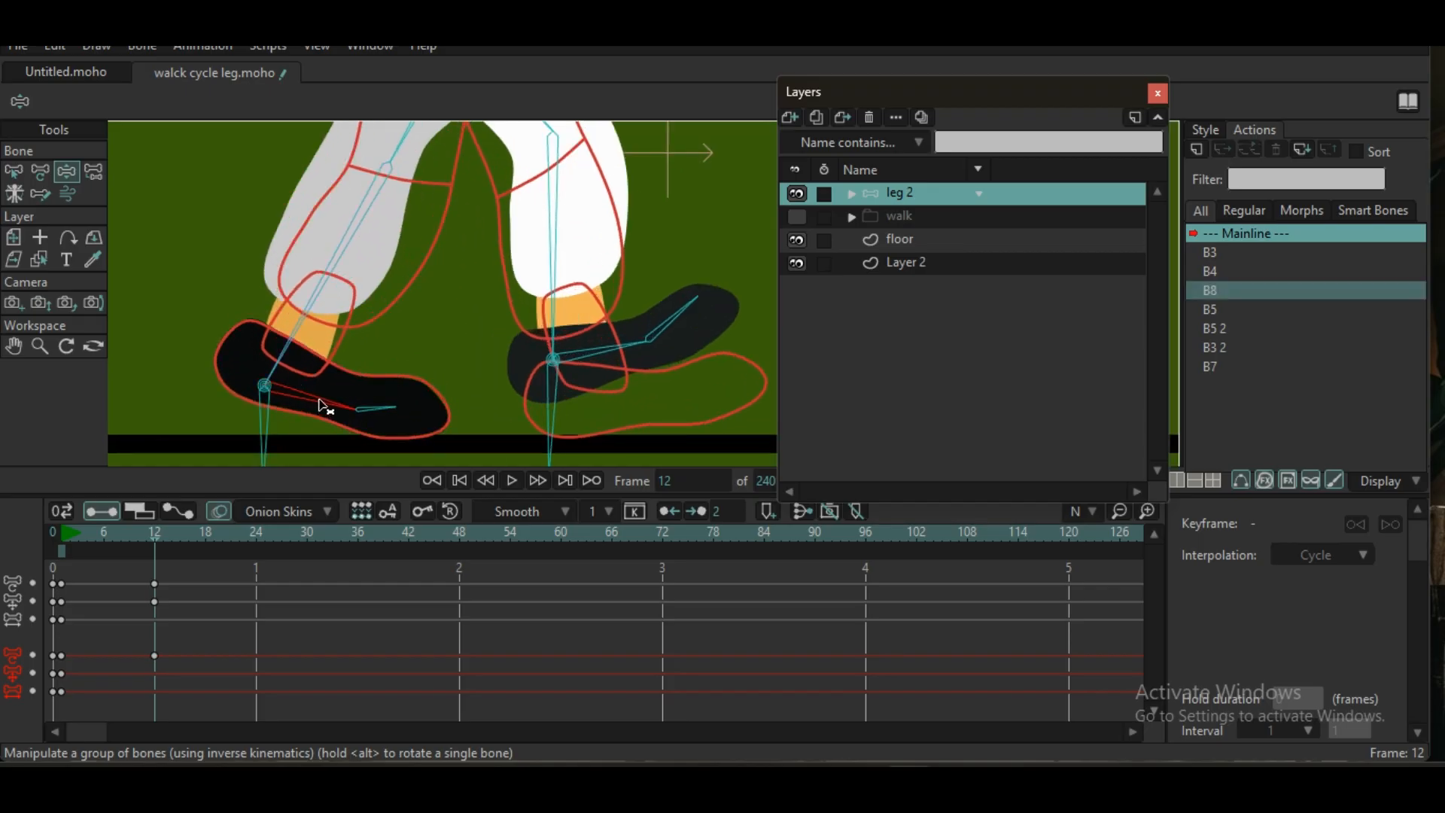
# - Place the white leg's ankle near the outlined front foot at frame 12 and tilt its foot toes-up
pyautogui.moveTo(503, 272); pyautogui.dragTo(542, 313)
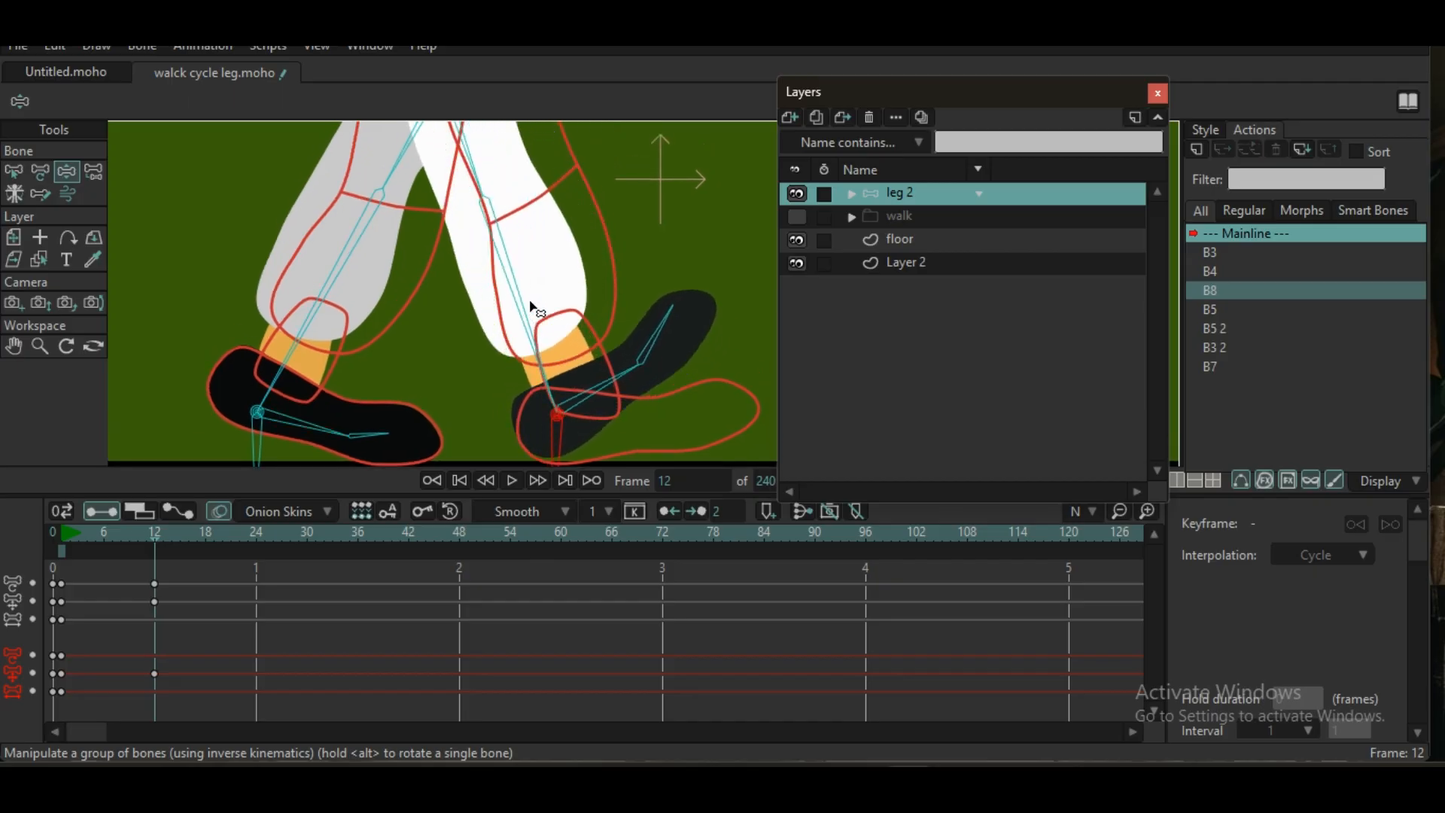
pyautogui.moveTo(553, 449)
pyautogui.mouseDown()
pyautogui.moveTo(601, 401)
pyautogui.moveTo(571, 428)
pyautogui.mouseUp()
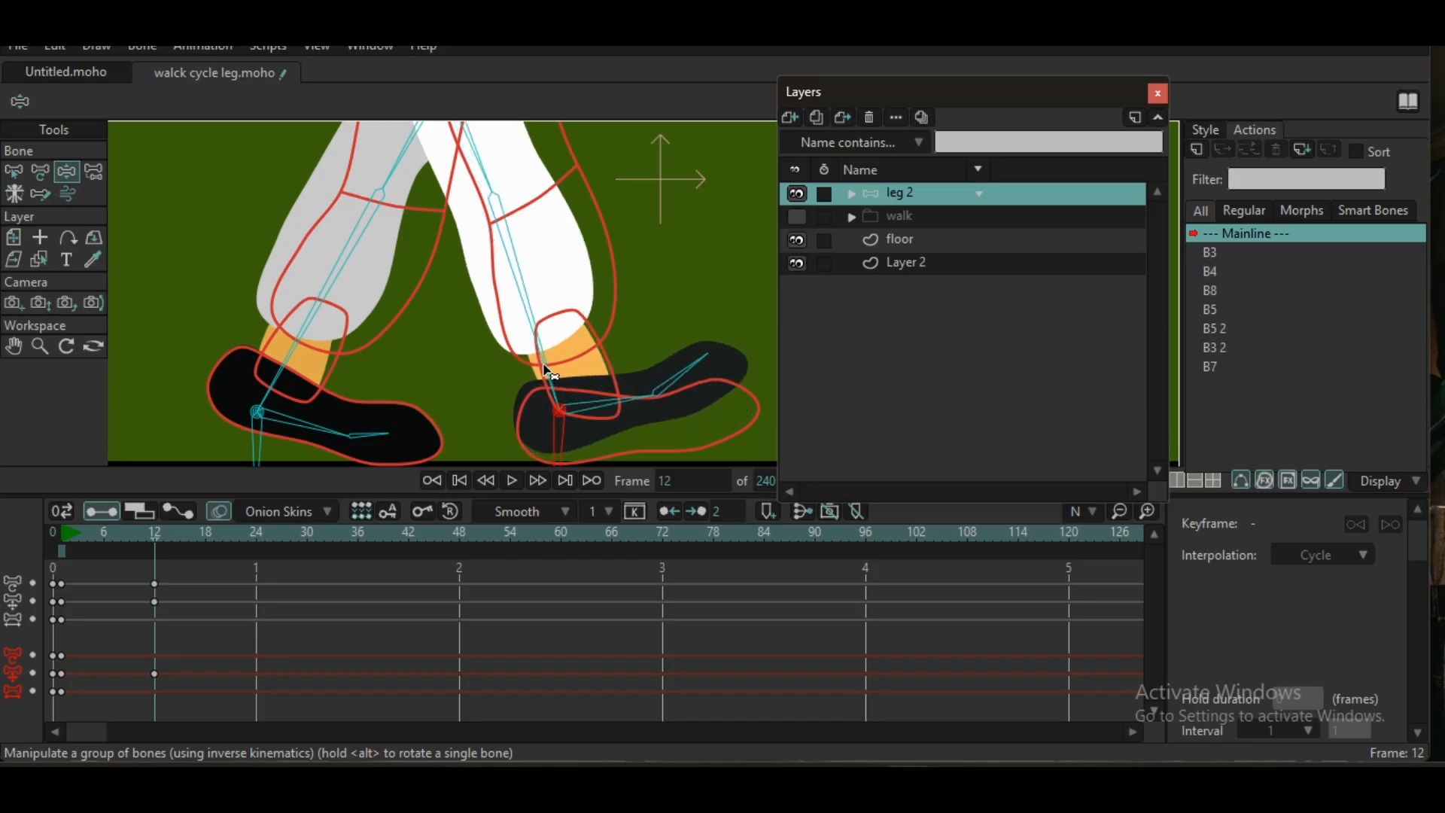
pyautogui.moveTo(549, 369); pyautogui.dragTo(526, 403)
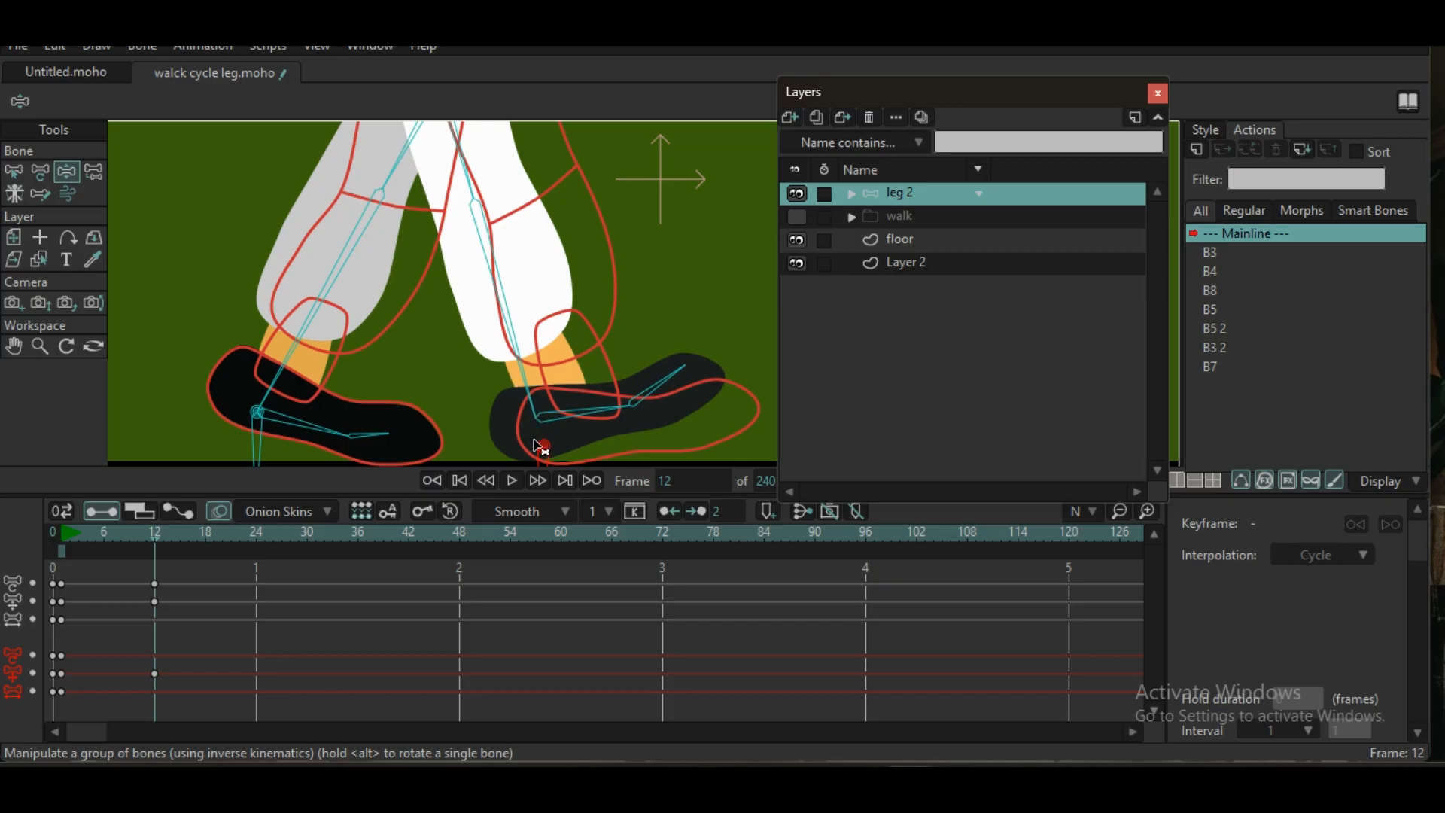
pyautogui.moveTo(534, 456); pyautogui.dragTo(527, 432)
pyautogui.scroll(-3, 572, 275)
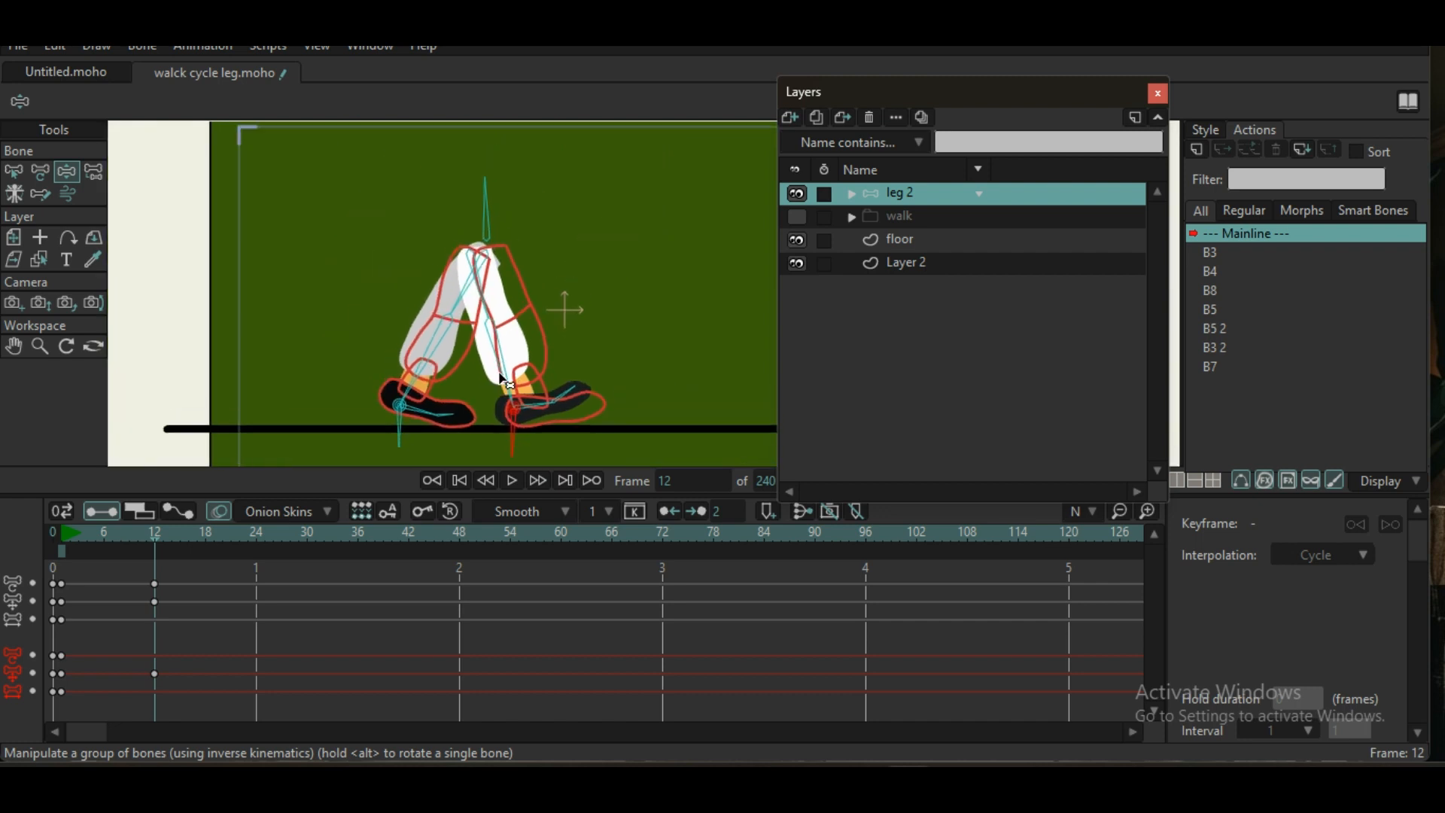
# - Nudge the white leg's ankle so the heel rests on the floor and rotate the foot to follow the onion skin outline
pyautogui.scroll(3, 542, 346)
pyautogui.moveTo(524, 380); pyautogui.dragTo(466, 248)
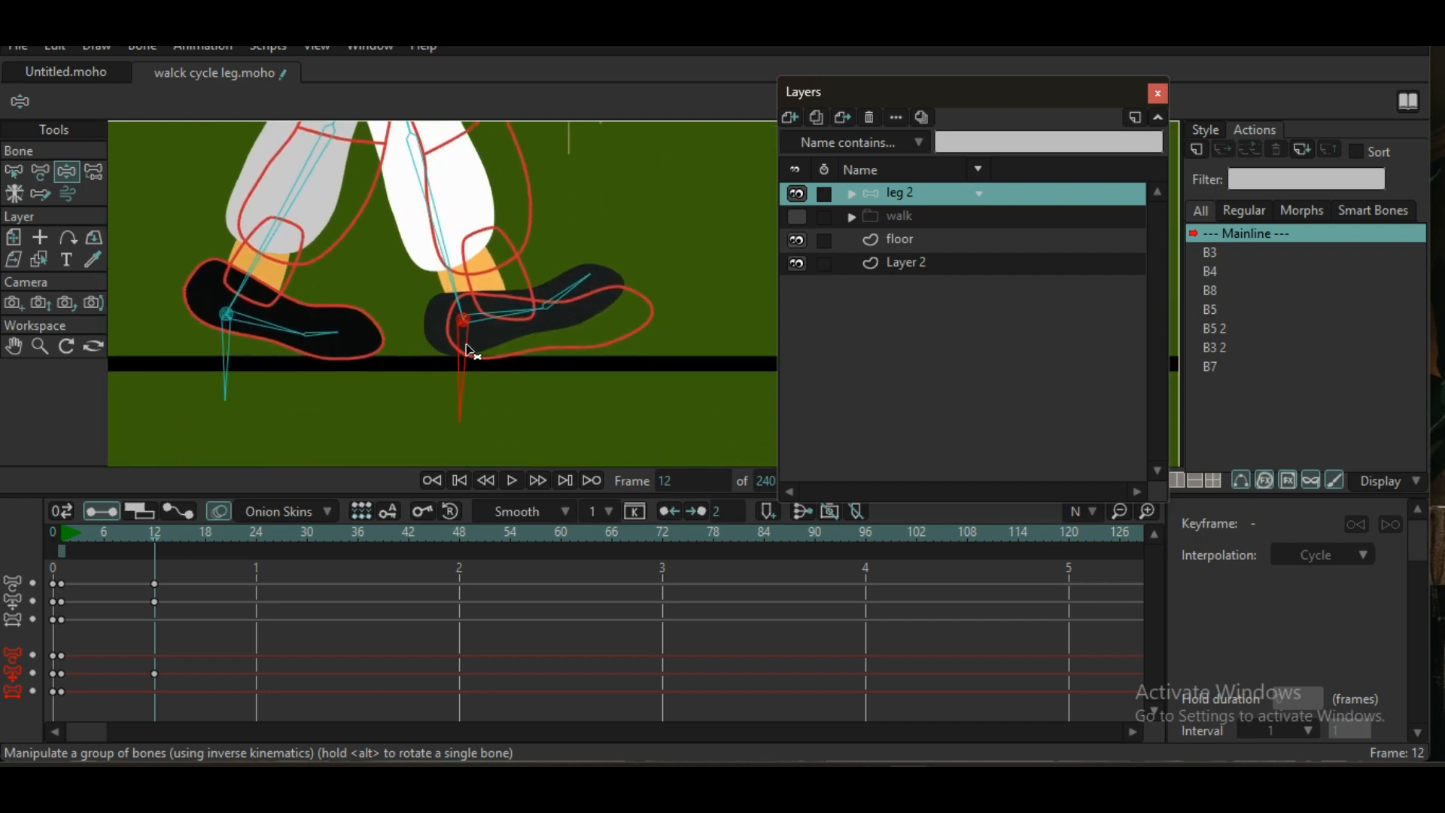
pyautogui.moveTo(471, 351); pyautogui.dragTo(466, 347)
pyautogui.scroll(-3, 474, 301)
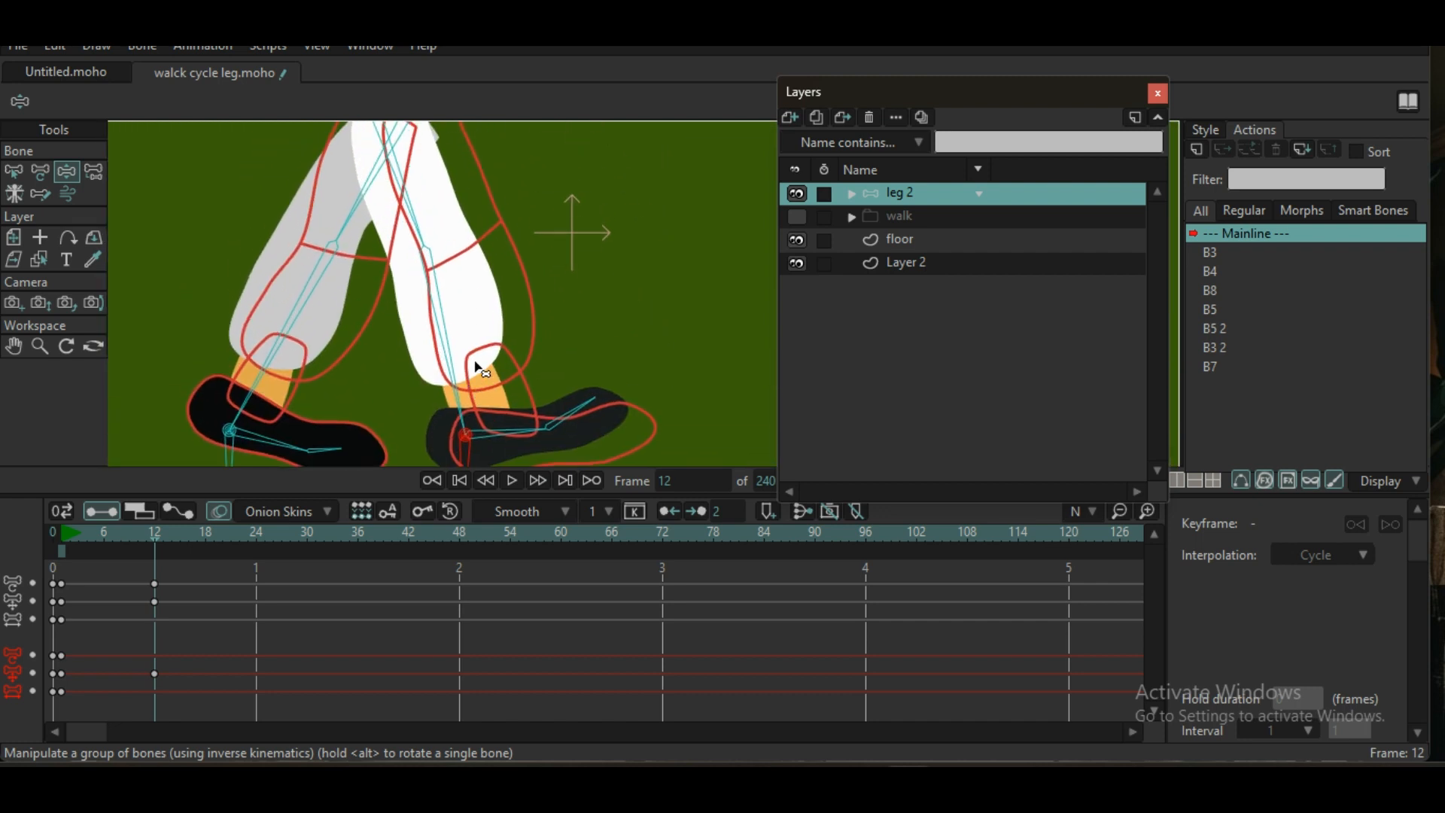
pyautogui.scroll(2, 446, 345)
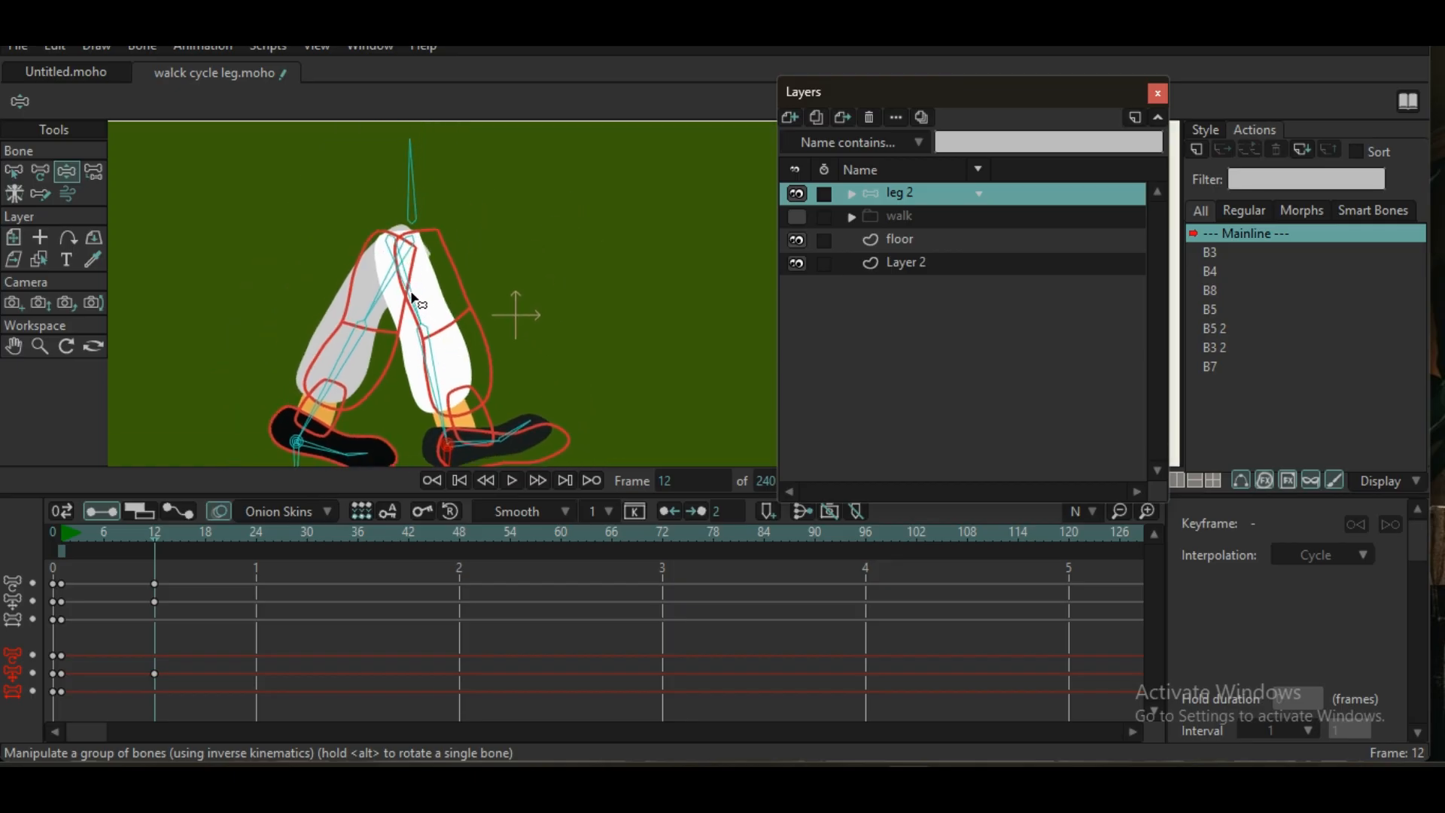
pyautogui.scroll(2, 417, 283)
pyautogui.scroll(-3, 414, 272)
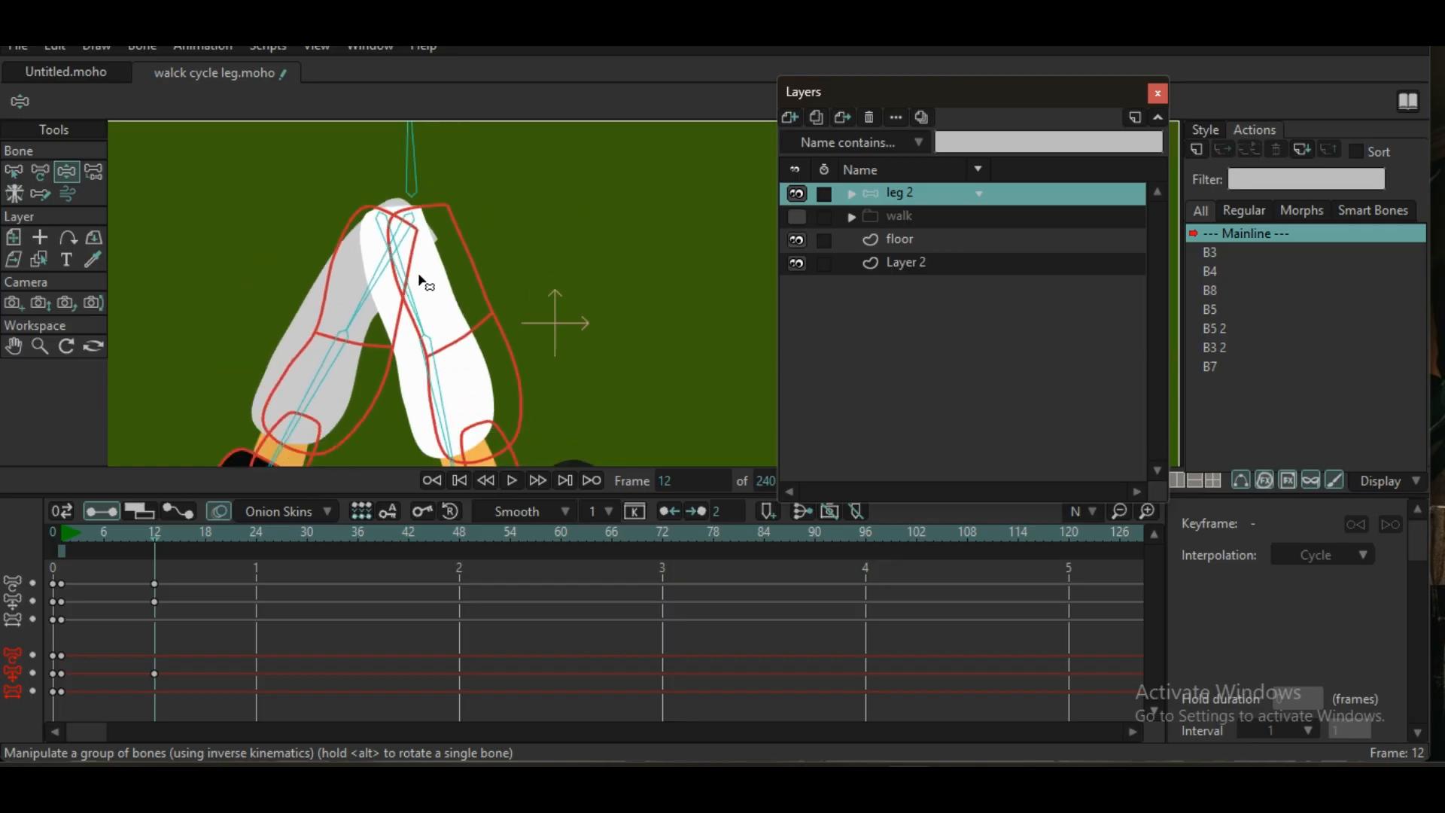
pyautogui.scroll(4, 410, 431)
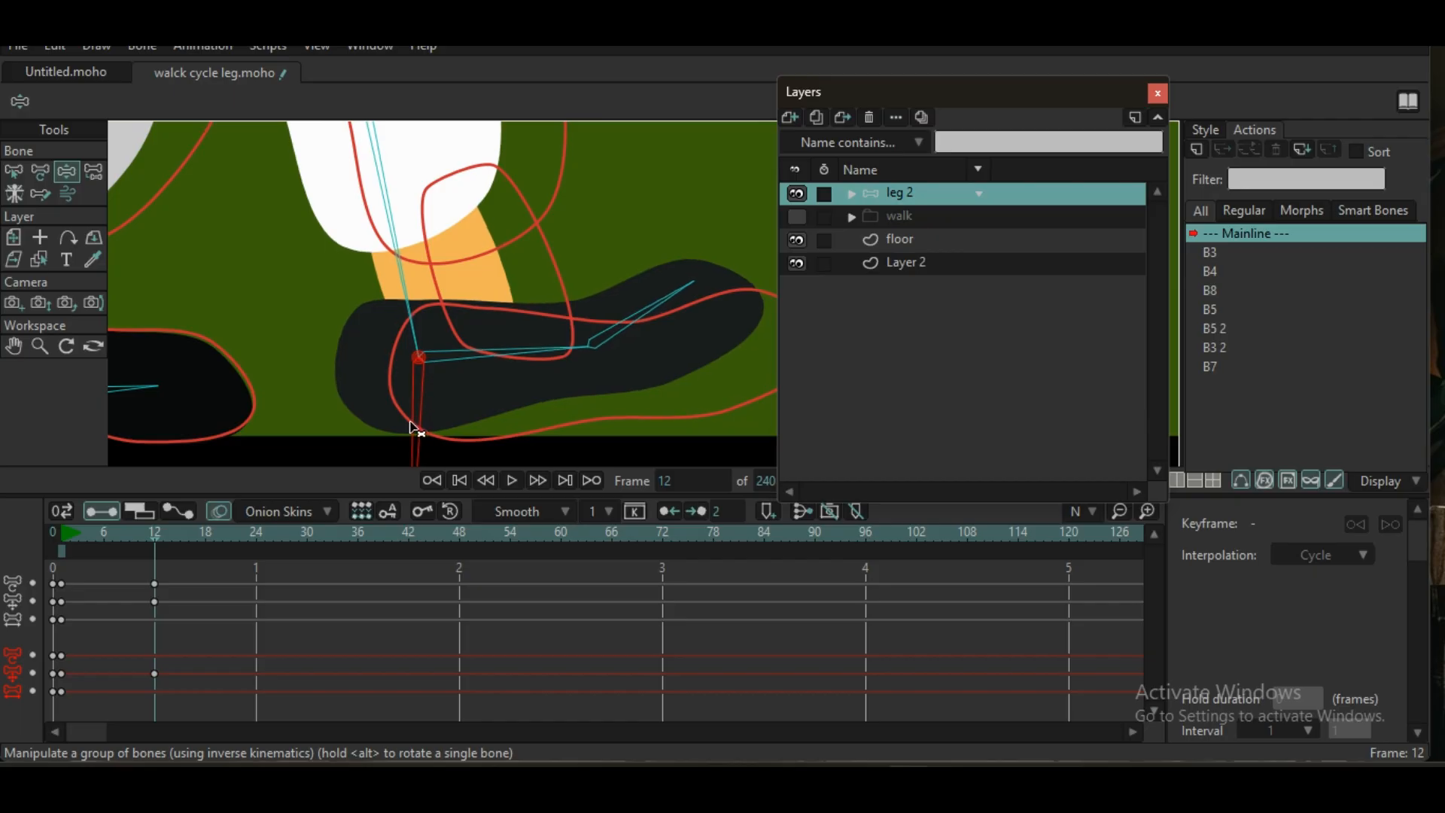
pyautogui.scroll(-3, 411, 430)
pyautogui.scroll(3, 413, 431)
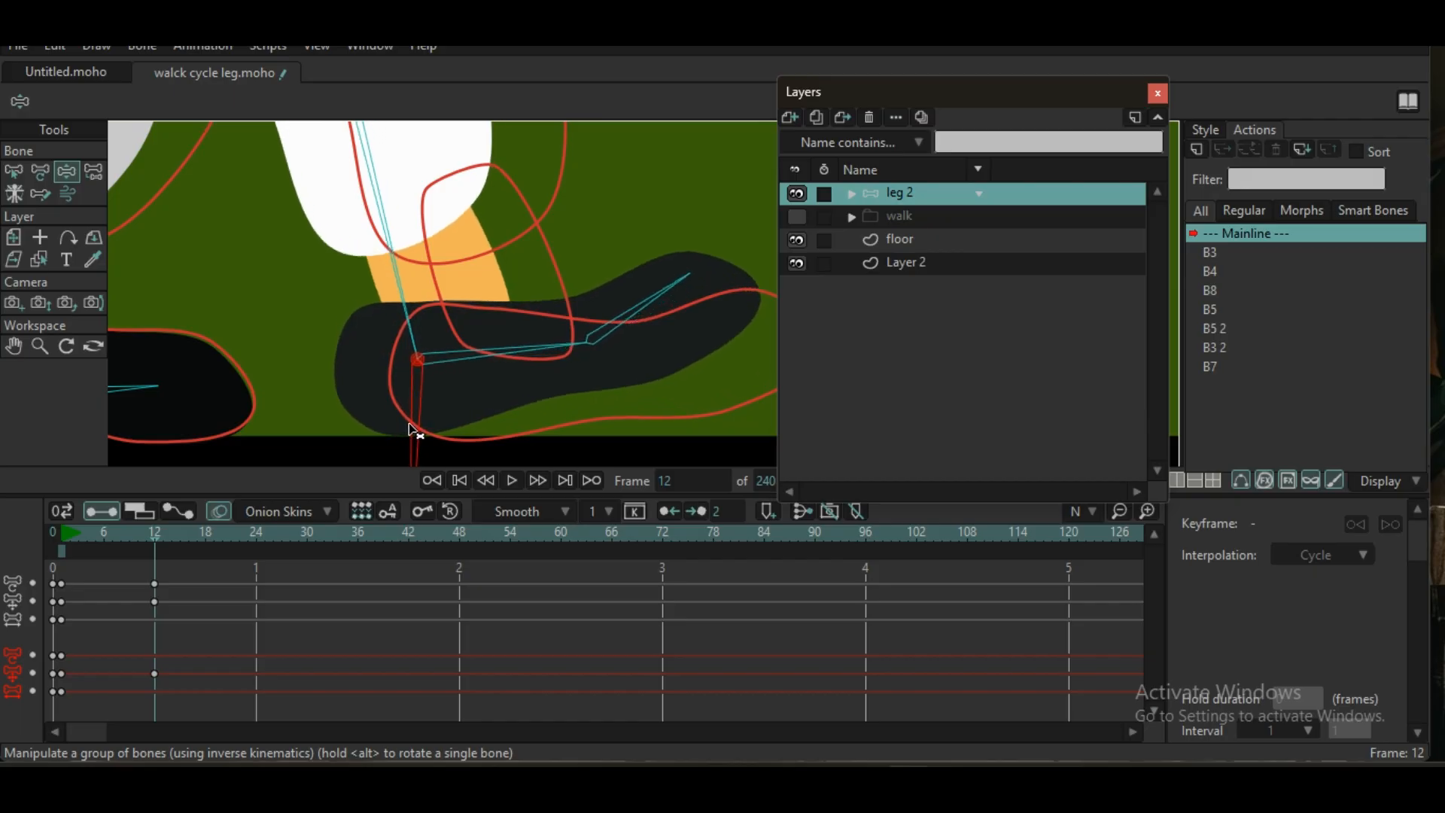
pyautogui.moveTo(490, 365); pyautogui.dragTo(503, 369)
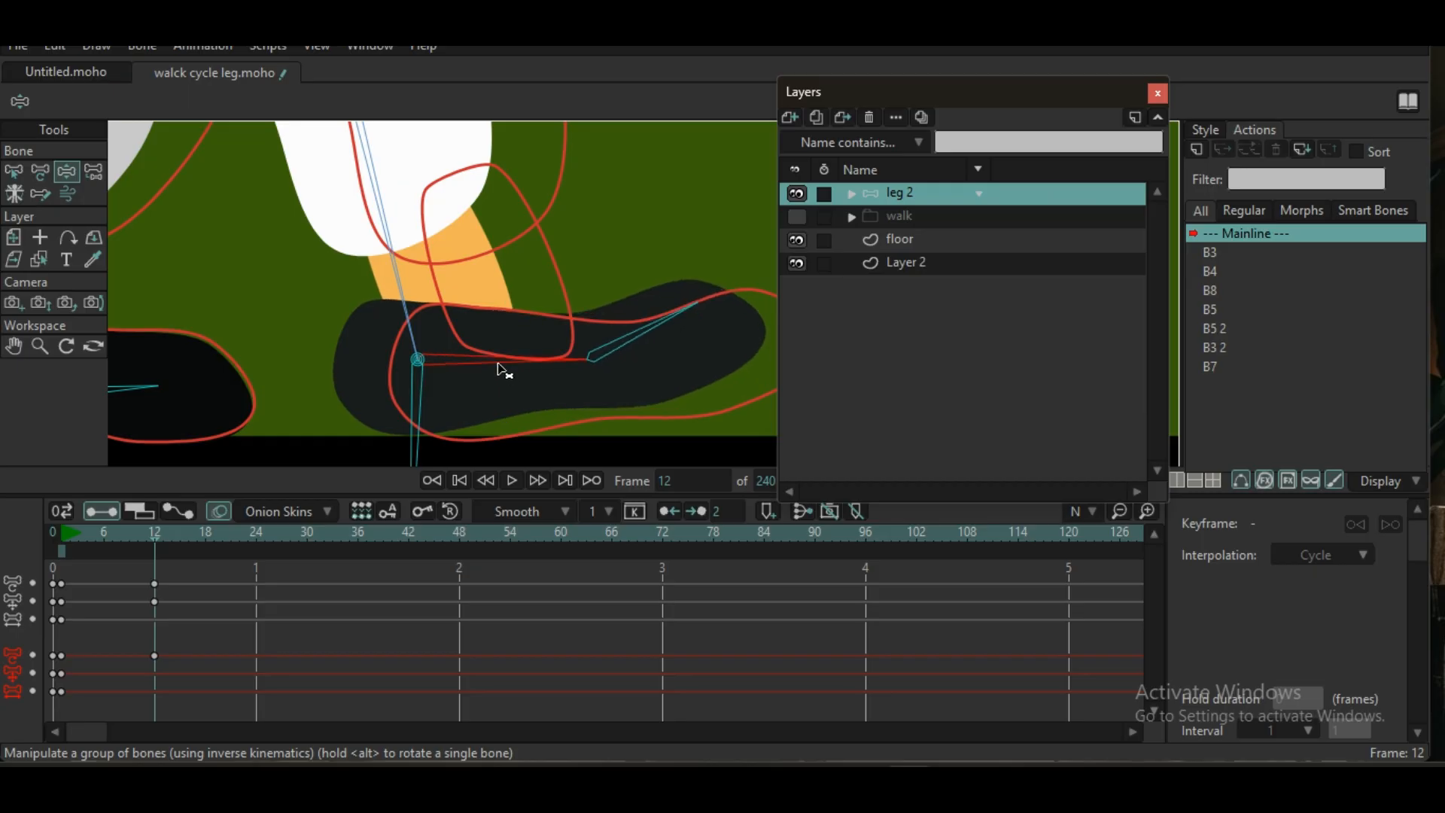
pyautogui.click(422, 403)
pyautogui.scroll(-5, 418, 406)
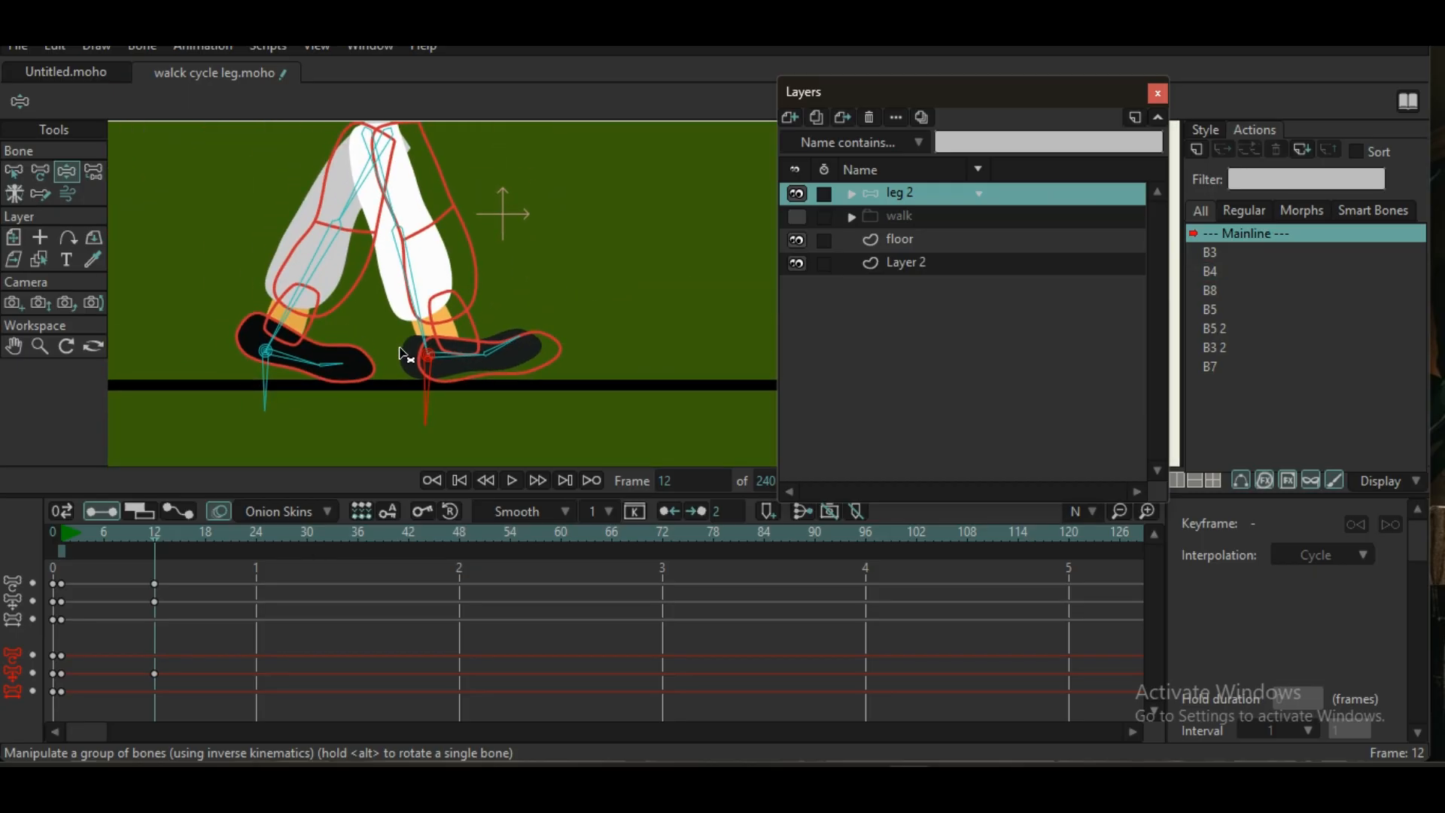
# - Move all bones forward at frame 12 until the rear foot meets the outlined front foot, and scrub the motion from frame 1
pyautogui.hotkey('ctrl', 'a')
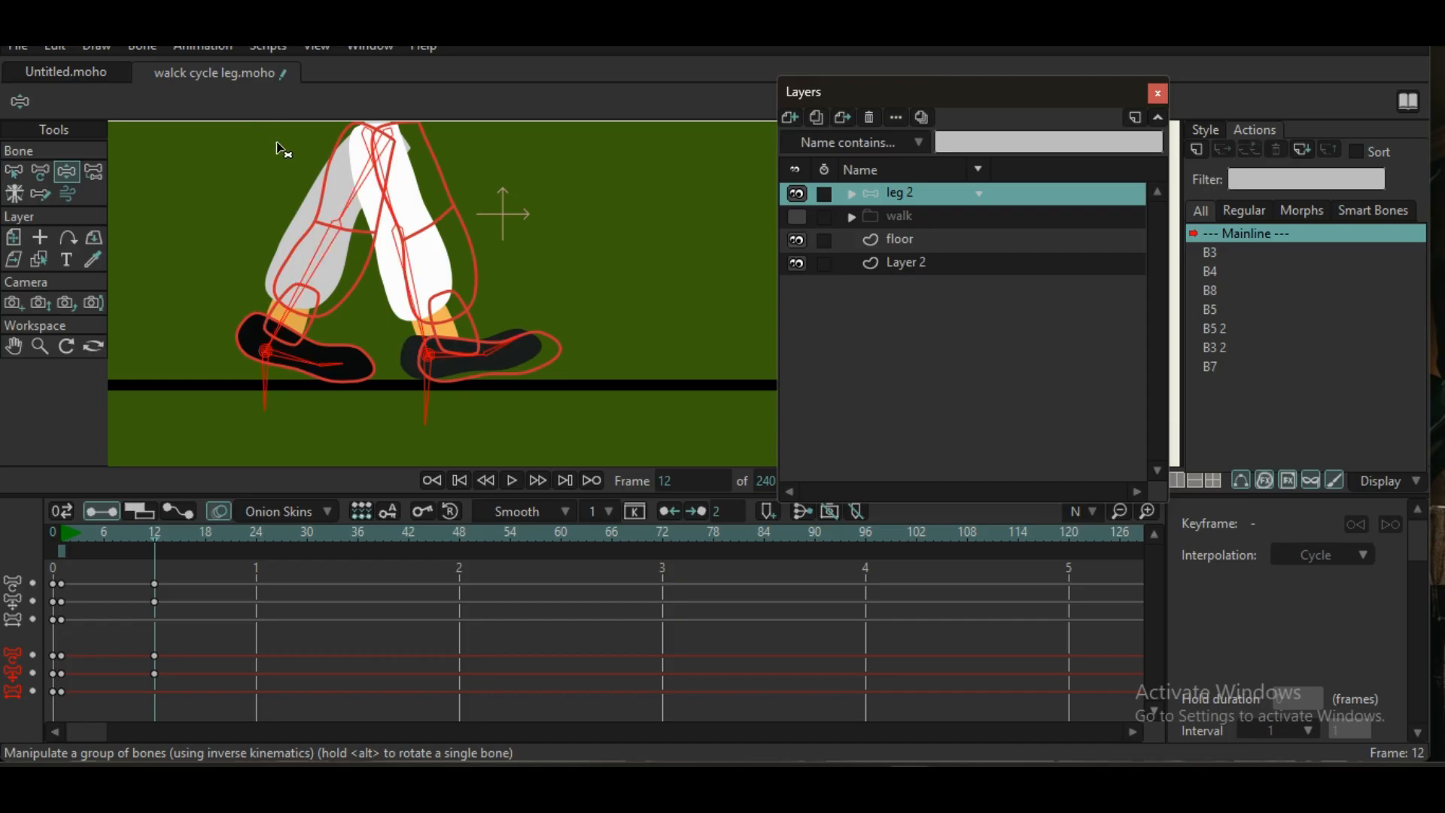
pyautogui.click(40, 172)
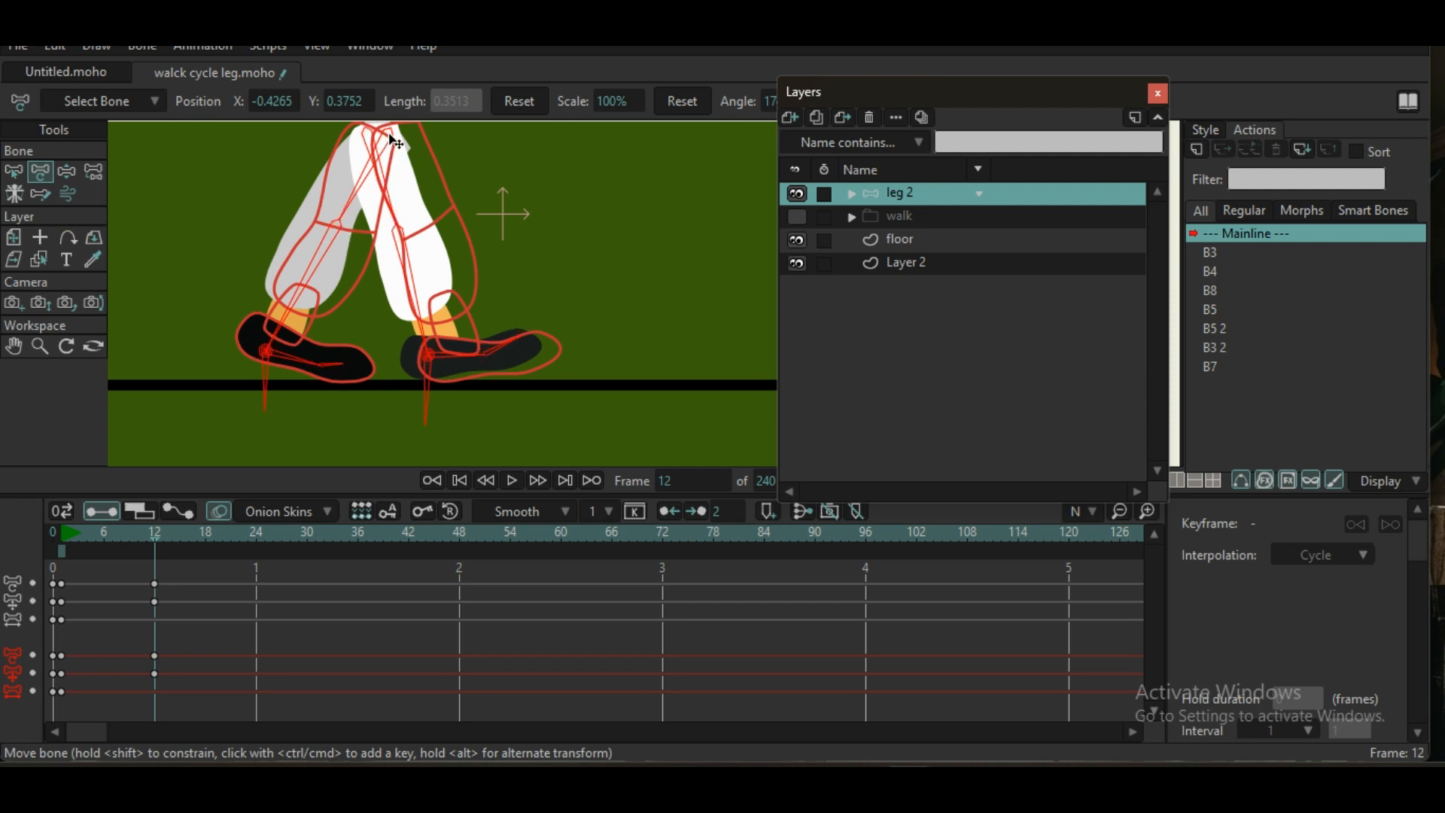
pyautogui.moveTo(391, 140); pyautogui.dragTo(583, 149)
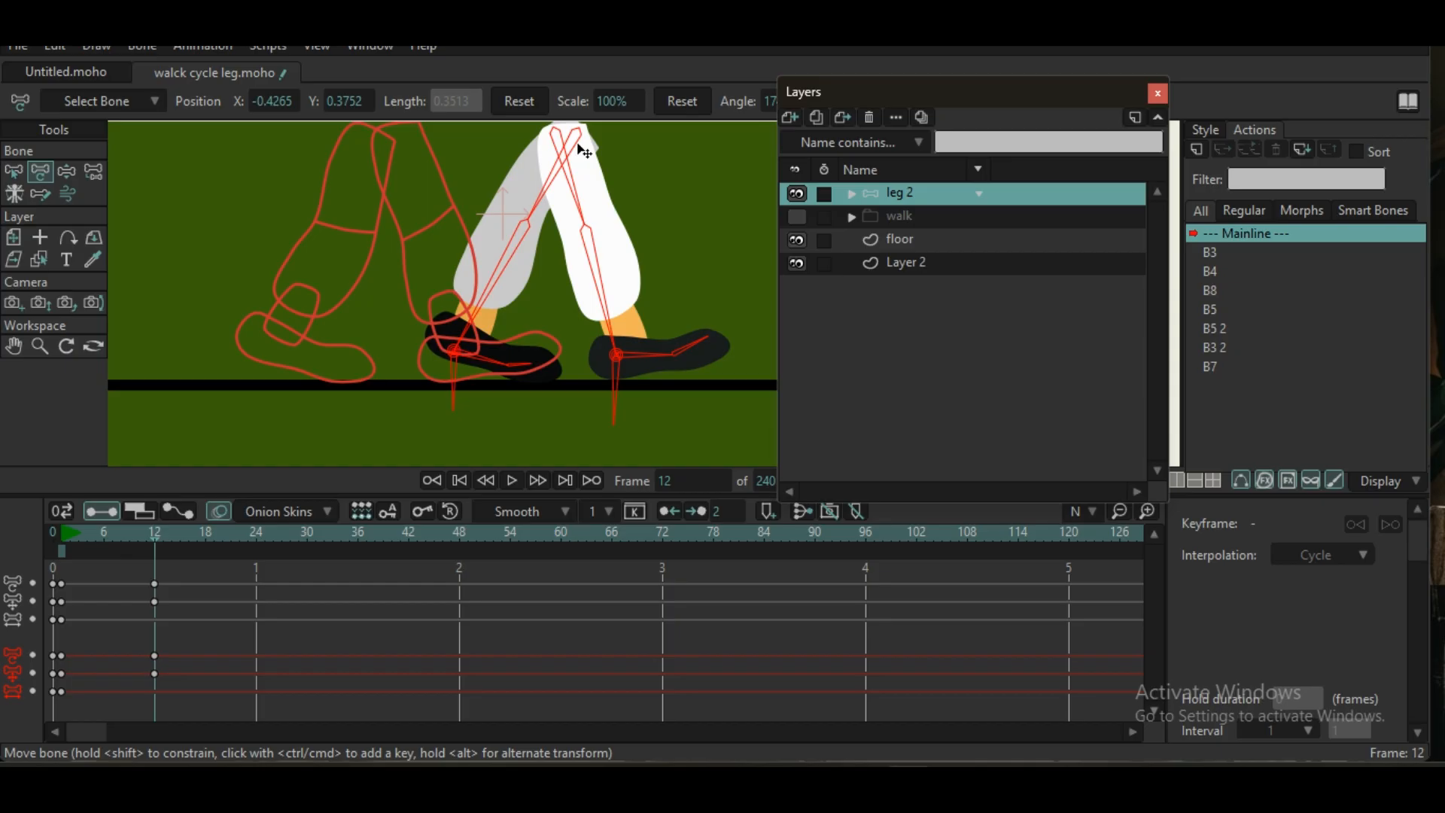
pyautogui.moveTo(584, 151); pyautogui.dragTo(585, 152)
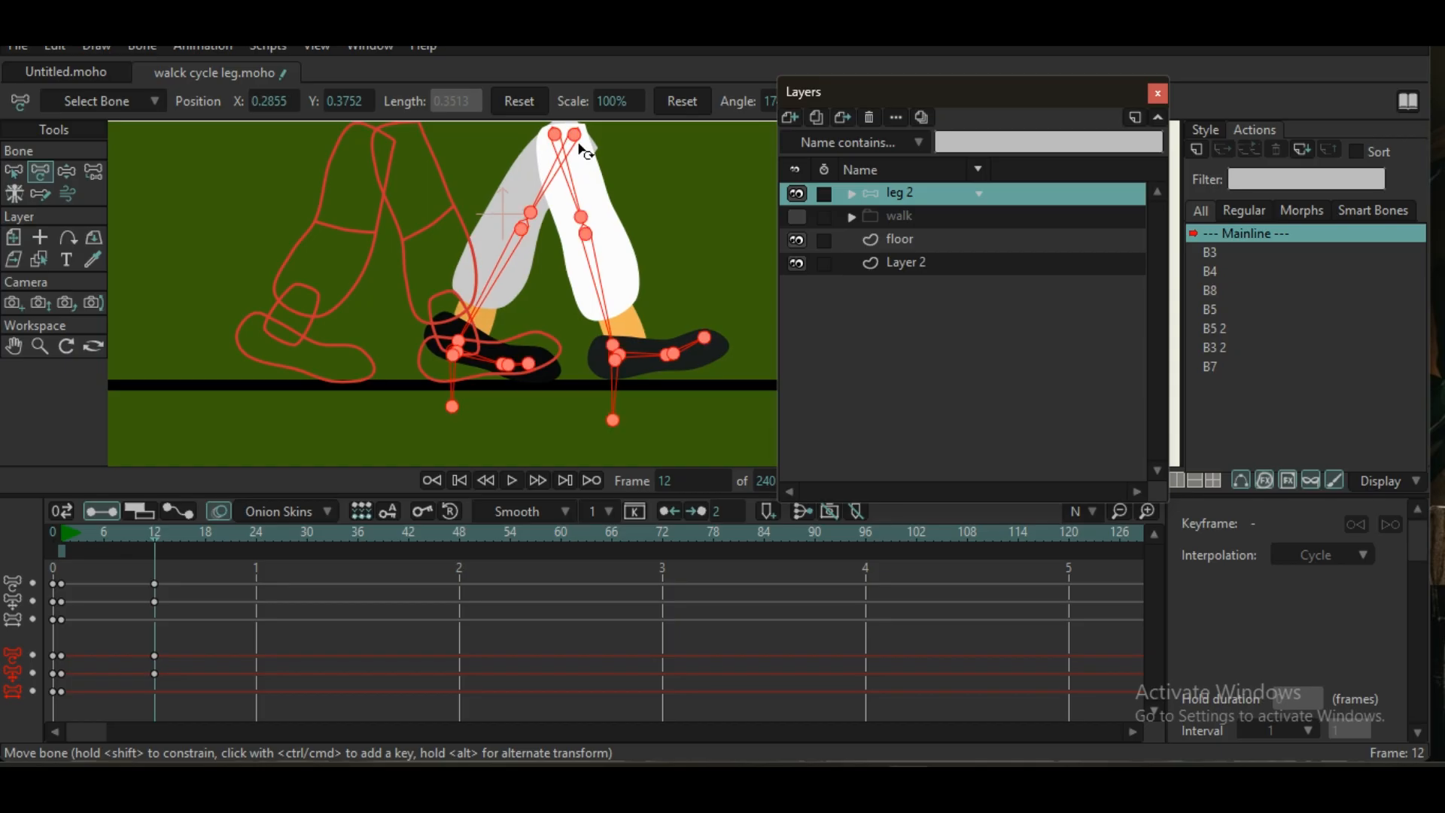
pyautogui.click(68, 532)
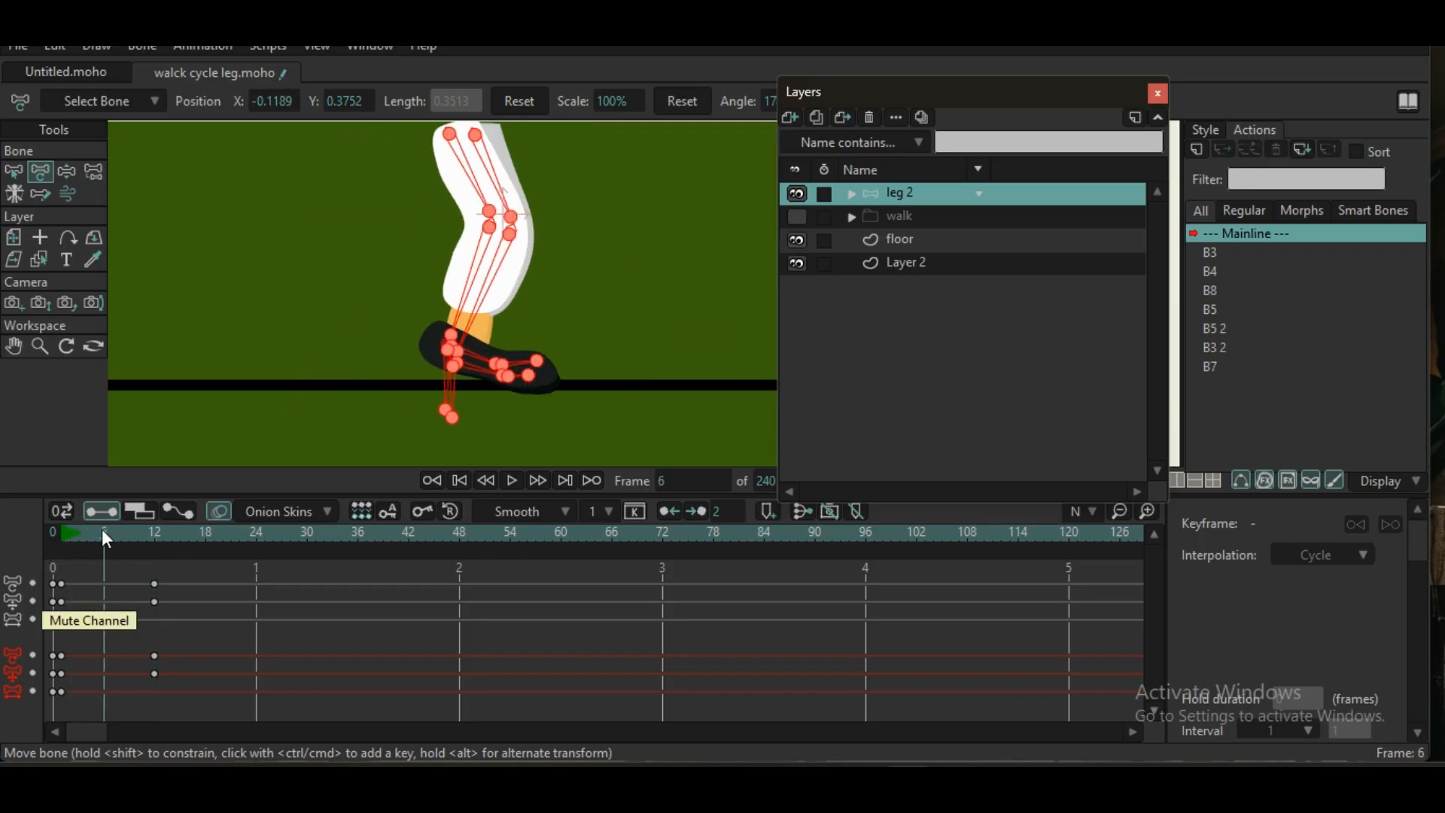
pyautogui.moveTo(102, 530); pyautogui.dragTo(158, 534)
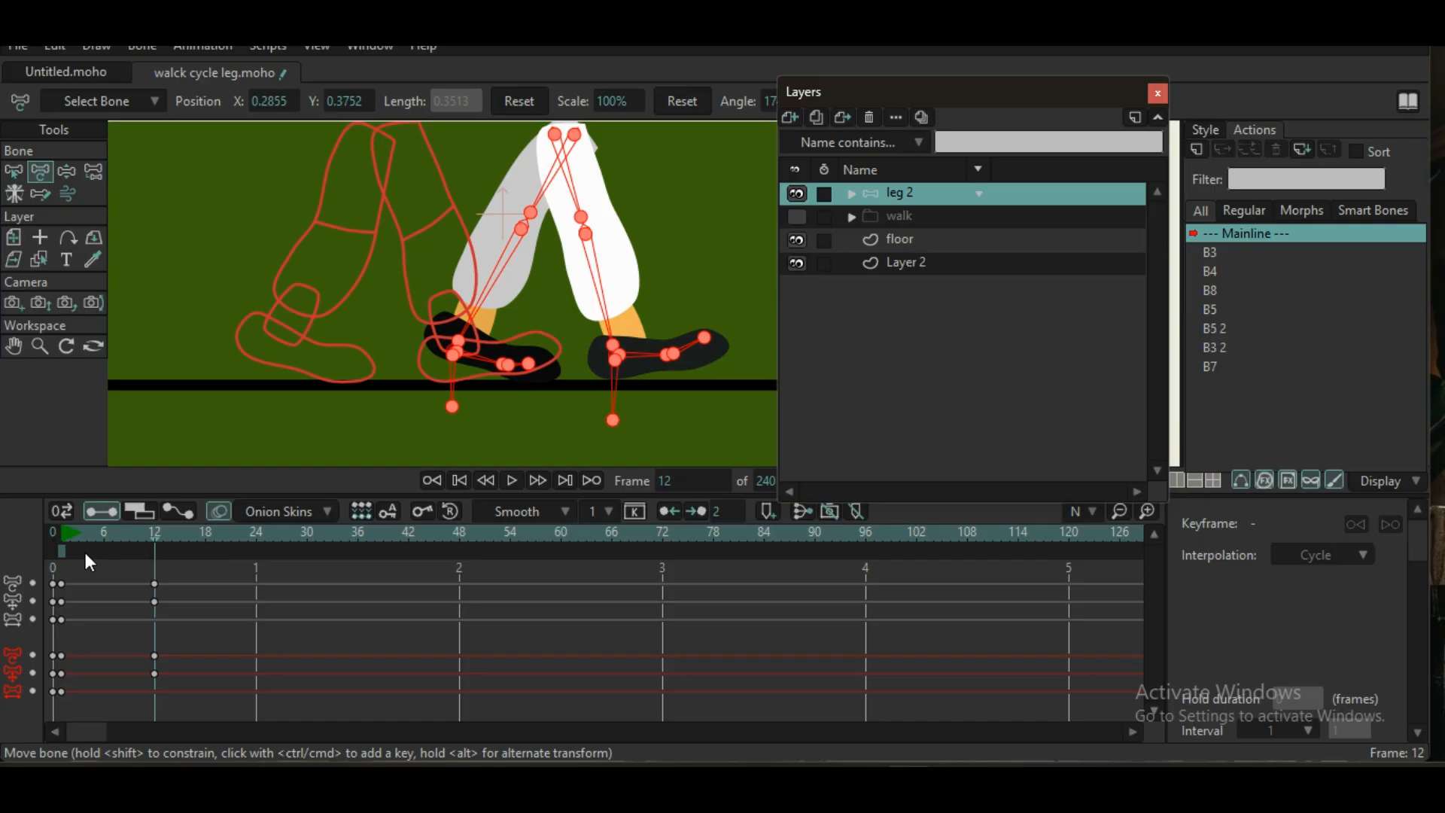
# - Remove the frame 1 onion skin and copy the frame 1 bone keys to frame 24
pyautogui.click(62, 551)
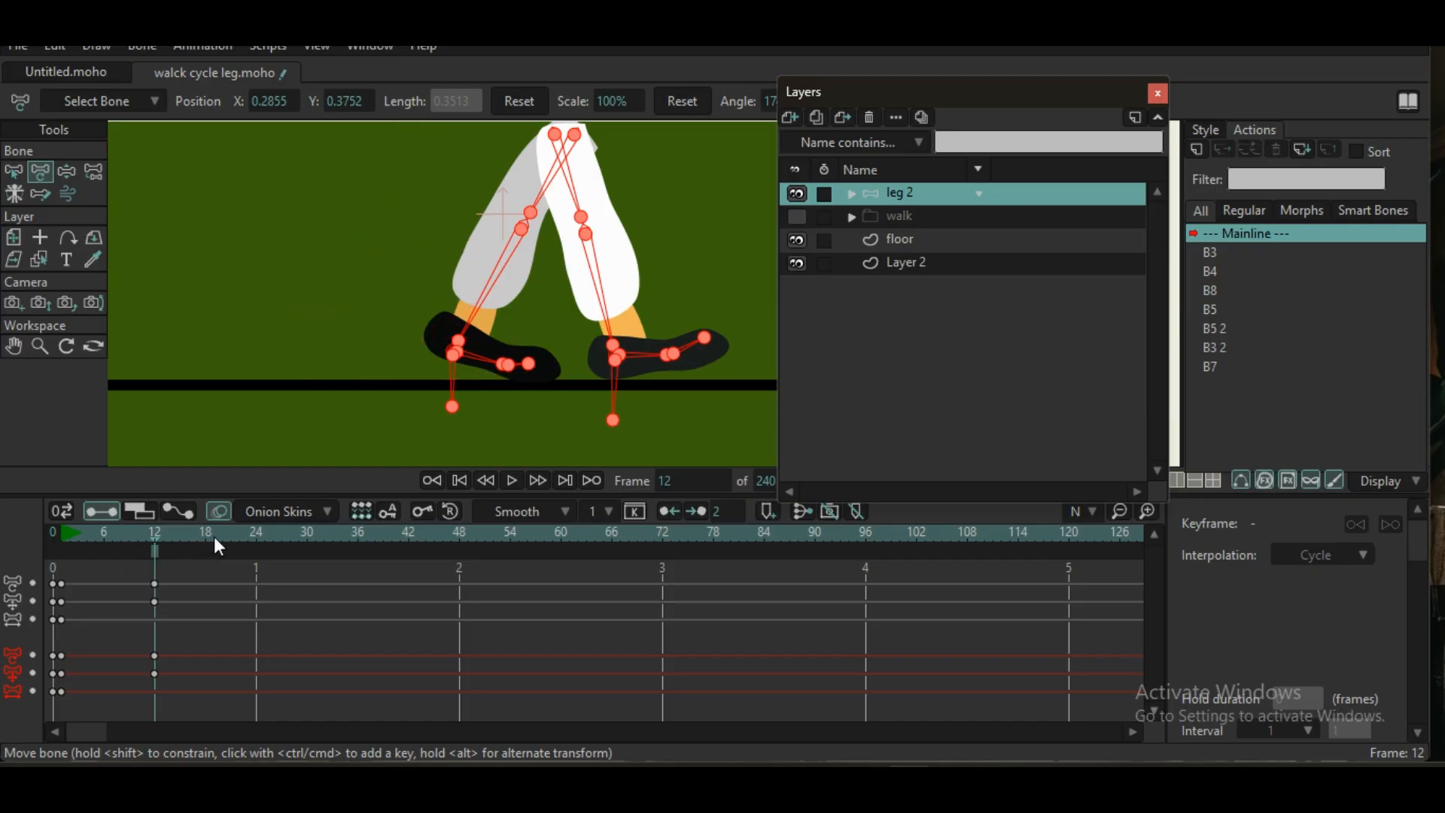
pyautogui.click(256, 533)
pyautogui.click(63, 540)
pyautogui.click(268, 537)
pyautogui.click(260, 557)
pyautogui.moveTo(75, 702); pyautogui.dragTo(60, 644)
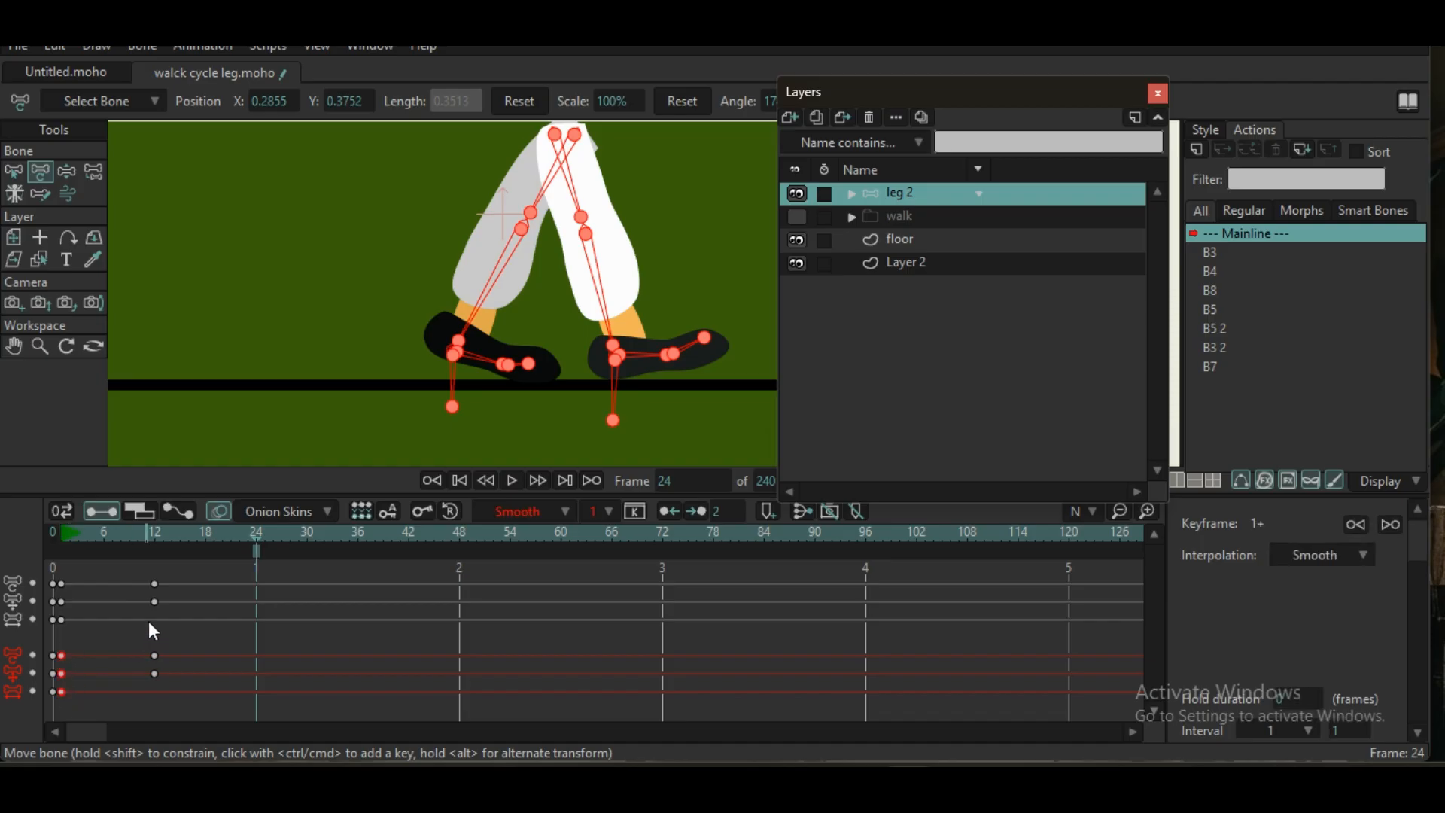
pyautogui.hotkey('ctrl', 'v')
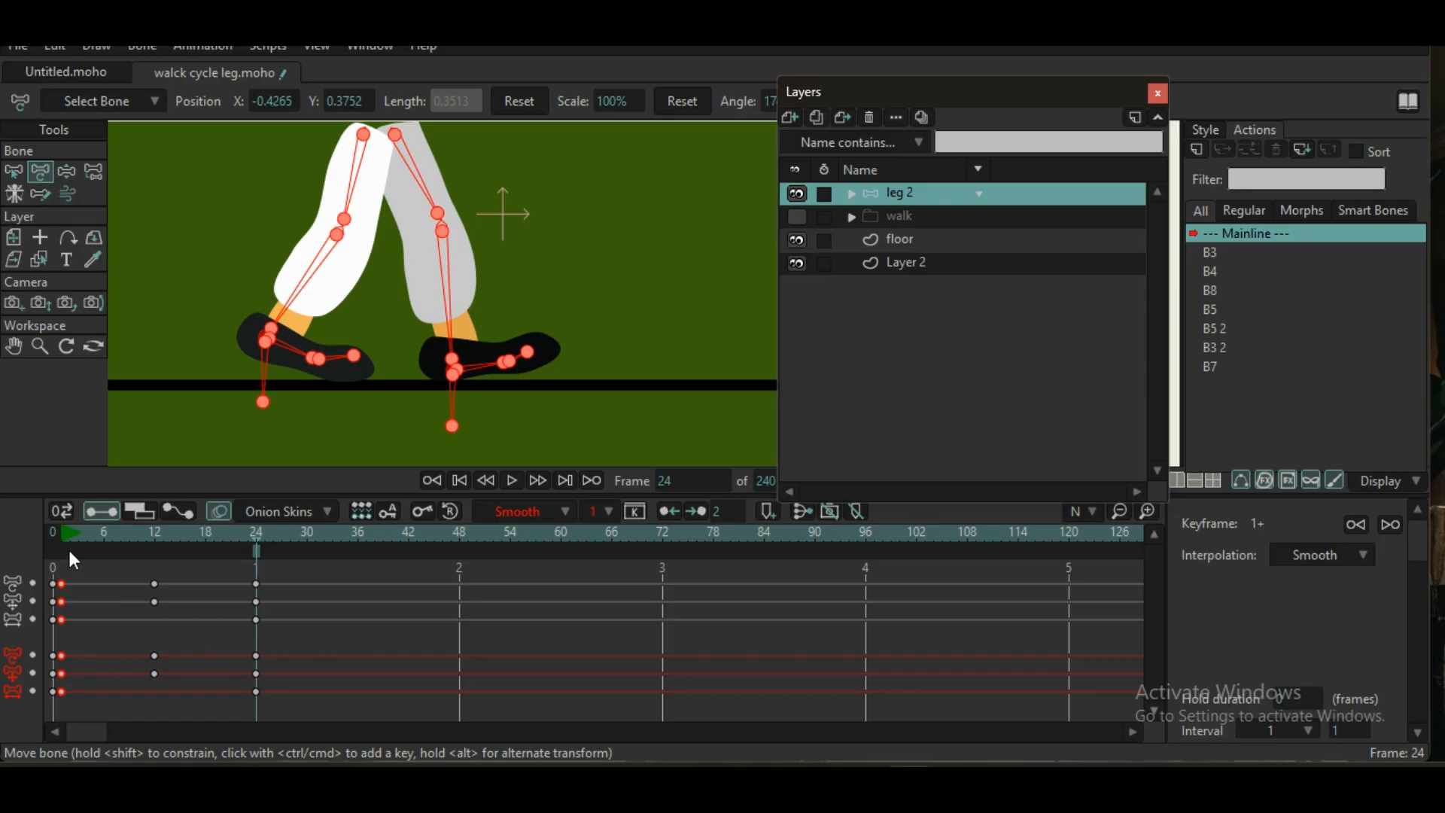
# - Show the frame 12 onion skin and move all bones forward at frame 24 until the rear foot meets the outlined front foot
pyautogui.click(155, 548)
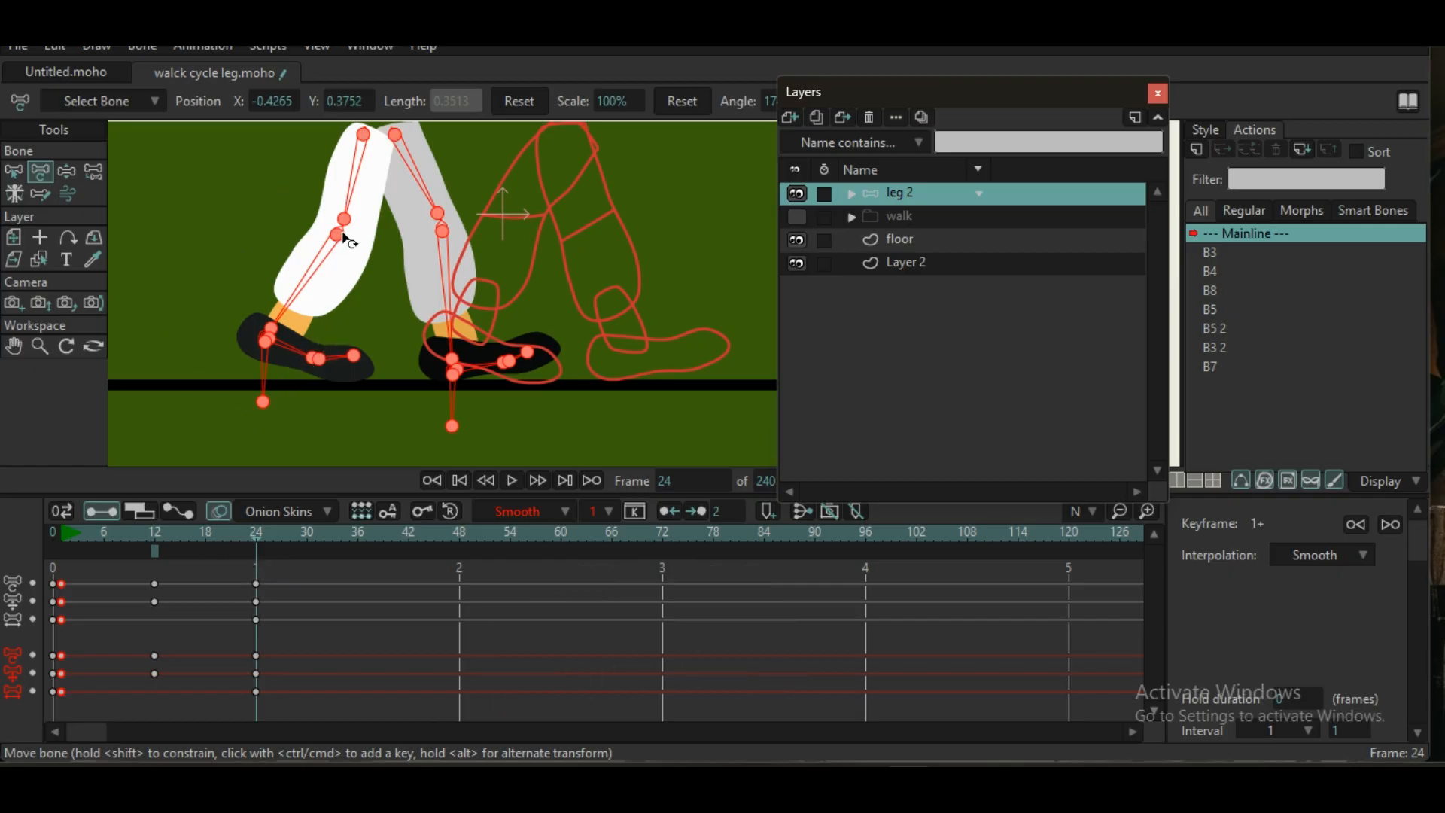
pyautogui.moveTo(368, 143); pyautogui.dragTo(725, 180)
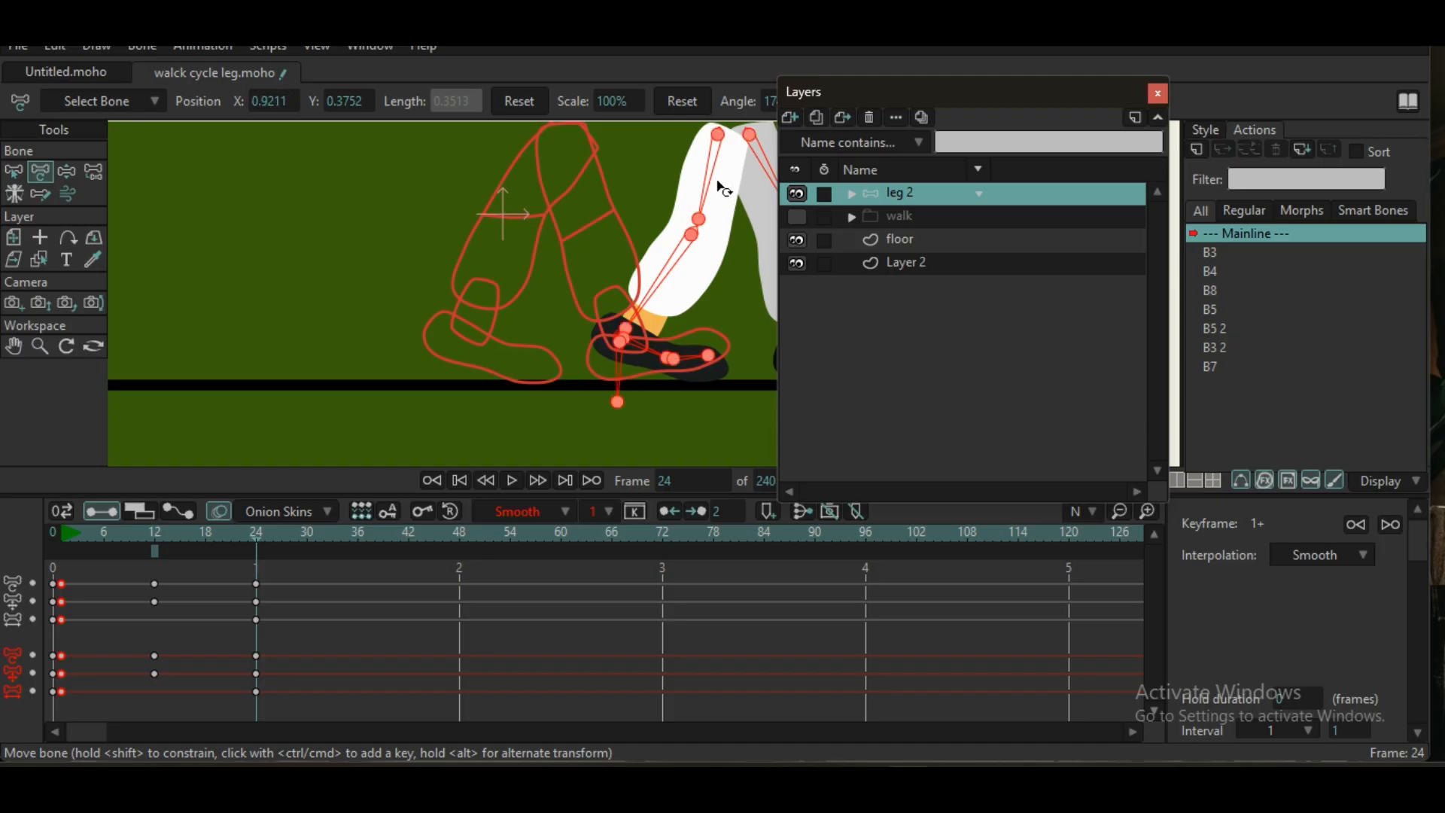
pyautogui.moveTo(66, 540); pyautogui.dragTo(260, 566)
# - Remove the frame 12 onion skin and scrub the forward walk from frame 1 to 24
pyautogui.scroll(-3, 264, 323)
pyautogui.moveTo(389, 309); pyautogui.dragTo(403, 317)
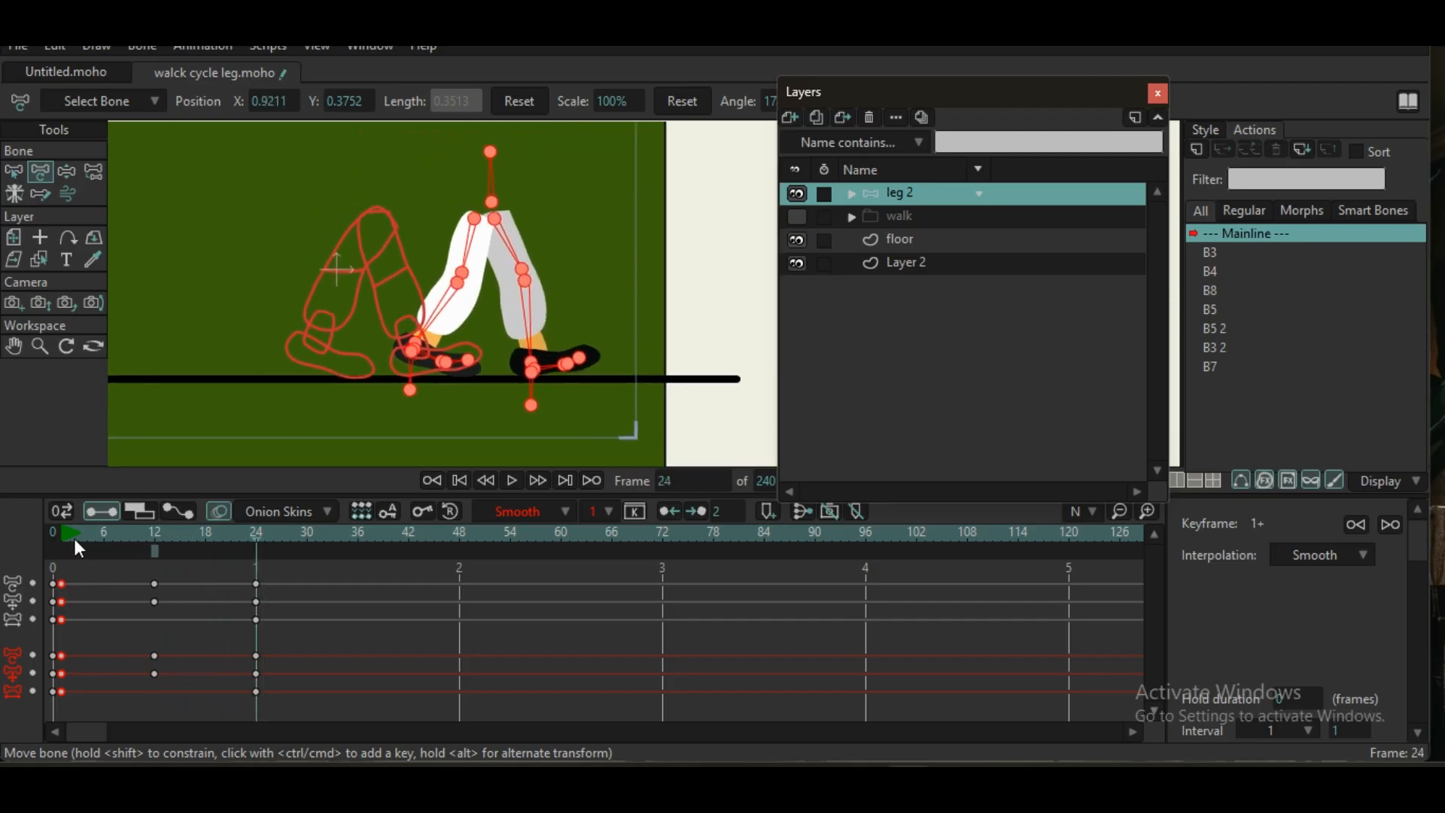
pyautogui.click(155, 550)
pyautogui.moveTo(70, 531); pyautogui.dragTo(258, 557)
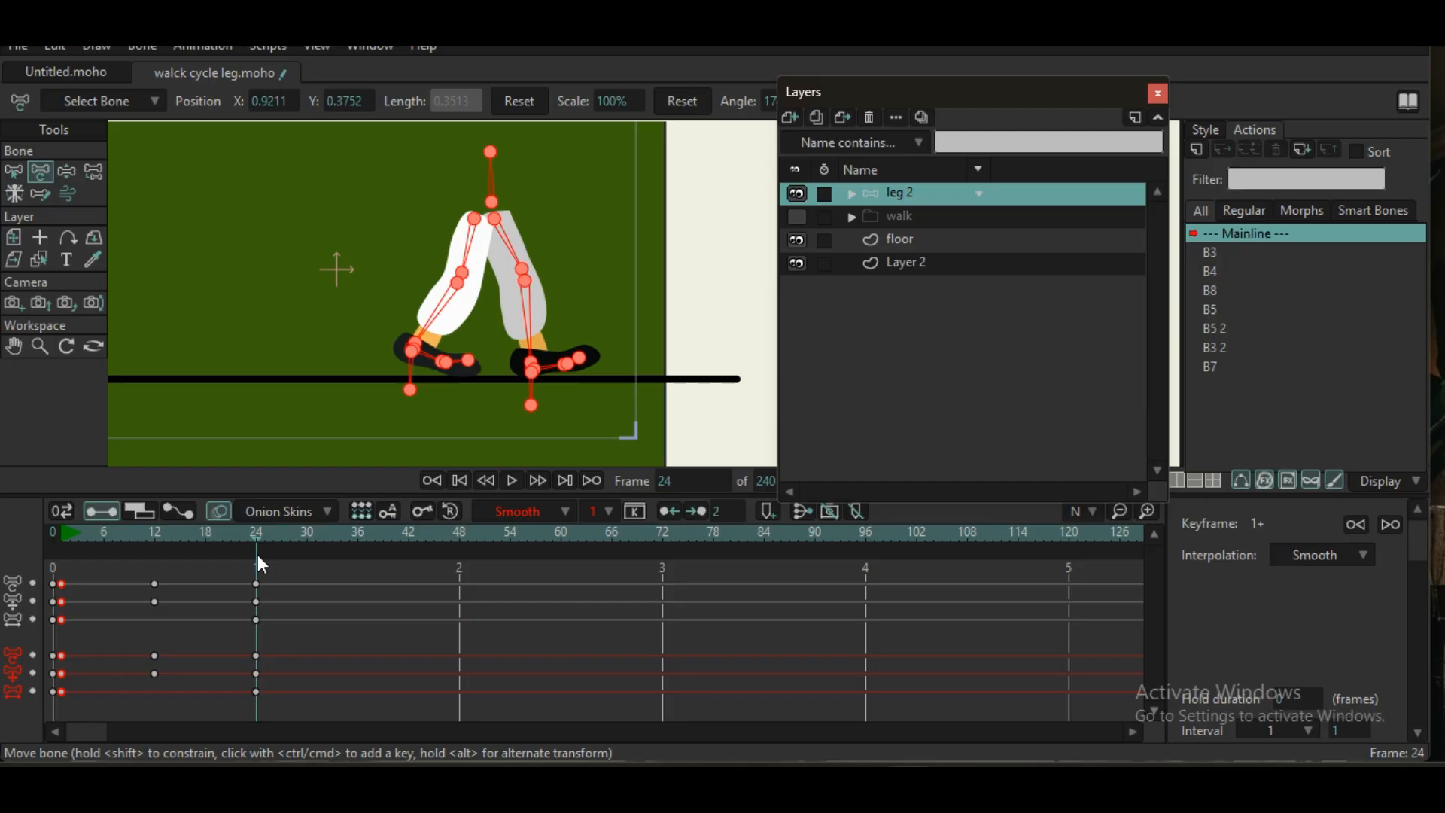
# - At frame 6, select the white leg's ankle target bone and raise it so the foot lifts behind the grey leg, toes down
pyautogui.click(98, 531)
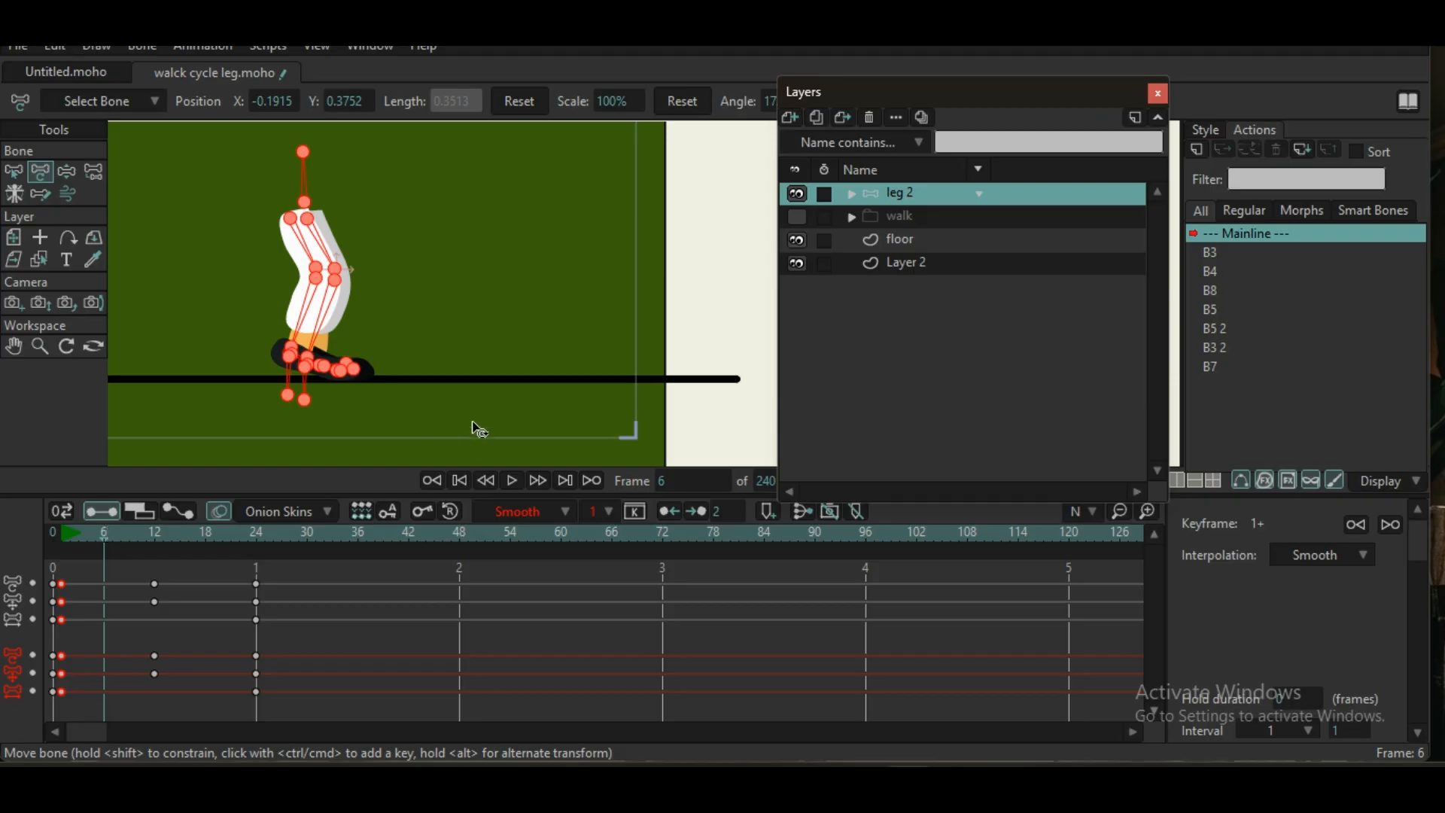
pyautogui.scroll(2, 429, 347)
pyautogui.click(11, 173)
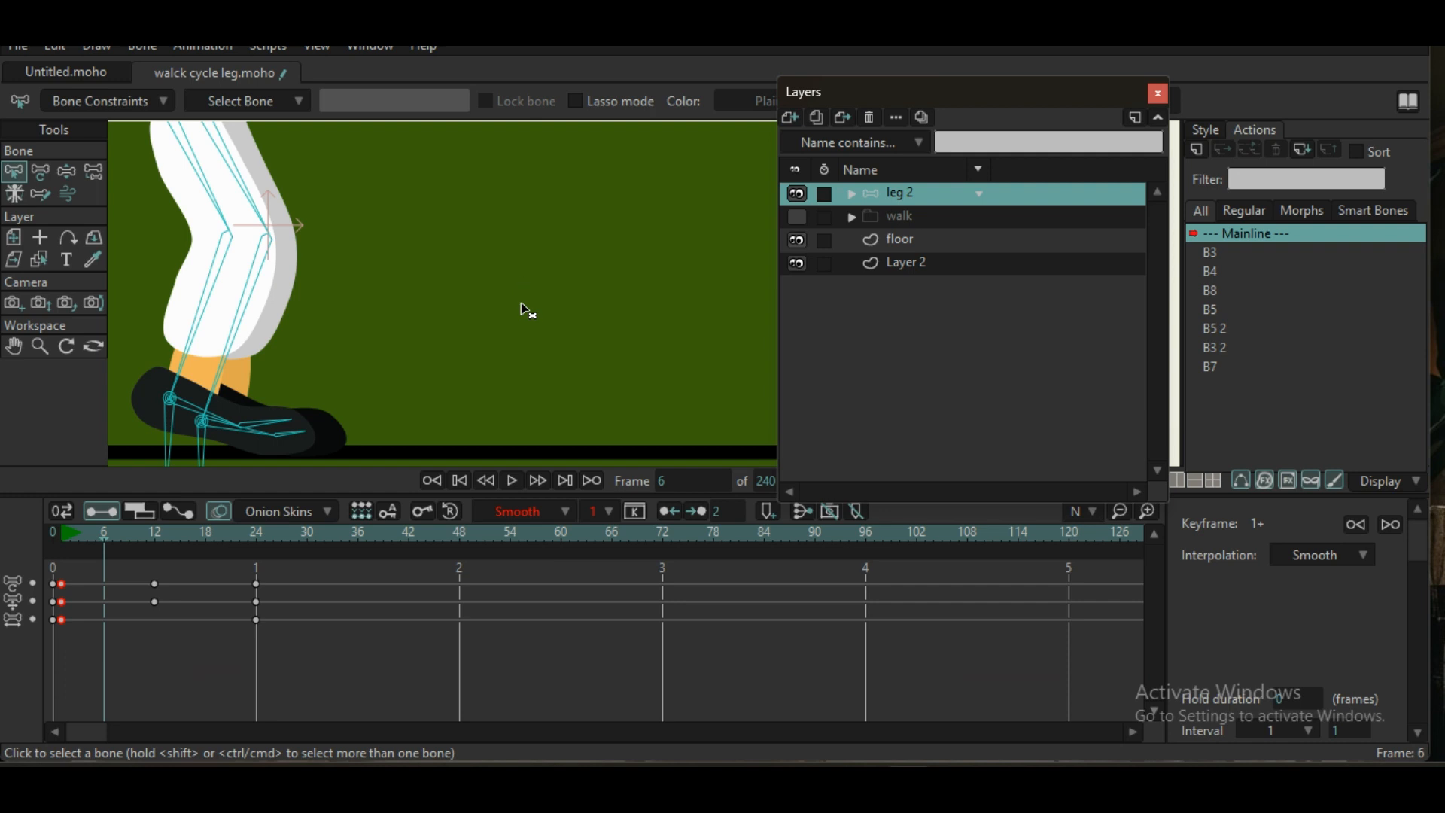
pyautogui.moveTo(364, 364); pyautogui.dragTo(529, 394)
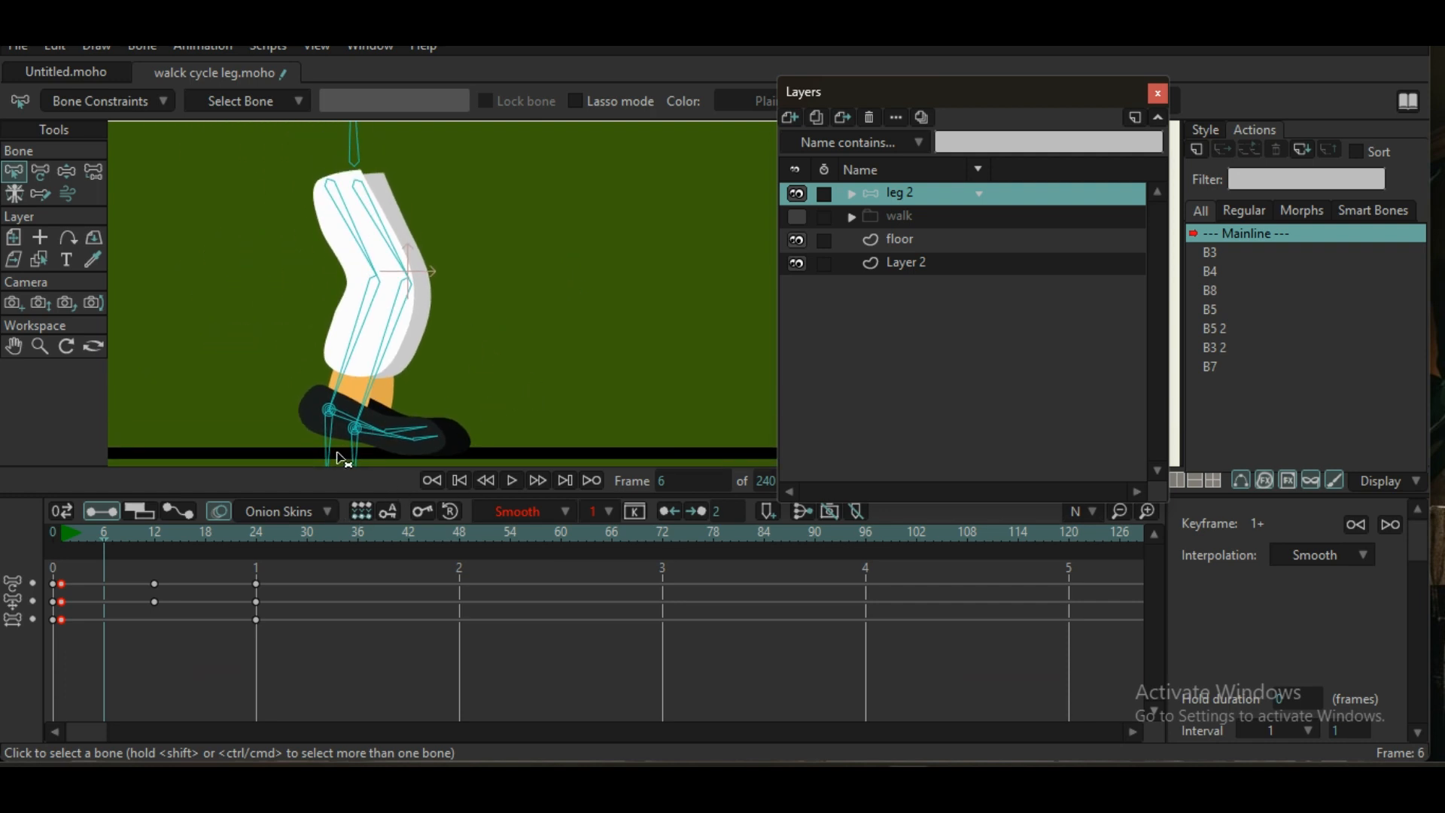
pyautogui.click(329, 411)
pyautogui.click(66, 171)
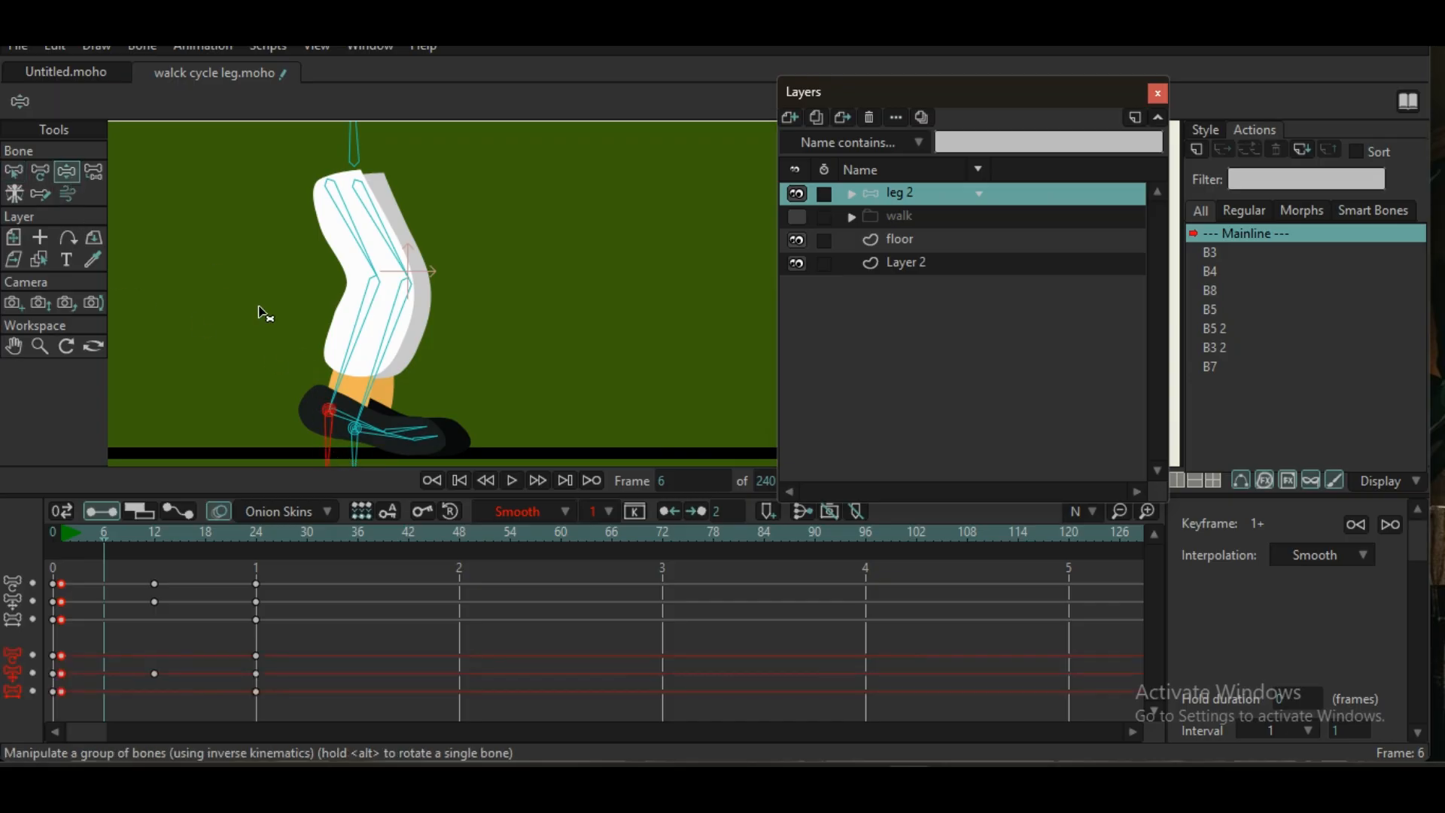
pyautogui.moveTo(331, 446); pyautogui.dragTo(285, 369)
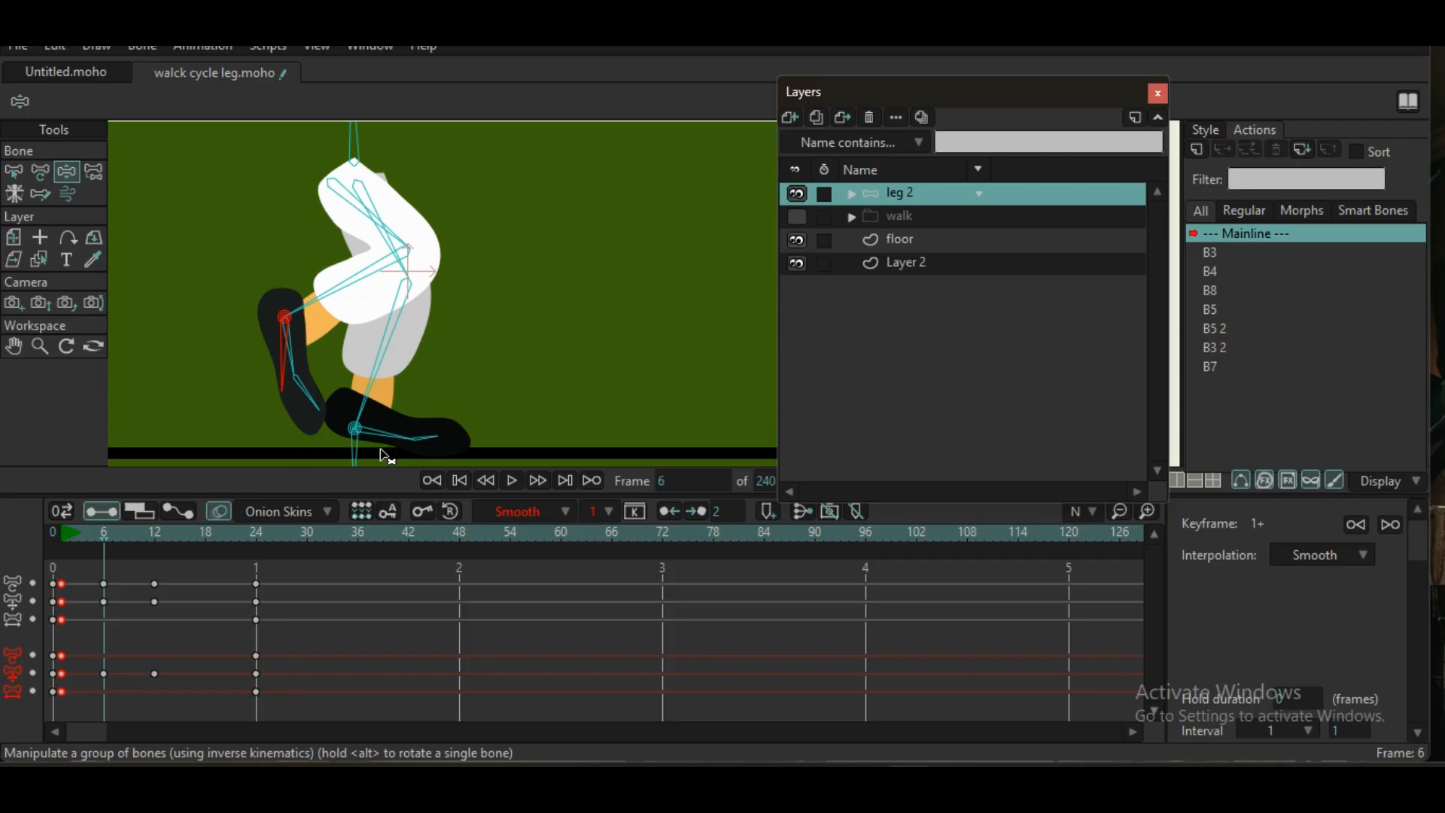
# - Try to flatten the grey leg's foot at frame 6 by adjusting its ankle target bone, and undo the change
pyautogui.scroll(-3, 381, 426)
pyautogui.moveTo(380, 426)
pyautogui.mouseDown()
pyautogui.moveTo(381, 348)
pyautogui.moveTo(400, 446)
pyautogui.mouseUp()
pyautogui.scroll(5, 378, 347)
pyautogui.moveTo(406, 390); pyautogui.dragTo(376, 475)
pyautogui.scroll(-2, 391, 167)
pyautogui.moveTo(393, 173); pyautogui.dragTo(364, 161)
pyautogui.moveTo(372, 392); pyautogui.dragTo(380, 281)
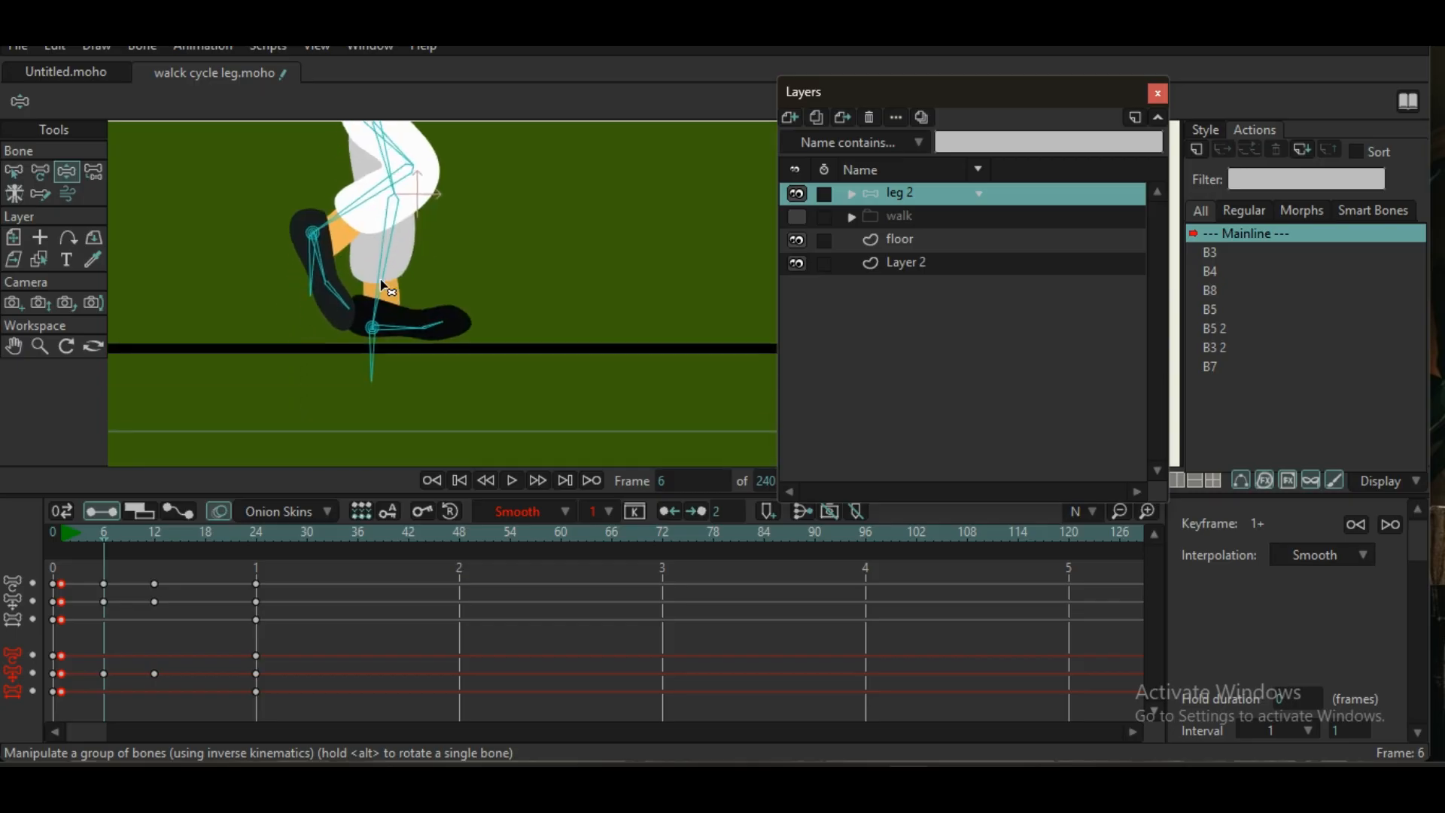
pyautogui.click(376, 355)
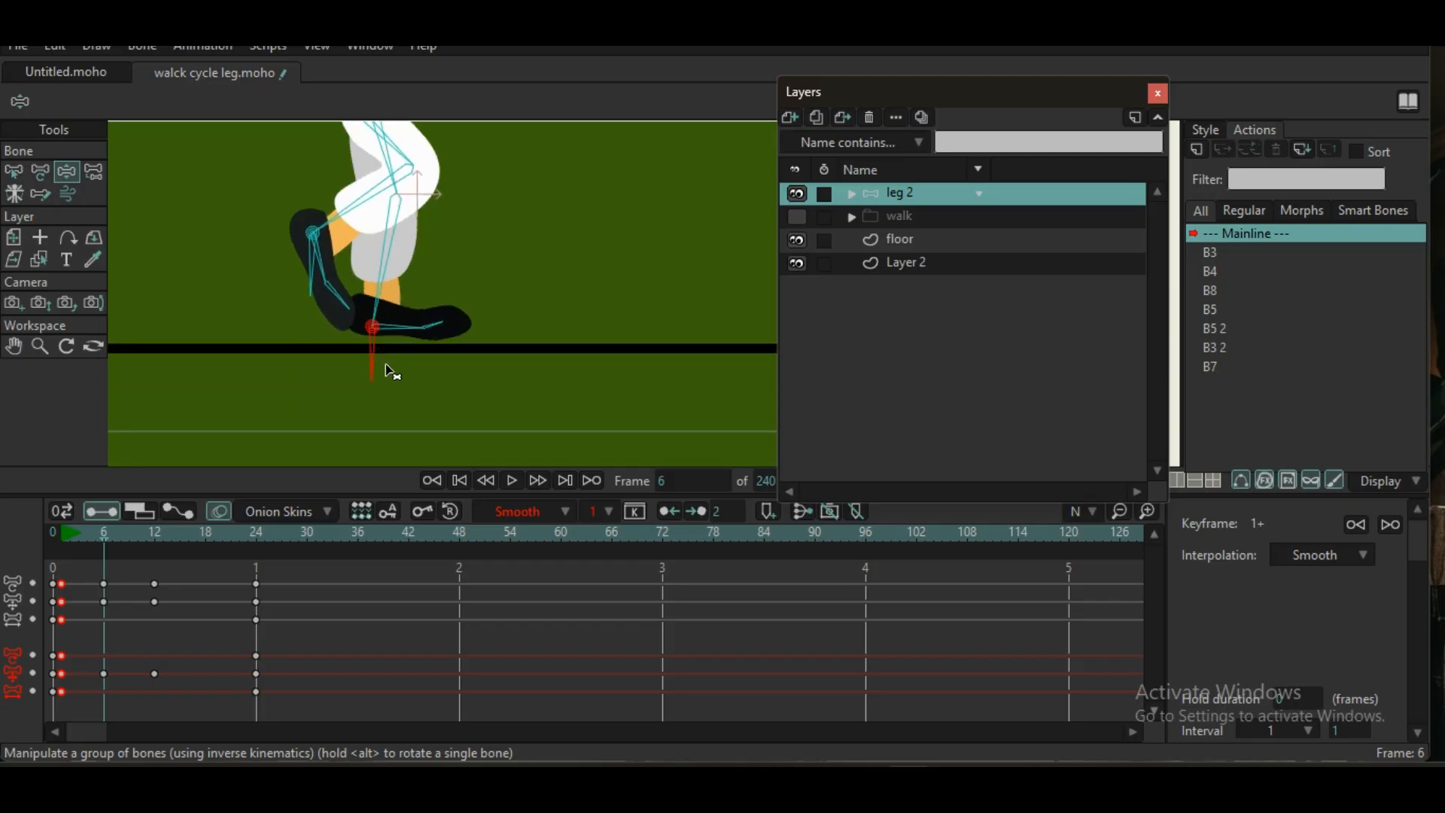
pyautogui.hotkey('ctrl', 'z')
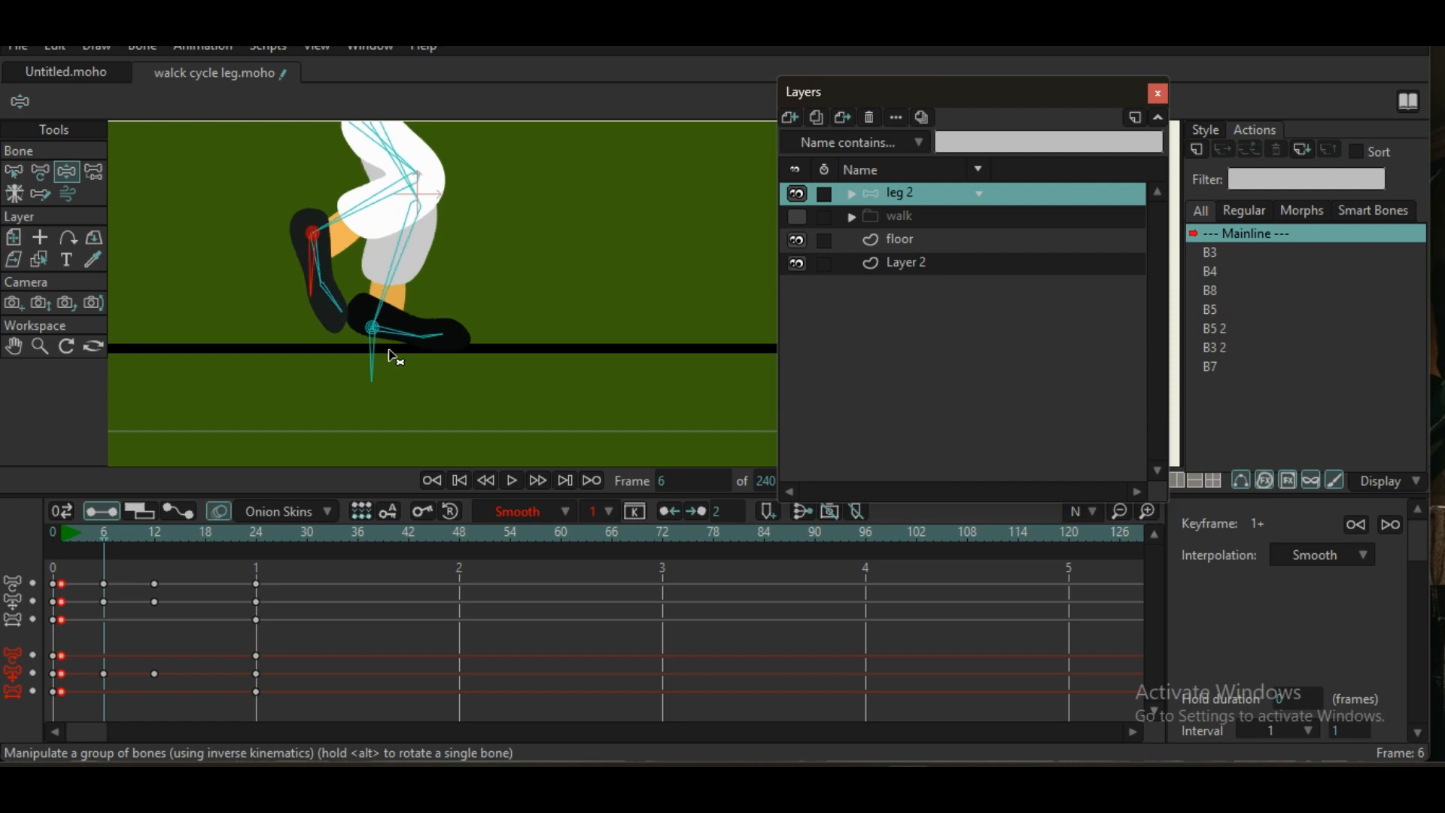
# - Adjust the grey leg's ankle target and foot bone at frame 6 so the foot rests flat on the floor
pyautogui.moveTo(383, 365); pyautogui.dragTo(385, 380)
pyautogui.scroll(3, 383, 379)
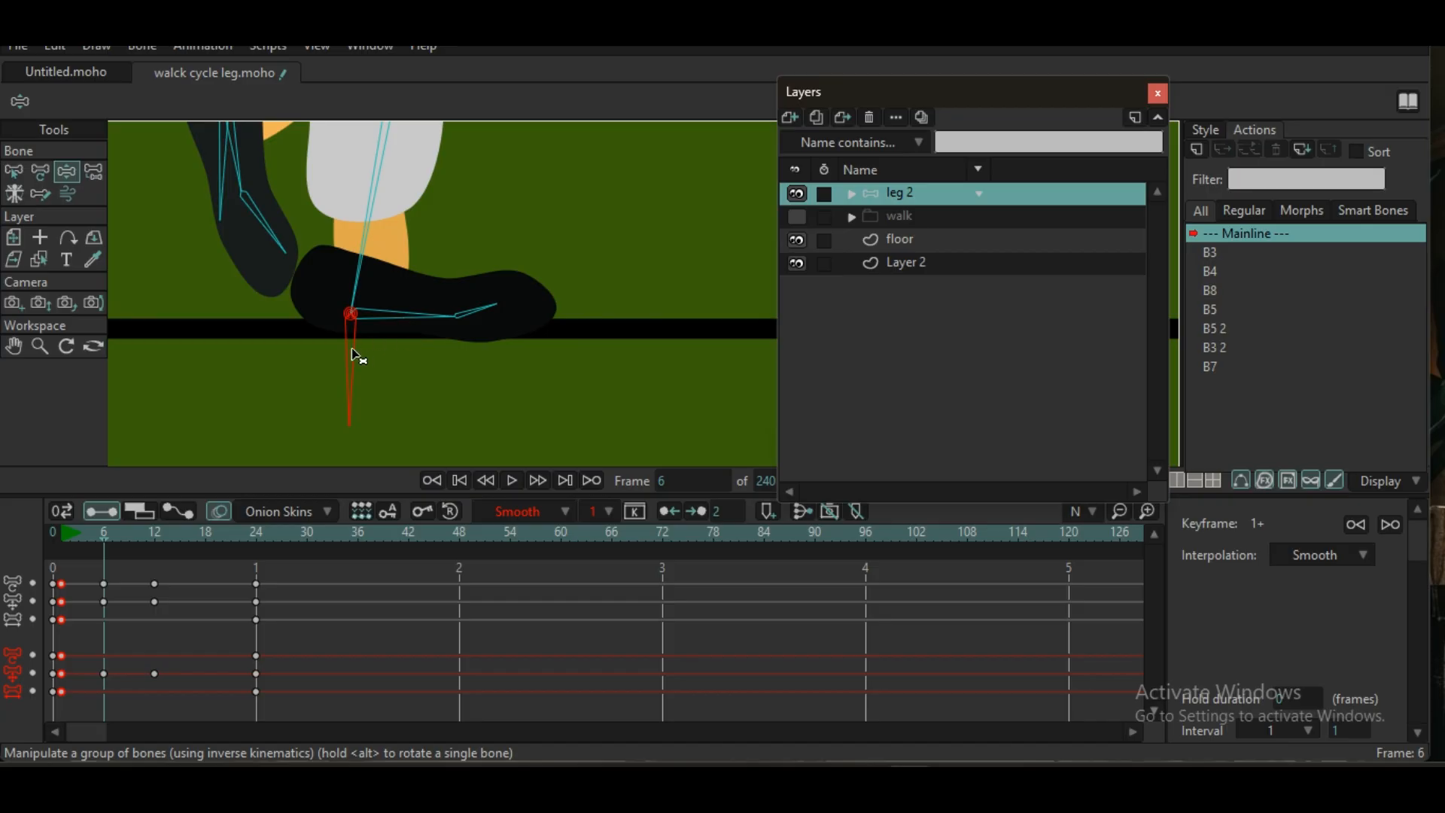
pyautogui.moveTo(351, 347); pyautogui.dragTo(408, 315)
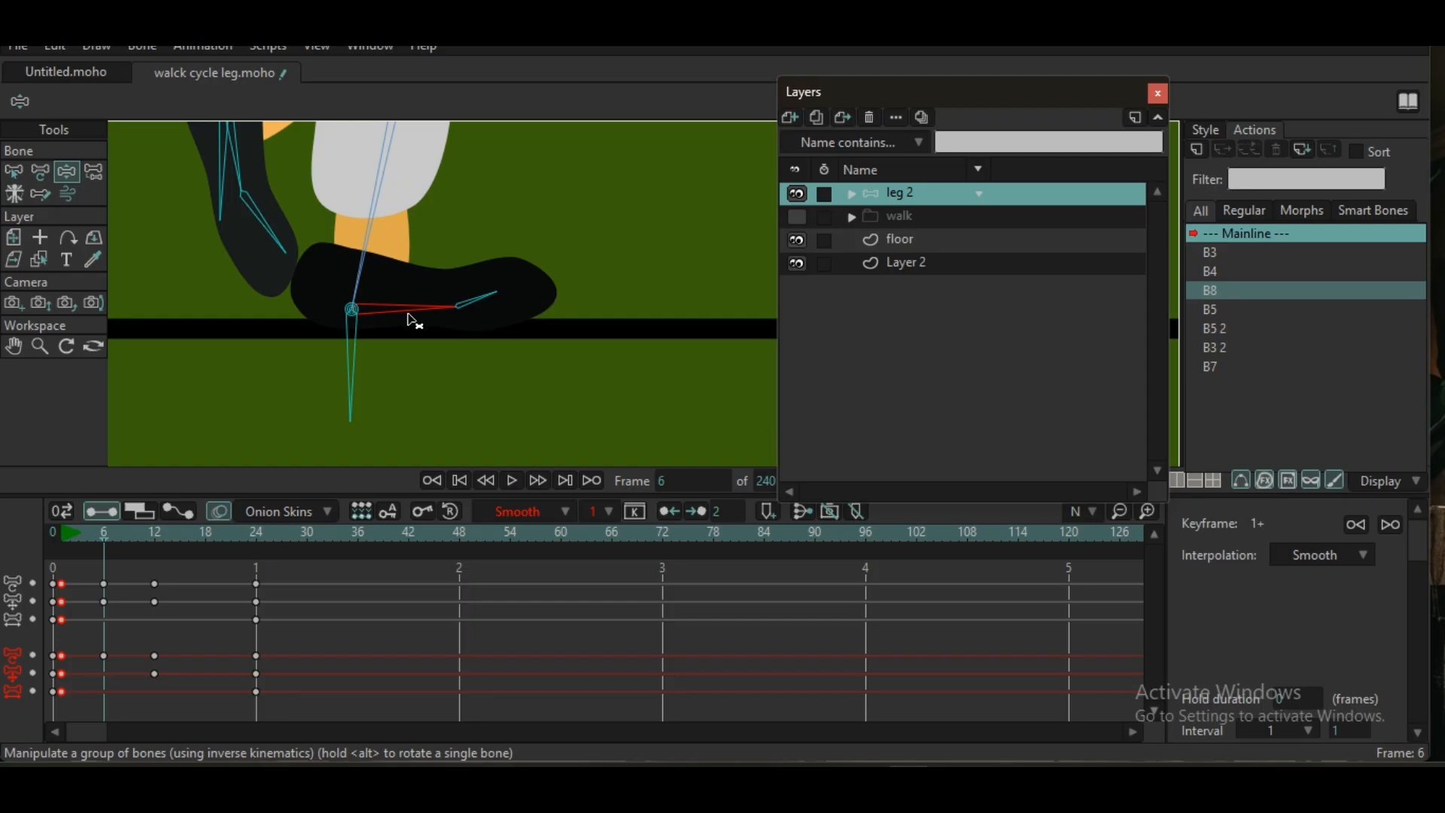
pyautogui.click(351, 335)
pyautogui.scroll(-5, 362, 252)
pyautogui.moveTo(364, 247); pyautogui.dragTo(367, 369)
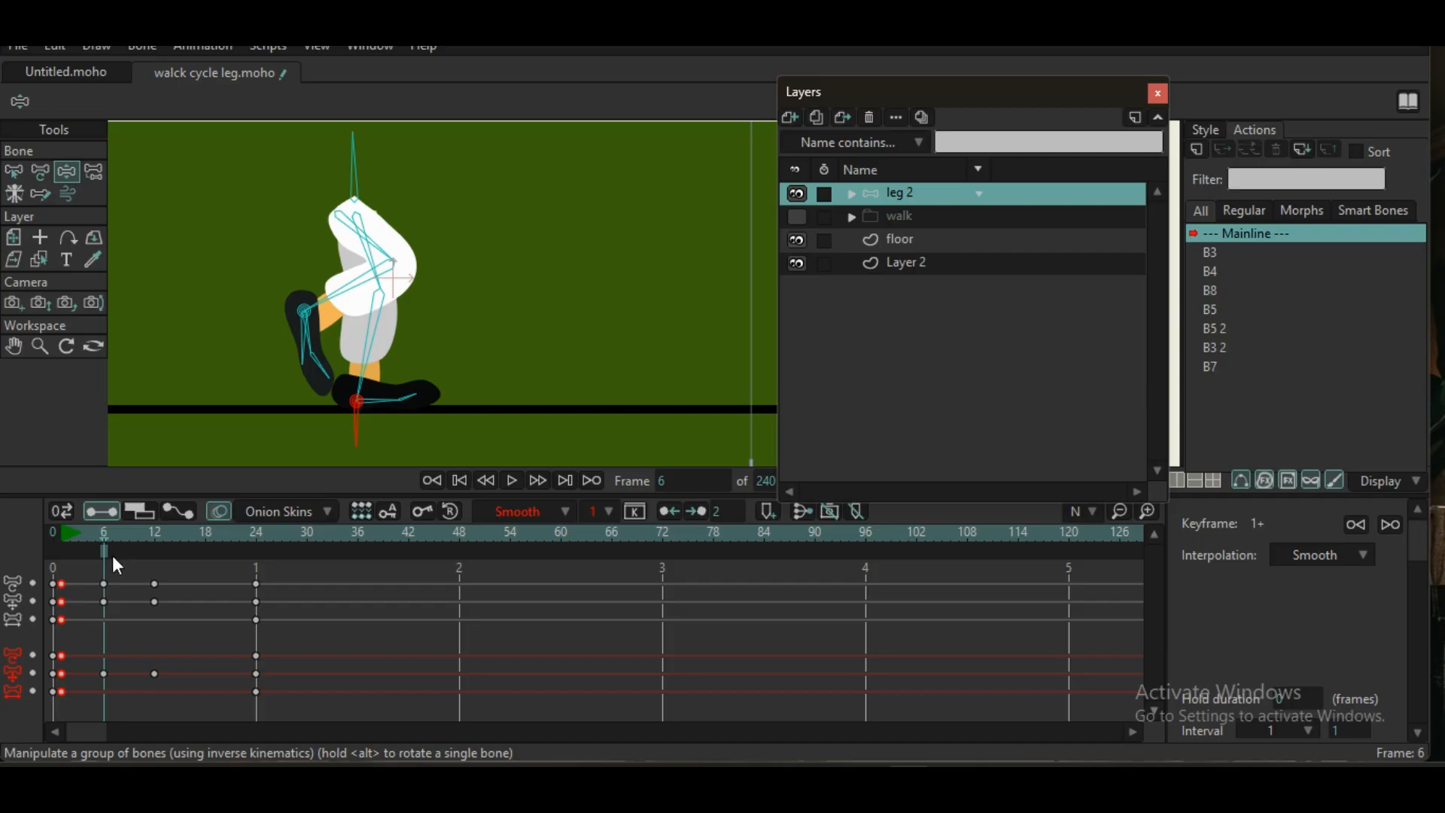
# - Go to frame 18 and keep only the frame 6 pose showing as an onion skin
pyautogui.click(210, 536)
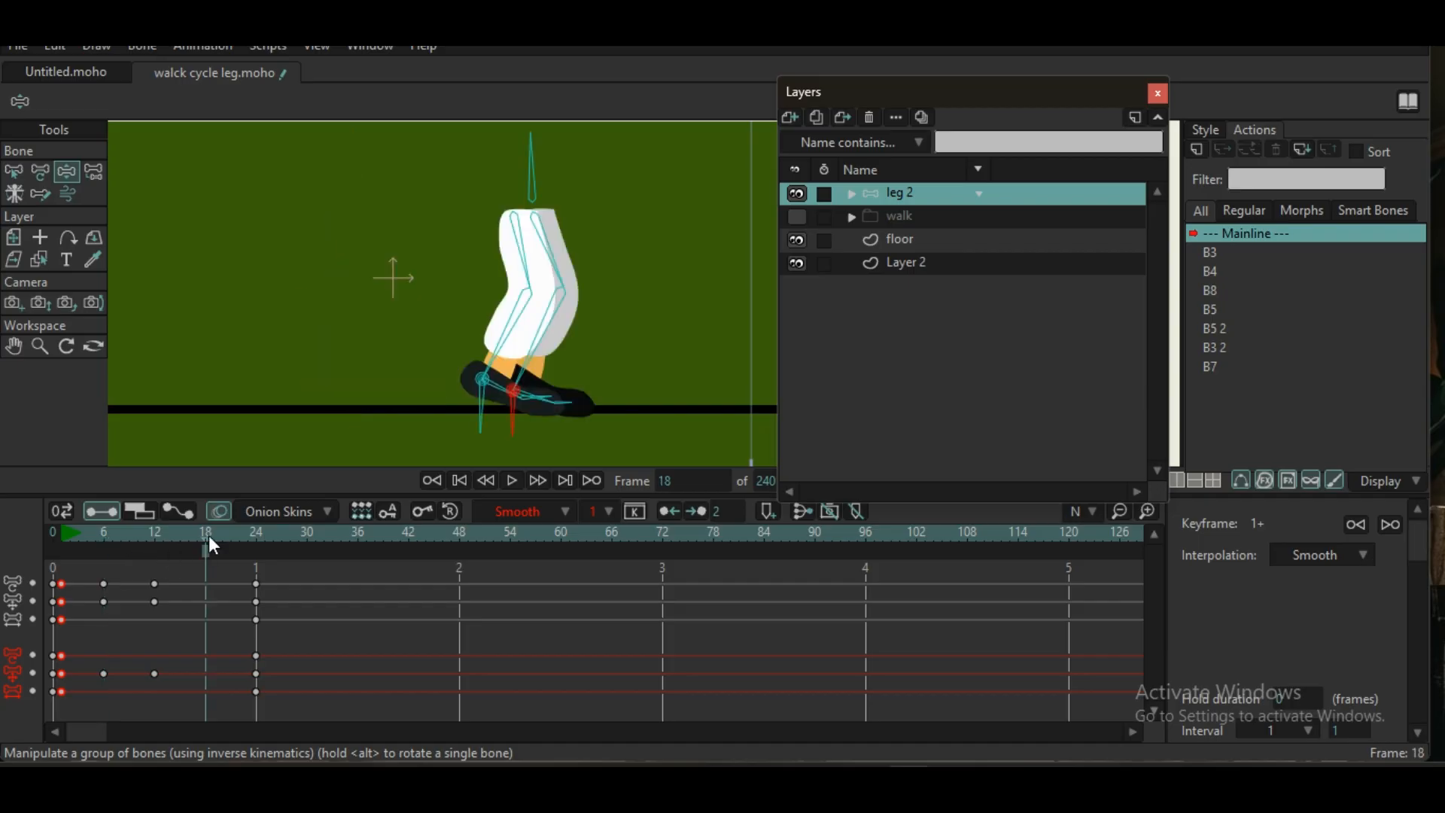
pyautogui.click(103, 555)
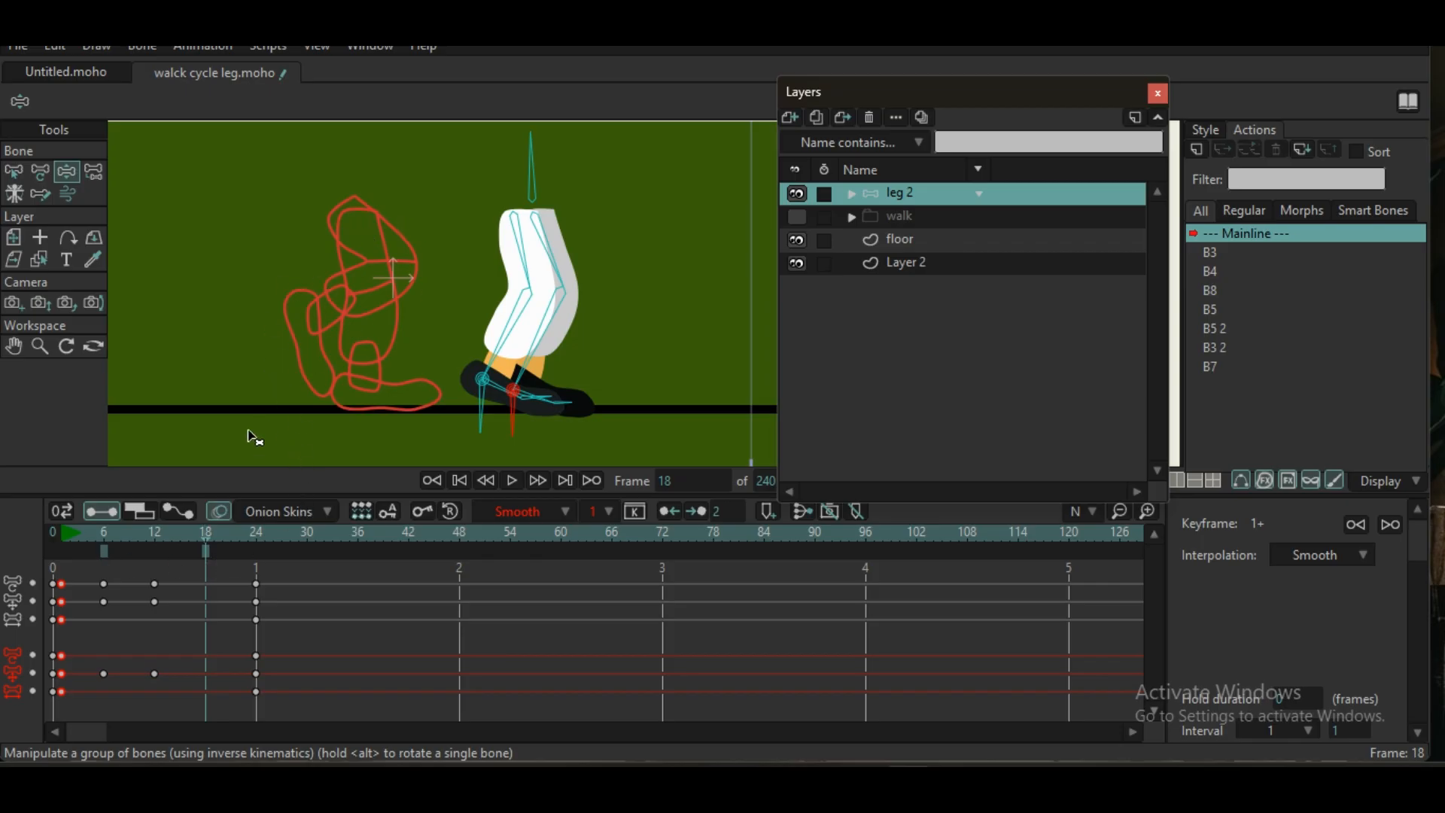
pyautogui.click(201, 541)
pyautogui.click(203, 547)
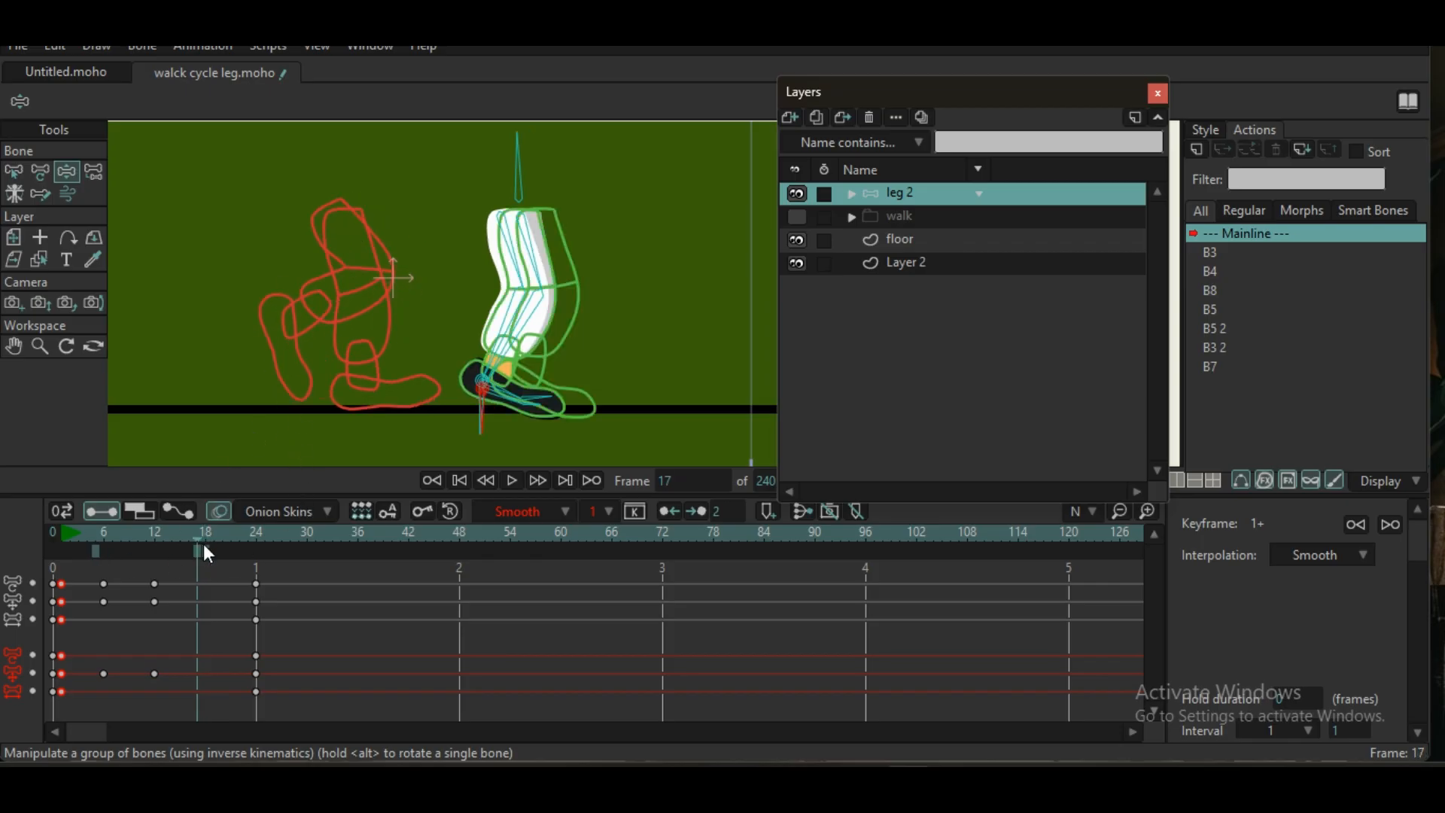
pyautogui.click(57, 526)
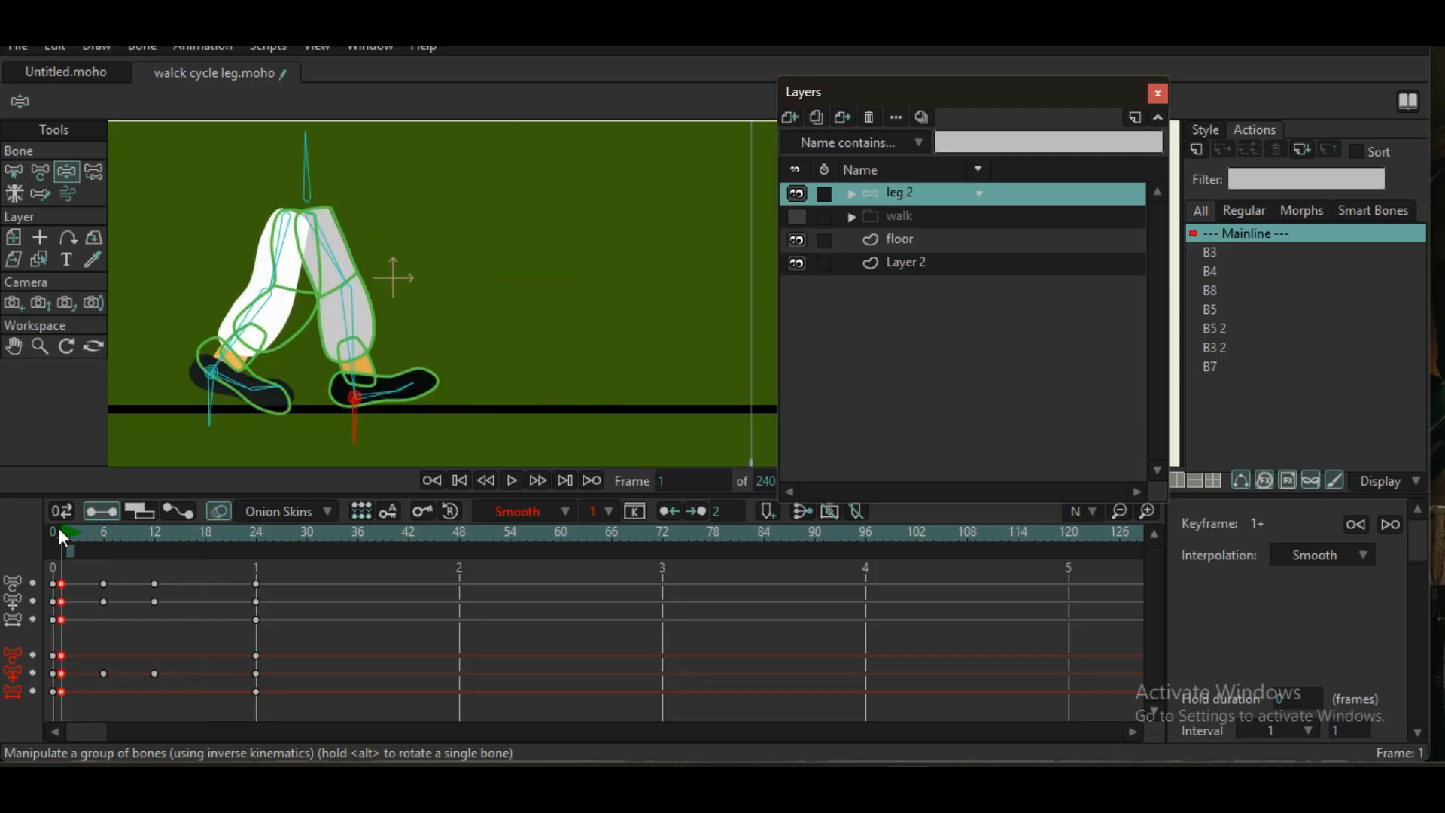
pyautogui.click(93, 525)
pyautogui.click(209, 531)
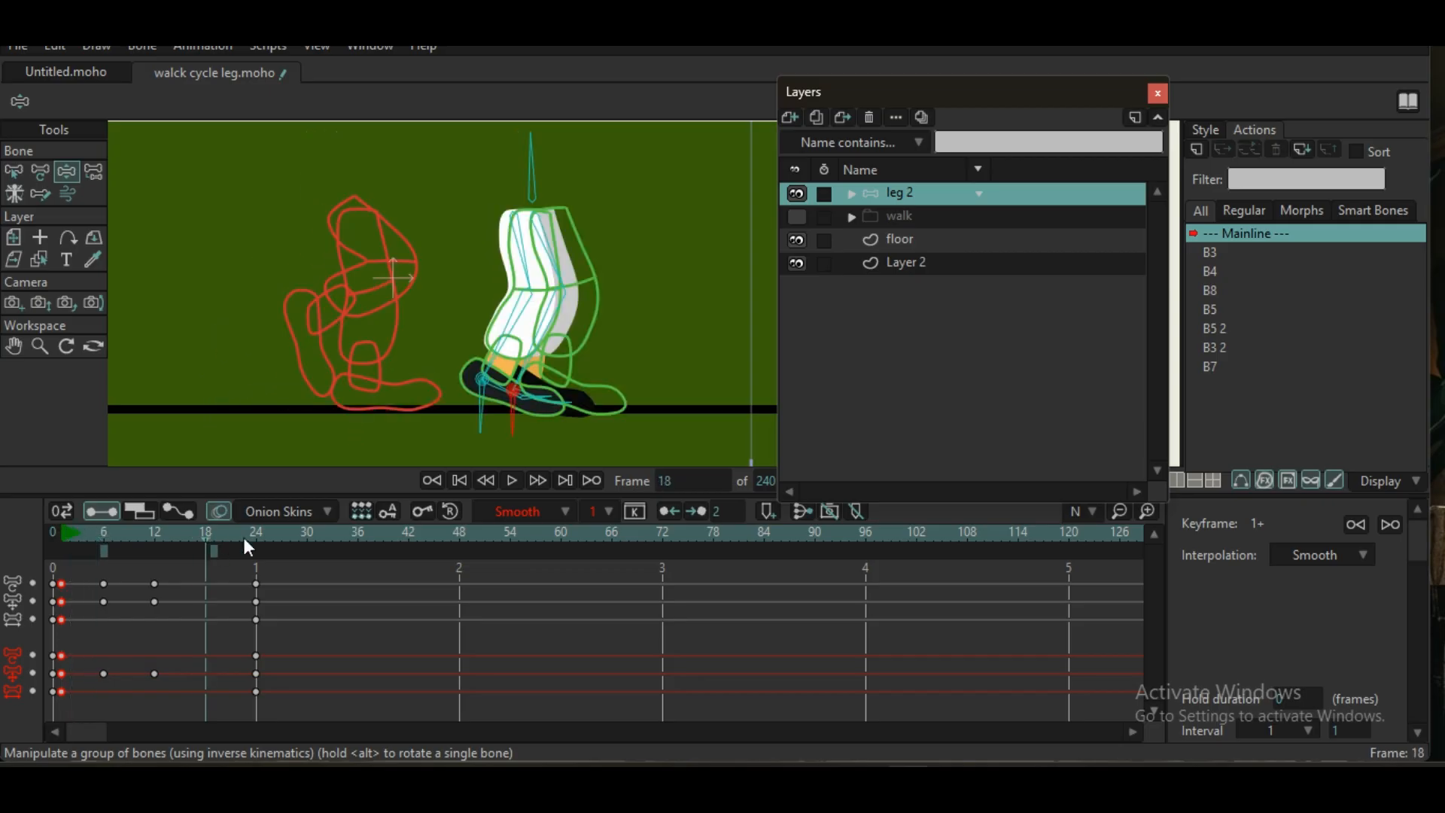
pyautogui.click(214, 548)
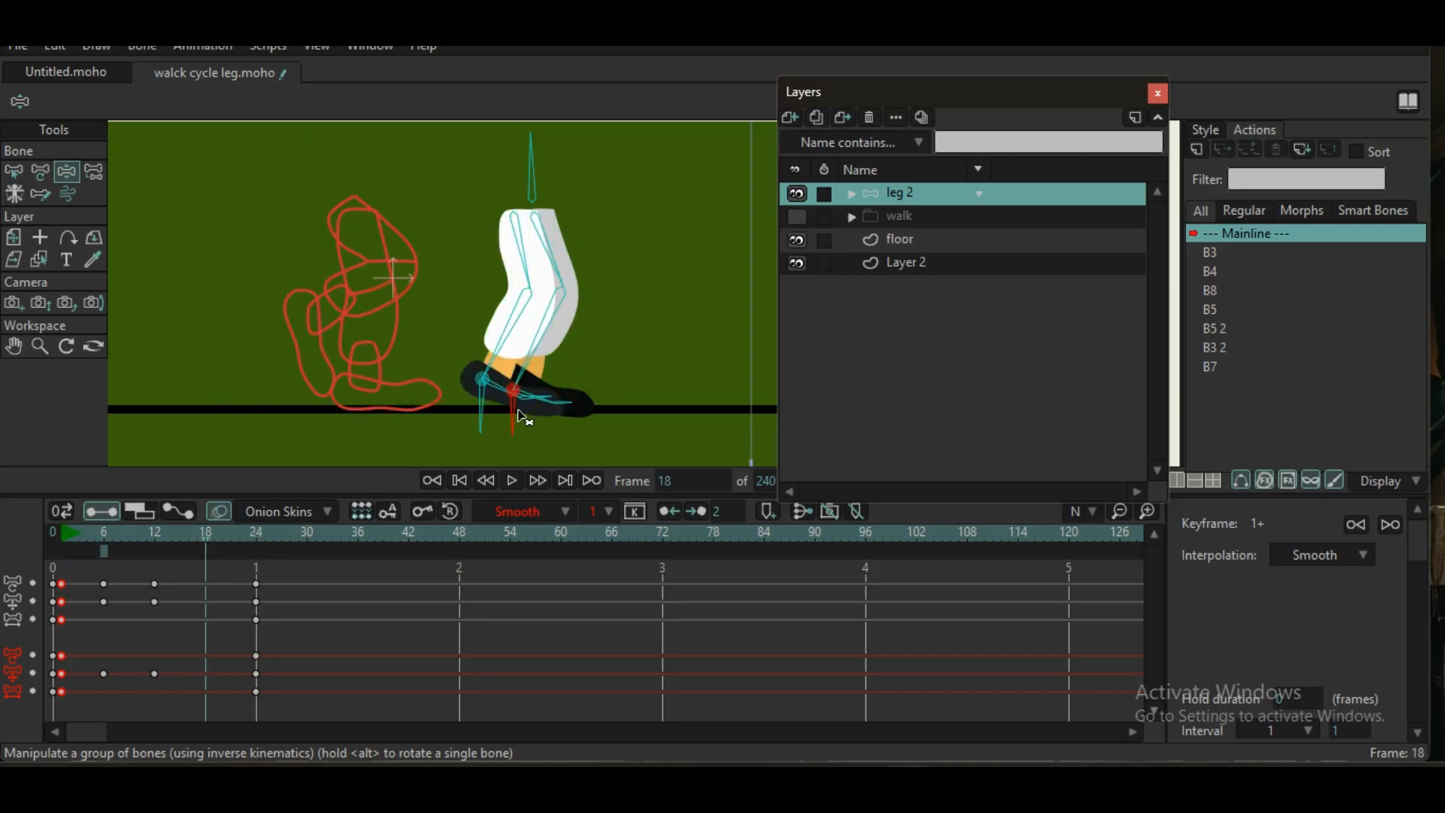
# - Raise the grey leg's ankle target bone at frame 18 so the foot lifts behind the white leg, toes down
pyautogui.scroll(2, 555, 310)
pyautogui.moveTo(507, 440); pyautogui.dragTo(391, 271)
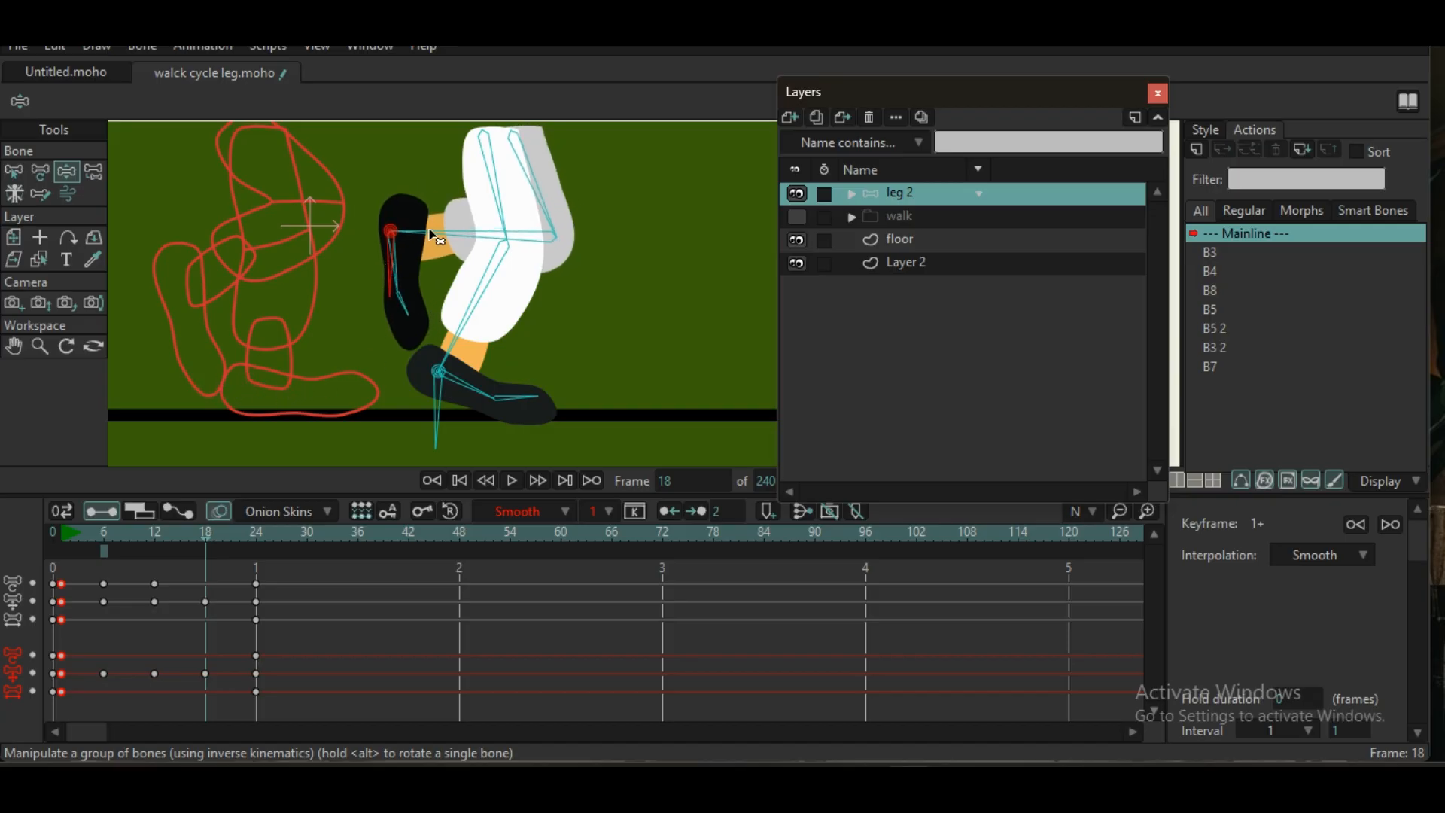
pyautogui.moveTo(396, 282); pyautogui.dragTo(389, 284)
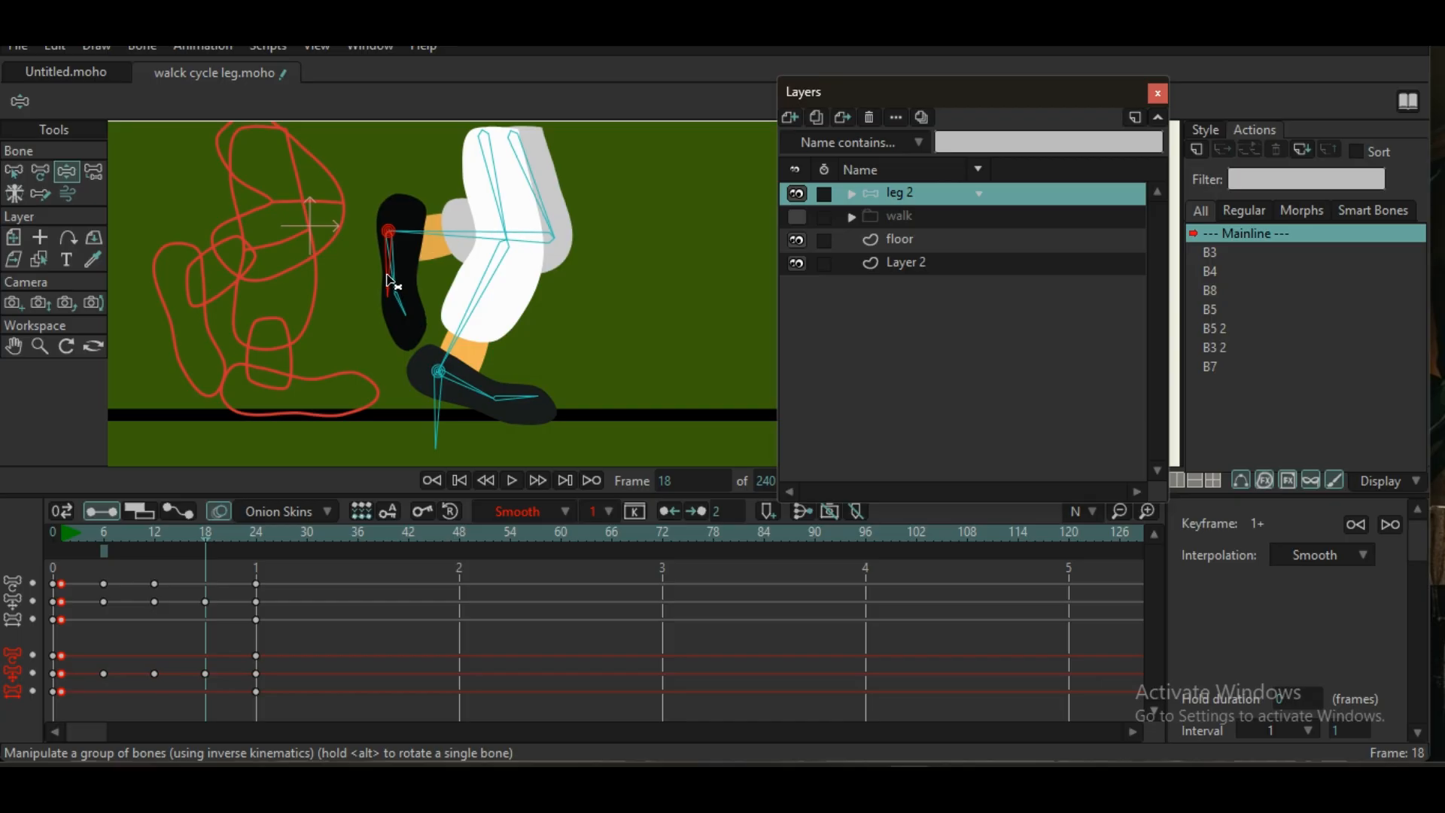
# - Lower the white leg's ankle target bone at frame 18 and set the foot flat on the floor
pyautogui.moveTo(441, 380); pyautogui.dragTo(462, 407)
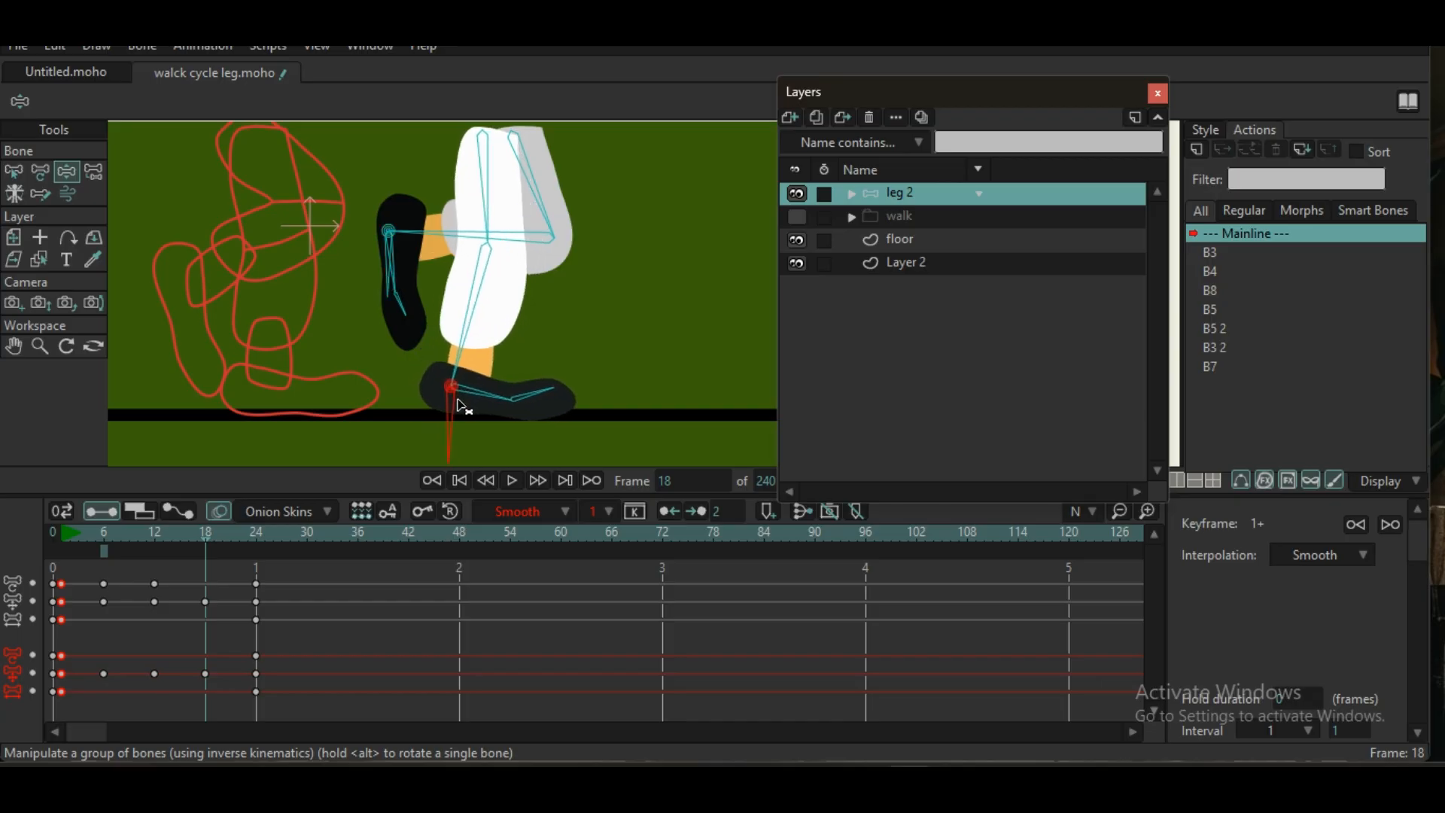
pyautogui.hotkey('ctrl', 'z')
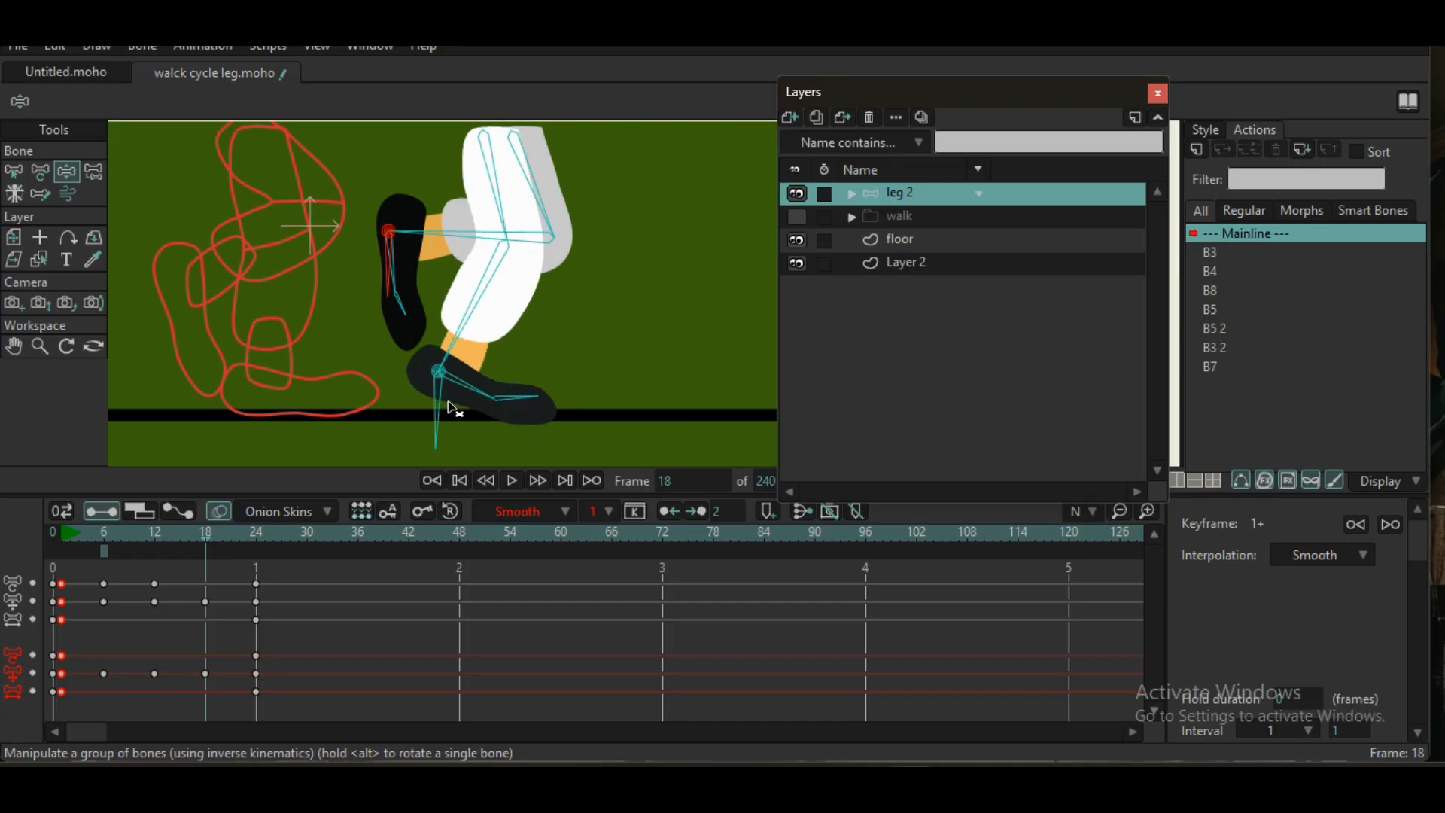
pyautogui.moveTo(451, 406); pyautogui.dragTo(454, 419)
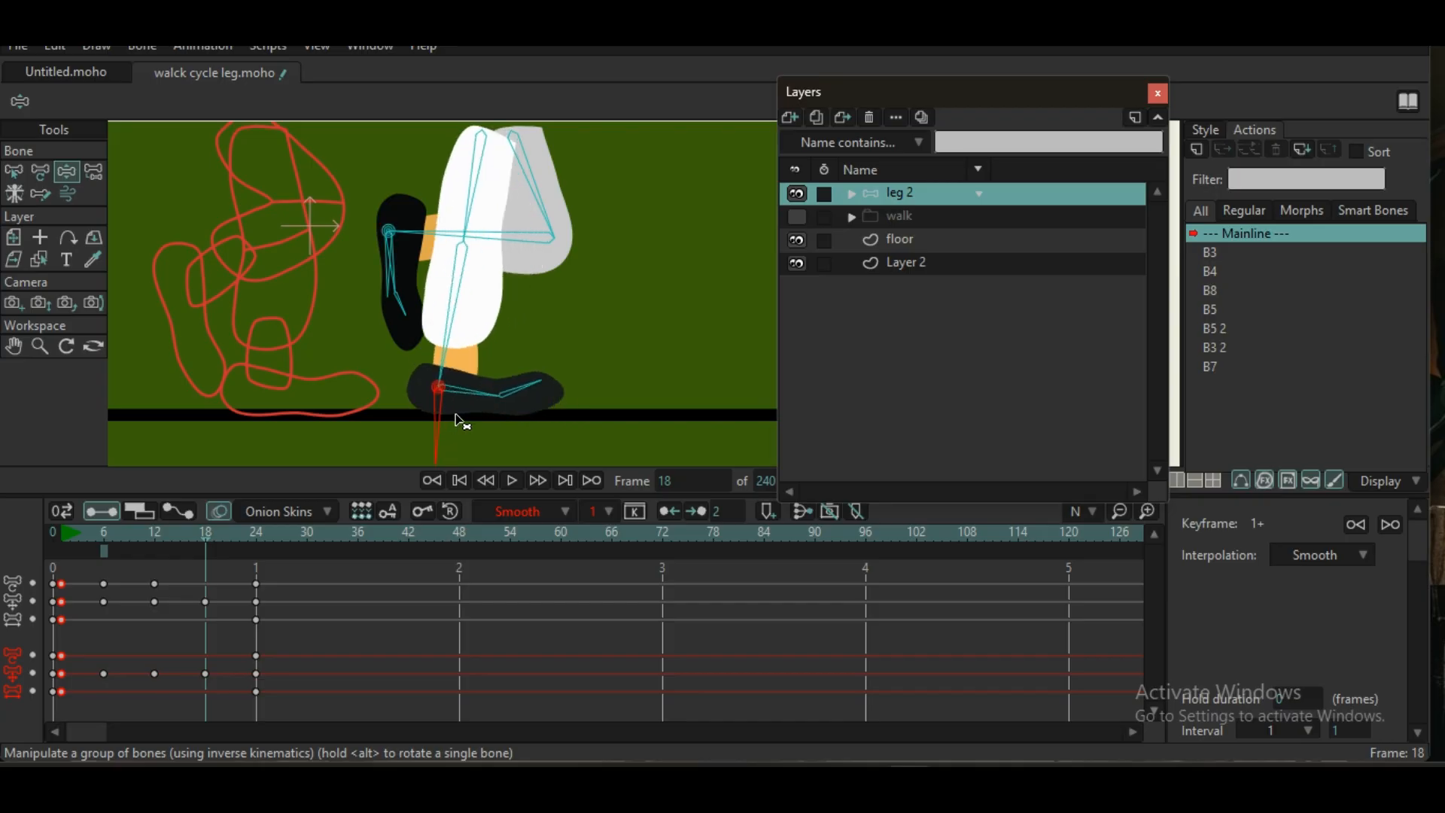
pyautogui.click(490, 397)
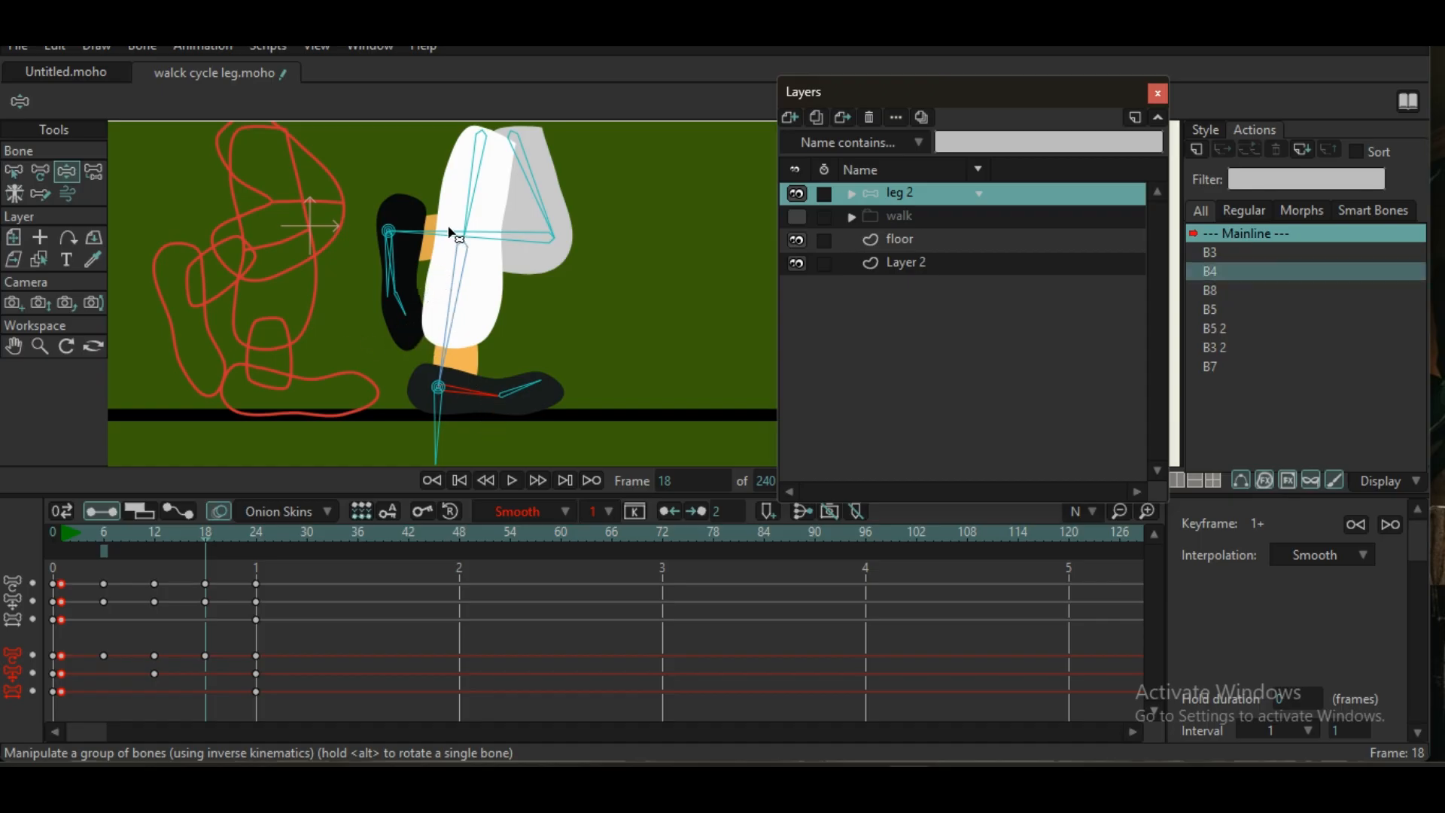
# - Move the raised grey foot slightly lower and further back at frame 18, and remove the frame 6 onion skin
pyautogui.moveTo(429, 238); pyautogui.dragTo(412, 271)
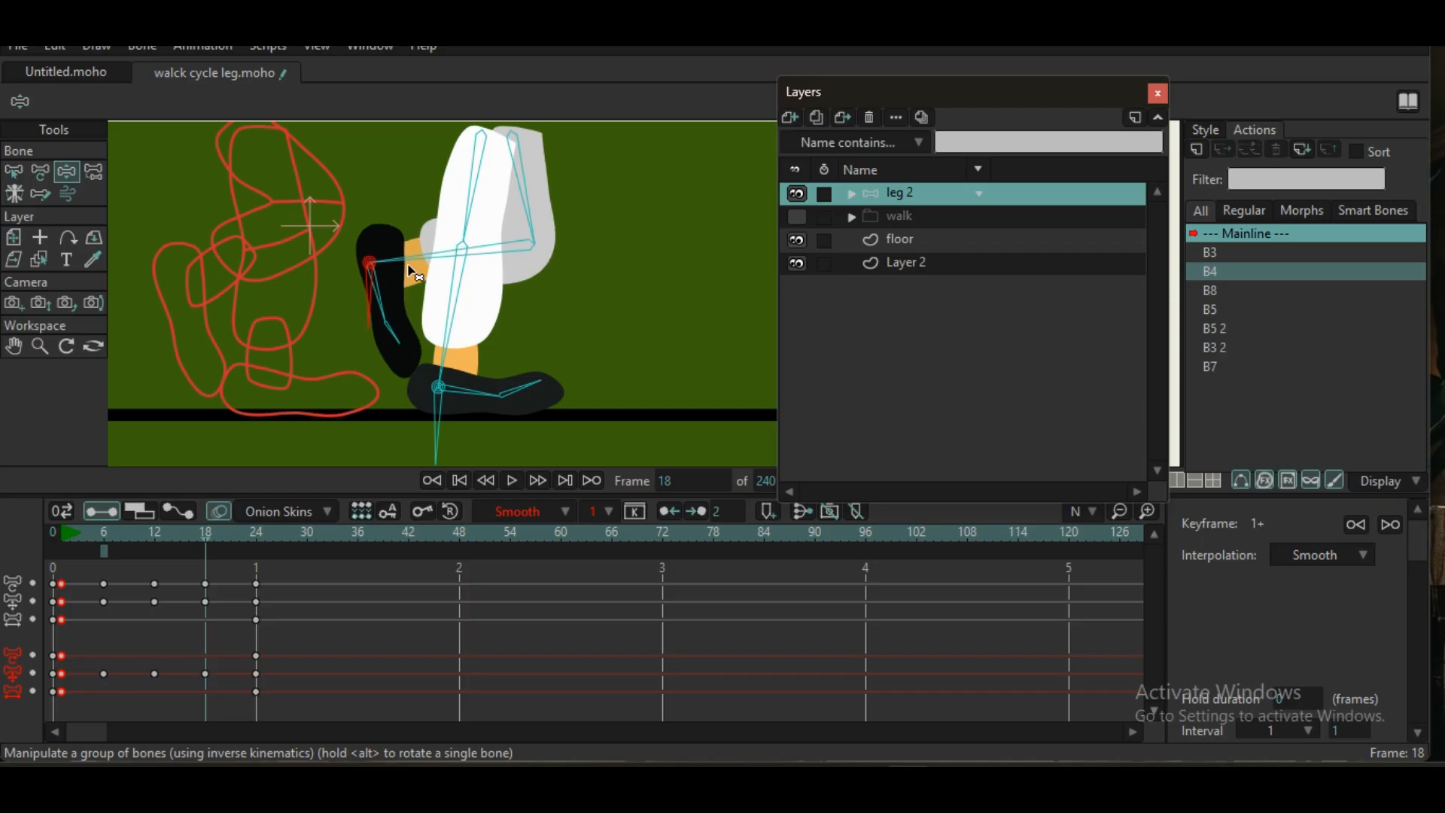
pyautogui.moveTo(408, 264); pyautogui.dragTo(404, 267)
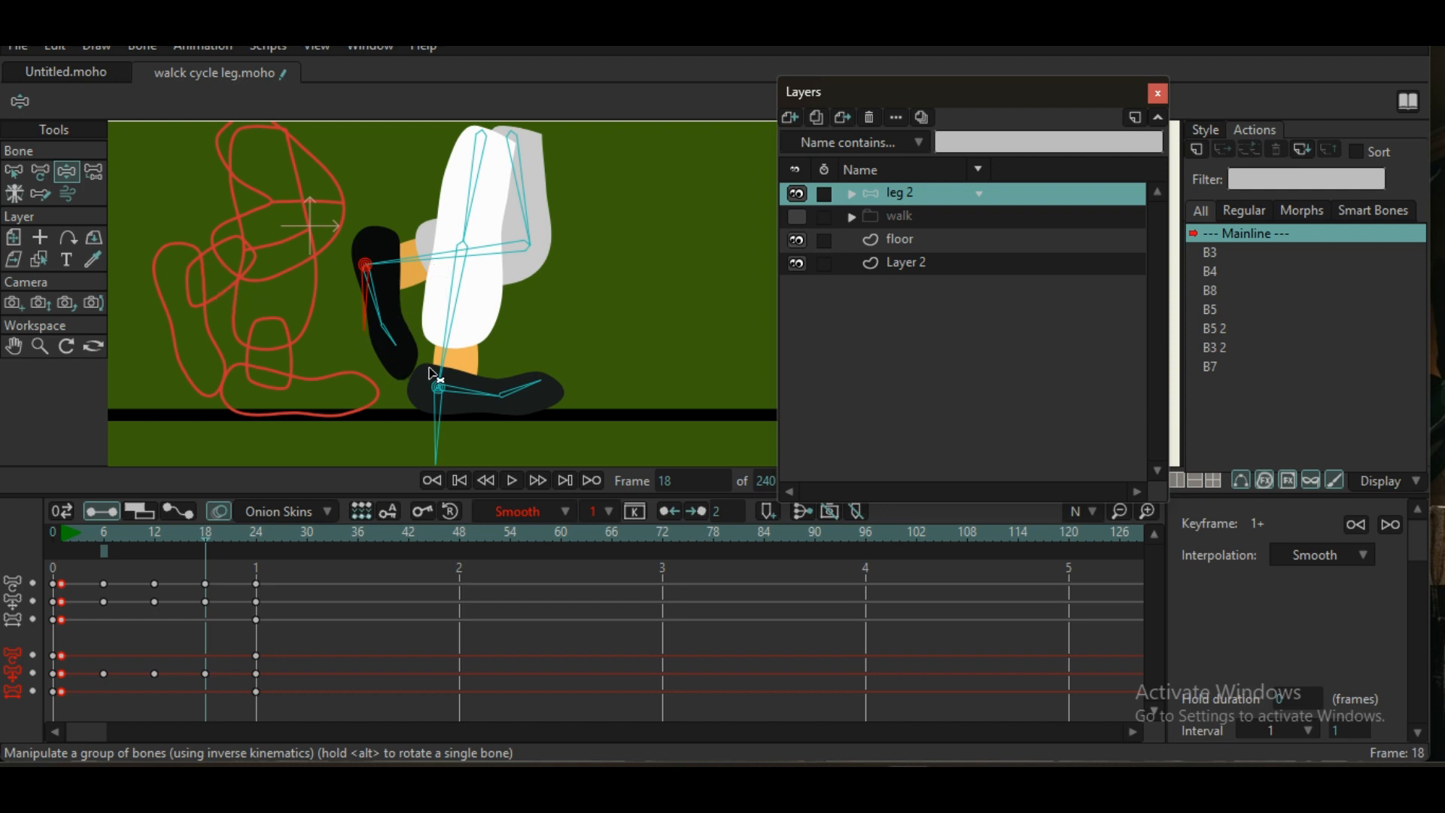
pyautogui.scroll(-1, 500, 389)
pyautogui.scroll(-1, 501, 390)
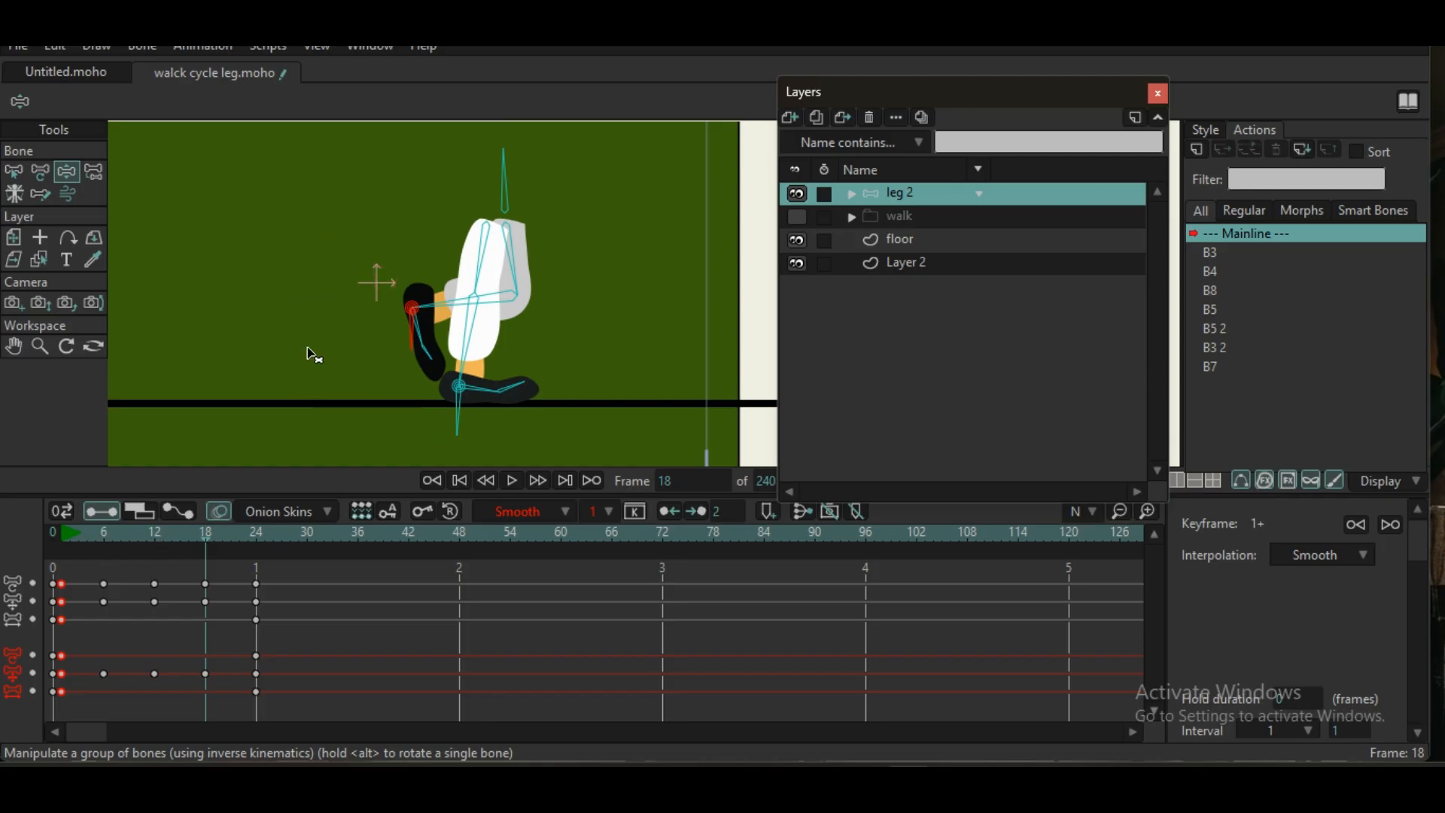
# - Scrub the walk from frame 1 to 24, play it back from frame 1, and return to frame 1
pyautogui.click(65, 538)
pyautogui.moveTo(65, 537); pyautogui.dragTo(258, 560)
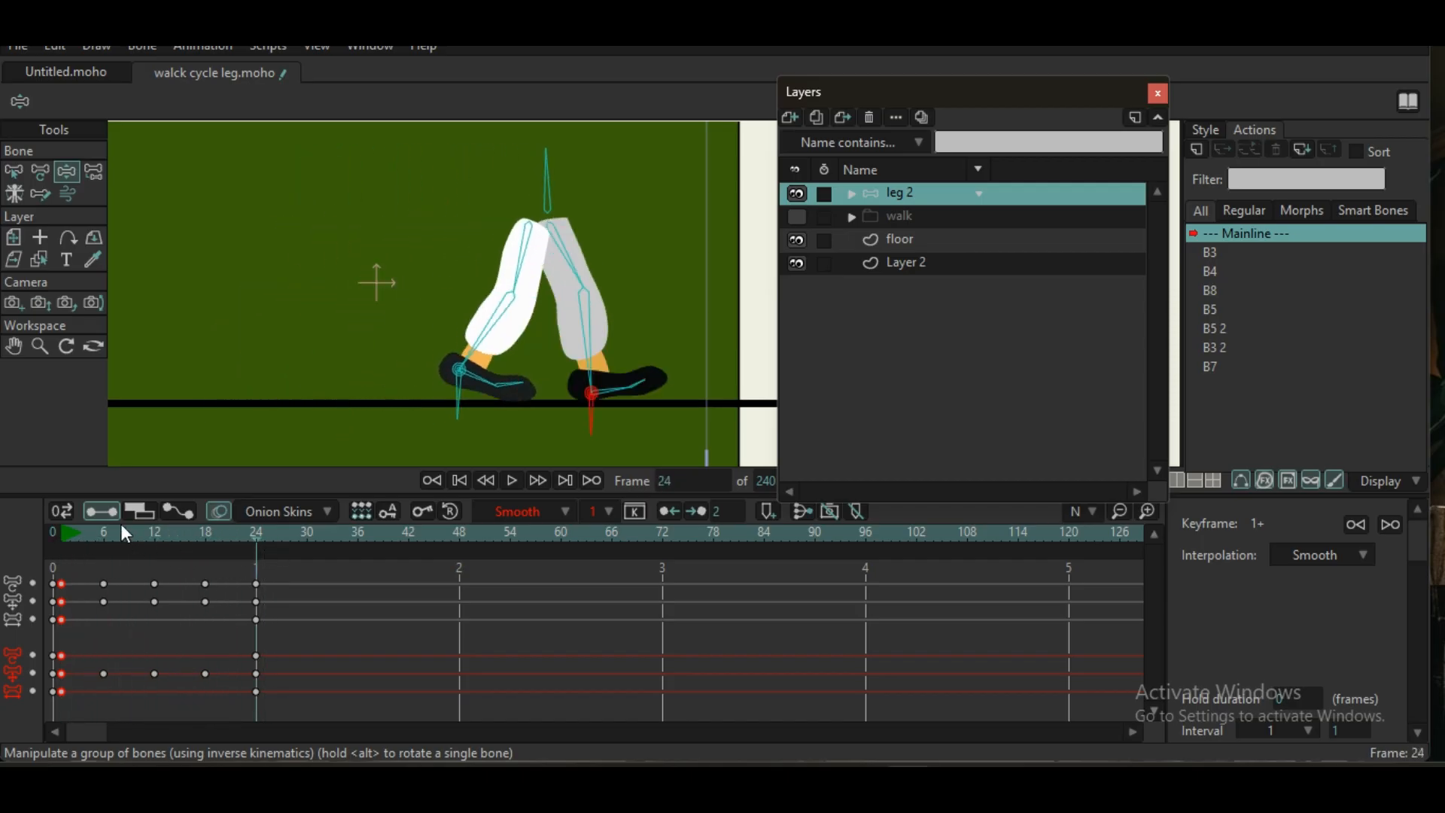
pyautogui.moveTo(66, 535); pyautogui.dragTo(62, 537)
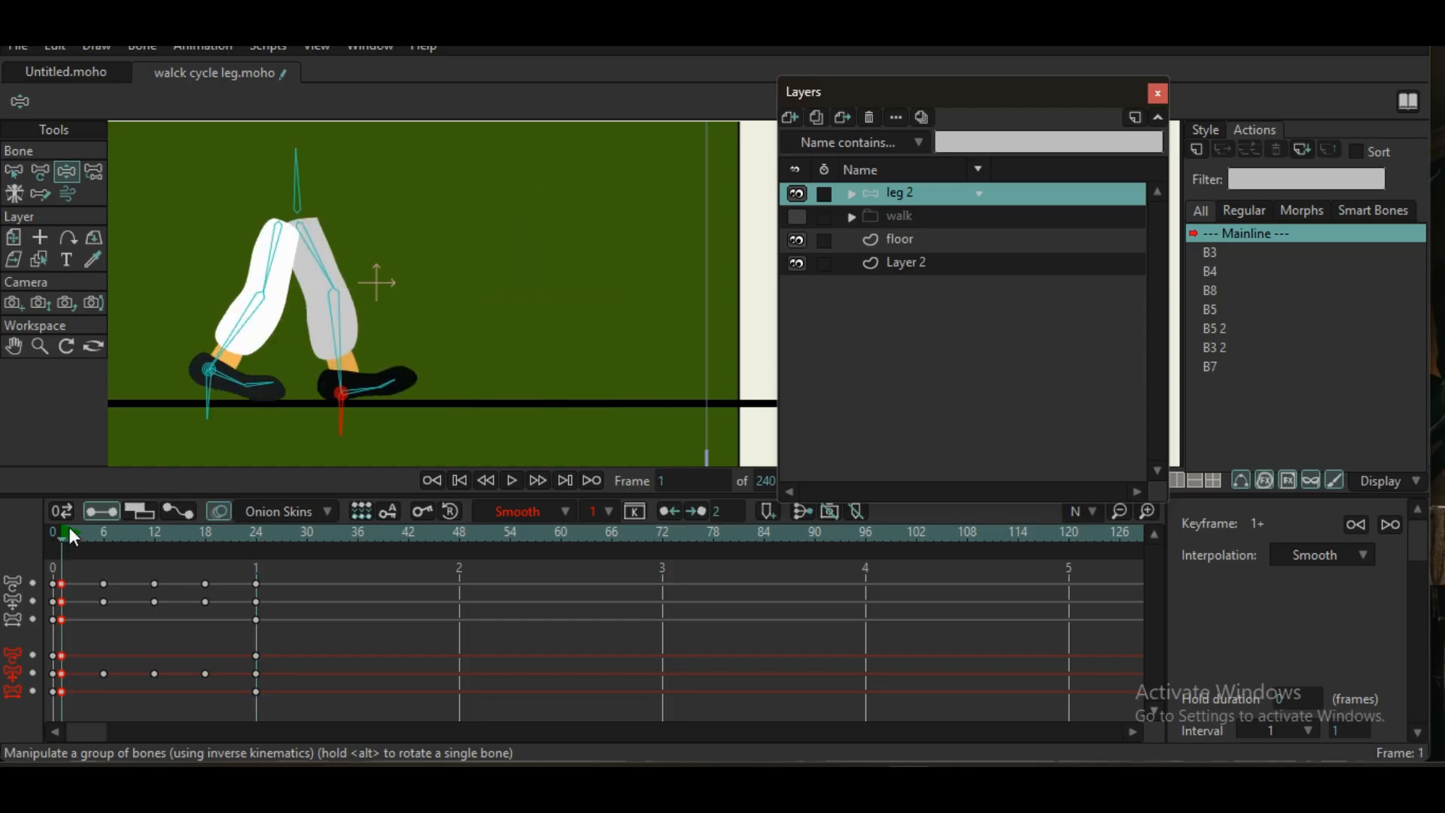
pyautogui.press('space')
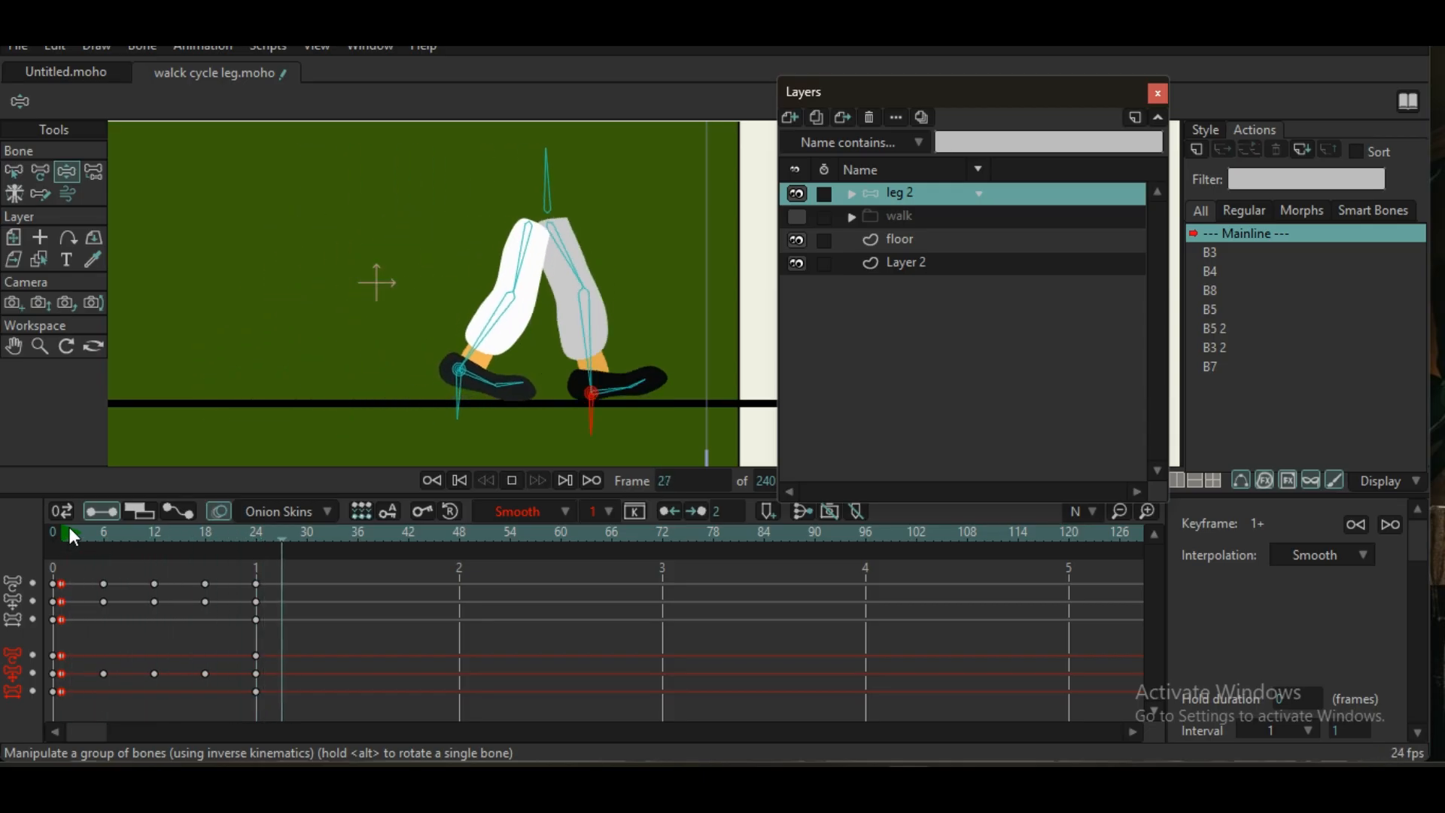
pyautogui.press('space')
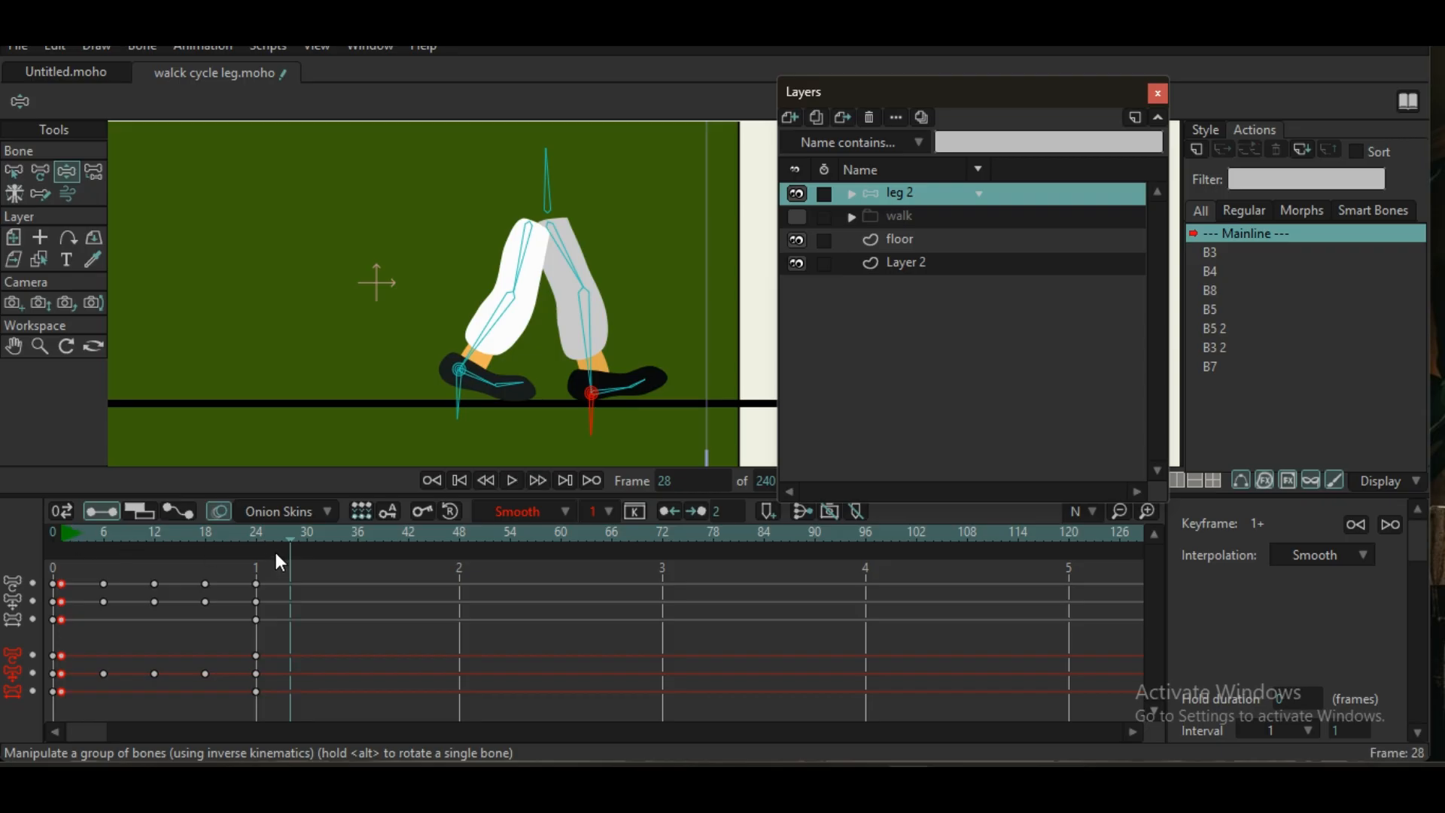
pyautogui.click(63, 531)
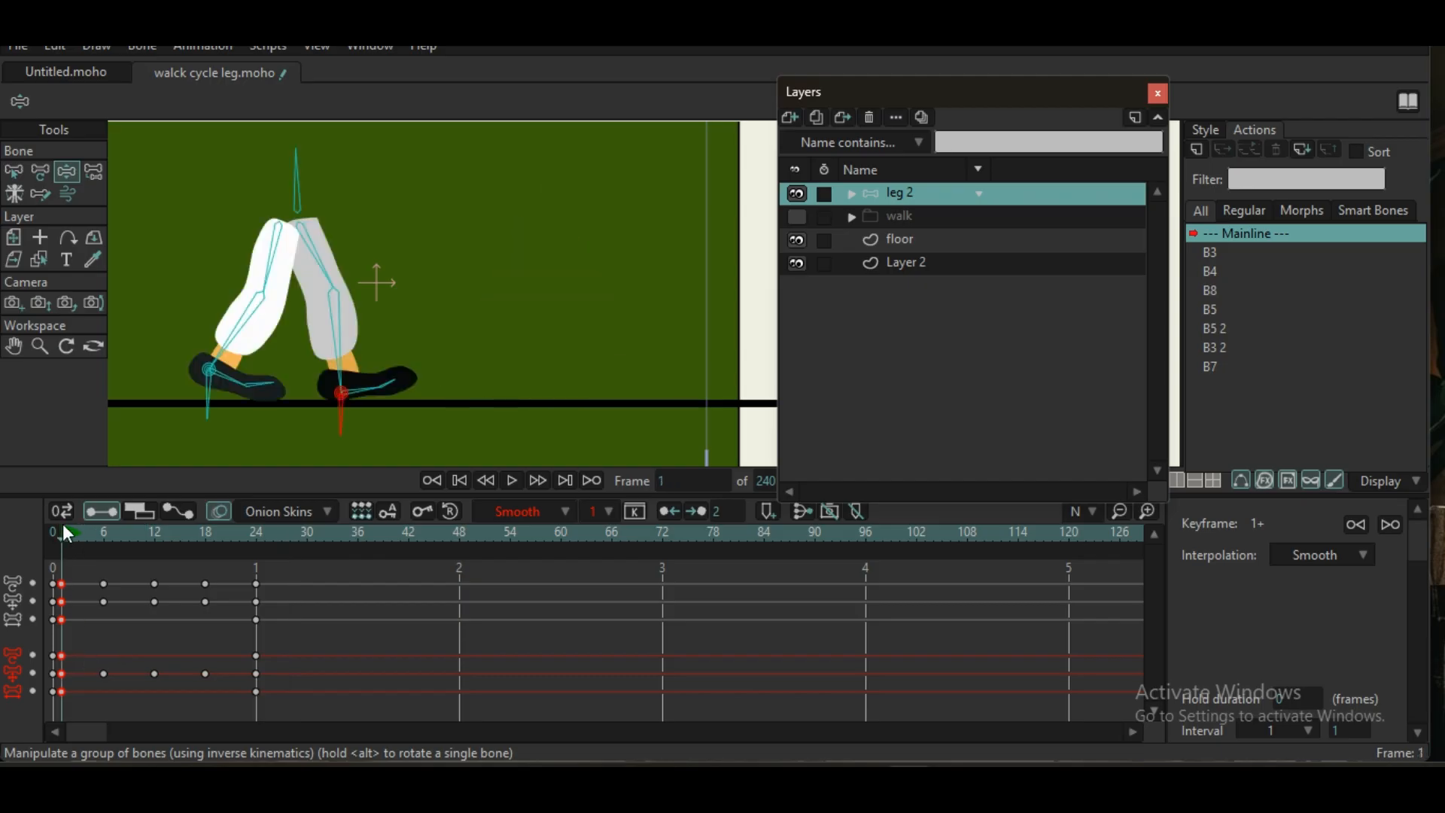
# - Lower the grey leg's ankle target bone slightly at frame 10 and set the foot flatter on the floor
pyautogui.moveTo(67, 534); pyautogui.dragTo(126, 522)
pyautogui.scroll(2, 381, 413)
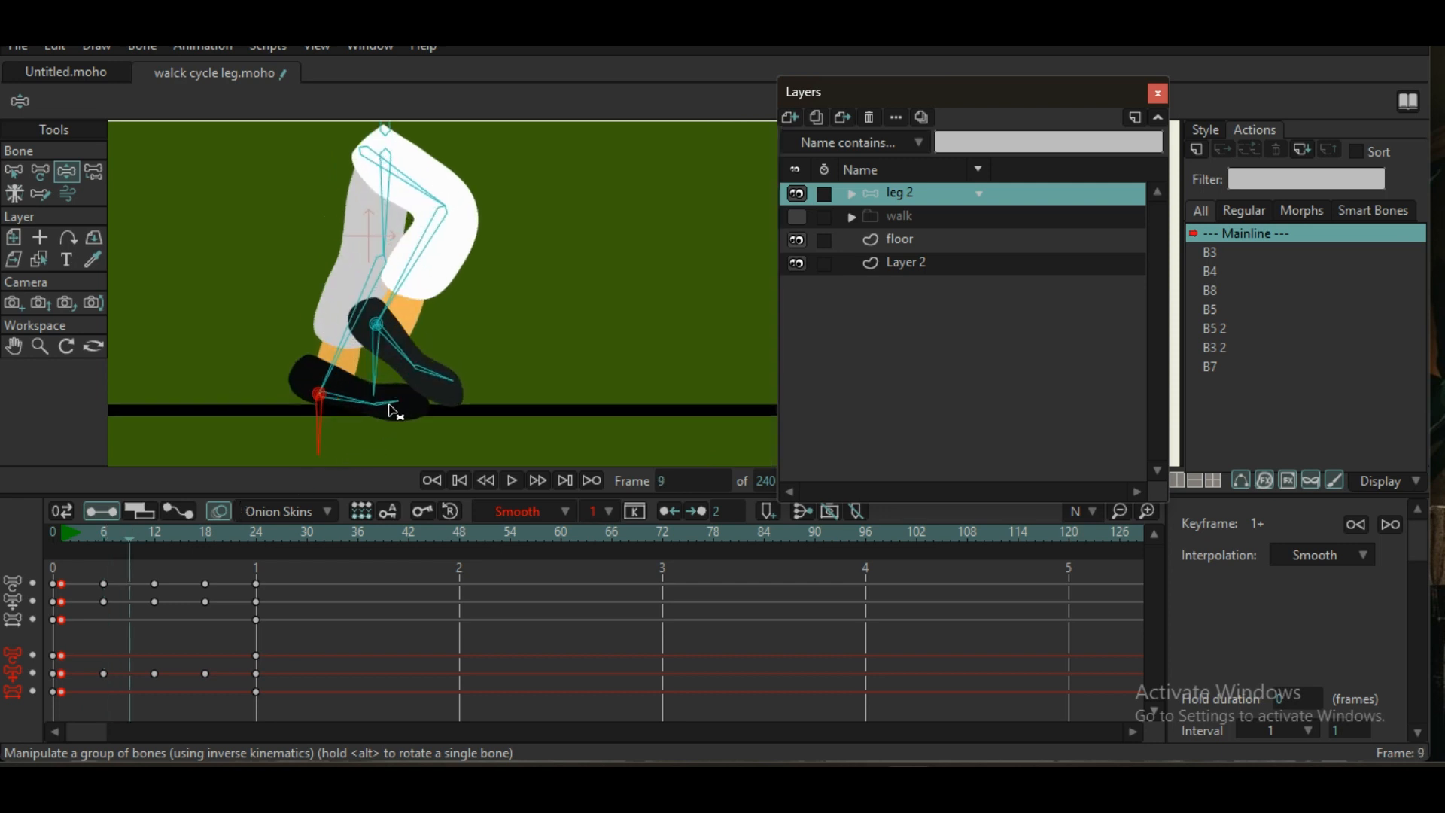
pyautogui.click(139, 538)
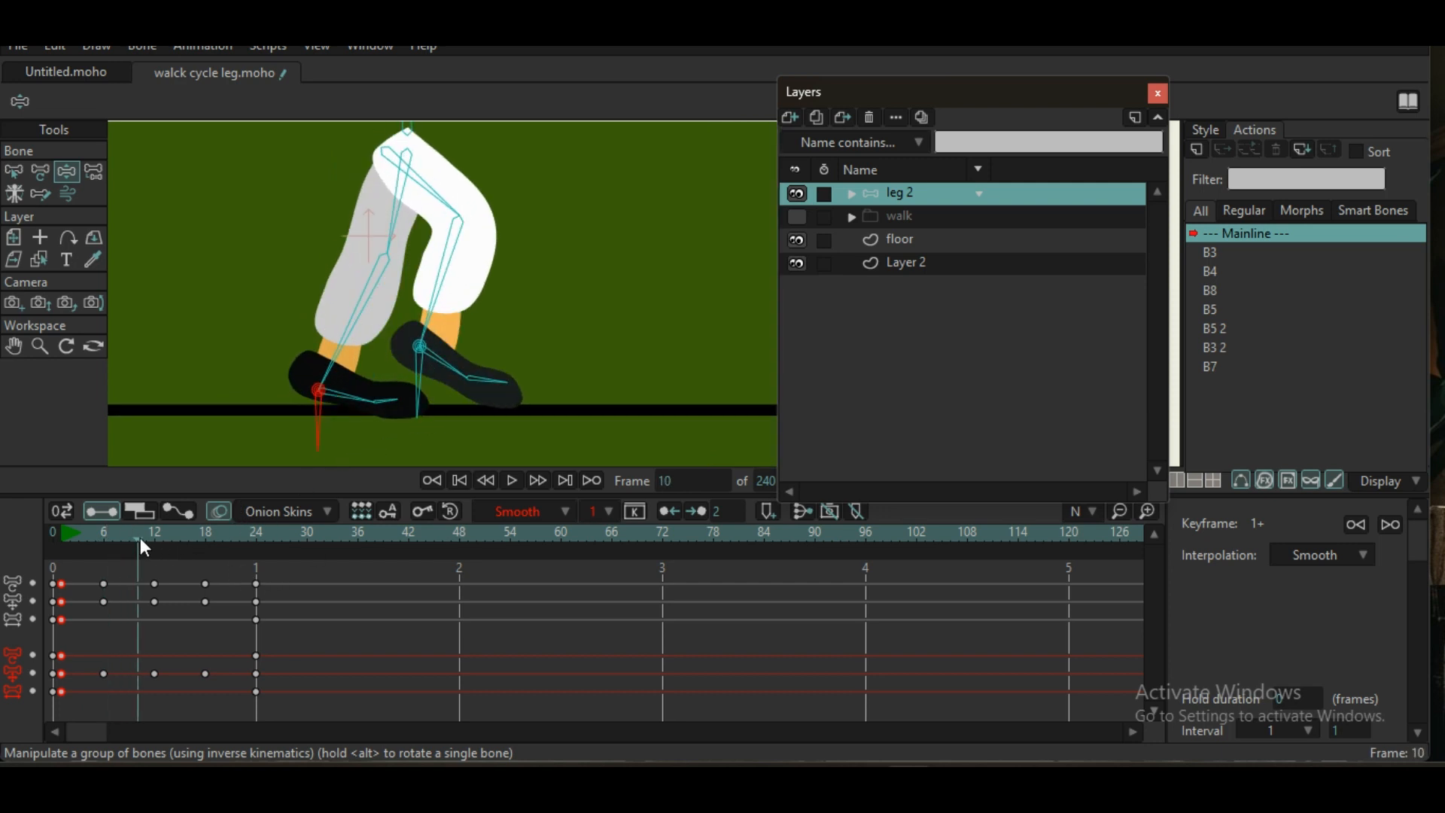
pyautogui.click(131, 539)
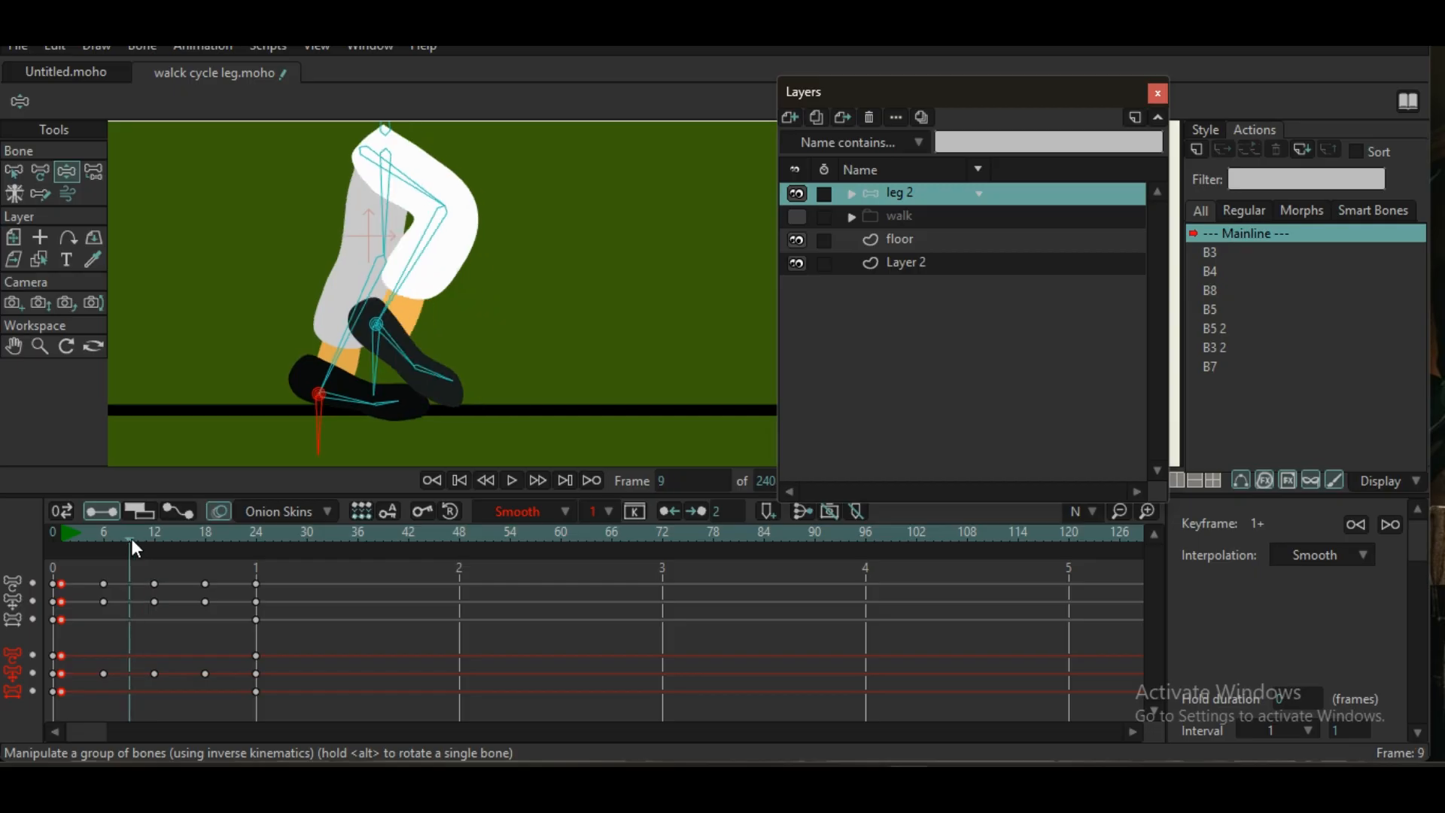
pyautogui.click(136, 535)
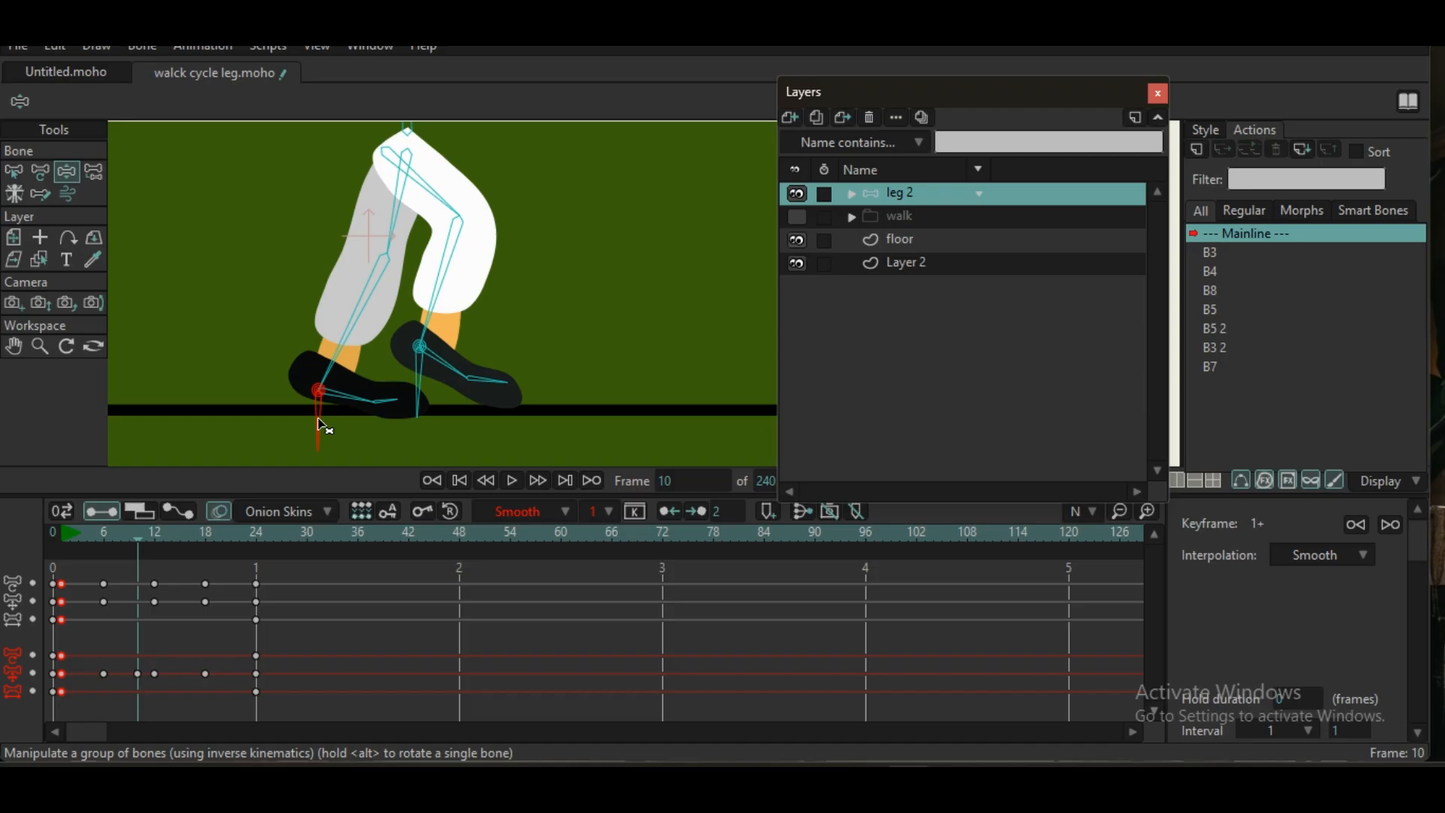
pyautogui.moveTo(318, 419); pyautogui.dragTo(318, 423)
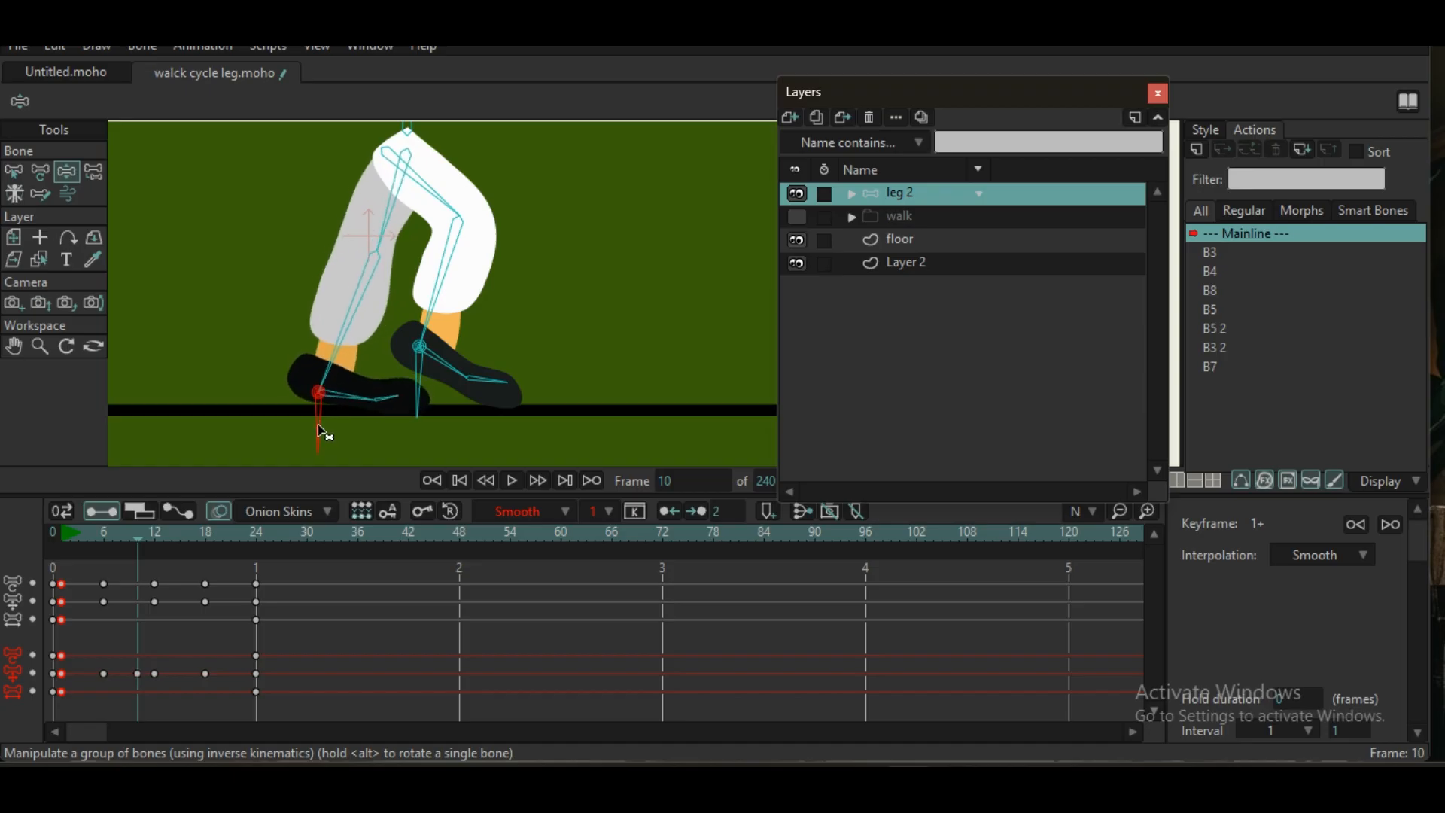
pyautogui.click(354, 395)
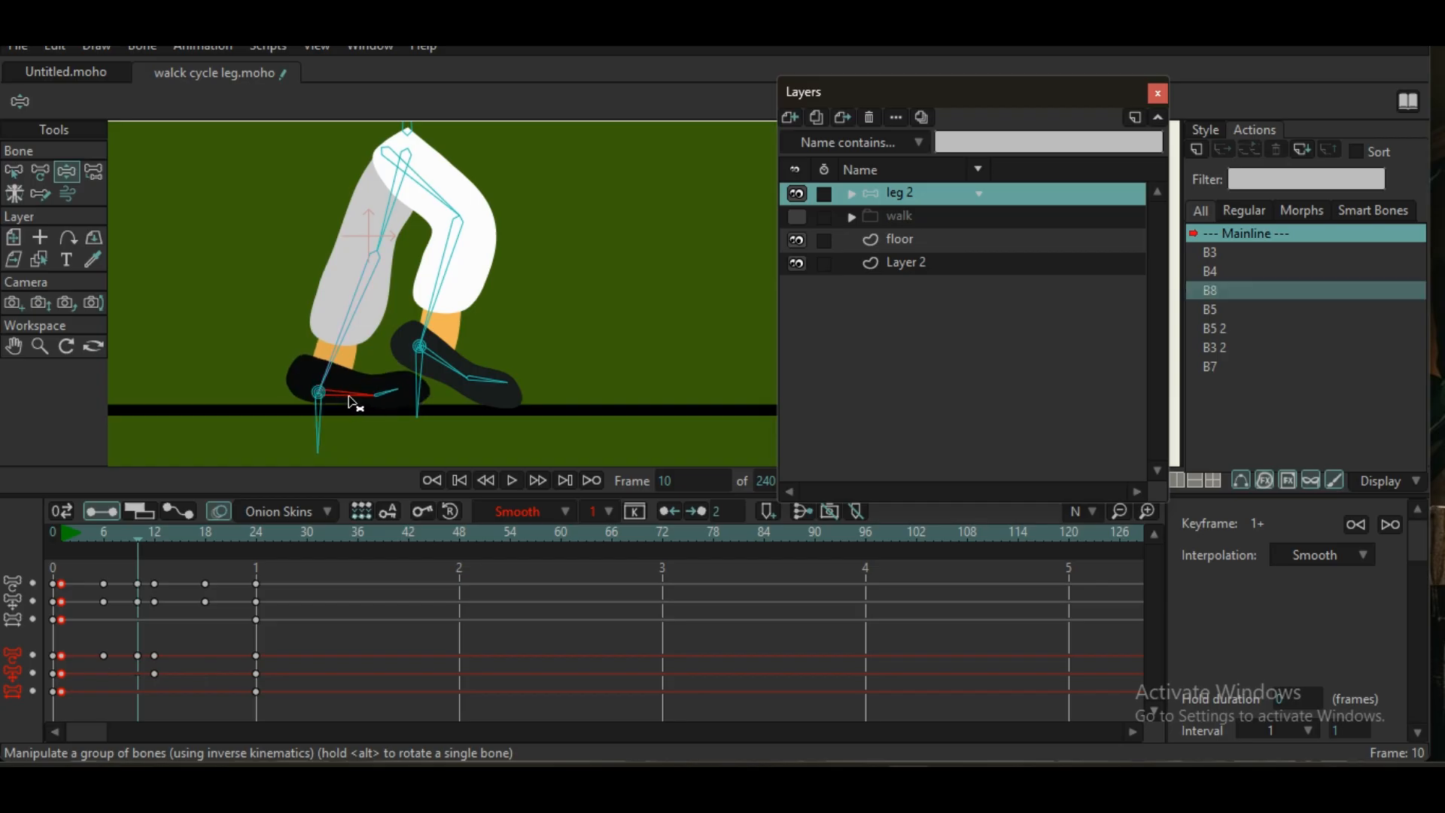
pyautogui.moveTo(348, 398); pyautogui.dragTo(348, 396)
# - Lower the hip bone very slightly at frame 10, undoing the first forward move
pyautogui.moveTo(414, 277); pyautogui.dragTo(411, 301)
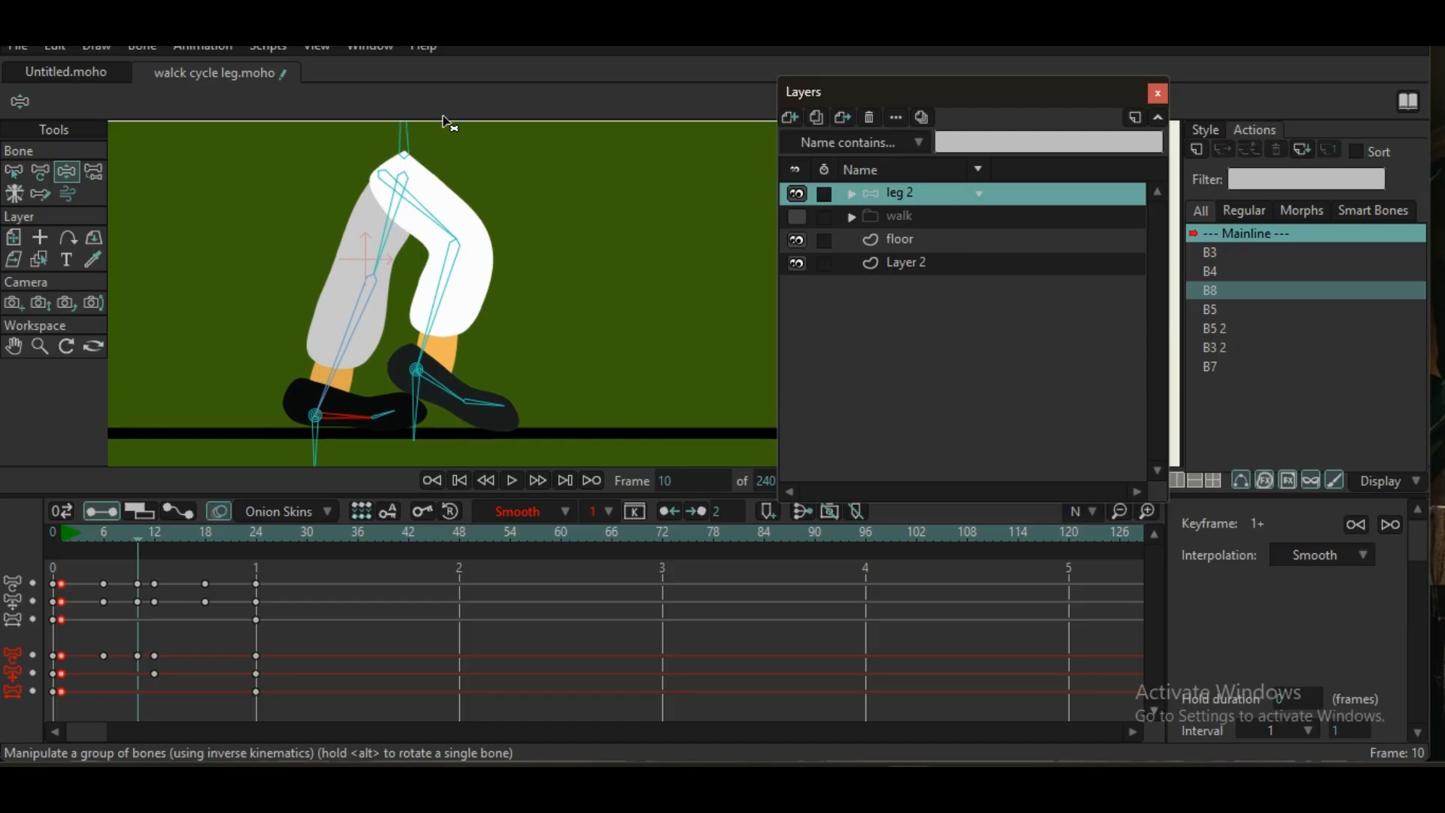
pyautogui.moveTo(467, 145); pyautogui.dragTo(471, 163)
pyautogui.scroll(-2, 478, 164)
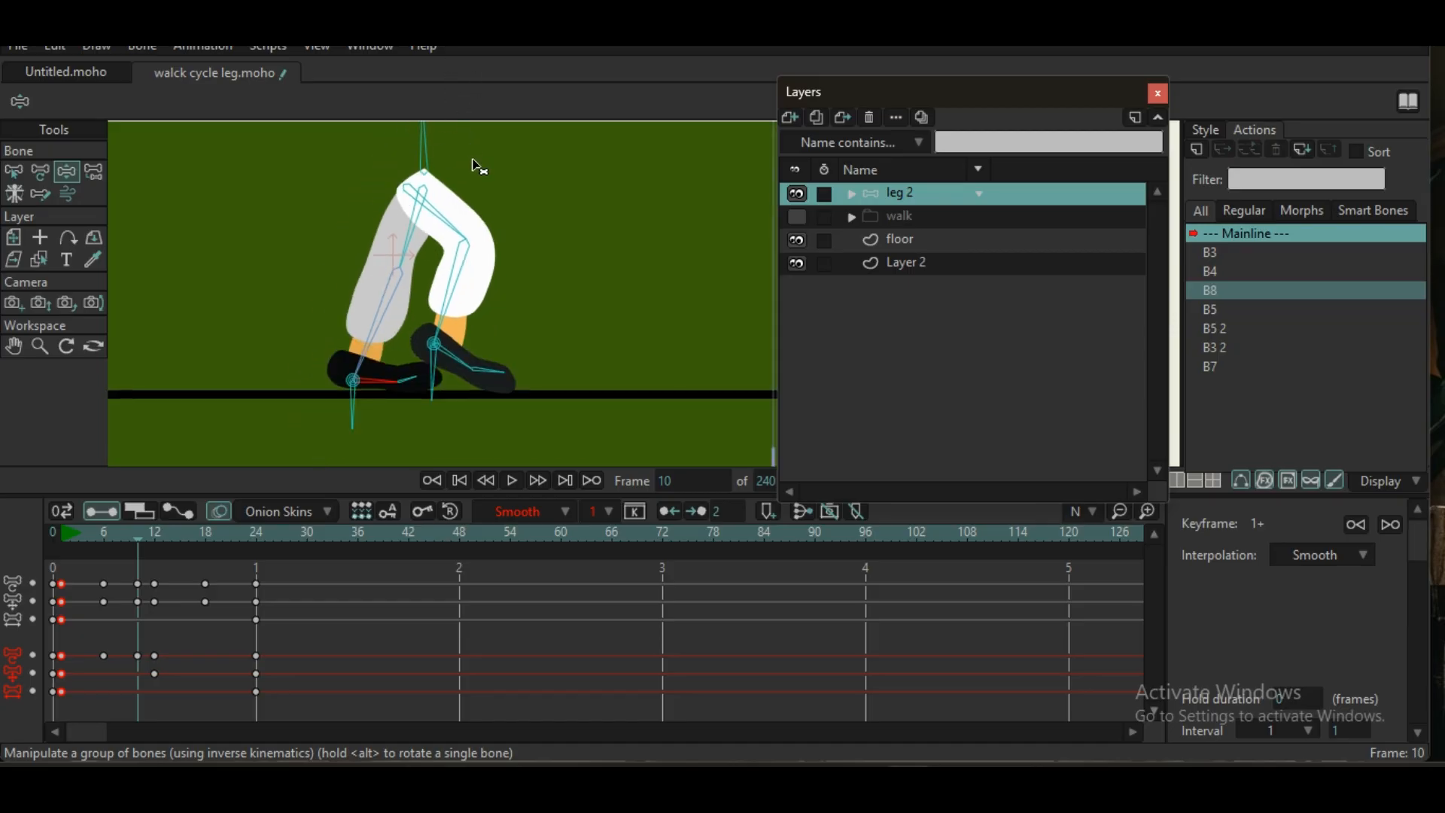
pyautogui.scroll(1, 392, 392)
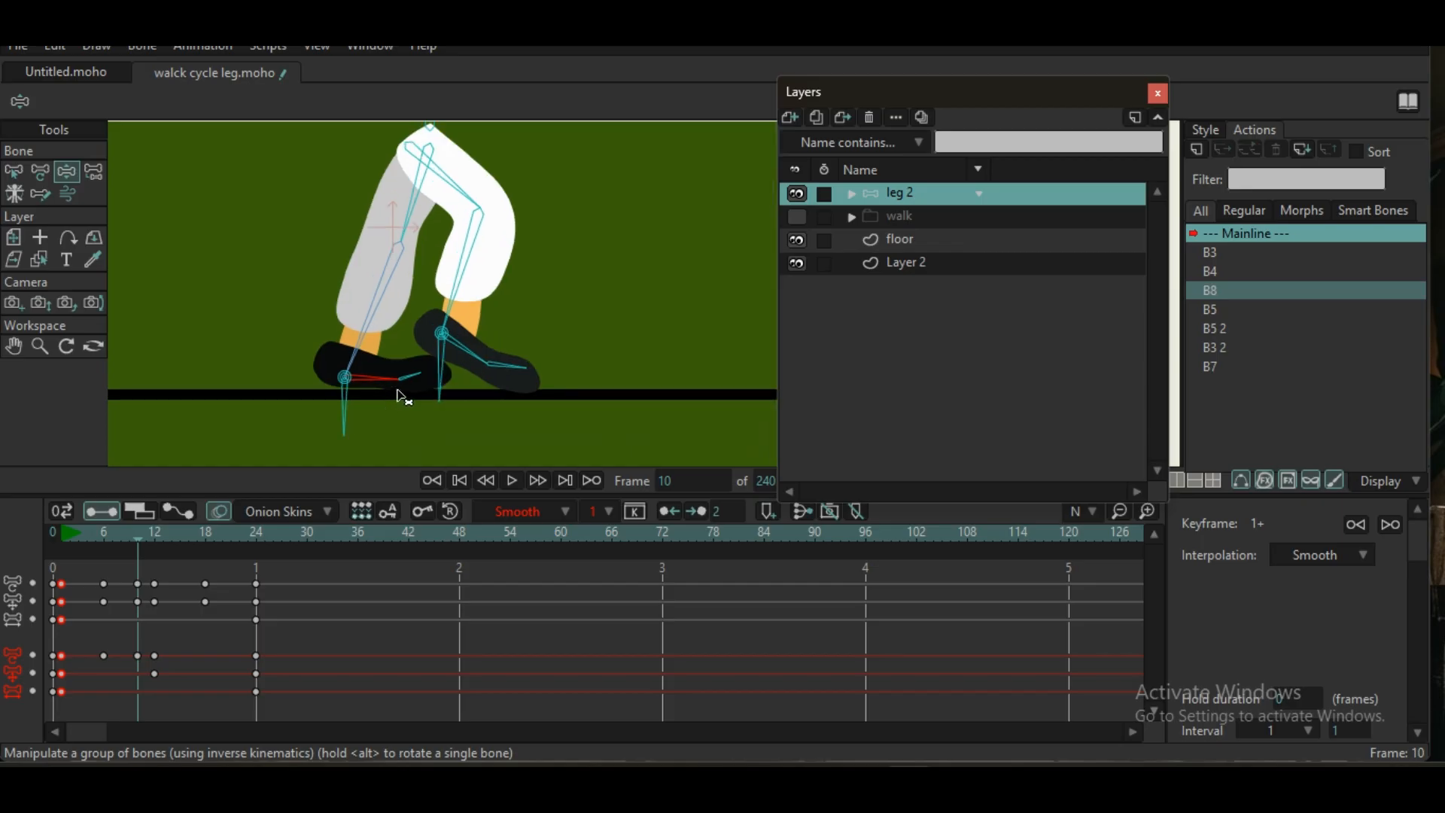
pyautogui.scroll(-1, 439, 375)
pyautogui.moveTo(495, 296); pyautogui.dragTo(496, 332)
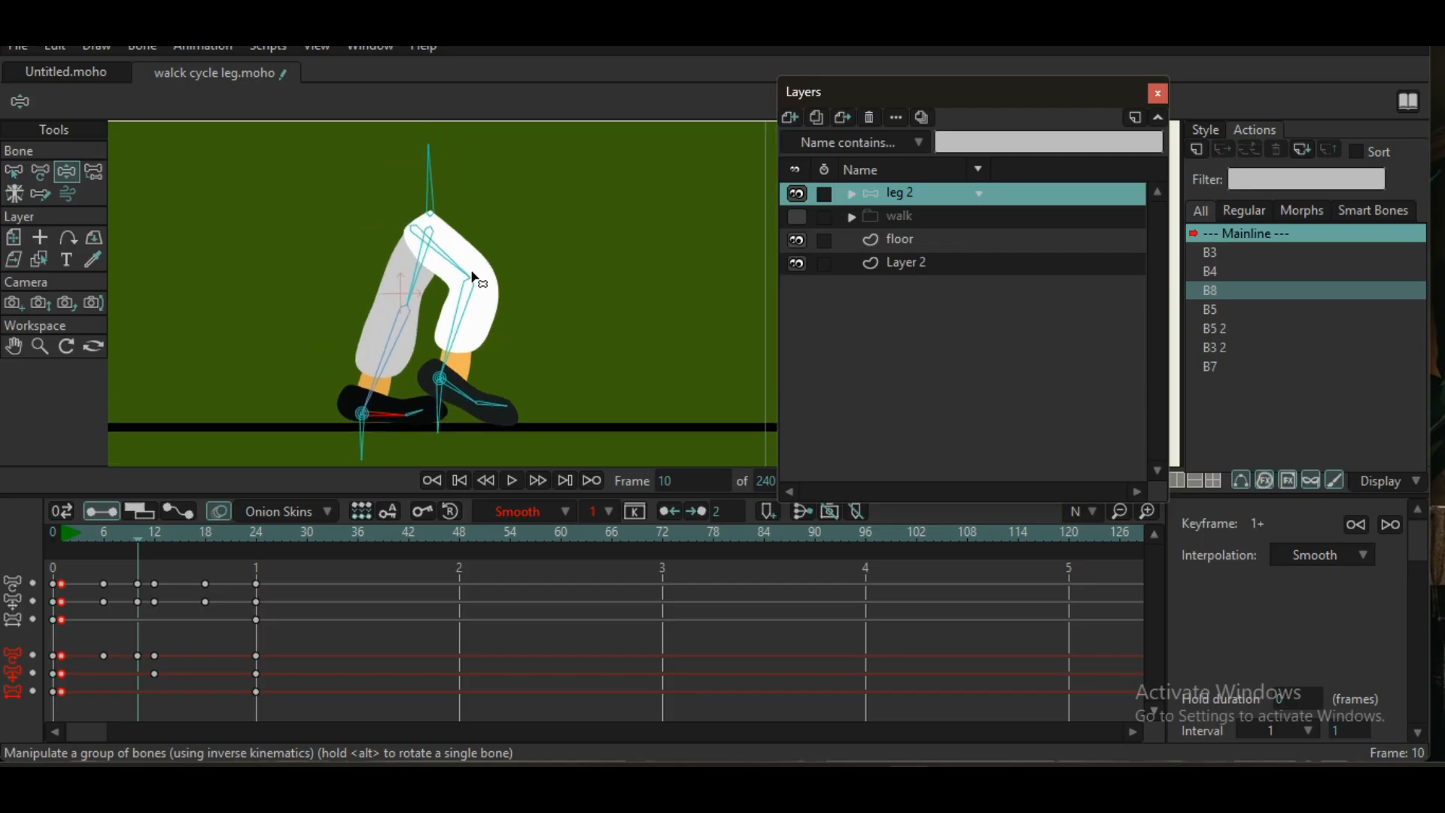
pyautogui.click(429, 165)
pyautogui.moveTo(429, 166); pyautogui.dragTo(437, 173)
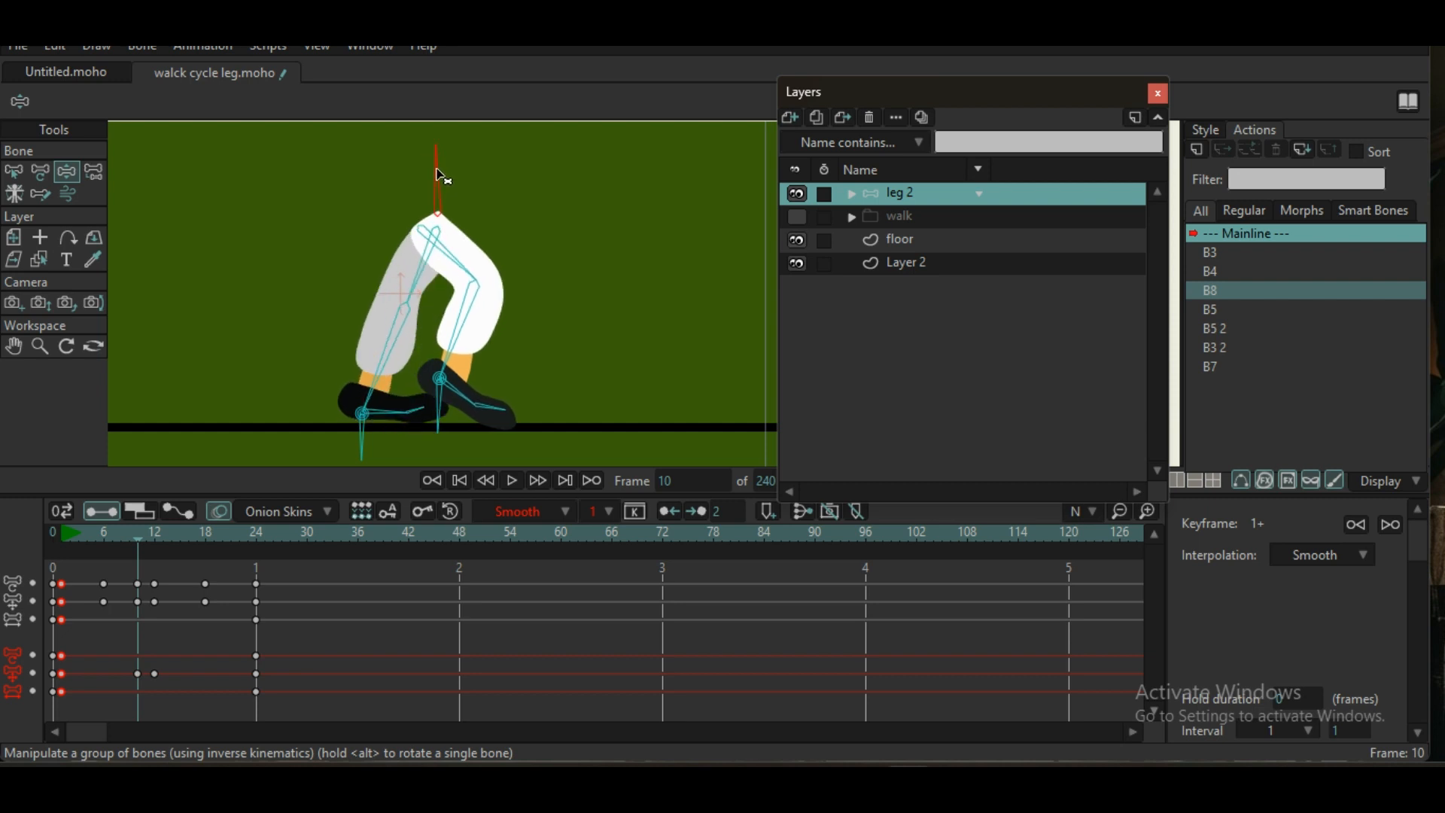
pyautogui.hotkey('ctrl', 'z')
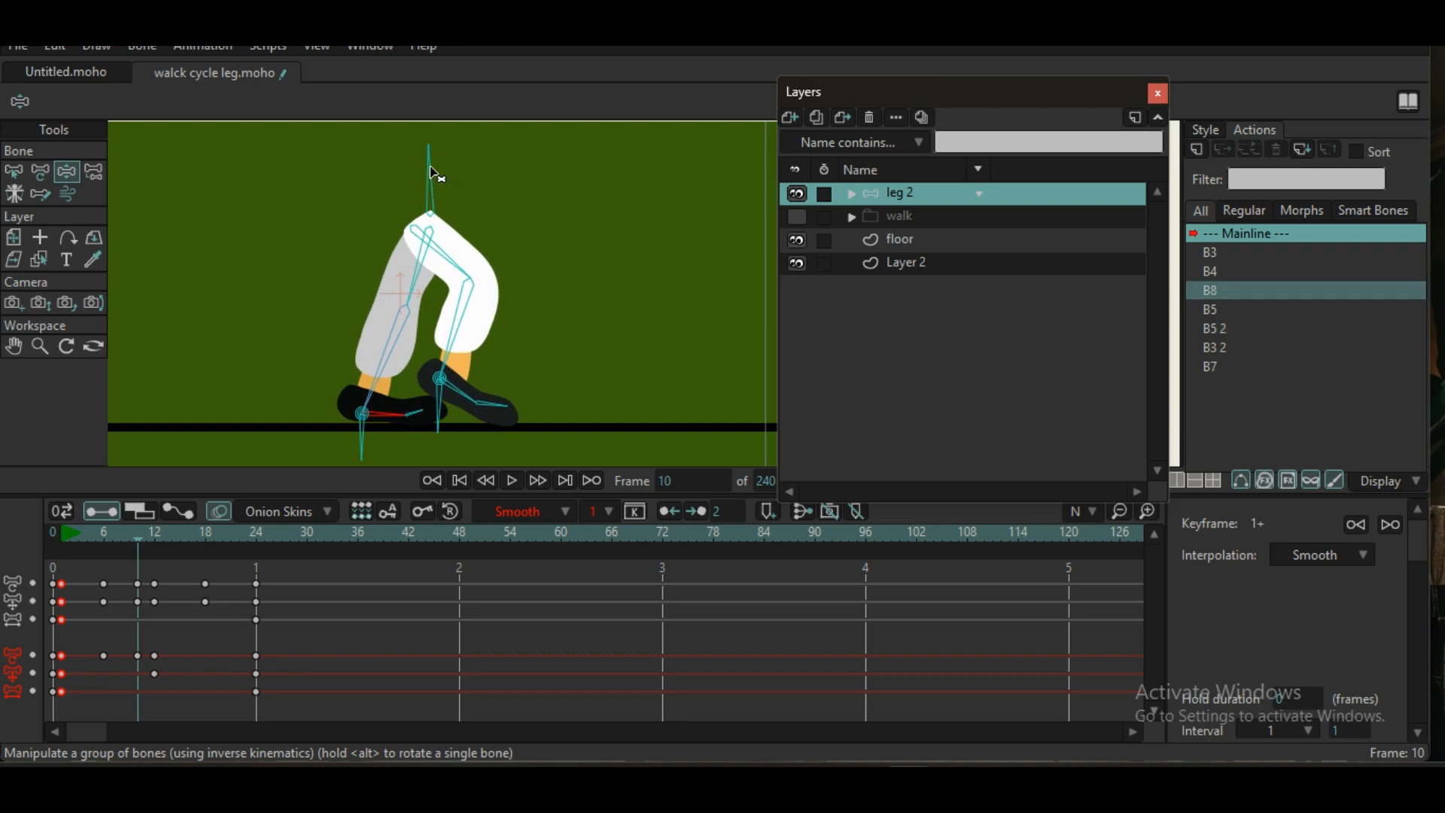
pyautogui.moveTo(430, 164); pyautogui.dragTo(430, 167)
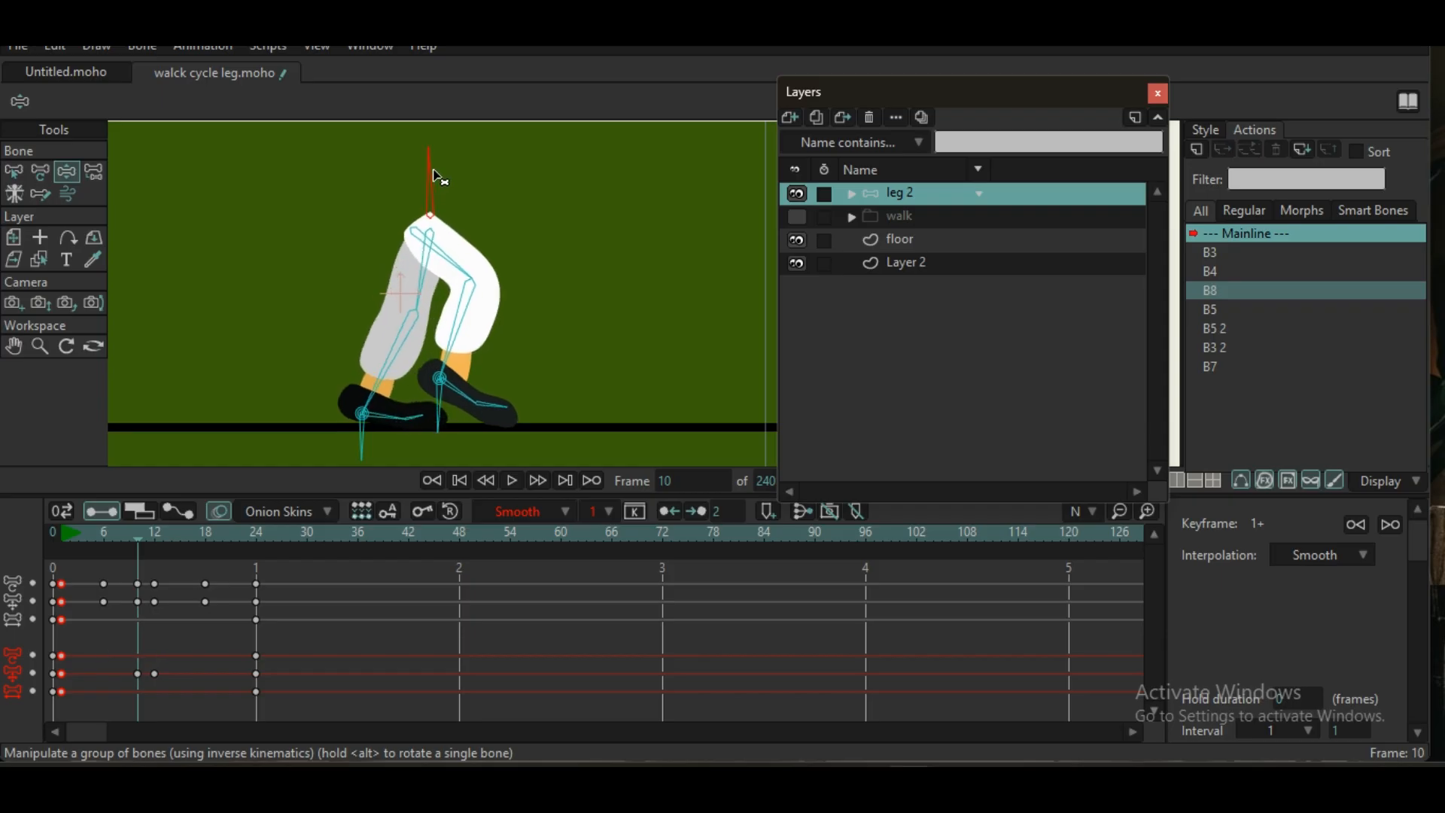
# - Fine-tune the grey leg's ankle target bone and foot angle at frame 10 so the sole rests on the floor
pyautogui.scroll(4, 430, 167)
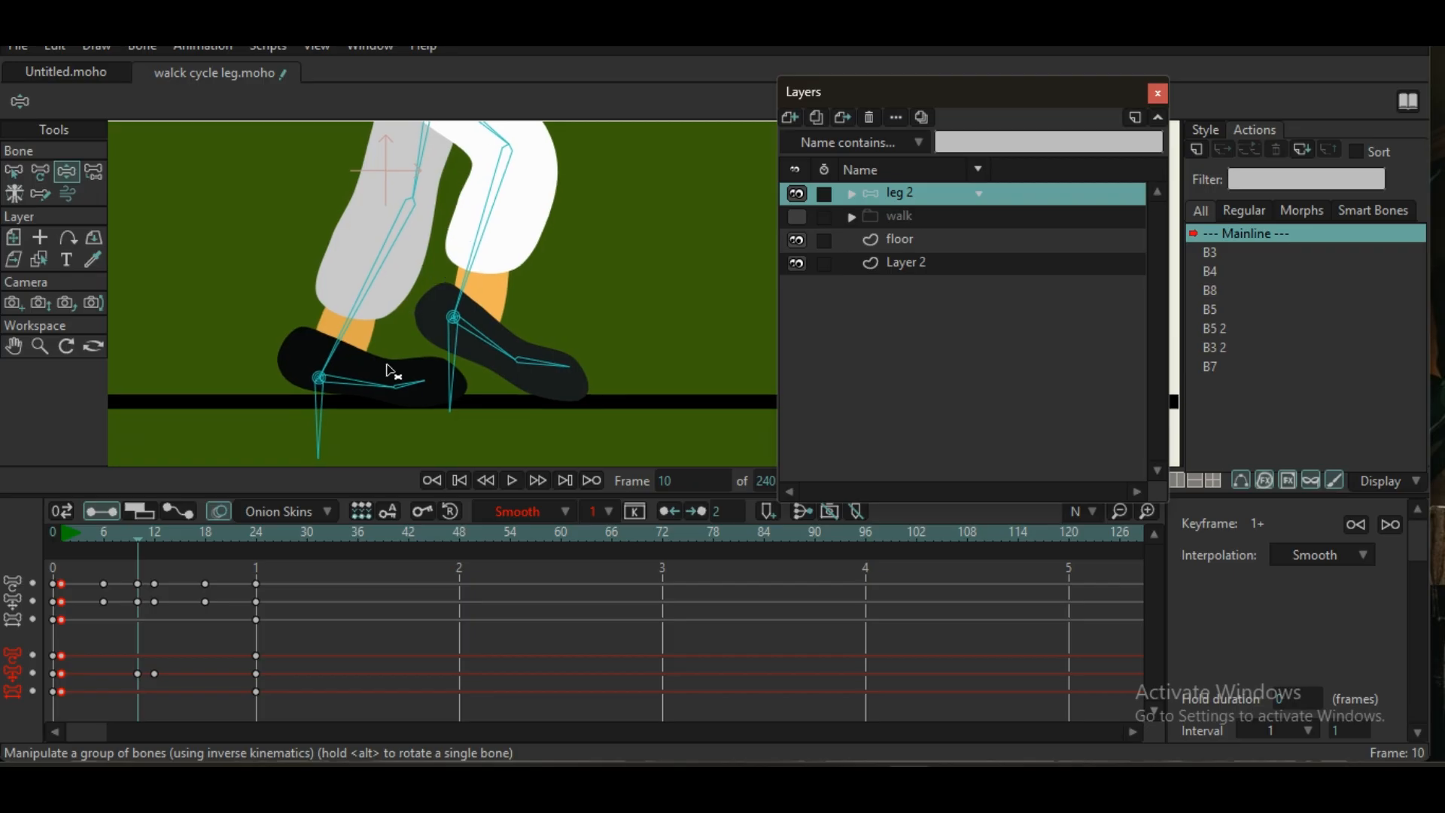
pyautogui.moveTo(387, 372); pyautogui.dragTo(381, 381)
pyautogui.moveTo(323, 425); pyautogui.dragTo(323, 426)
pyautogui.moveTo(383, 373); pyautogui.dragTo(383, 372)
# - Scrub the walk to frame 21 and compare its pose with the one at frame 10
pyautogui.scroll(-4, 393, 295)
pyautogui.moveTo(402, 273); pyautogui.dragTo(399, 285)
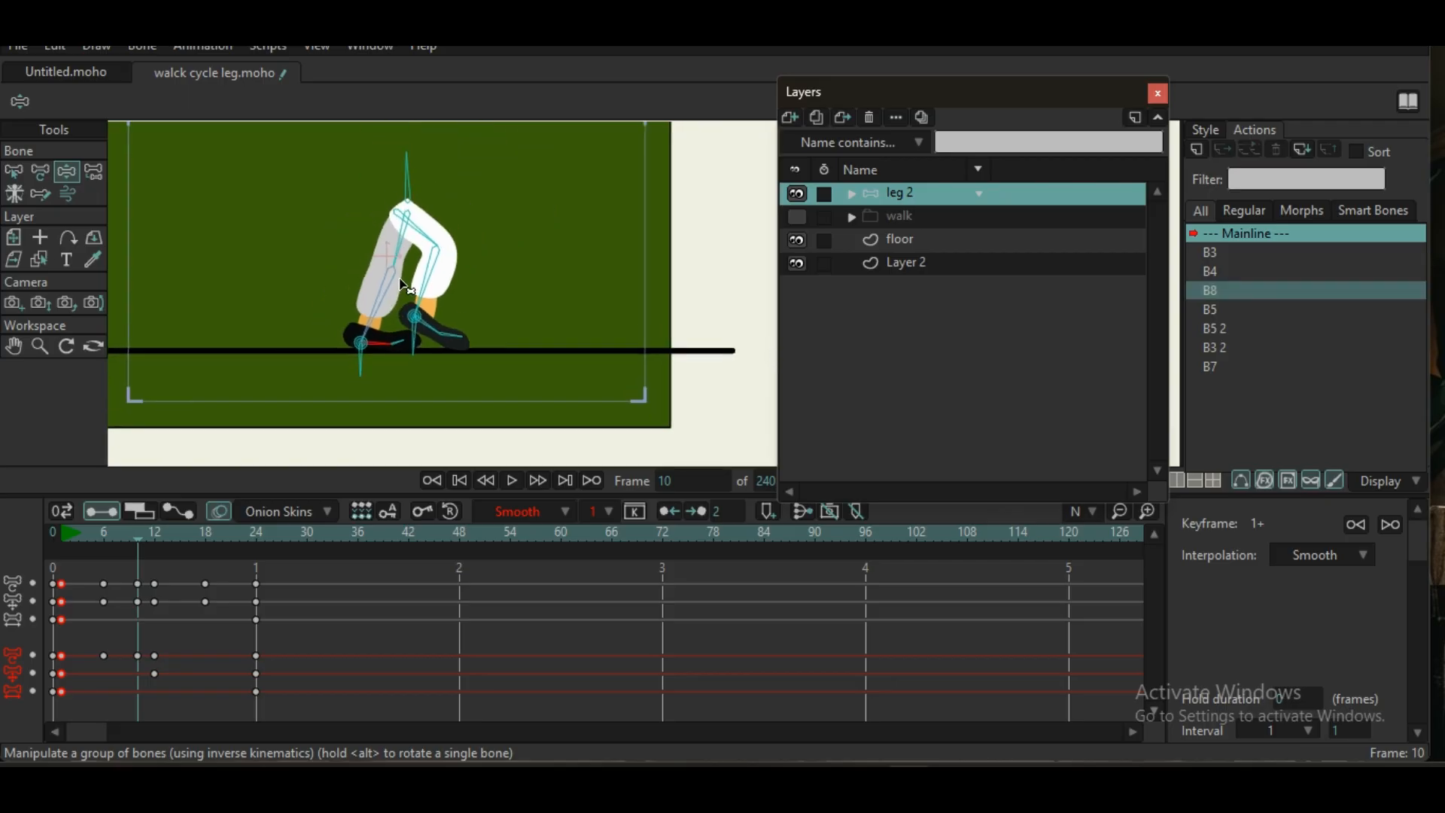
pyautogui.scroll(3, 400, 285)
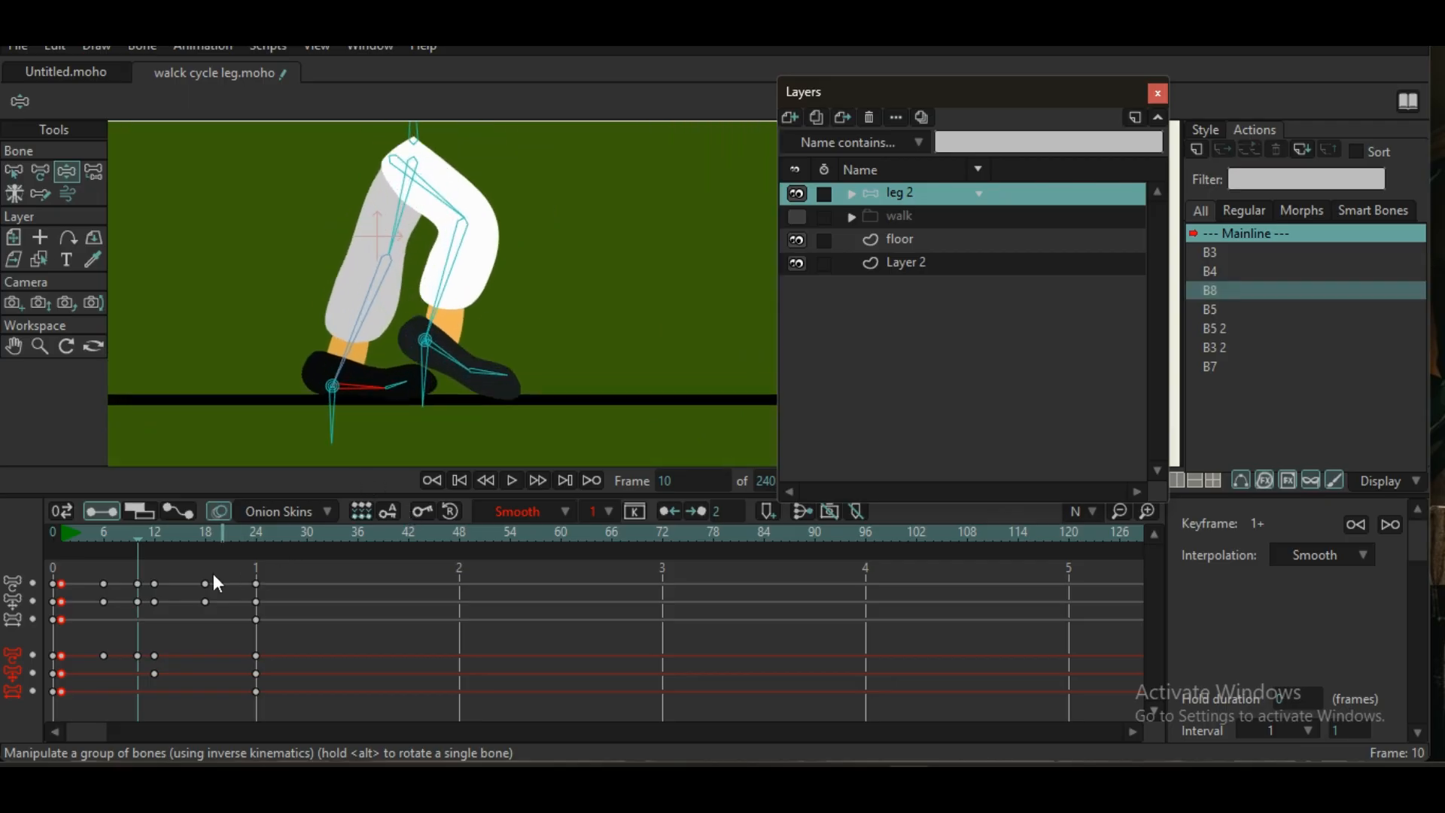
pyautogui.moveTo(142, 539); pyautogui.dragTo(235, 558)
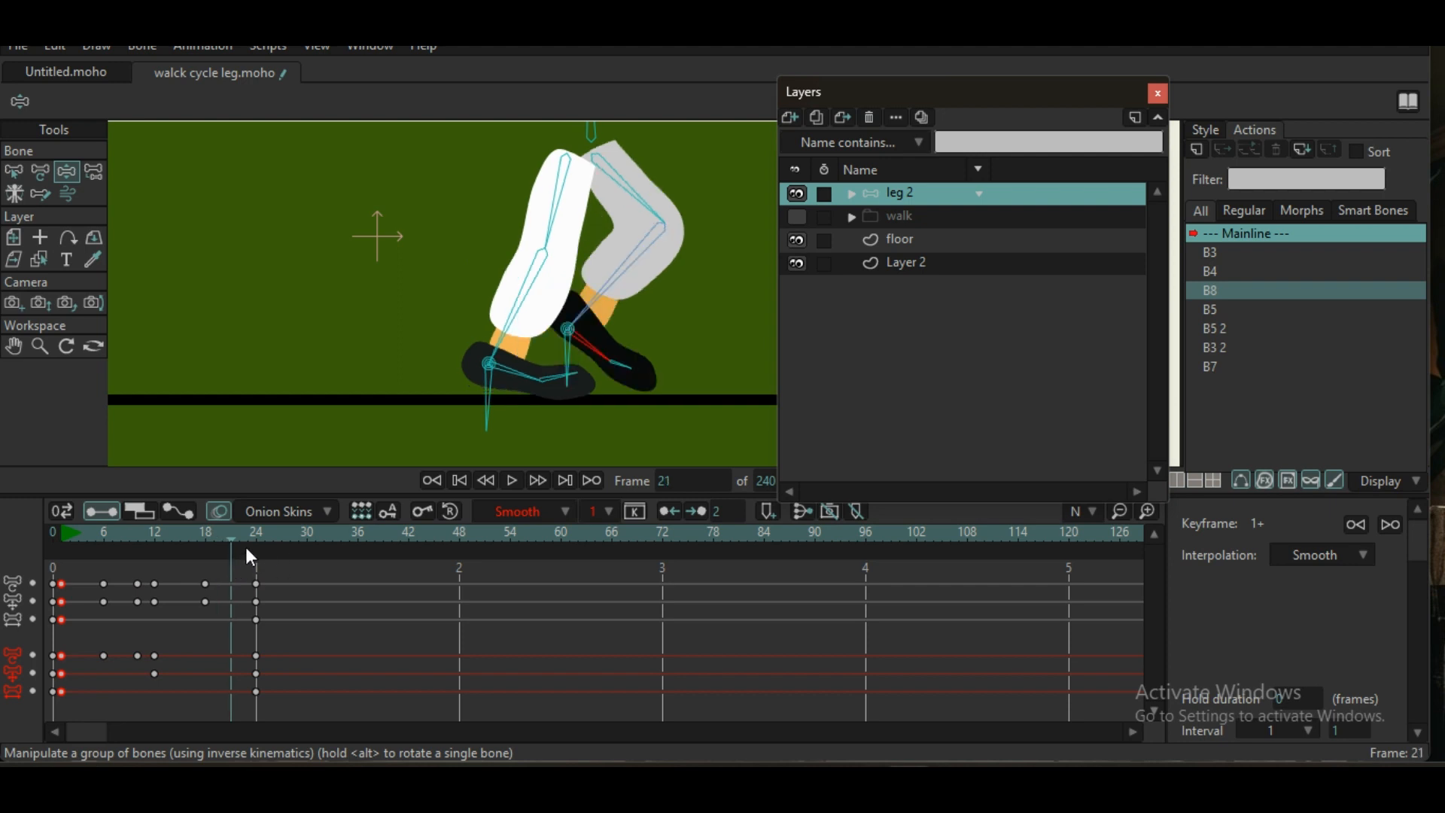
pyautogui.scroll(-4, 329, 284)
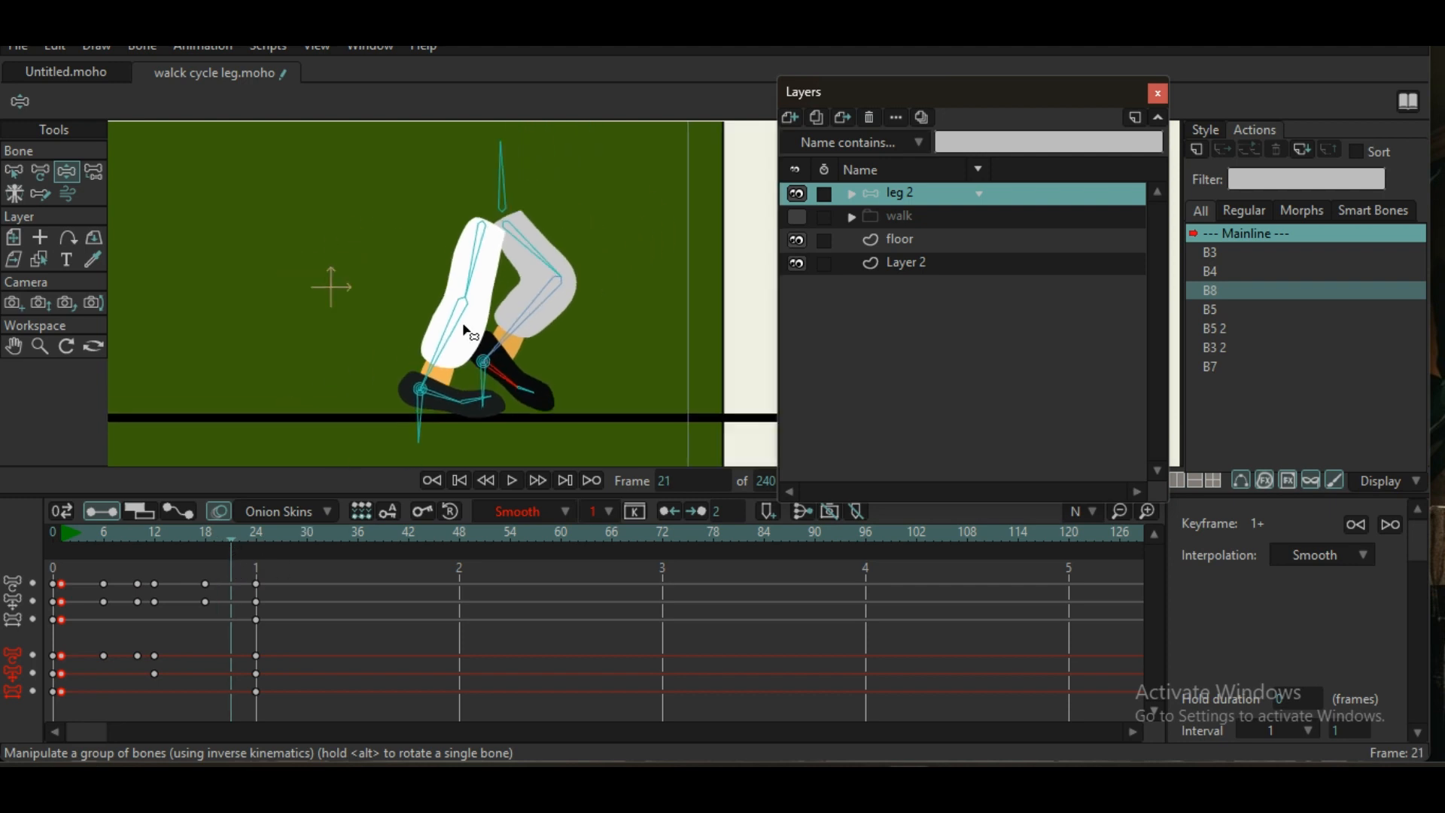
pyautogui.moveTo(395, 284); pyautogui.dragTo(395, 298)
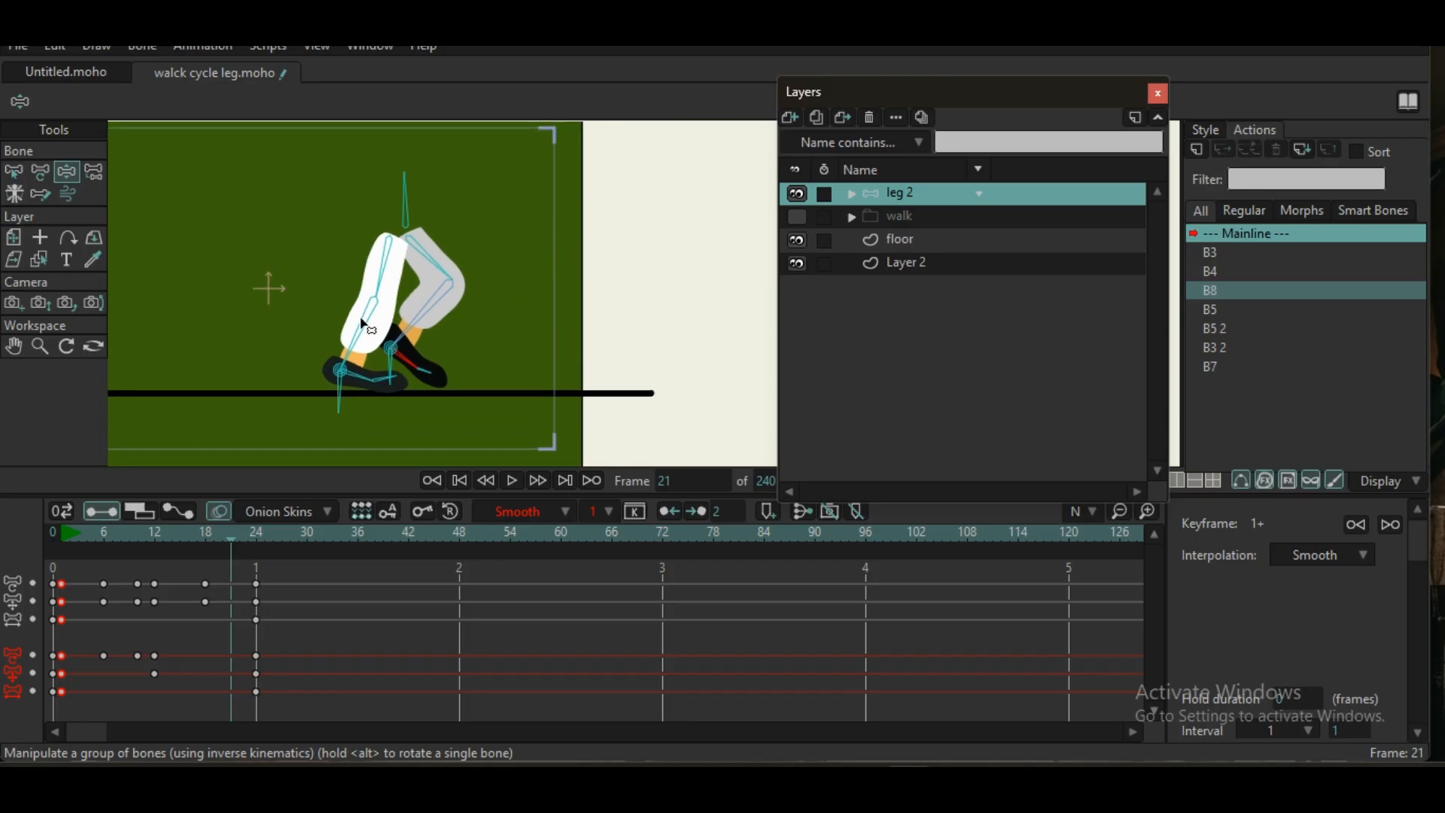
pyautogui.click(138, 535)
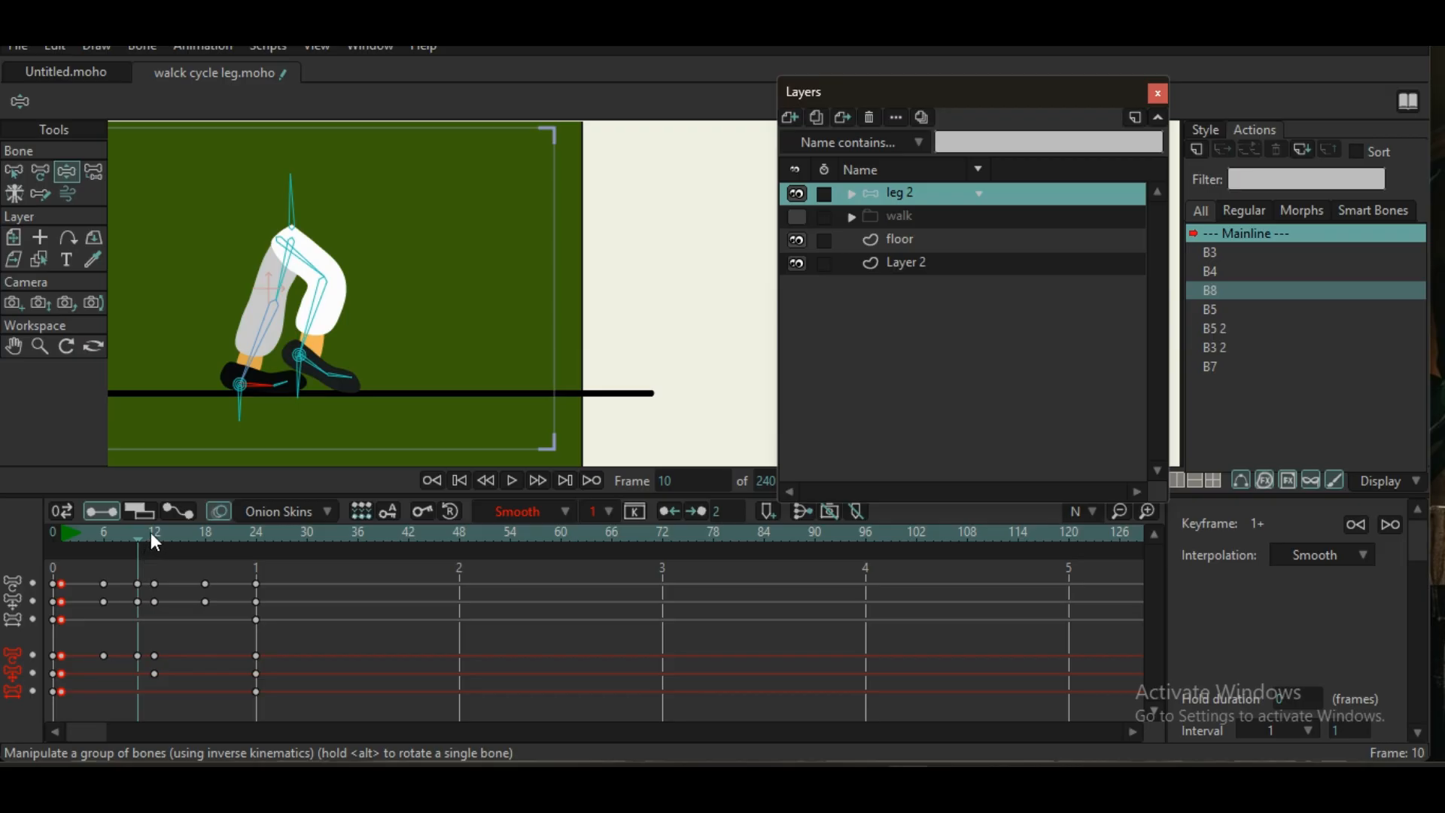
pyautogui.click(239, 536)
pyautogui.click(232, 534)
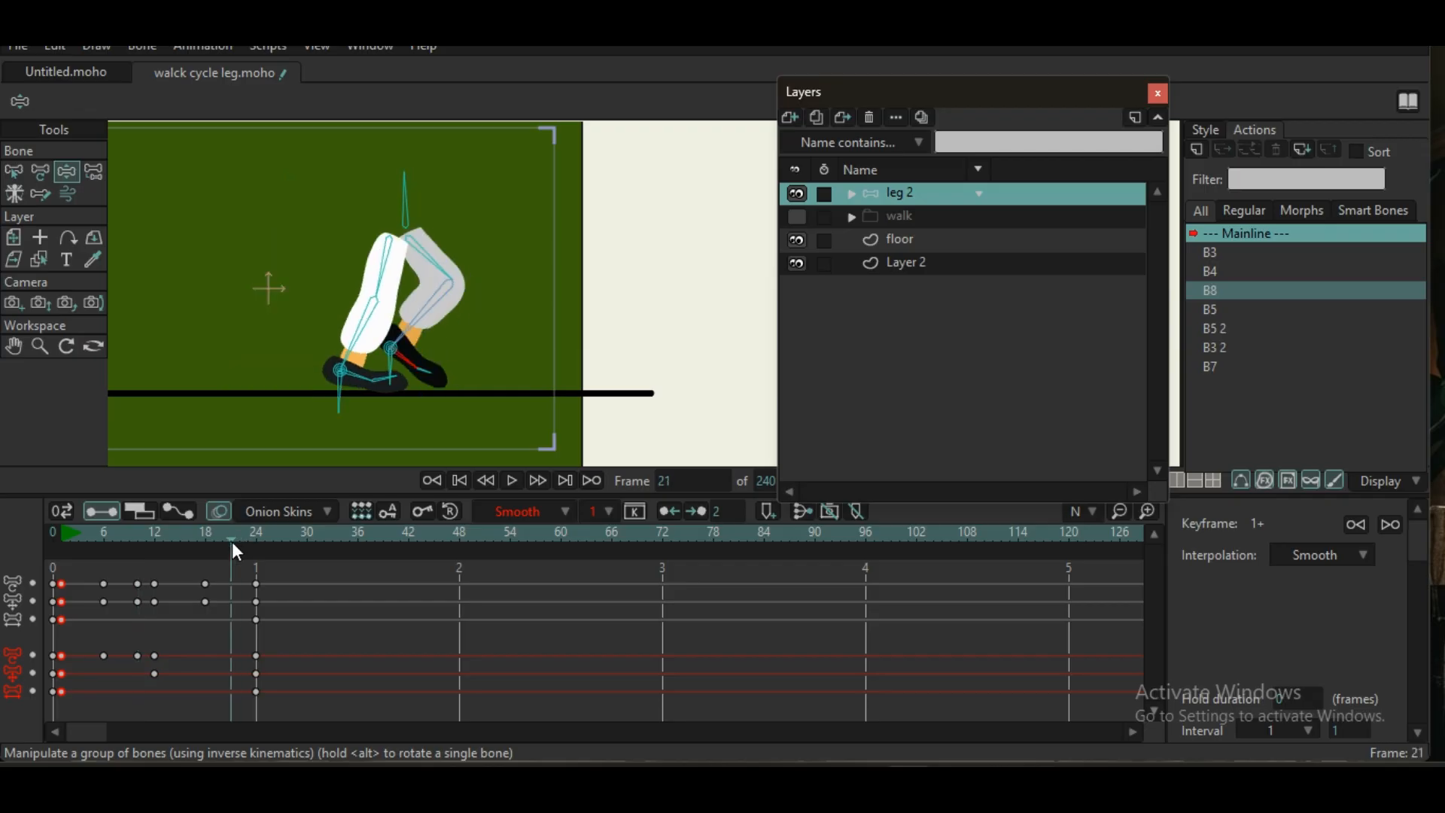
pyautogui.scroll(2, 341, 409)
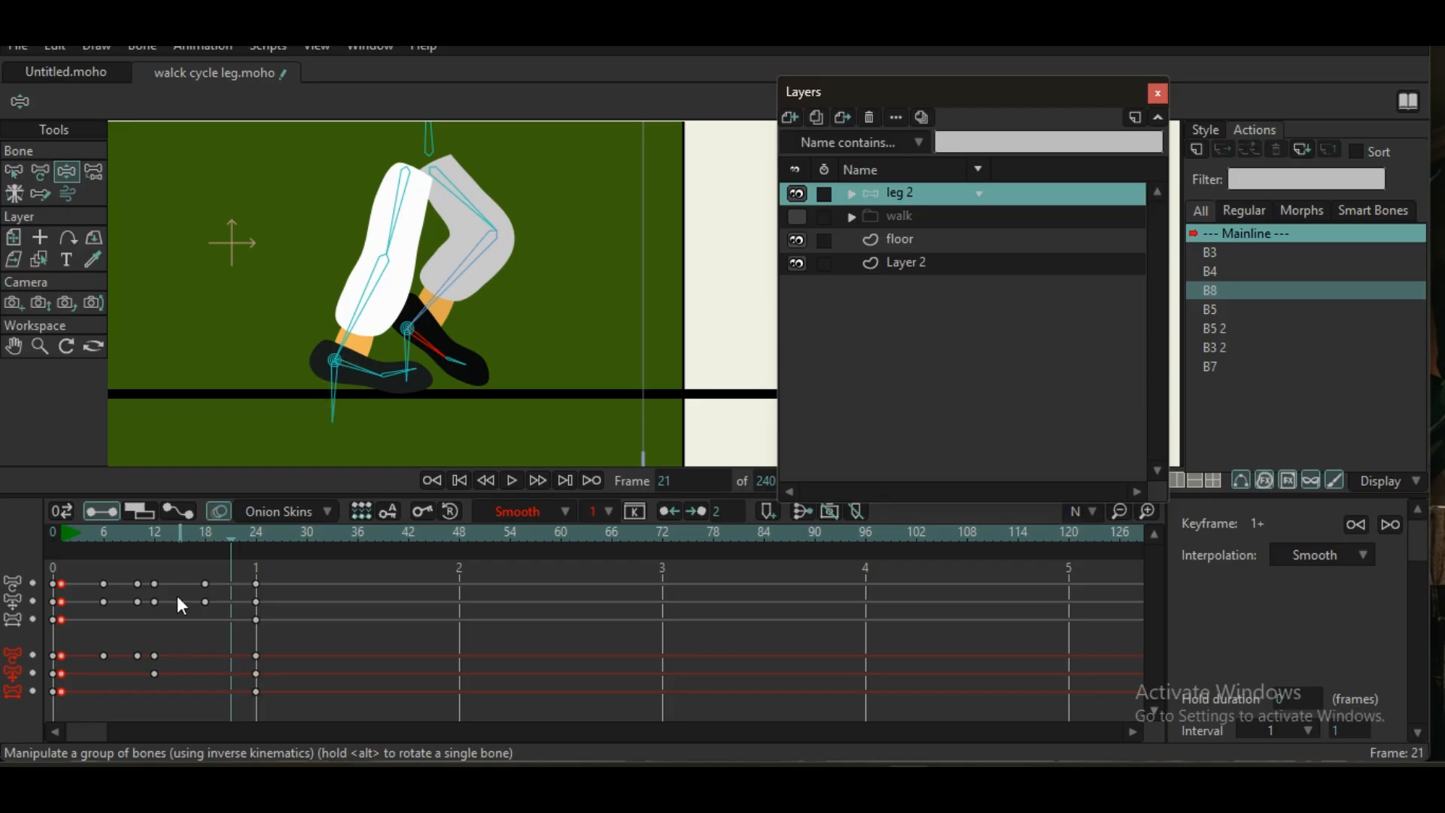
# - Try to copy the hip bone's frame 10 key to frame 21 with Paste and Paste Relative
pyautogui.click(429, 147)
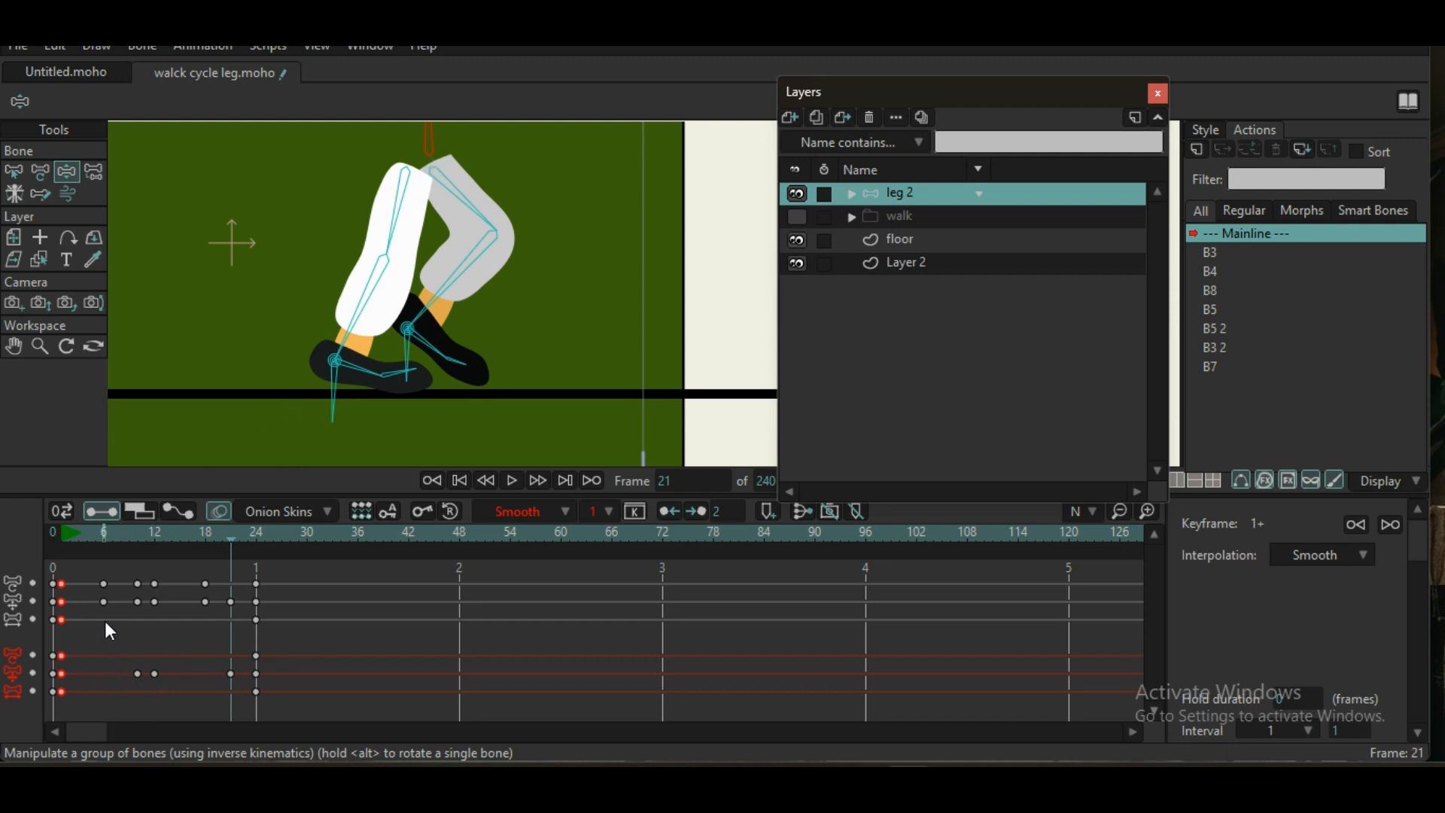
pyautogui.click(137, 672)
pyautogui.hotkey('ctrl', 'v')
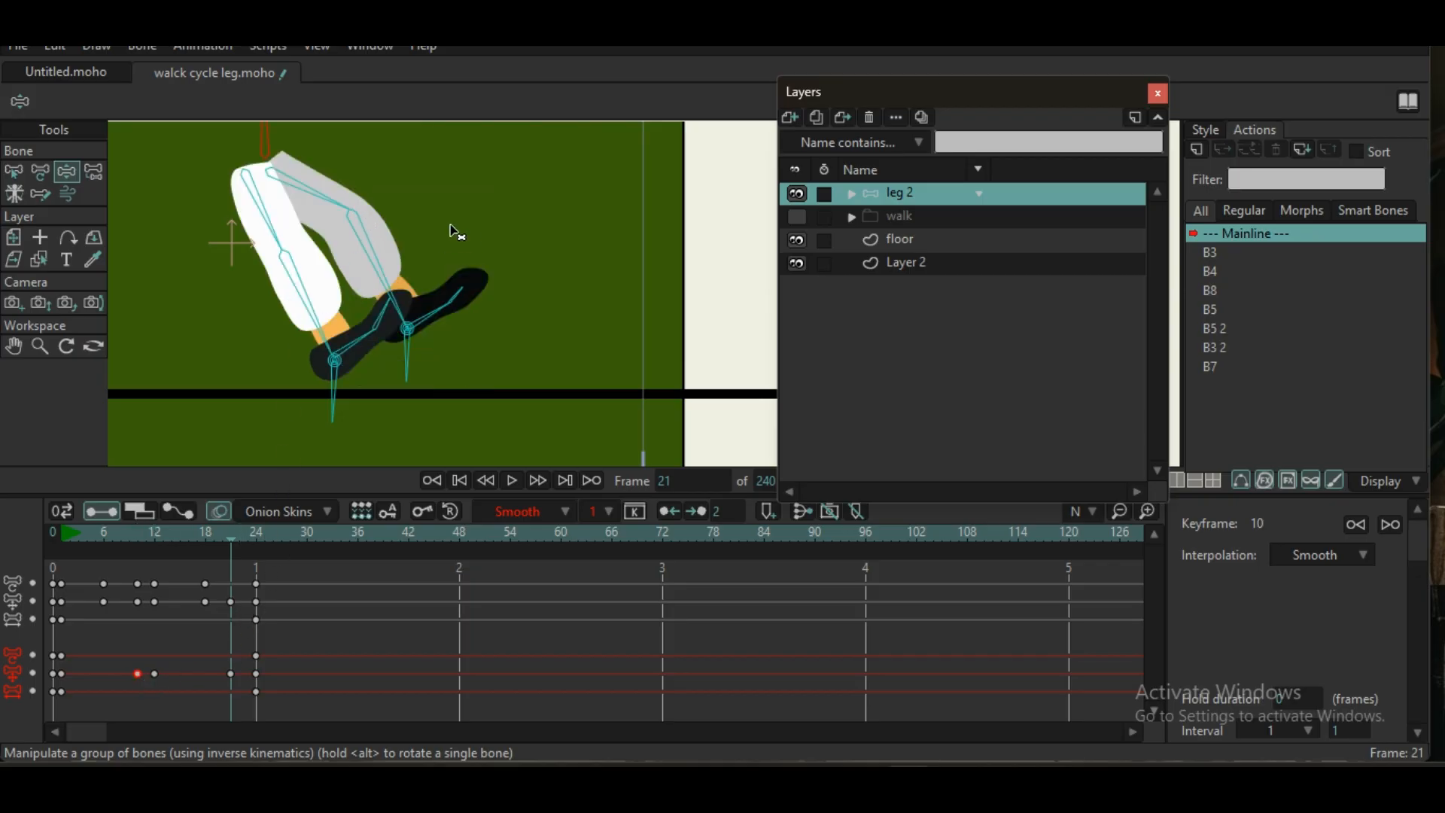
pyautogui.click(457, 518)
pyautogui.moveTo(118, 662); pyautogui.dragTo(138, 692)
pyautogui.click(97, 45)
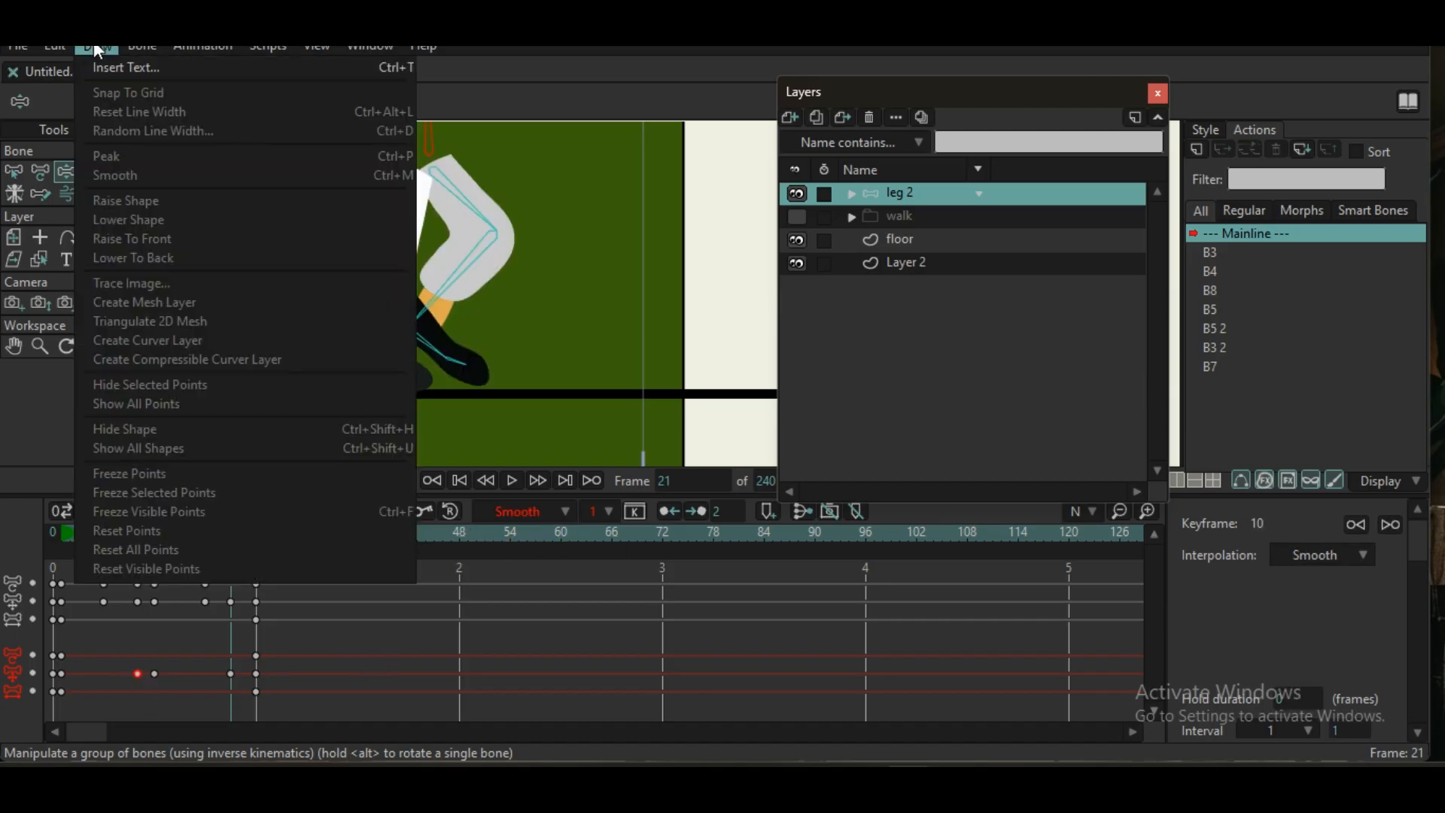
pyautogui.moveTo(55, 45)
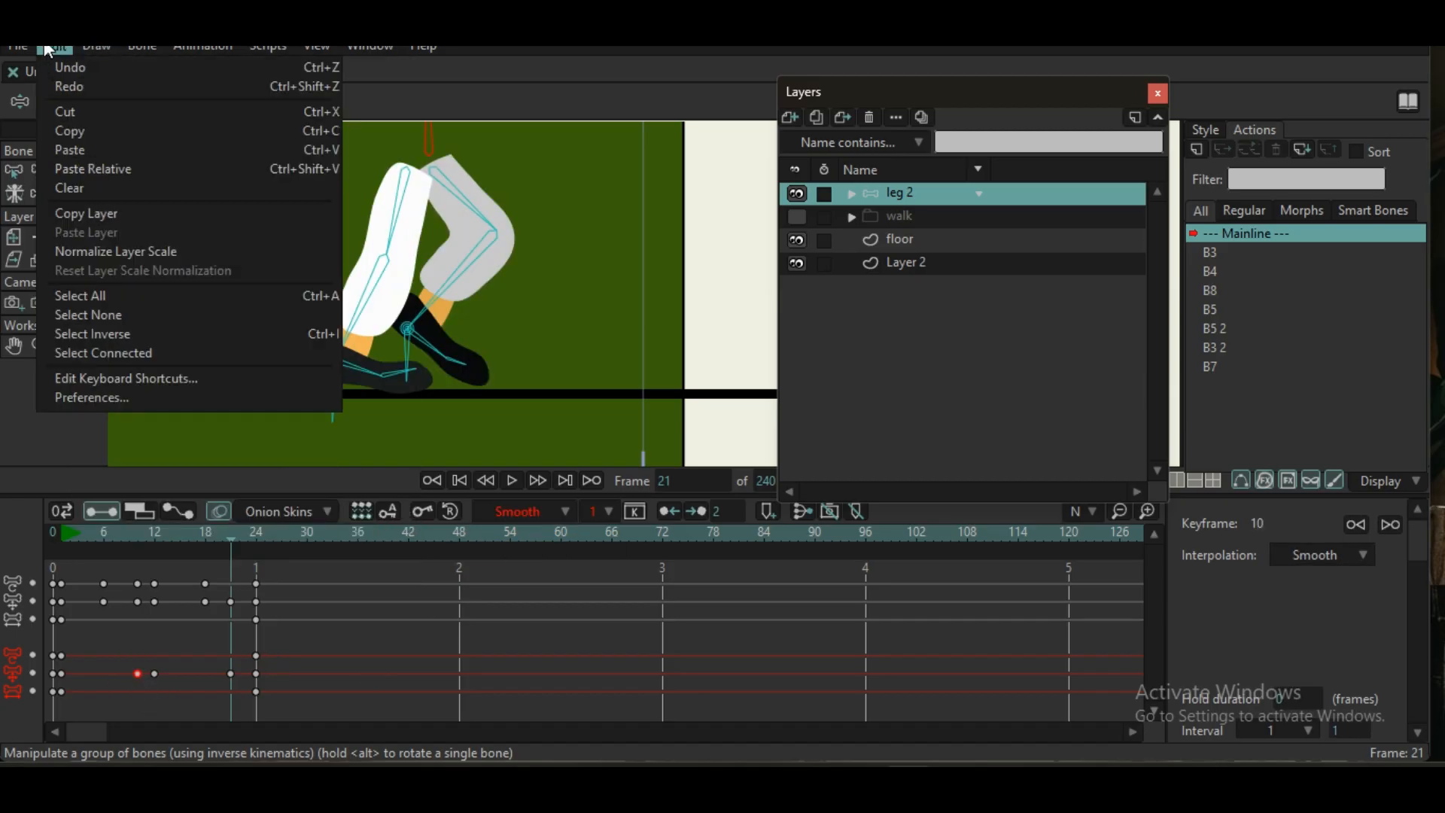
pyautogui.click(82, 170)
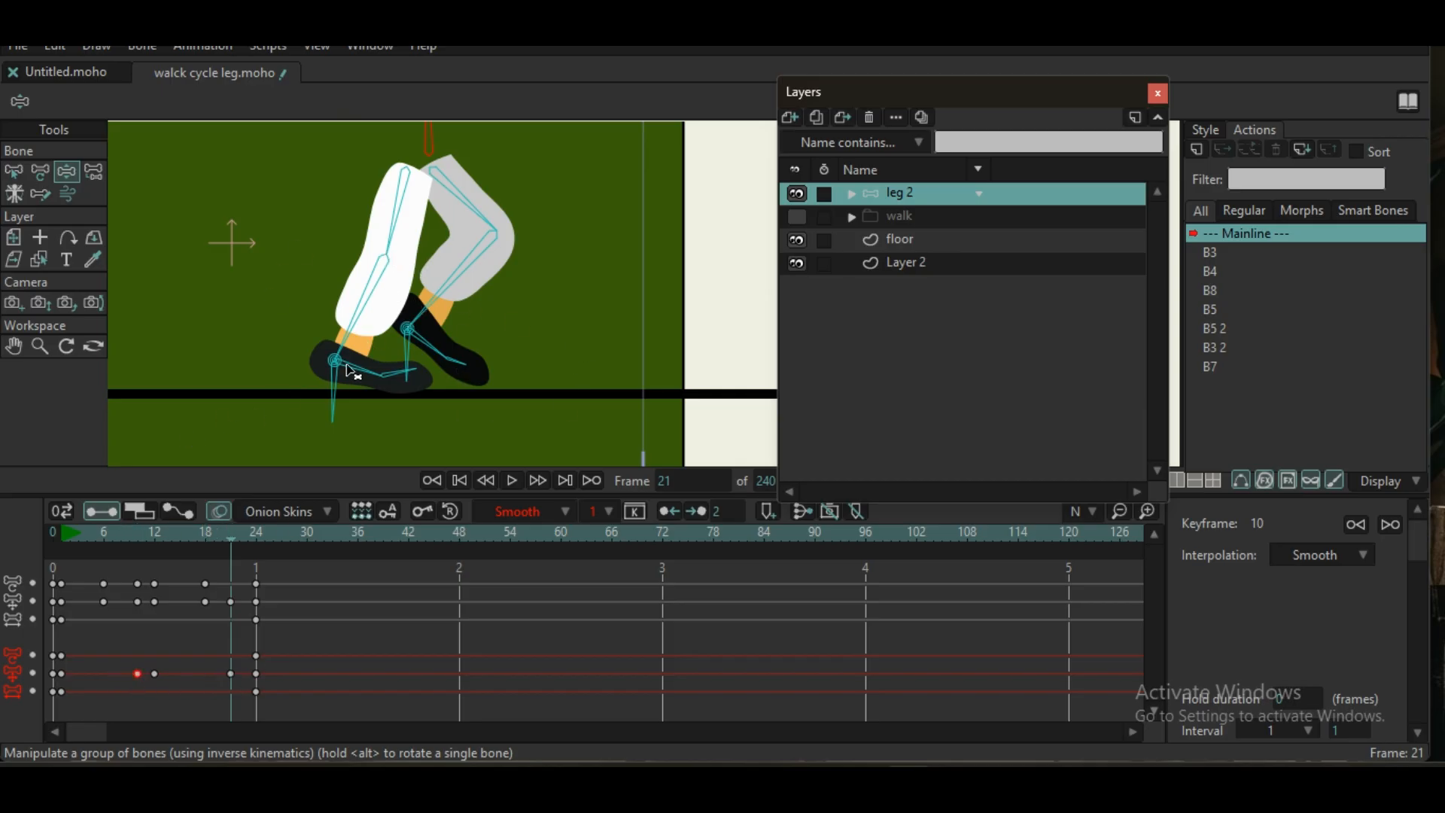
# - Move the white leg's ankle target bone slightly forward and down at frame 21 and key its foot bone
pyautogui.click(140, 535)
pyautogui.click(231, 535)
pyautogui.click(334, 392)
pyautogui.moveTo(332, 389); pyautogui.dragTo(336, 392)
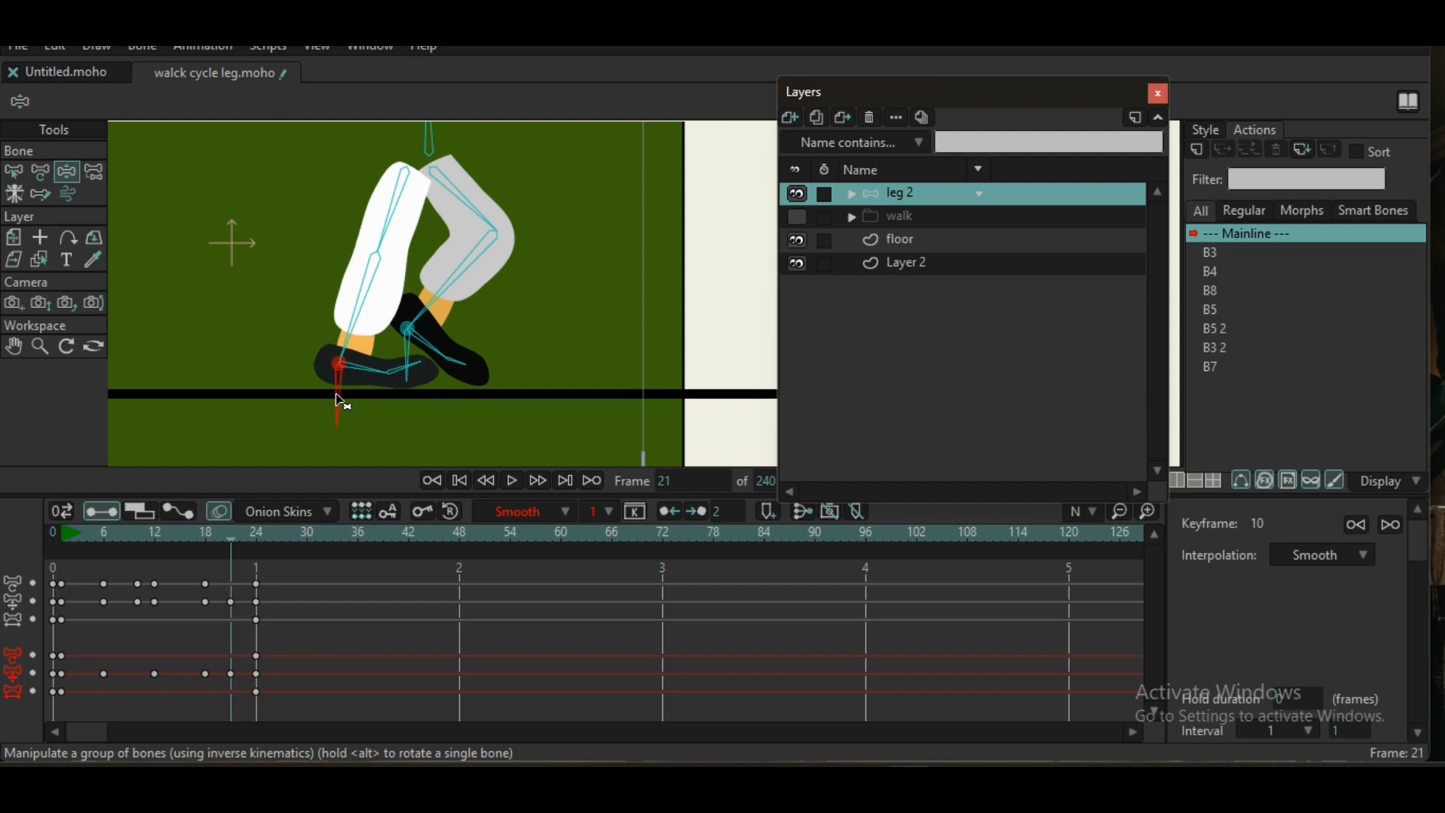
pyautogui.click(375, 377)
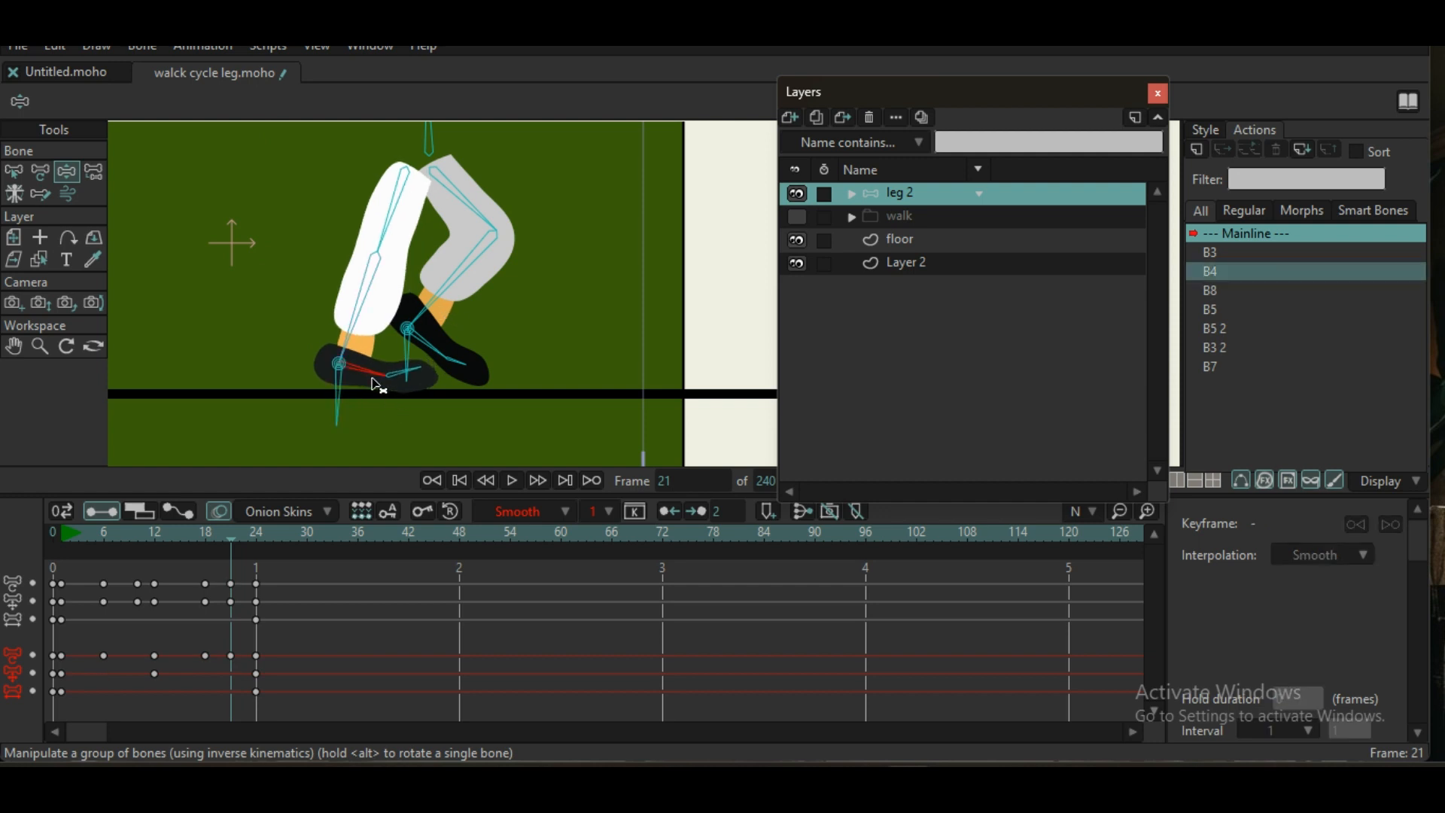
# - Lower the hip bone slightly at frame 21
pyautogui.moveTo(441, 172); pyautogui.dragTo(432, 227)
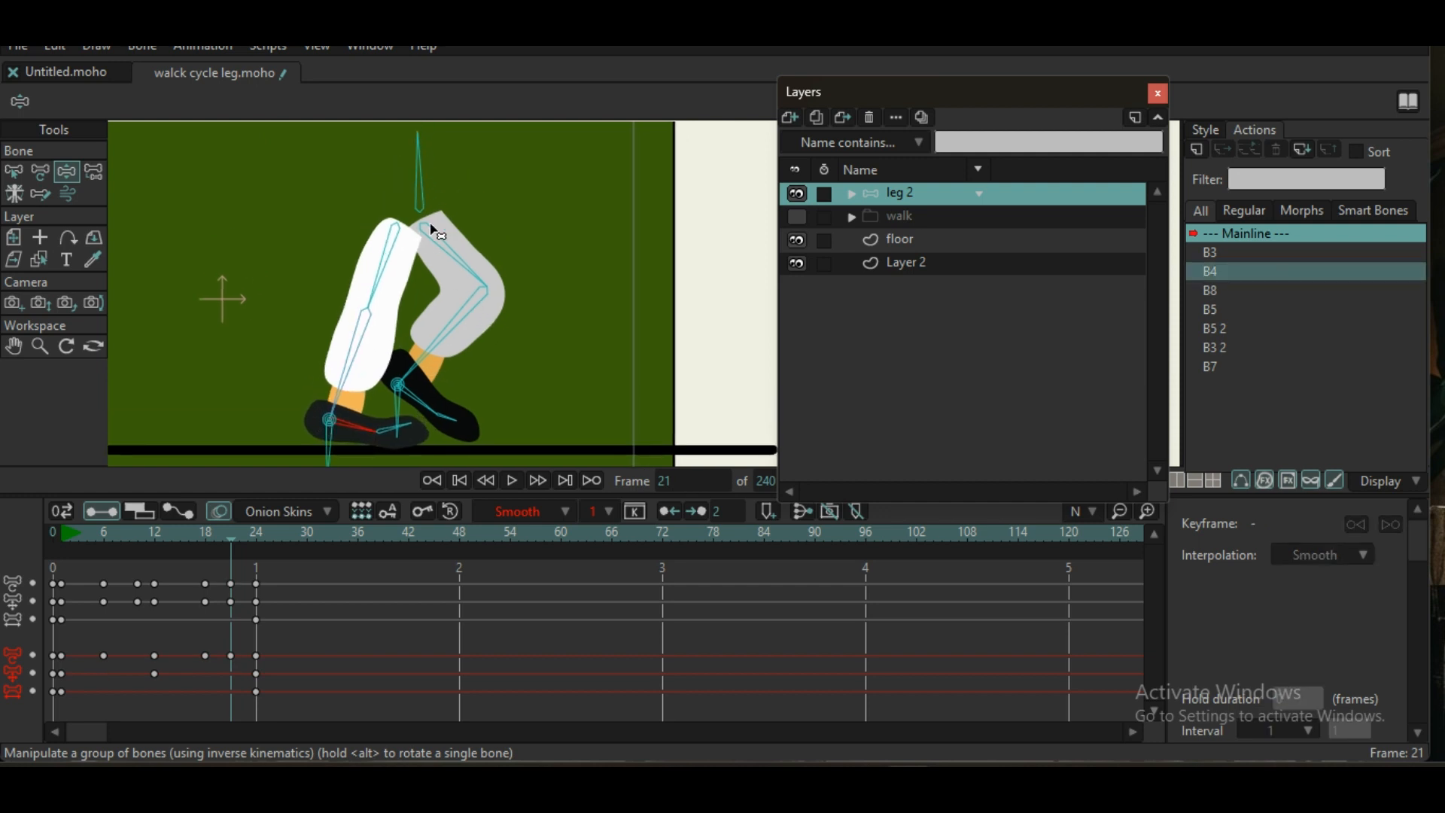
pyautogui.click(417, 163)
pyautogui.moveTo(416, 161); pyautogui.dragTo(417, 166)
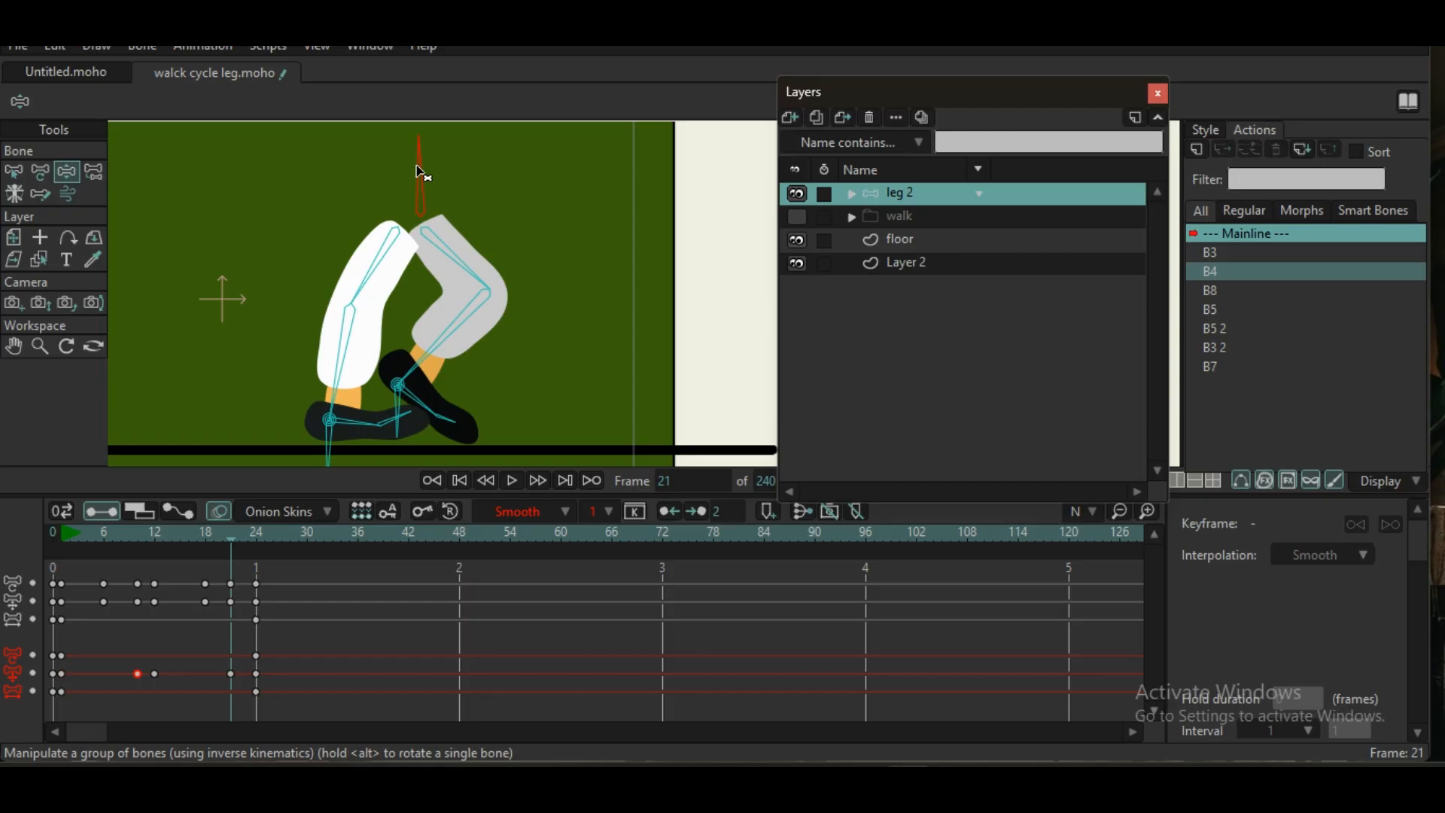
# - Lower the white leg's ankle target bone further at frame 21 so the foot rests on the floor
pyautogui.moveTo(319, 431); pyautogui.dragTo(351, 303)
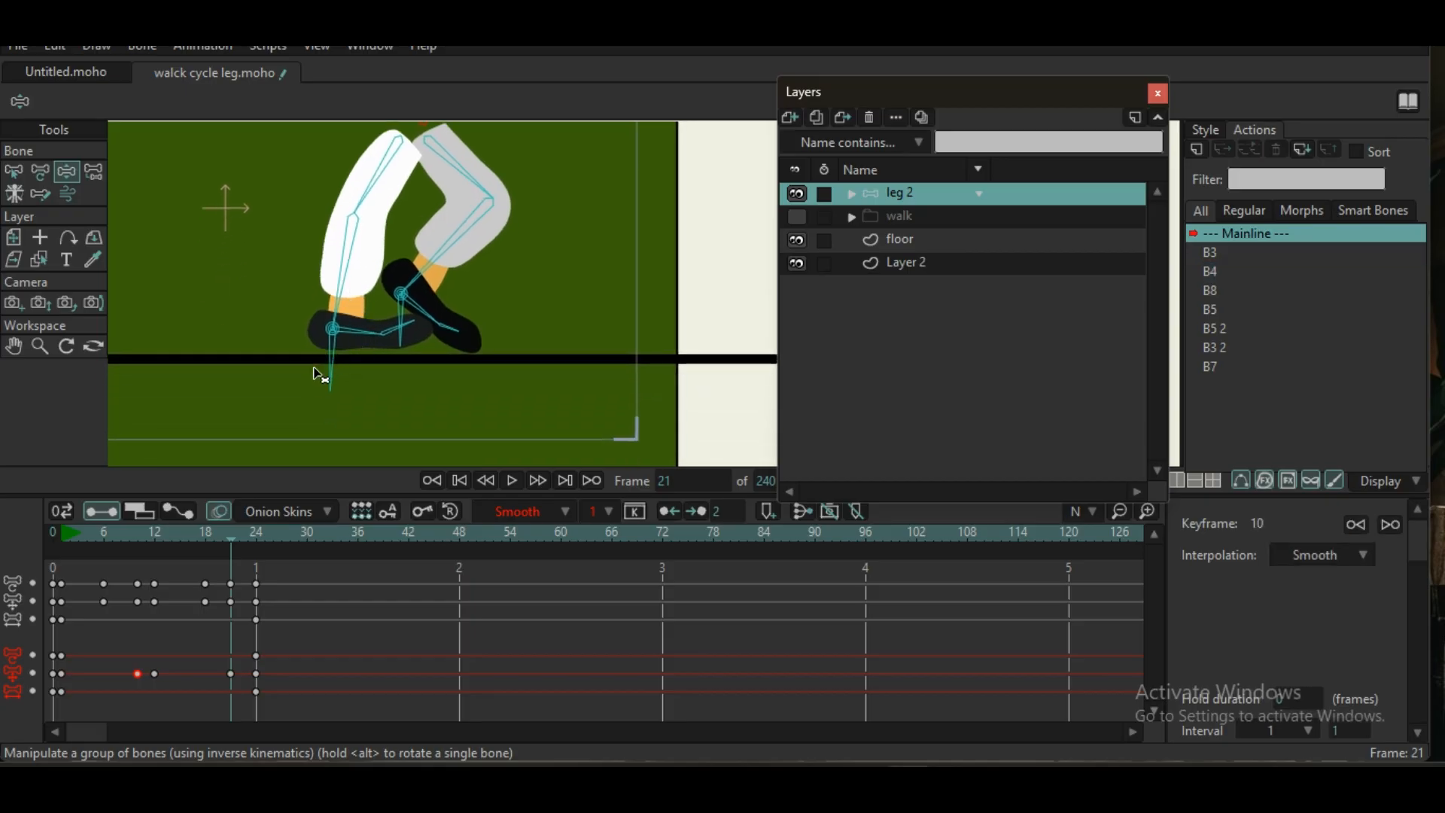
pyautogui.moveTo(323, 352); pyautogui.dragTo(327, 359)
pyautogui.click(368, 343)
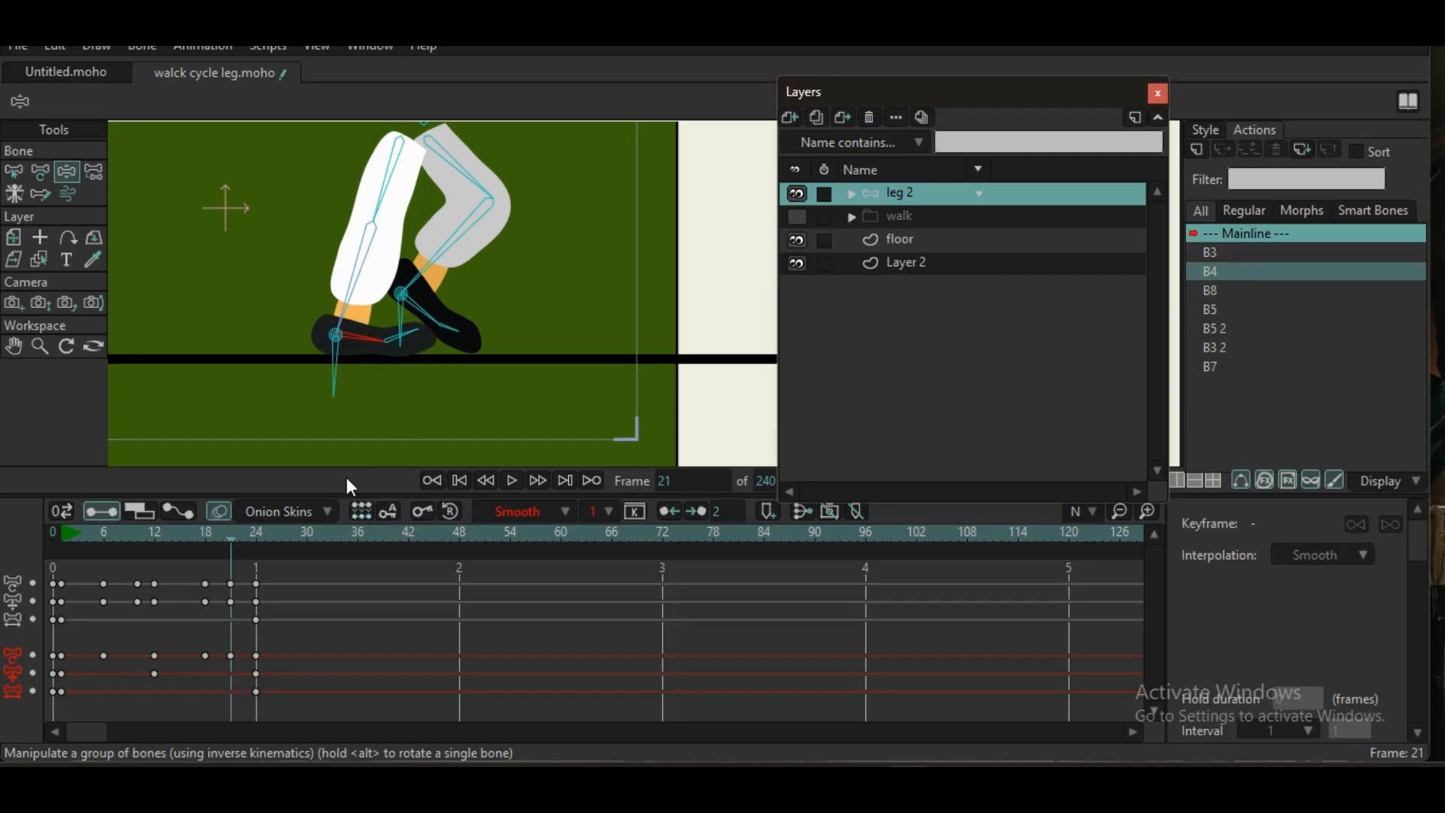
# - Scrub the corrected walk from frame 1 to 24 and view the final pose across the whole scene
pyautogui.moveTo(241, 542); pyautogui.dragTo(255, 535)
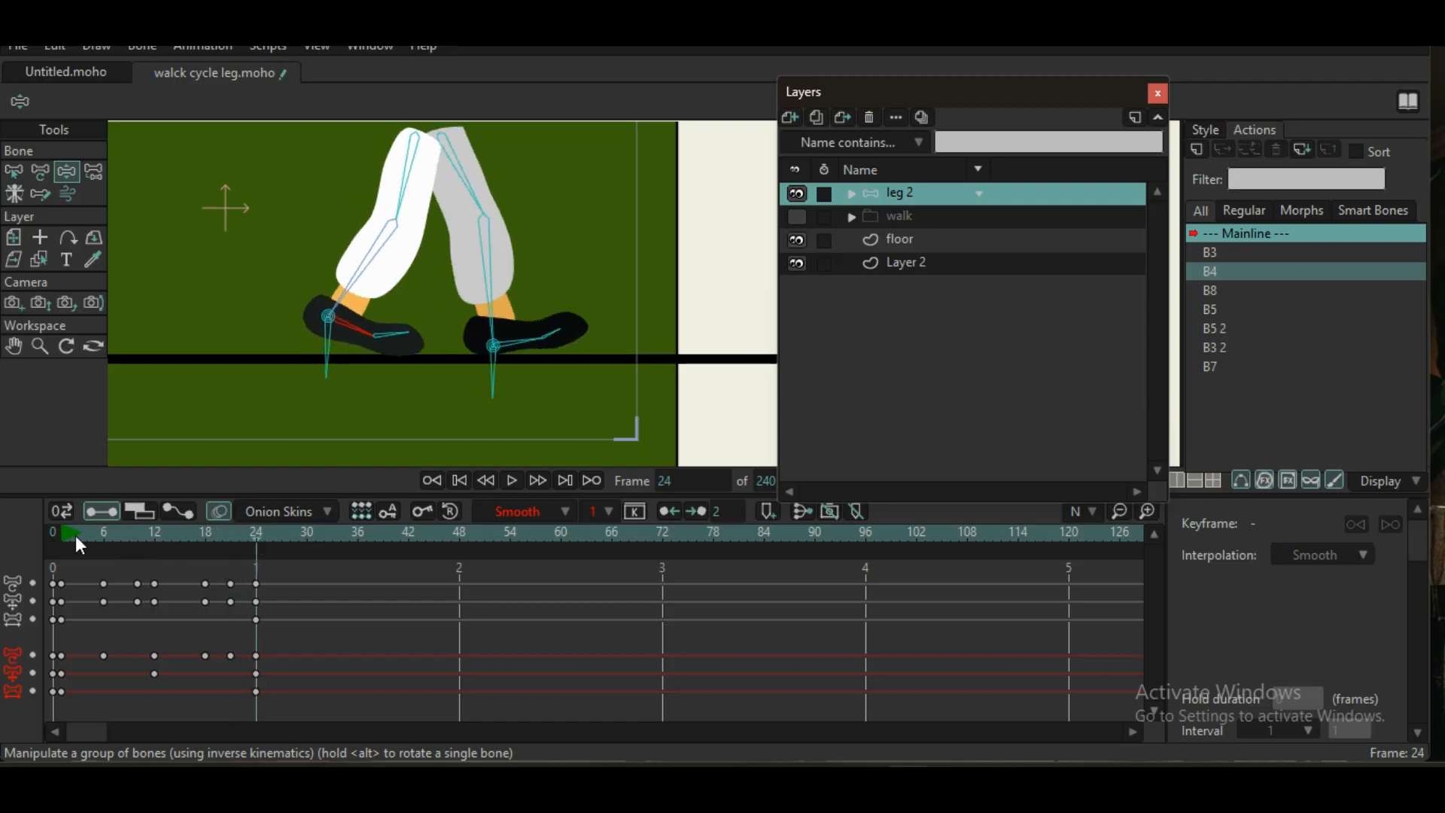
pyautogui.moveTo(75, 535); pyautogui.dragTo(259, 561)
pyautogui.scroll(-4, 154, 397)
pyautogui.moveTo(232, 332); pyautogui.dragTo(451, 315)
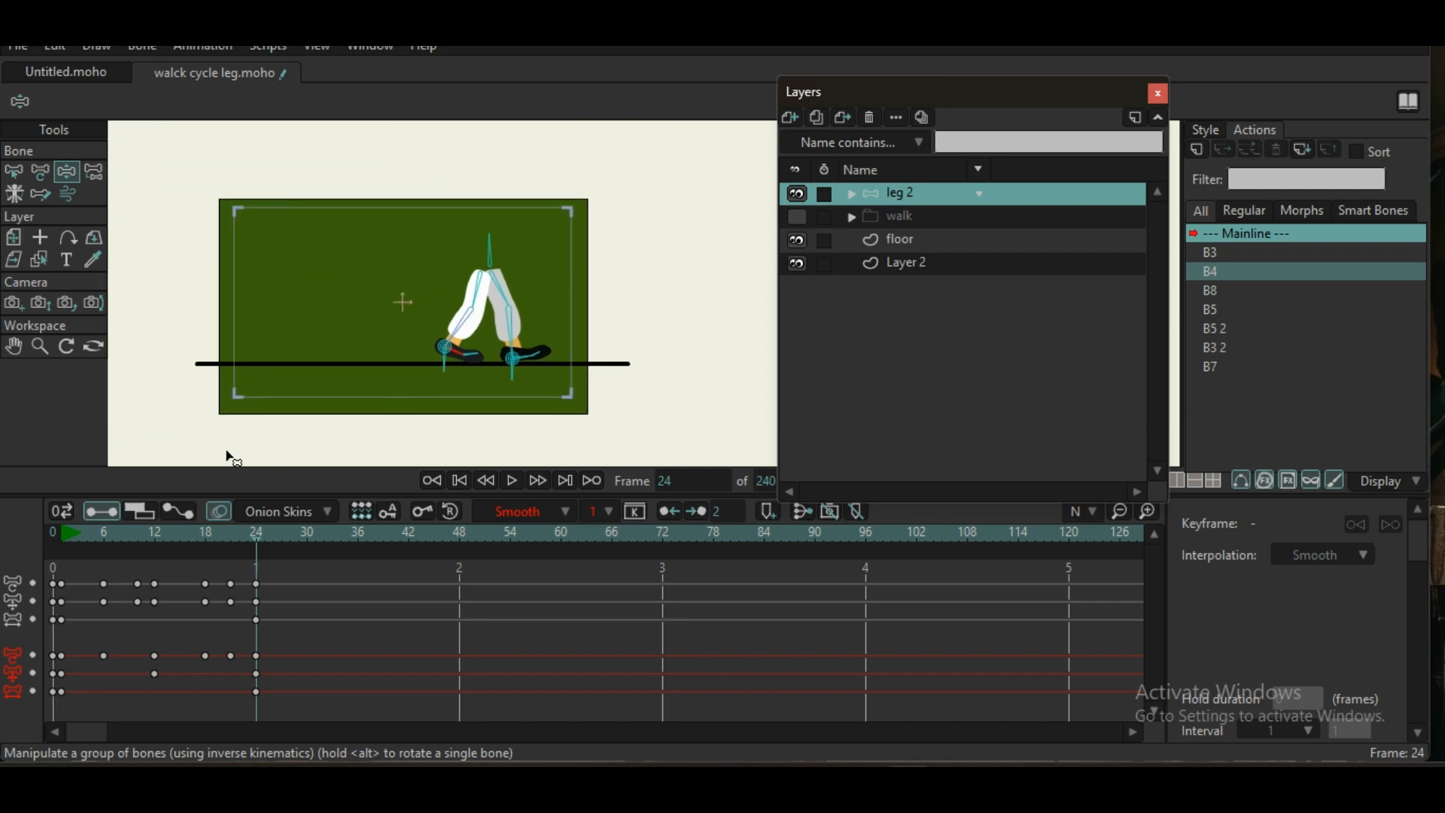
# - Play the walk animation twice from frame 1 and check the leg motion
pyautogui.moveTo(66, 537); pyautogui.dragTo(58, 544)
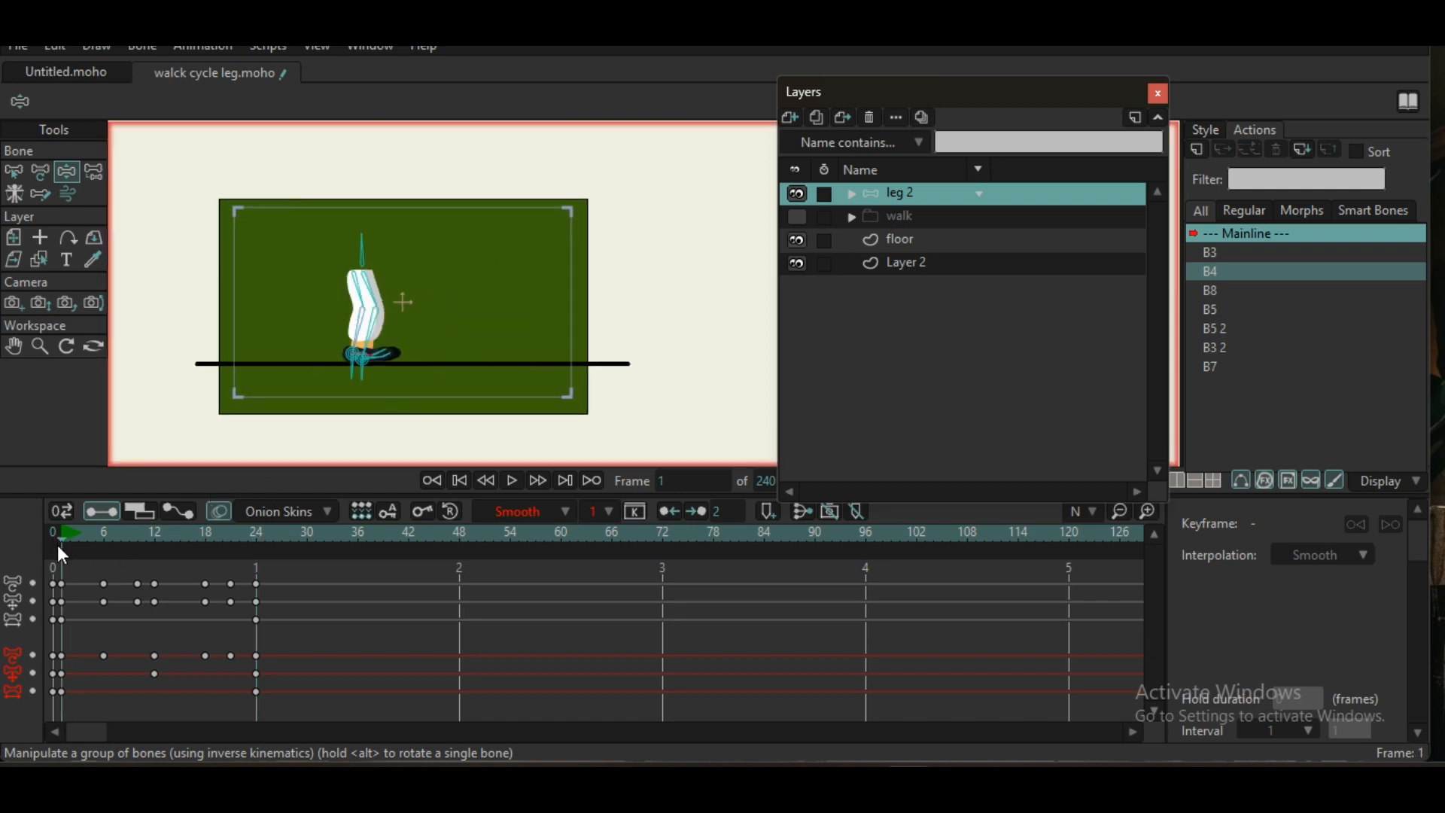
pyautogui.press('space')
pyautogui.press('space')
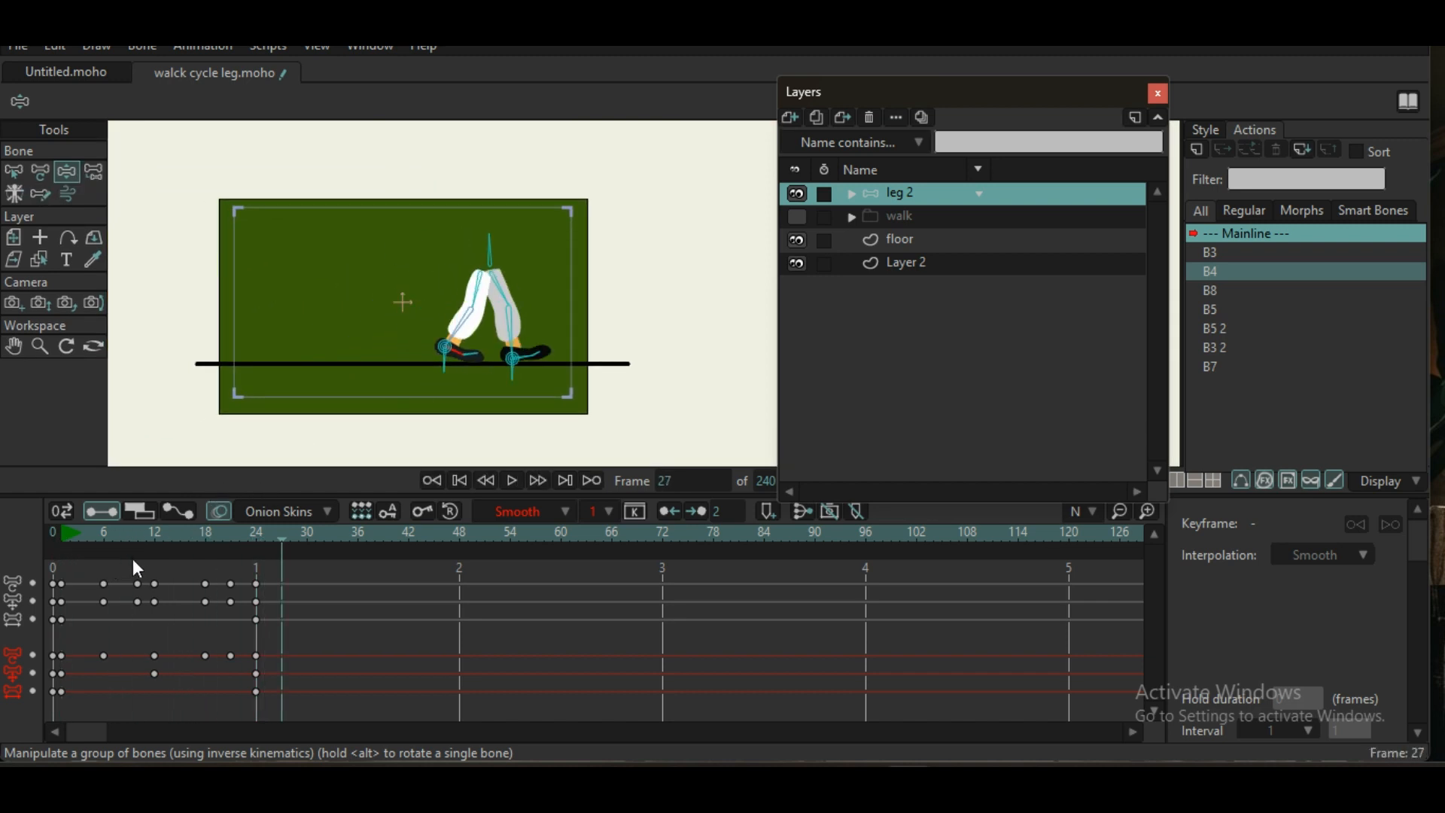
pyautogui.click(64, 532)
pyautogui.press('space')
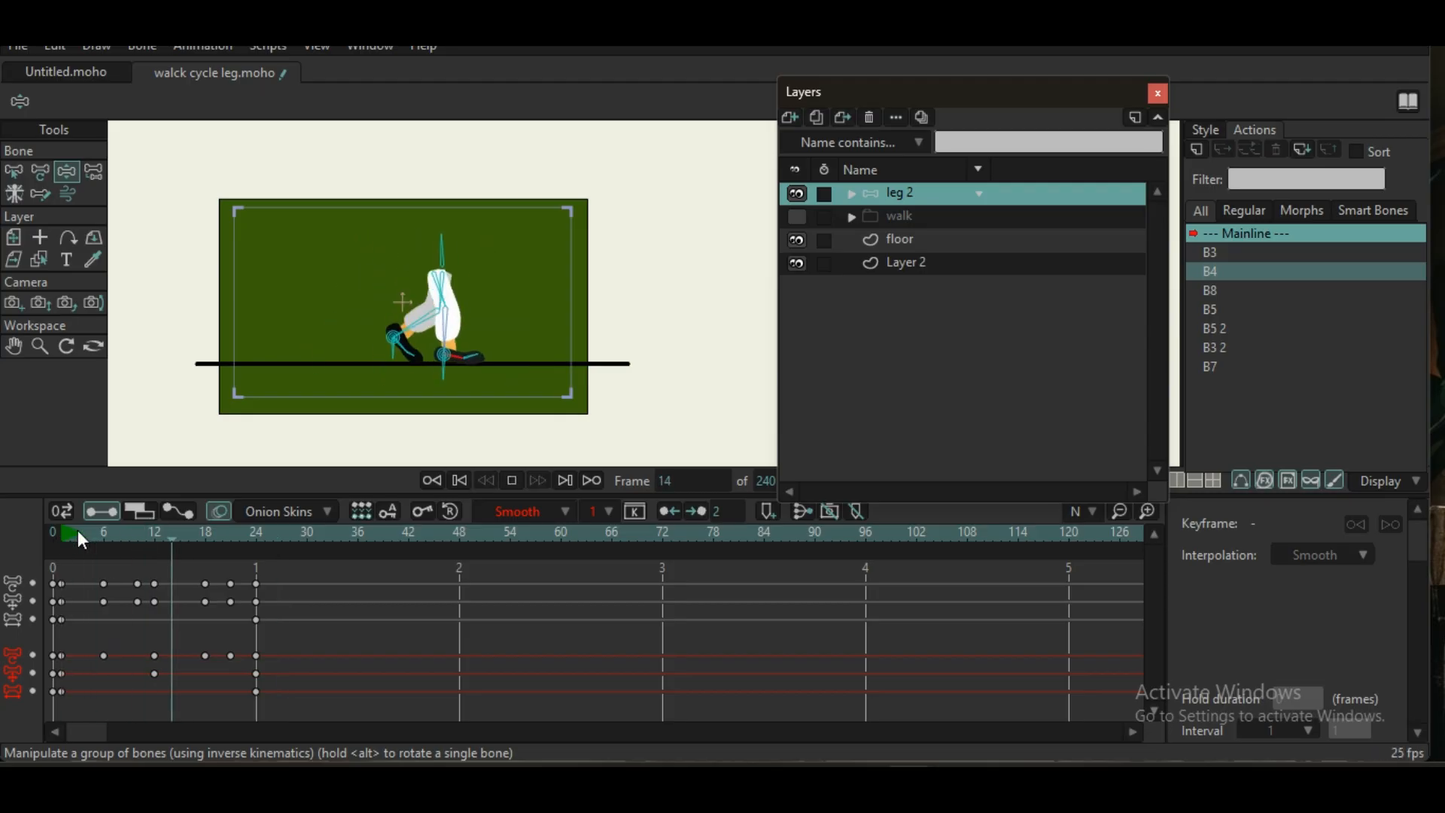
pyautogui.press('space')
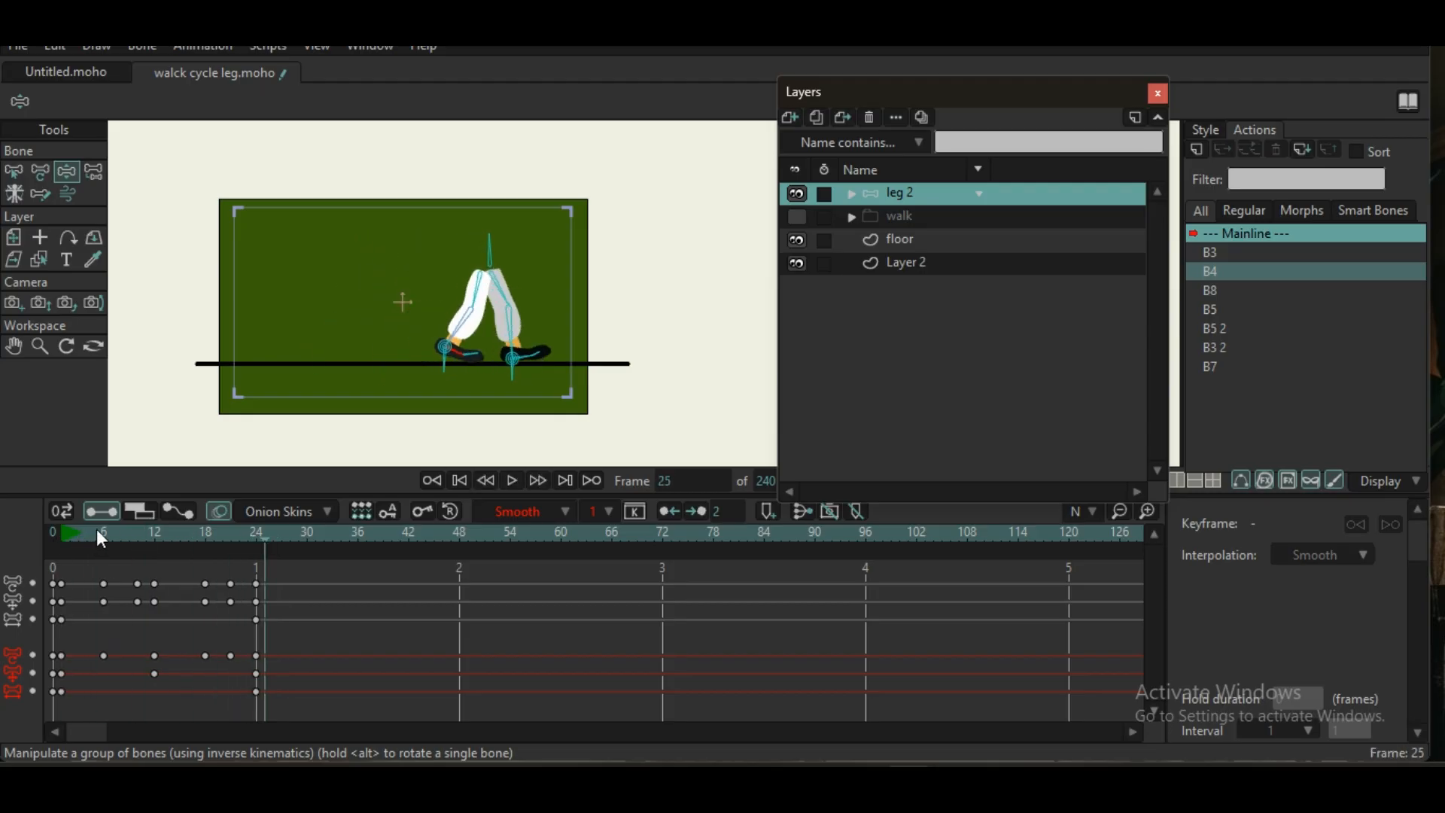
# - Scrub the walk to frame 24, then replay it from frame 1 with the feet seen close up
pyautogui.moveTo(57, 531); pyautogui.dragTo(256, 542)
pyautogui.scroll(3, 486, 340)
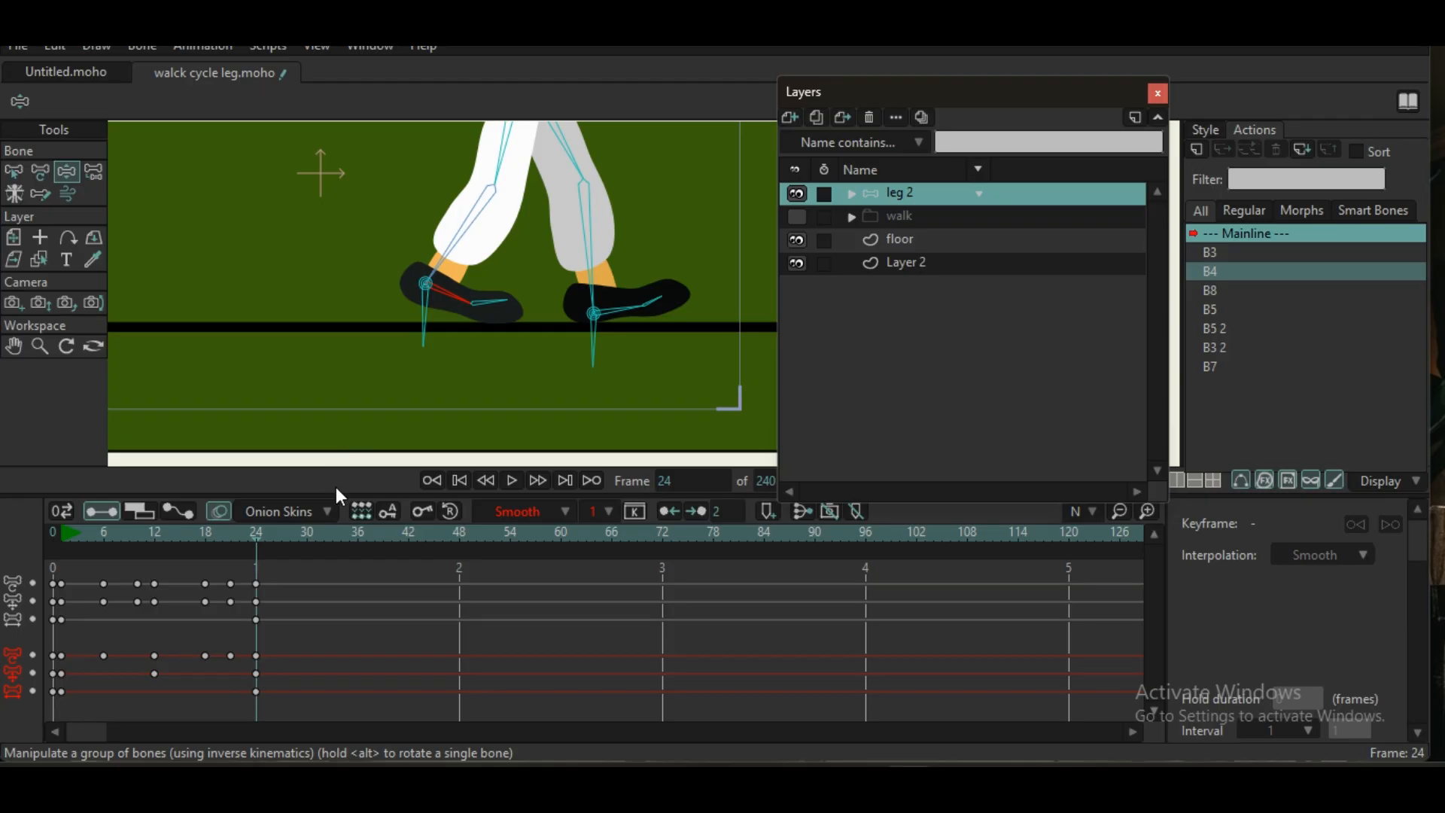
pyautogui.click(60, 532)
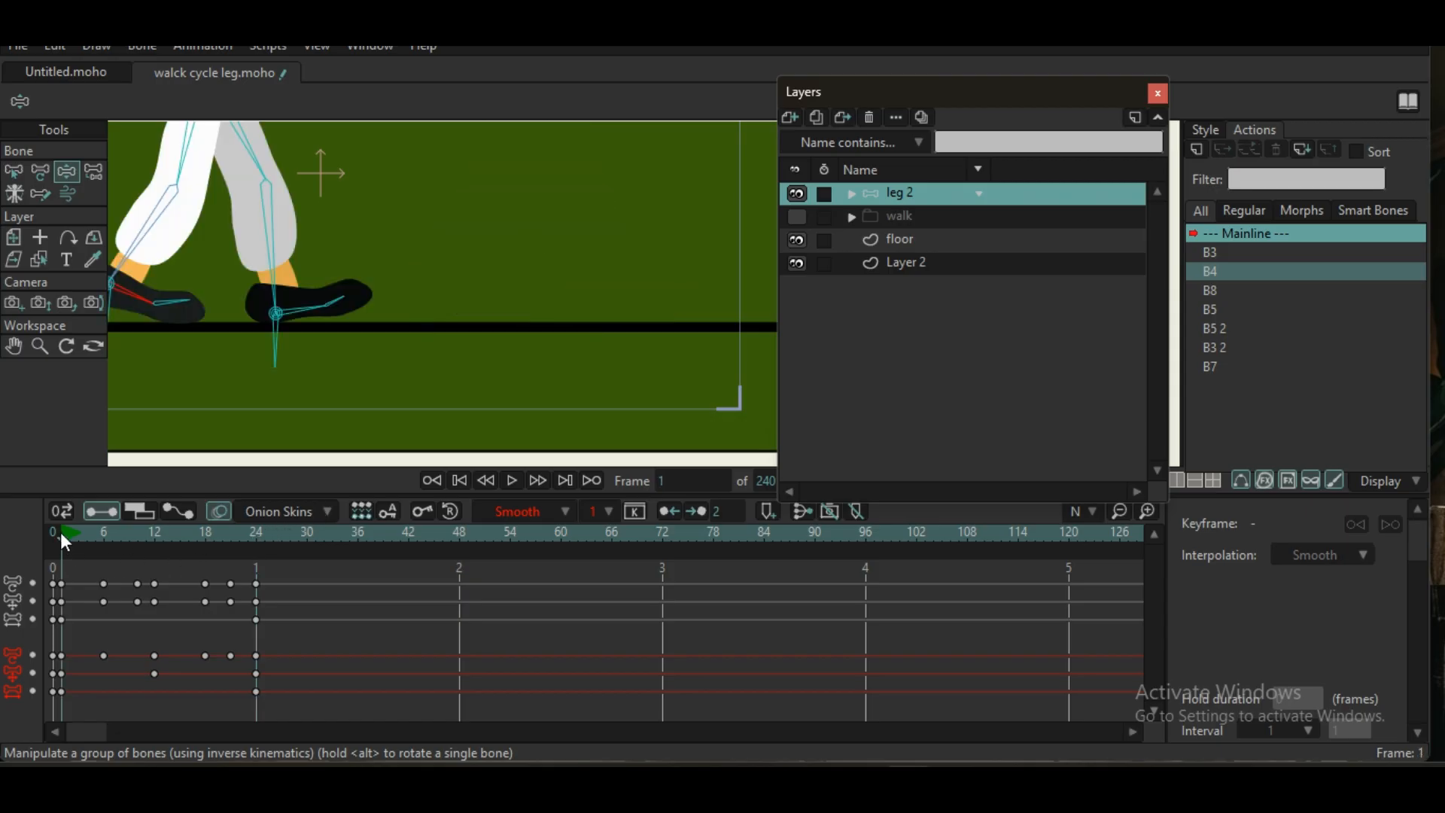
pyautogui.press('space')
pyautogui.press('space')
pyautogui.scroll(-2, 278, 343)
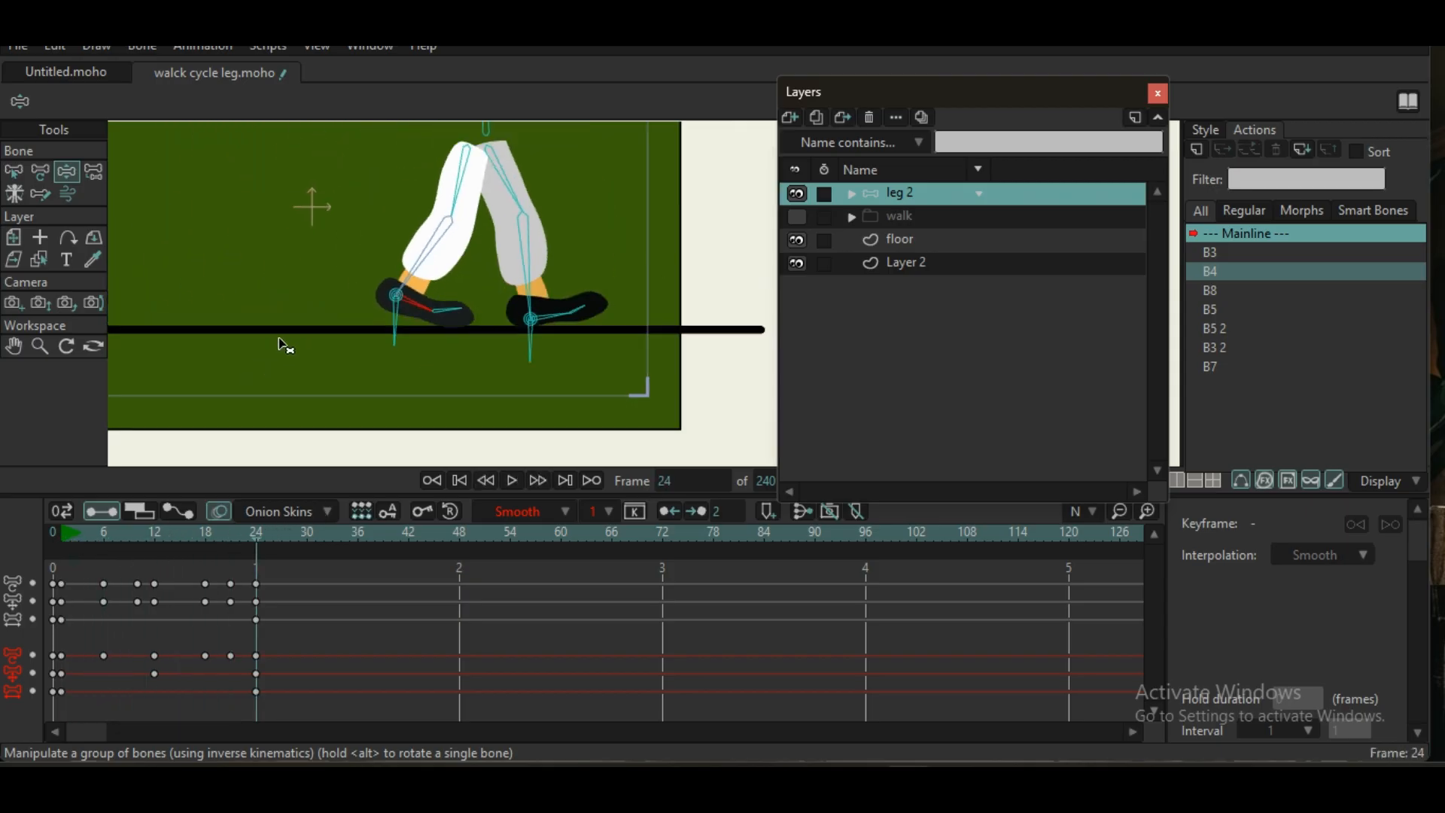
# - Scrub back and forth through the first 15 frames to examine the leg poses against the floor line
pyautogui.click(106, 532)
pyautogui.moveTo(241, 407); pyautogui.dragTo(392, 412)
pyautogui.click(76, 540)
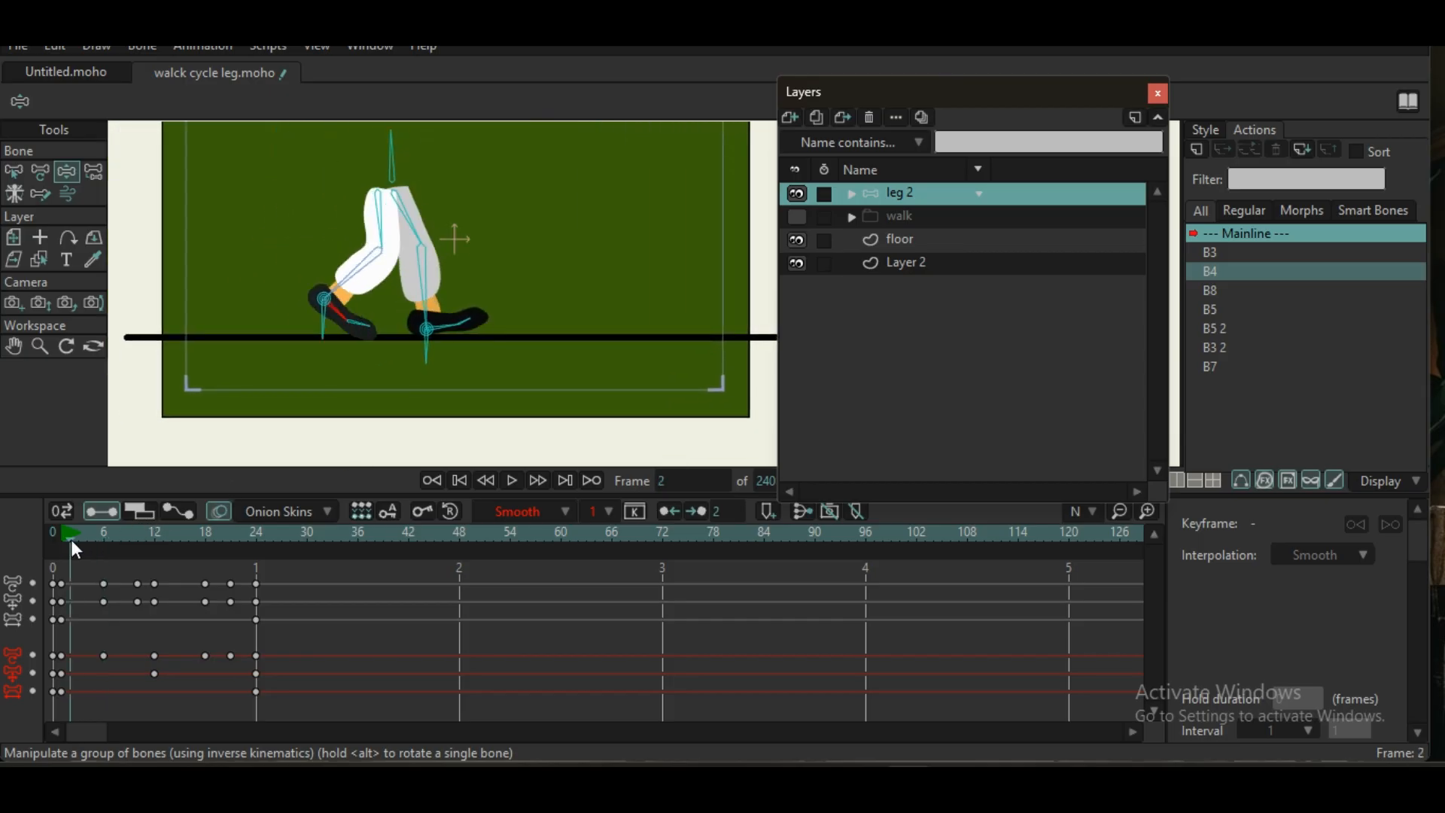
pyautogui.click(115, 535)
pyautogui.moveTo(119, 535); pyautogui.dragTo(70, 545)
pyautogui.moveTo(132, 554); pyautogui.dragTo(179, 554)
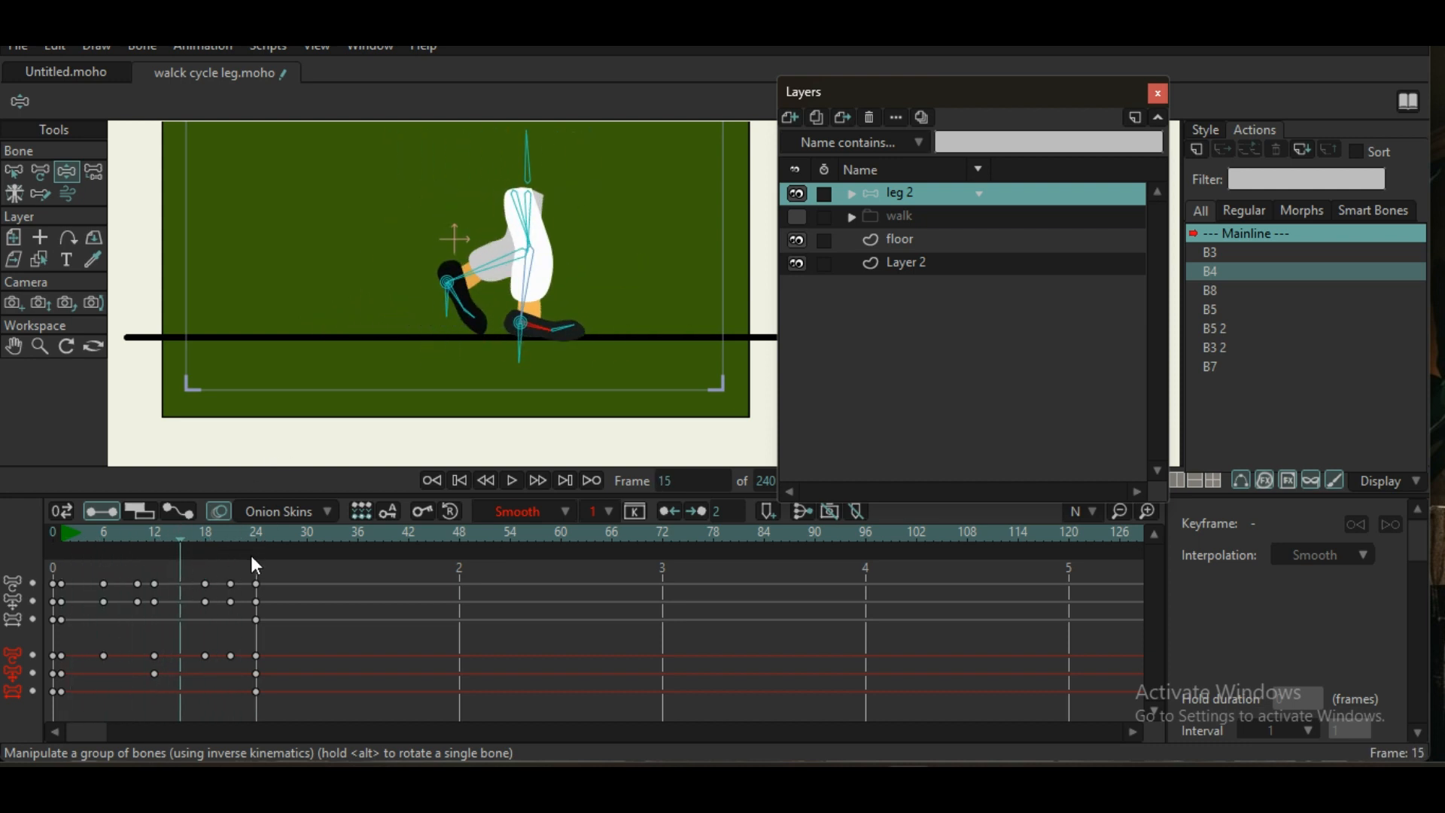
# - Add keyframes on all bone channels of leg 2 at frames 6, 10, 12, 18 and 21
pyautogui.click(256, 584)
pyautogui.click(101, 536)
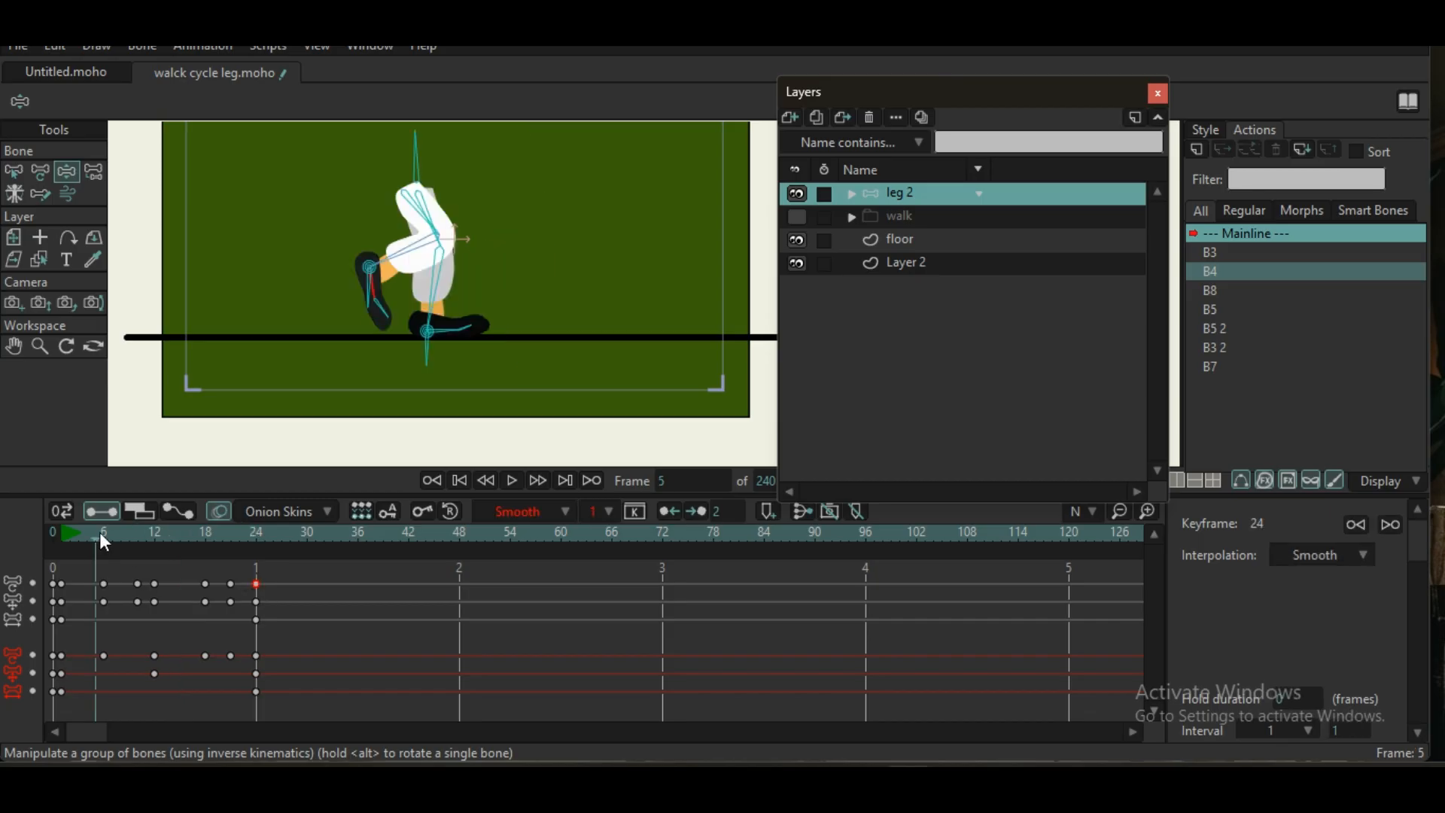
pyautogui.moveTo(100, 531)
pyautogui.mouseDown()
pyautogui.moveTo(121, 530)
pyautogui.moveTo(109, 534)
pyautogui.mouseUp()
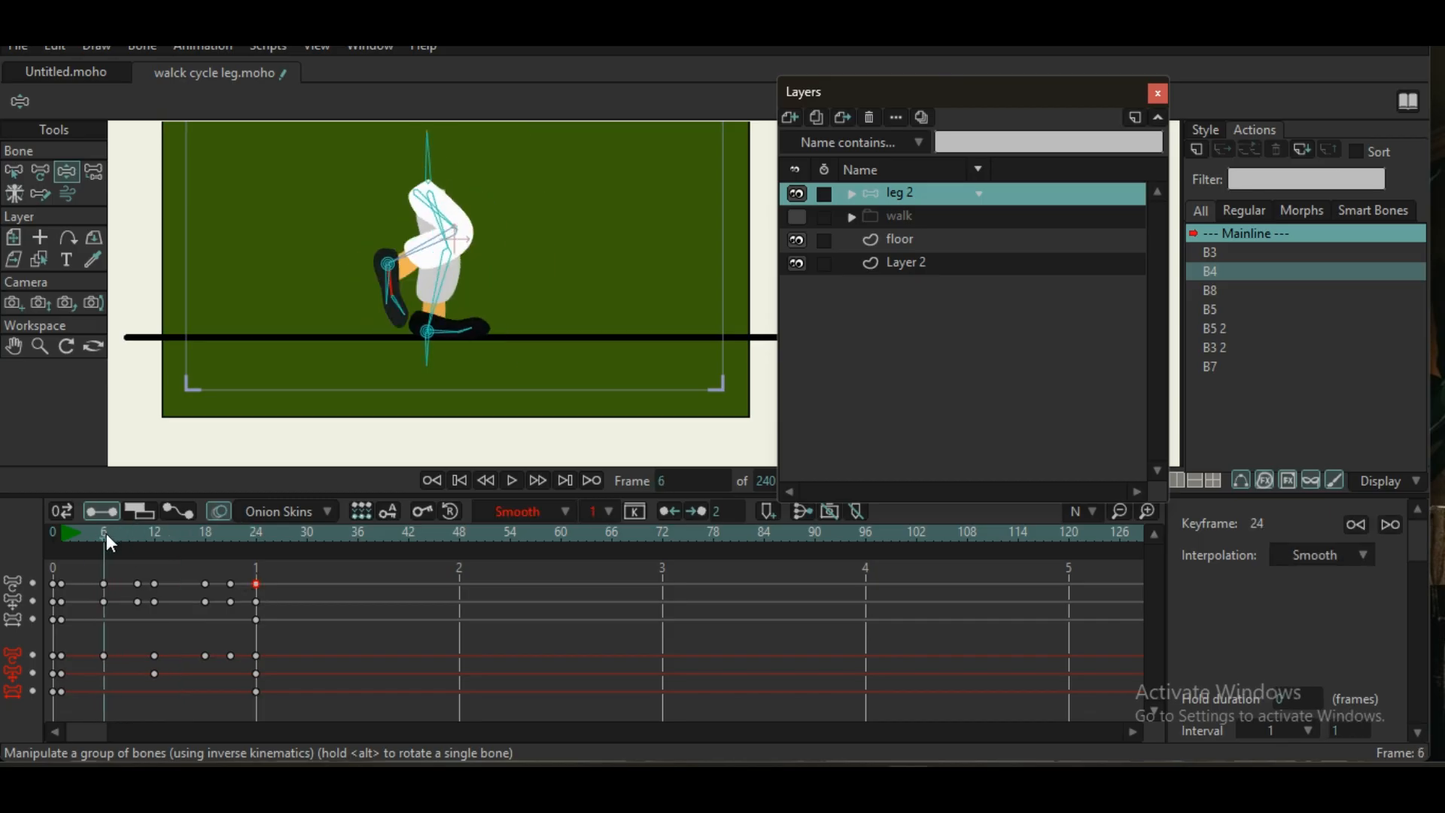
pyautogui.hotkey('ctrl', 'f')
pyautogui.click(143, 532)
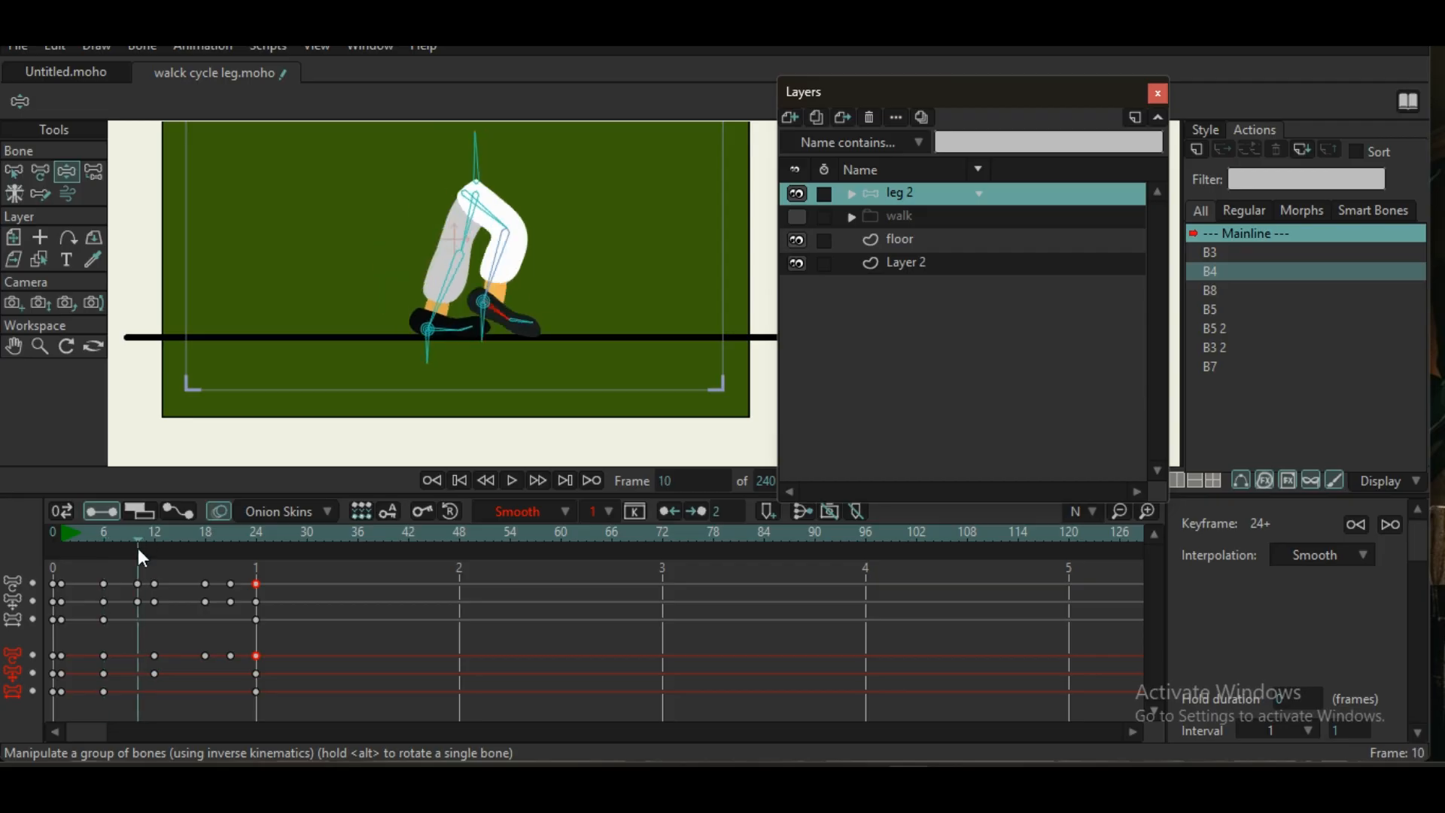
pyautogui.hotkey('ctrl', 'f')
pyautogui.click(155, 534)
pyautogui.click(208, 533)
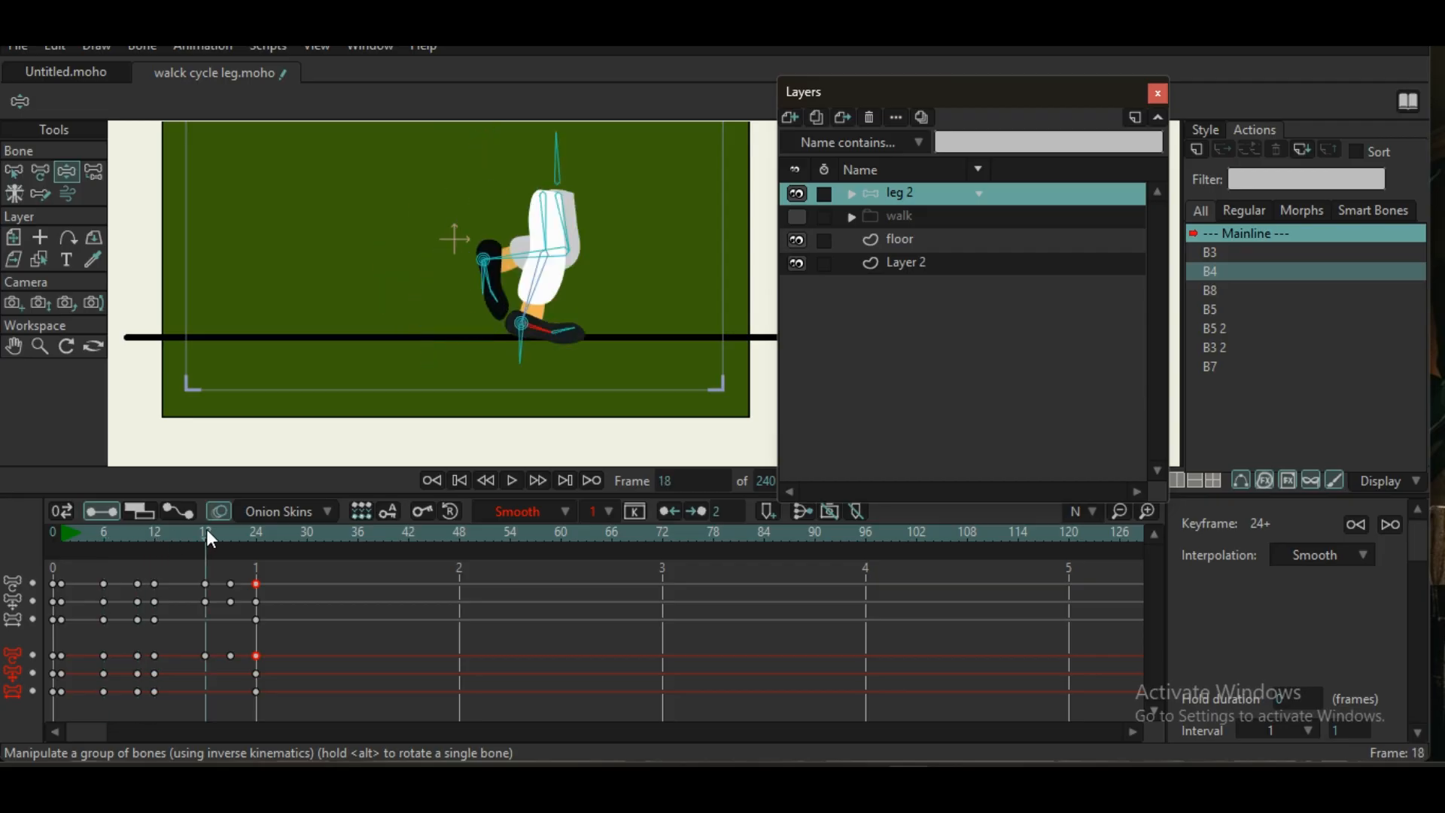
pyautogui.hotkey('ctrl', 'f')
pyautogui.click(229, 532)
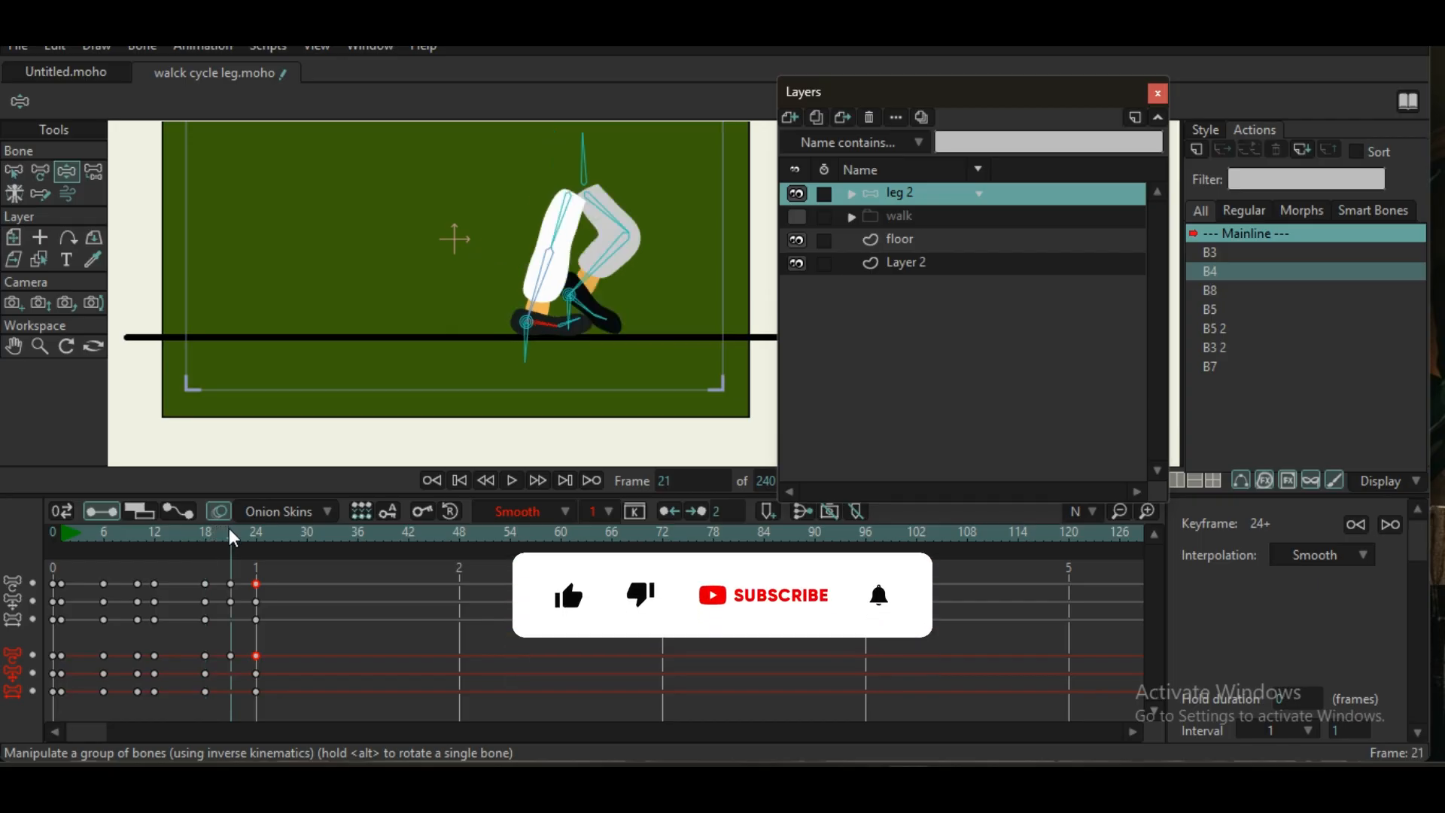
pyautogui.hotkey('ctrl', 'f')
# - Select all leg 2 keyframes at frame 24 and set their interpolation to Cycle
pyautogui.click(256, 533)
pyautogui.moveTo(251, 575); pyautogui.dragTo(283, 715)
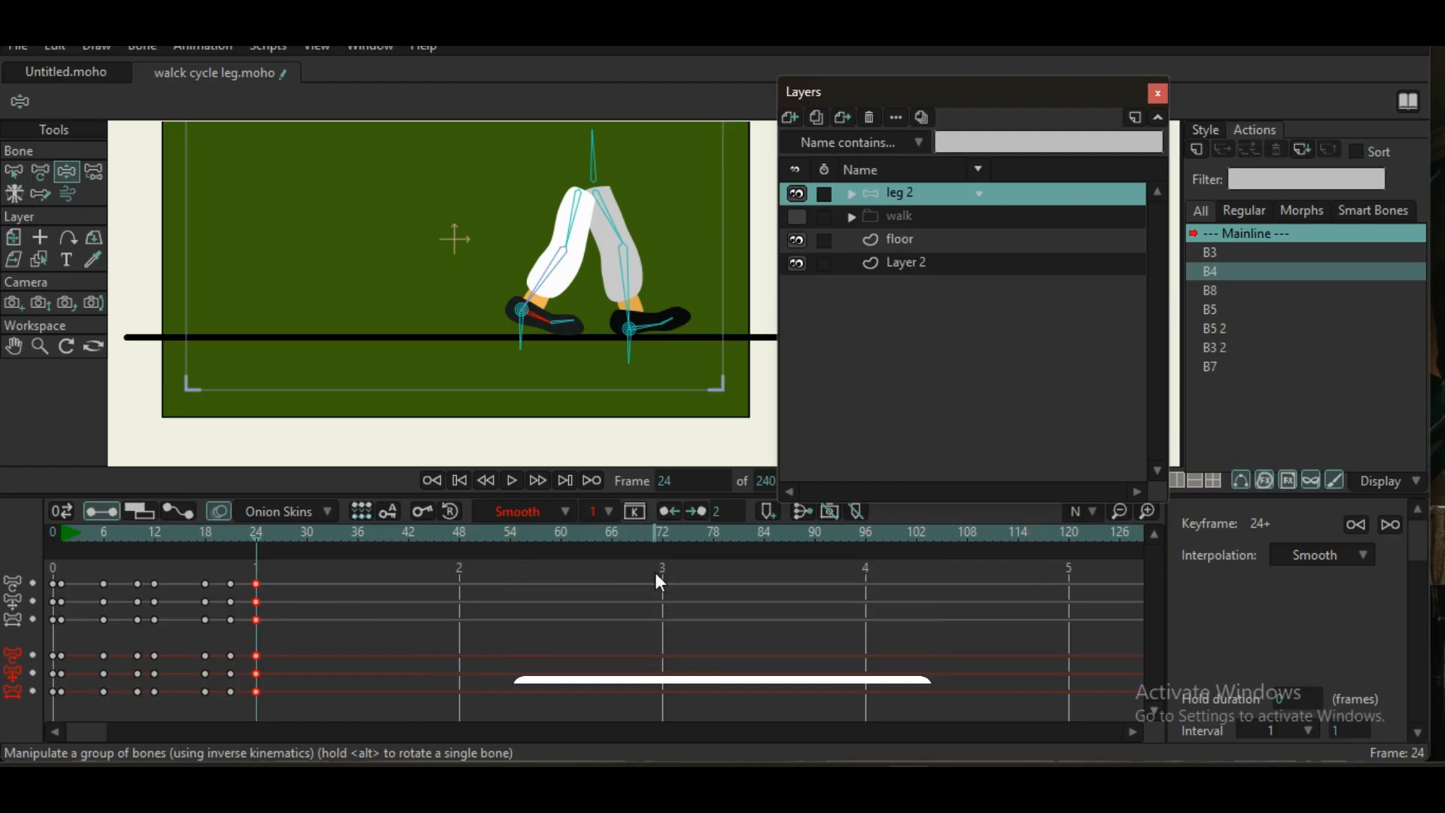
pyautogui.click(1296, 545)
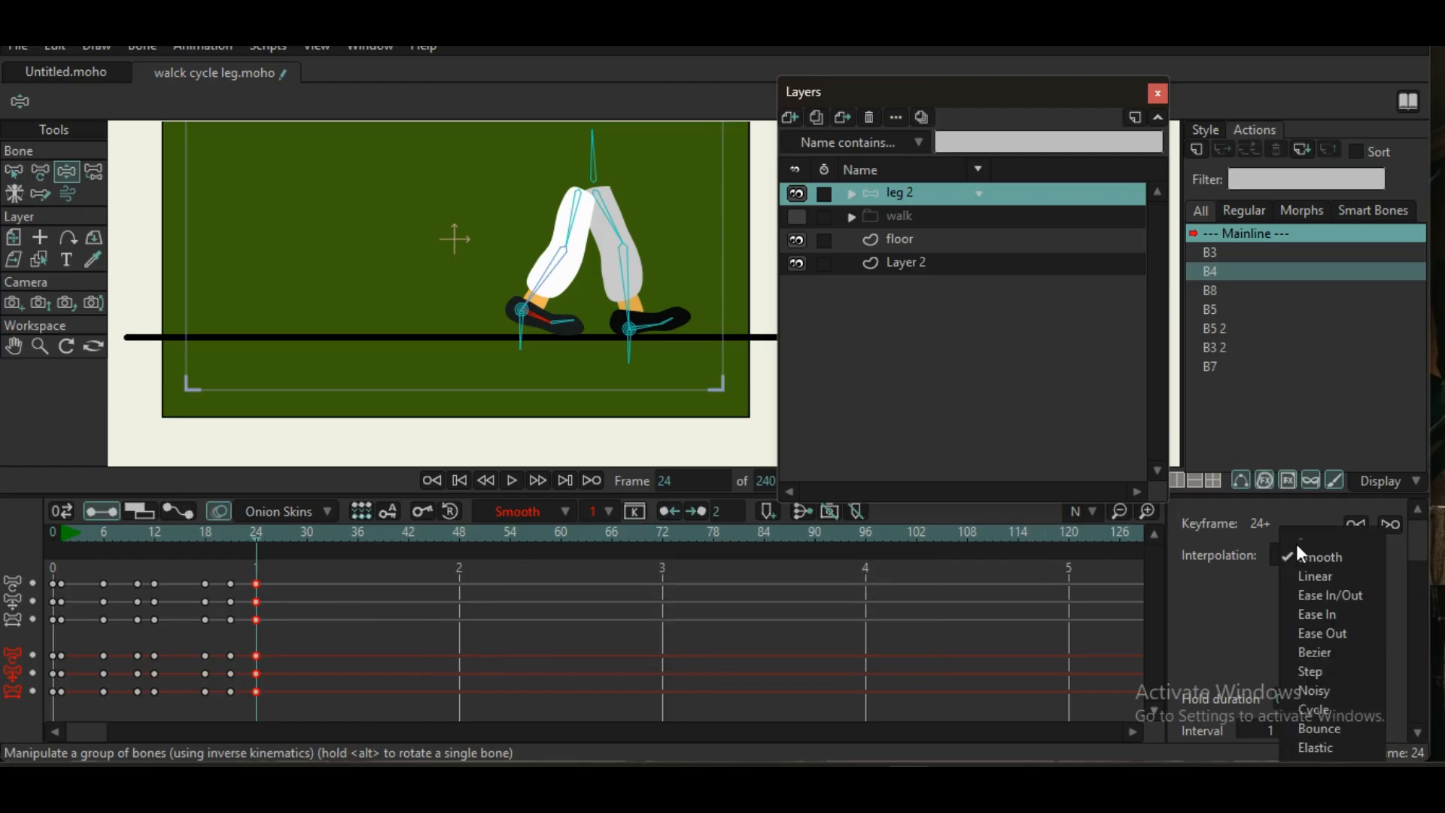
pyautogui.click(1326, 707)
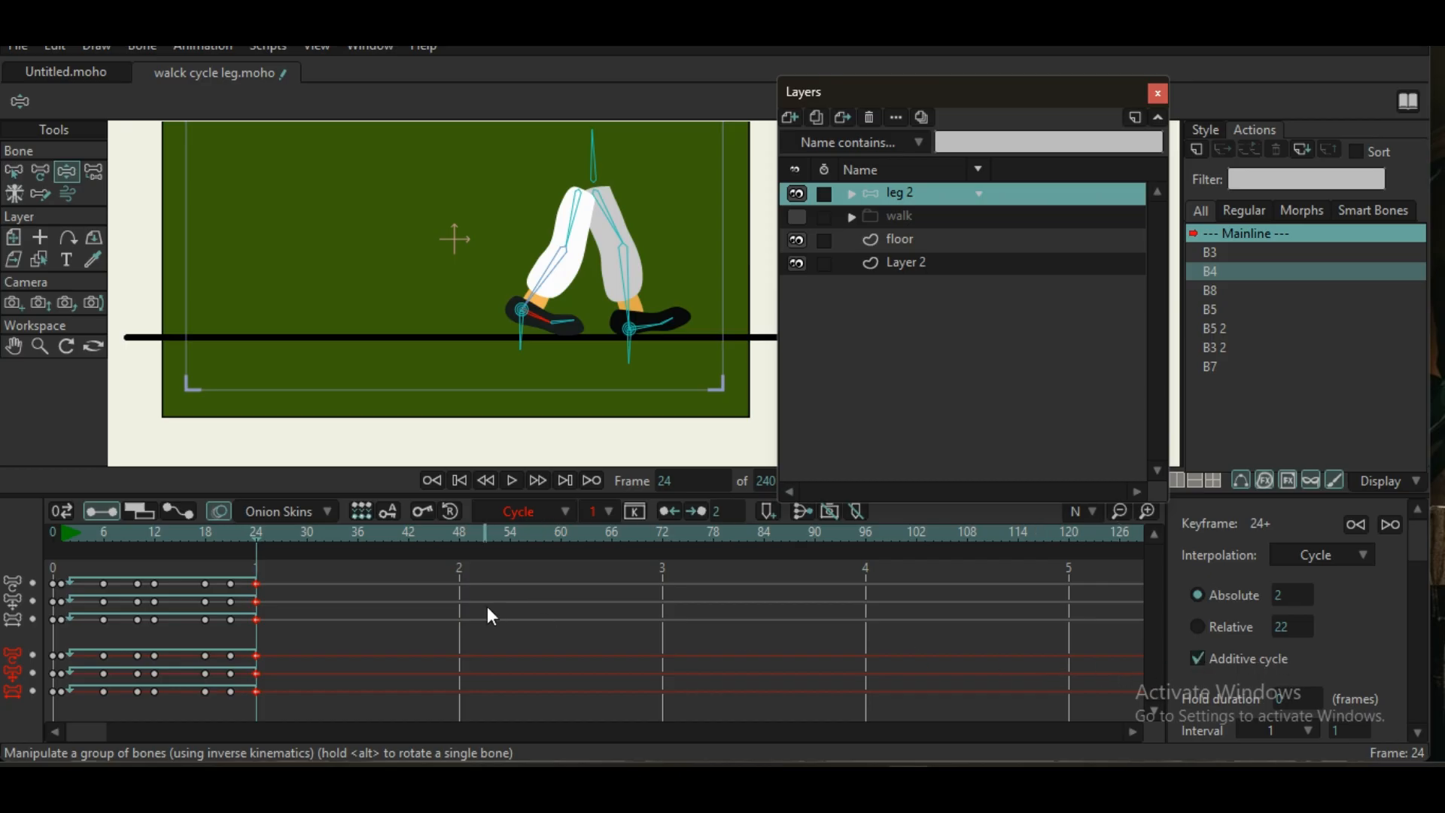
# - Play the cycled walk from frame 1 and follow the legs travelling beyond the scene
pyautogui.scroll(-2, 496, 324)
pyautogui.moveTo(519, 302); pyautogui.dragTo(483, 323)
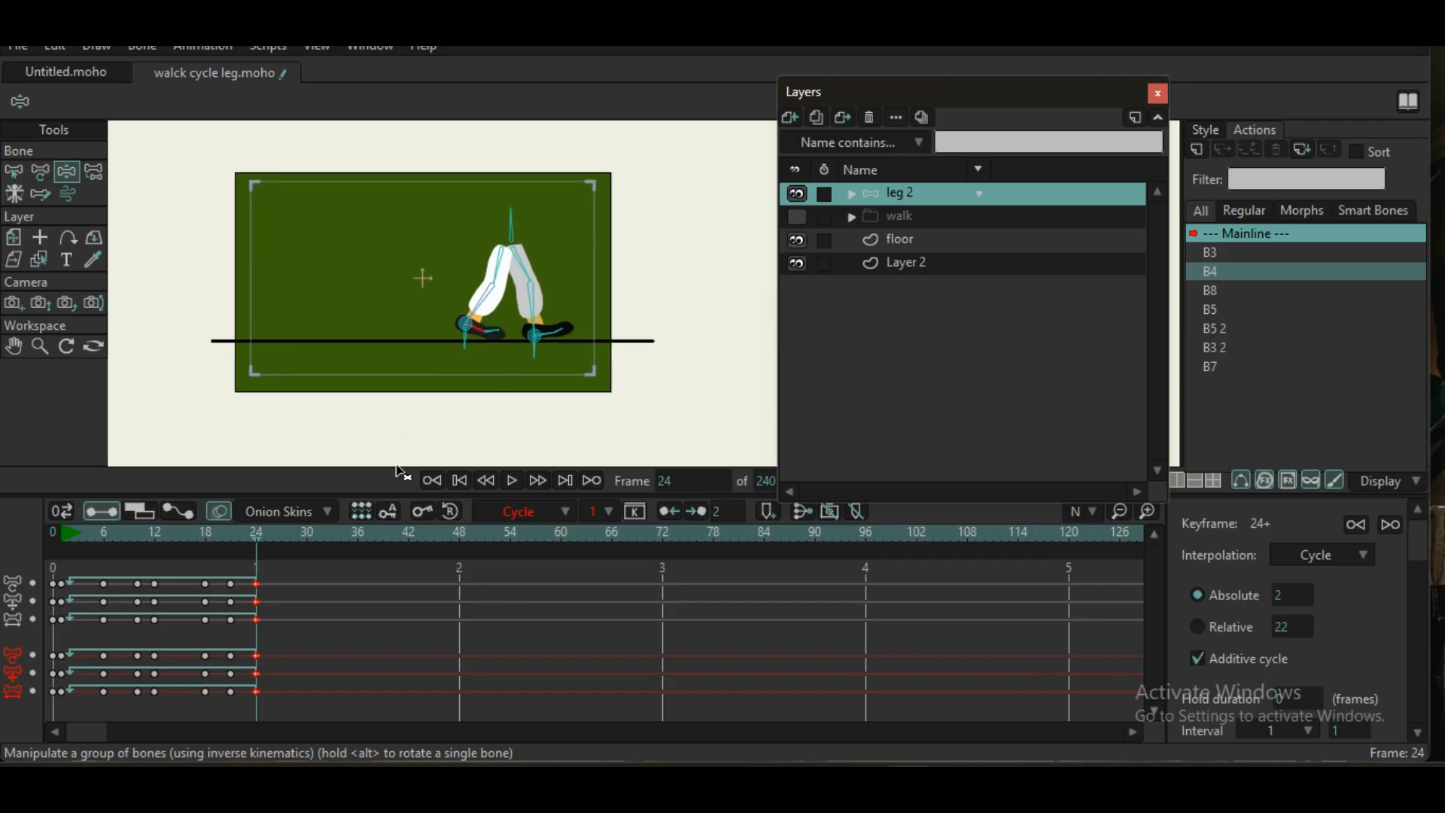
pyautogui.press('space')
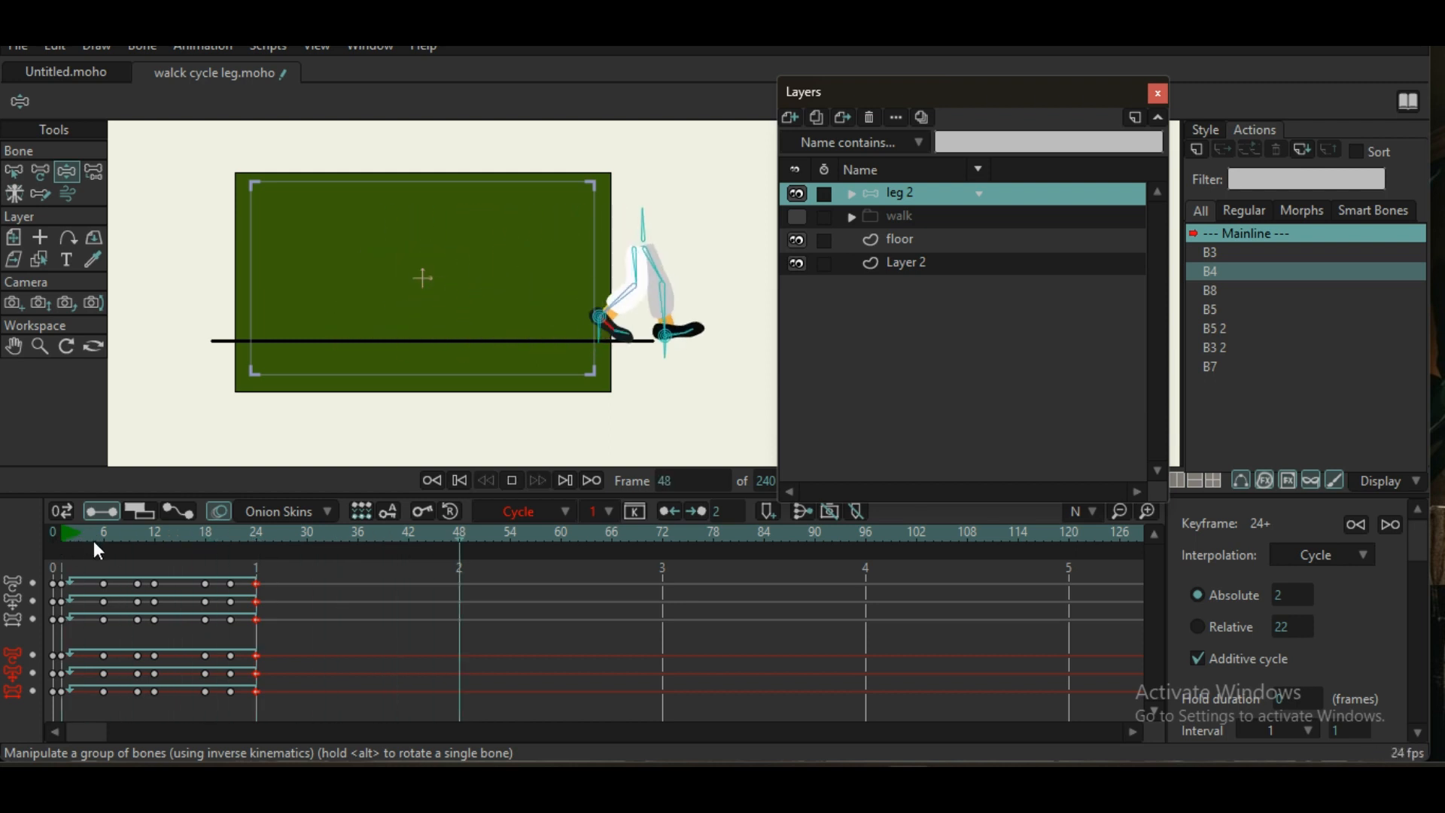
pyautogui.press('space')
pyautogui.scroll(-5, 371, 364)
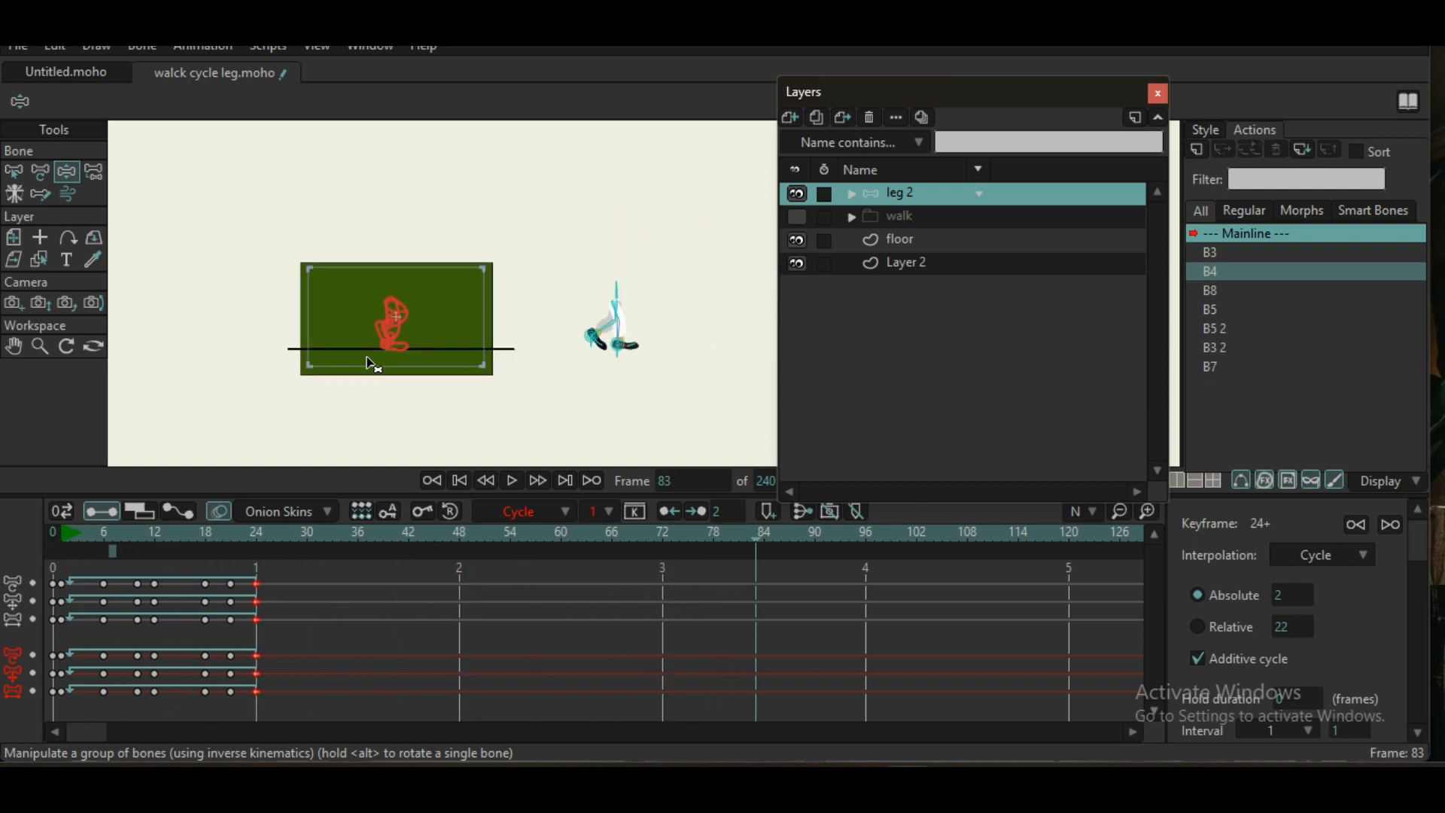
pyautogui.click(60, 534)
pyautogui.press('space')
pyautogui.scroll(5, 313, 371)
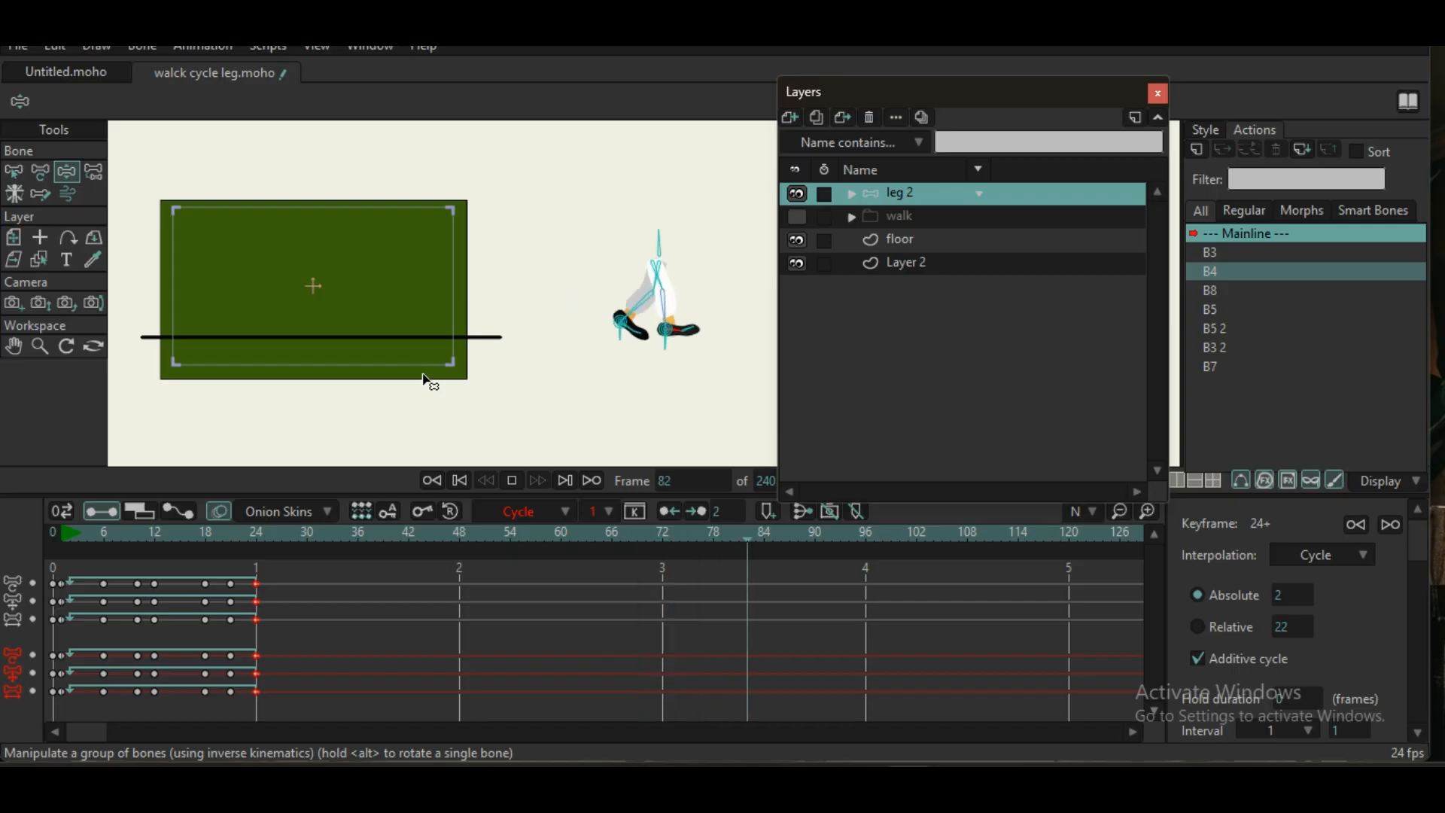
pyautogui.press('space')
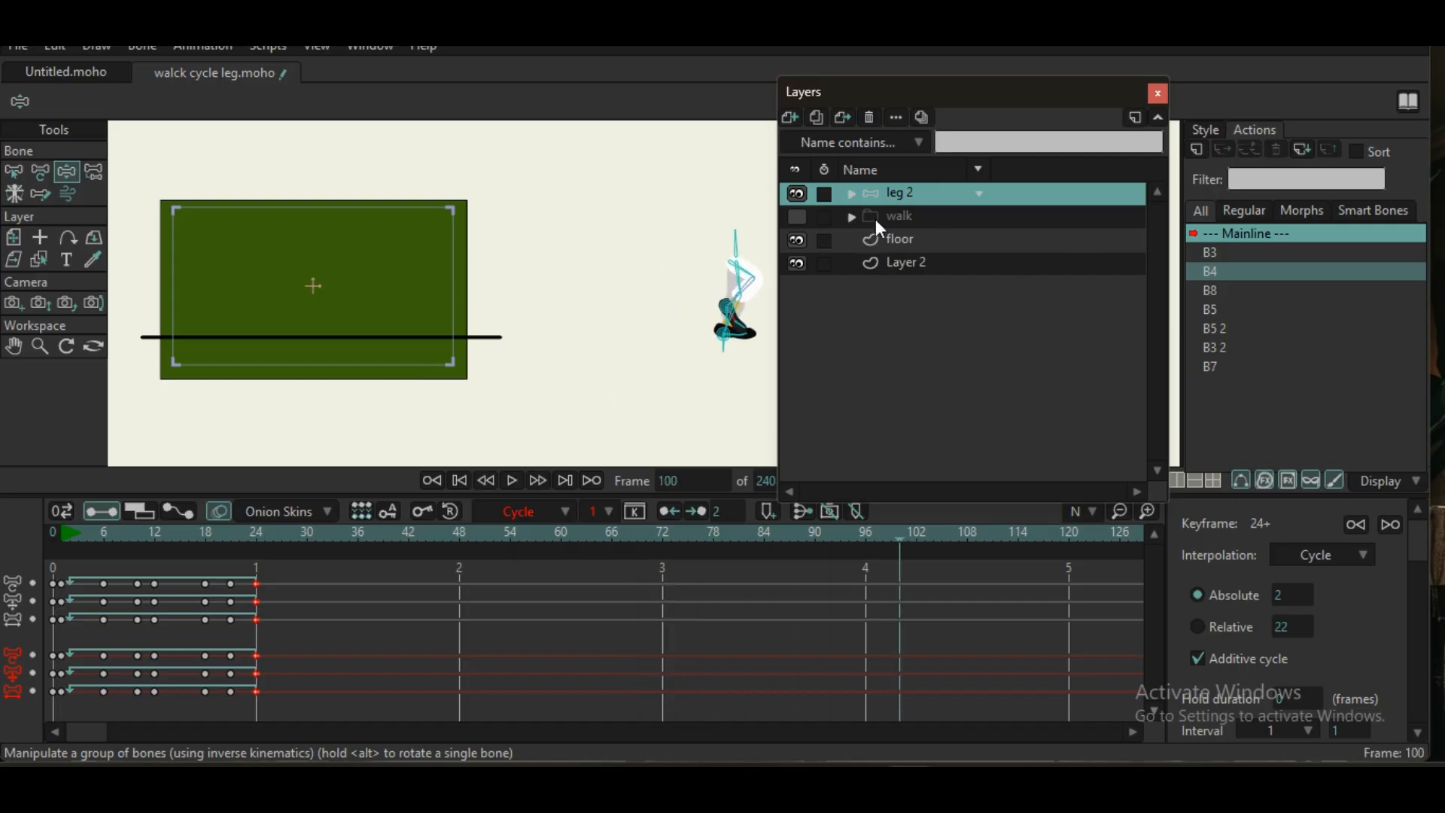
# - At frame 0, extend the green background on Layer 2 by moving its right-edge points horizontally to X about 14.4
pyautogui.click(896, 236)
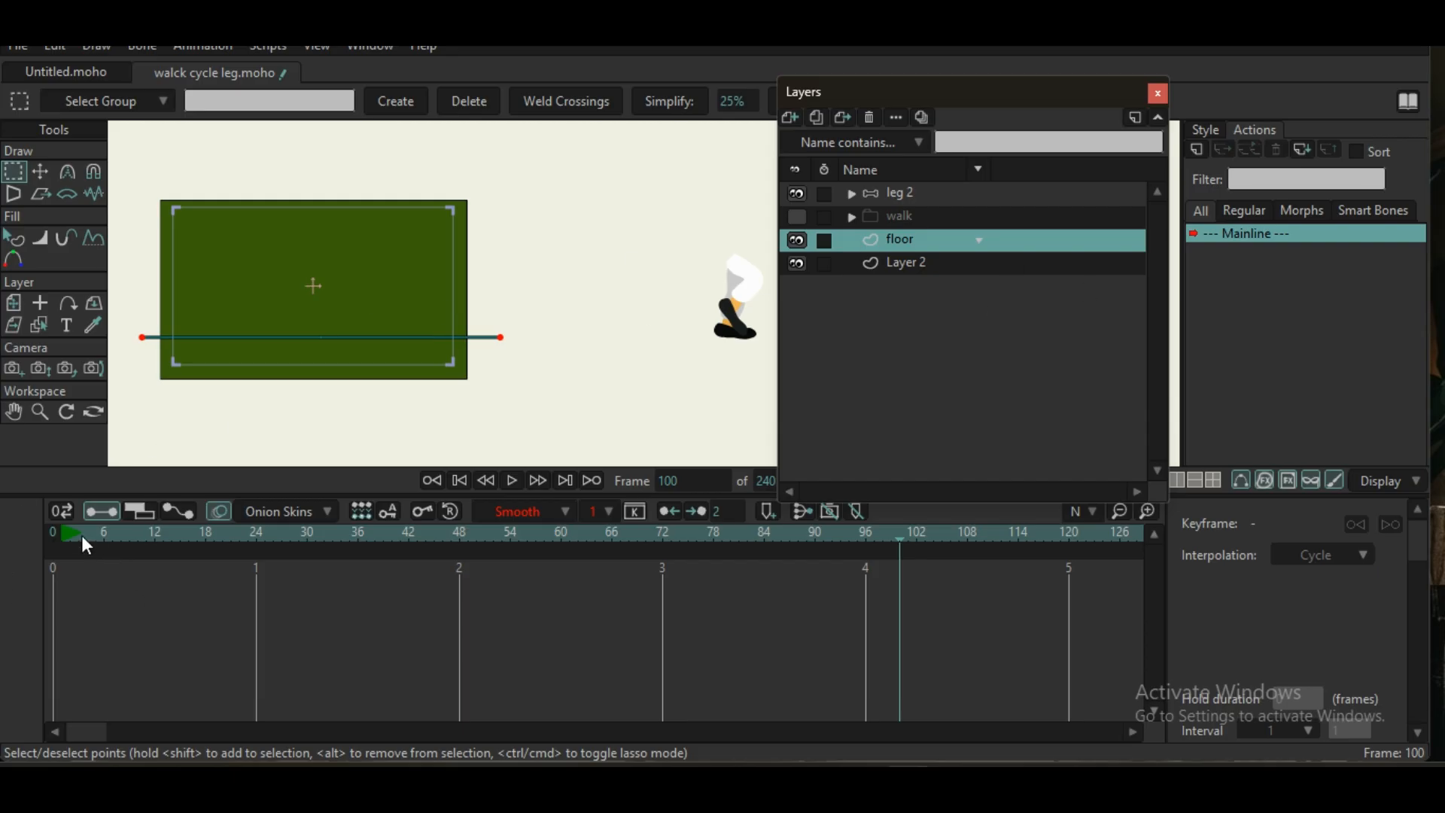
pyautogui.click(57, 532)
pyautogui.click(903, 264)
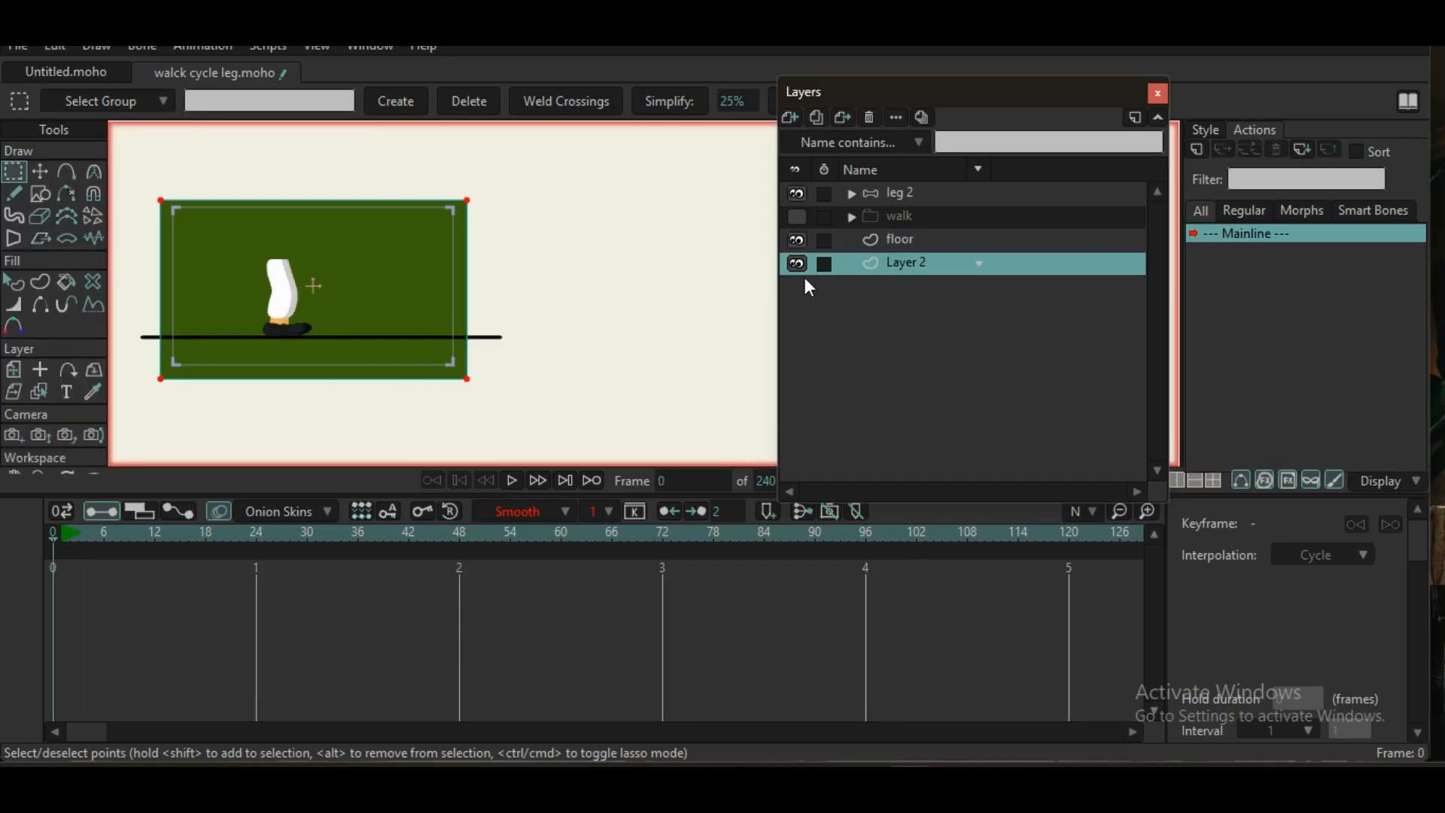
pyautogui.moveTo(455, 188); pyautogui.dragTo(521, 497)
pyautogui.click(39, 172)
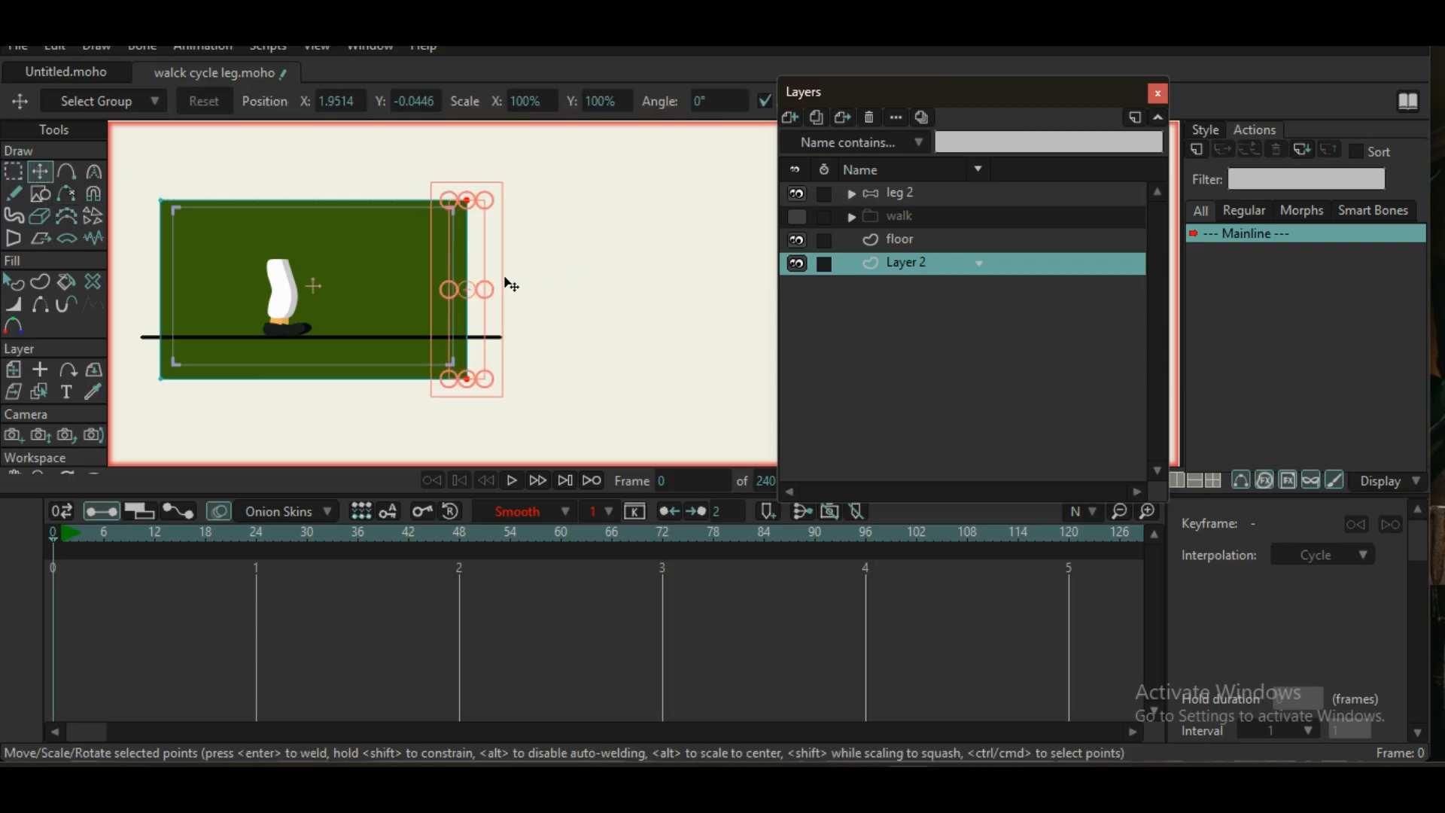
pyautogui.moveTo(464, 268); pyautogui.dragTo(1440, 455)
pyautogui.scroll(-4, 432, 315)
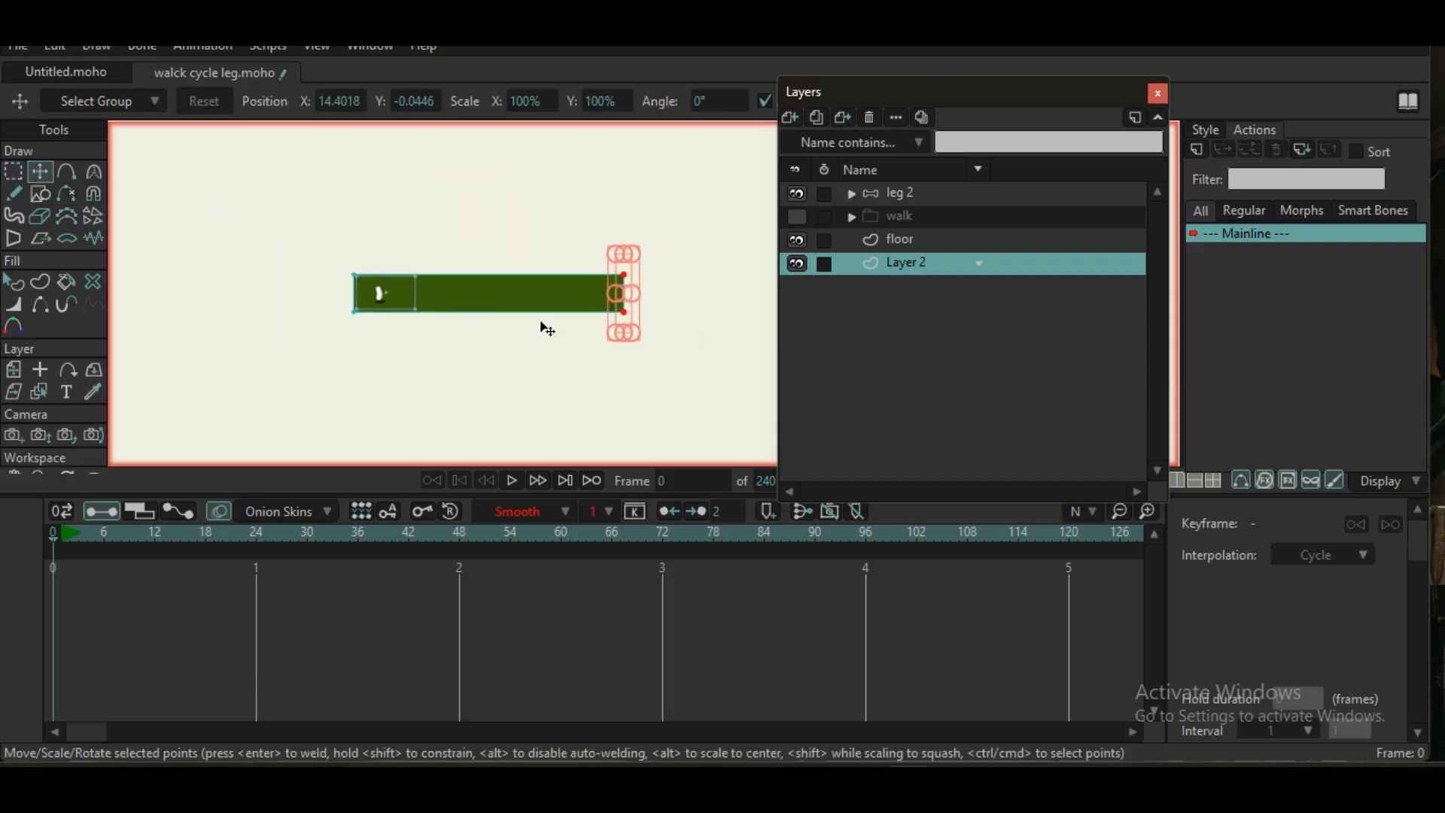
# - Play the walk along the extended background to the end of the timeline and return to frame 0
pyautogui.scroll(6, 480, 299)
pyautogui.scroll(-3, 497, 301)
pyautogui.scroll(2, 500, 300)
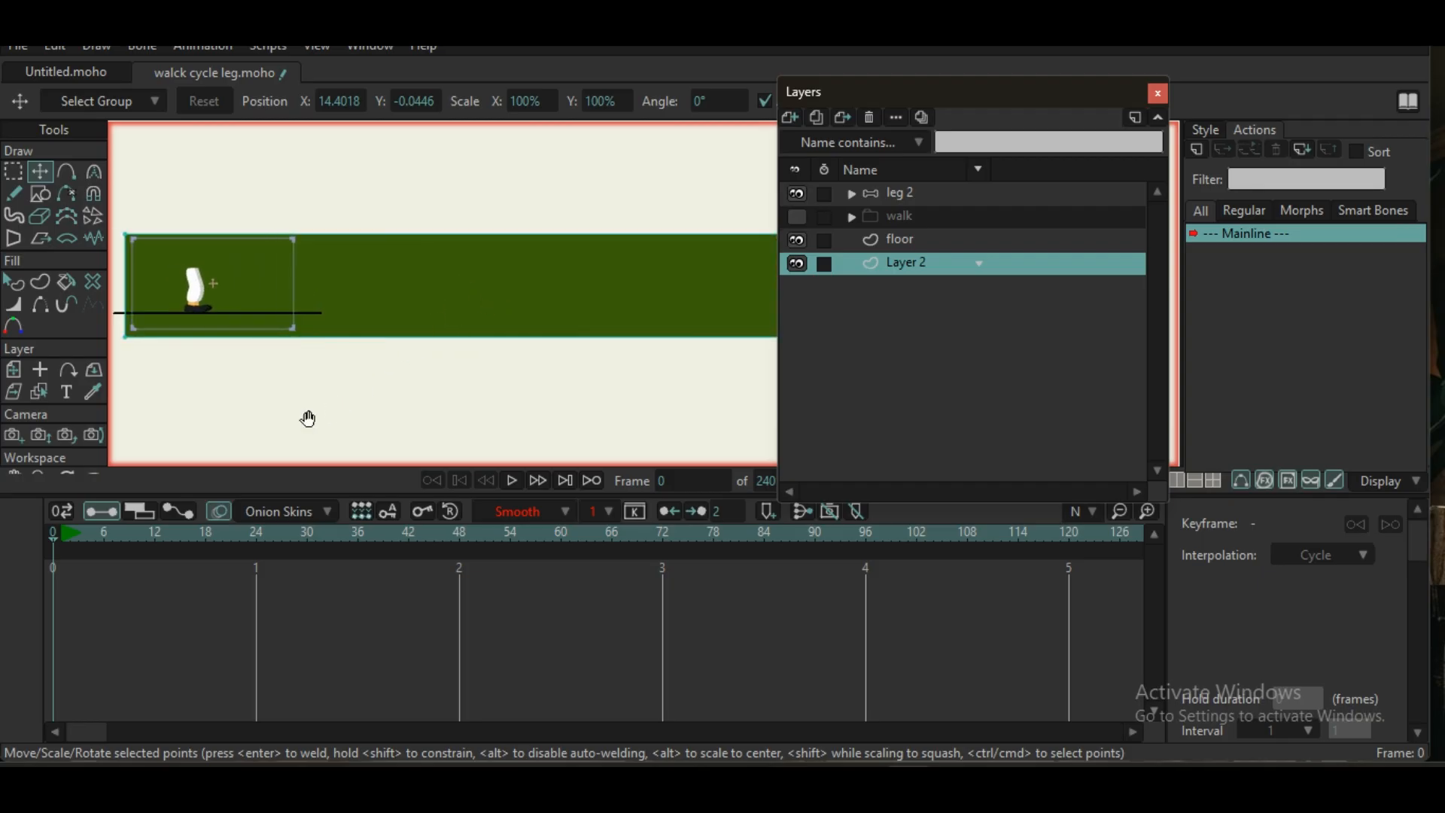
pyautogui.press('space')
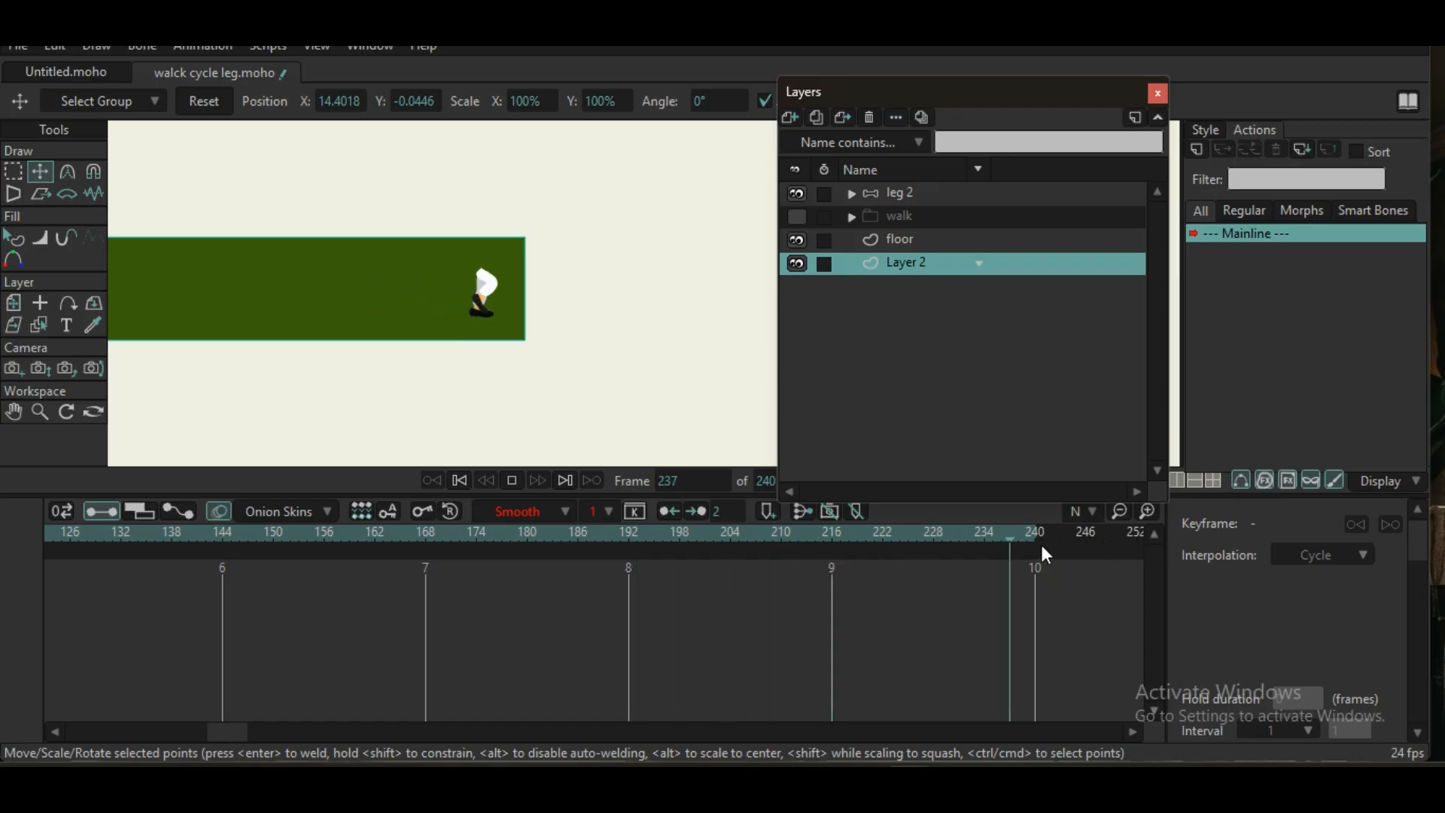
pyautogui.click(511, 481)
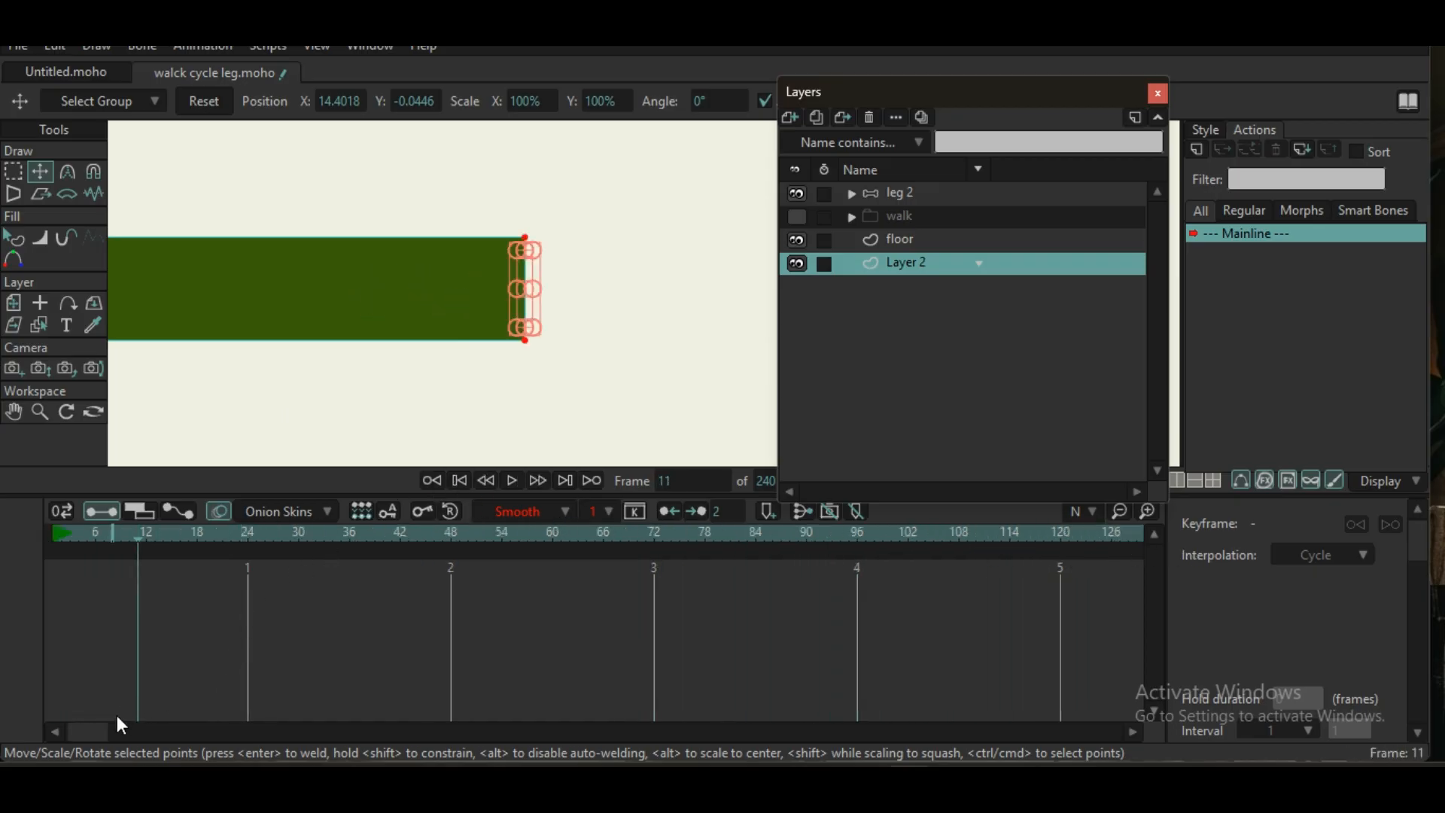
pyautogui.click(61, 734)
pyautogui.click(54, 533)
pyautogui.moveTo(285, 380); pyautogui.dragTo(696, 418)
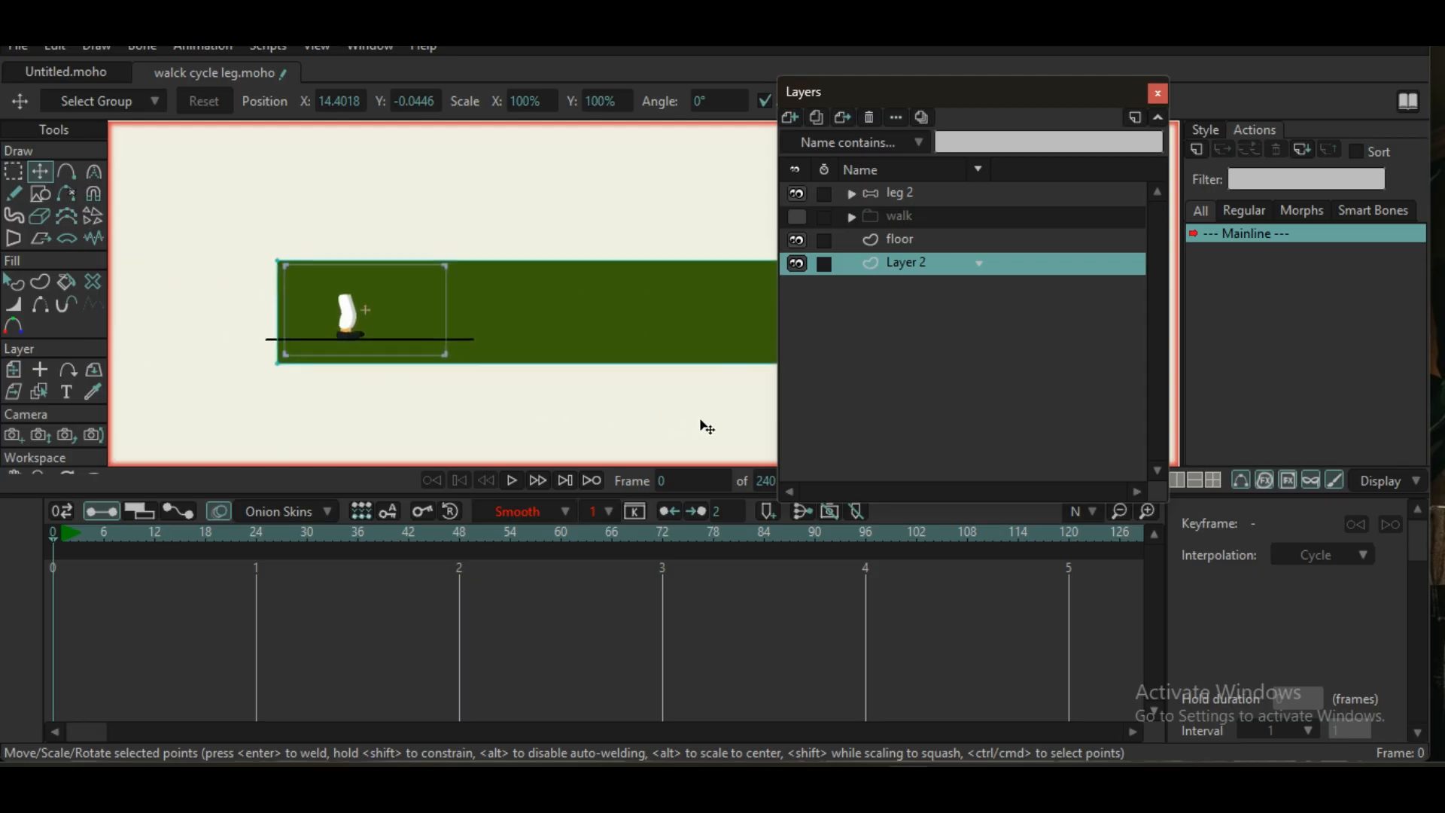